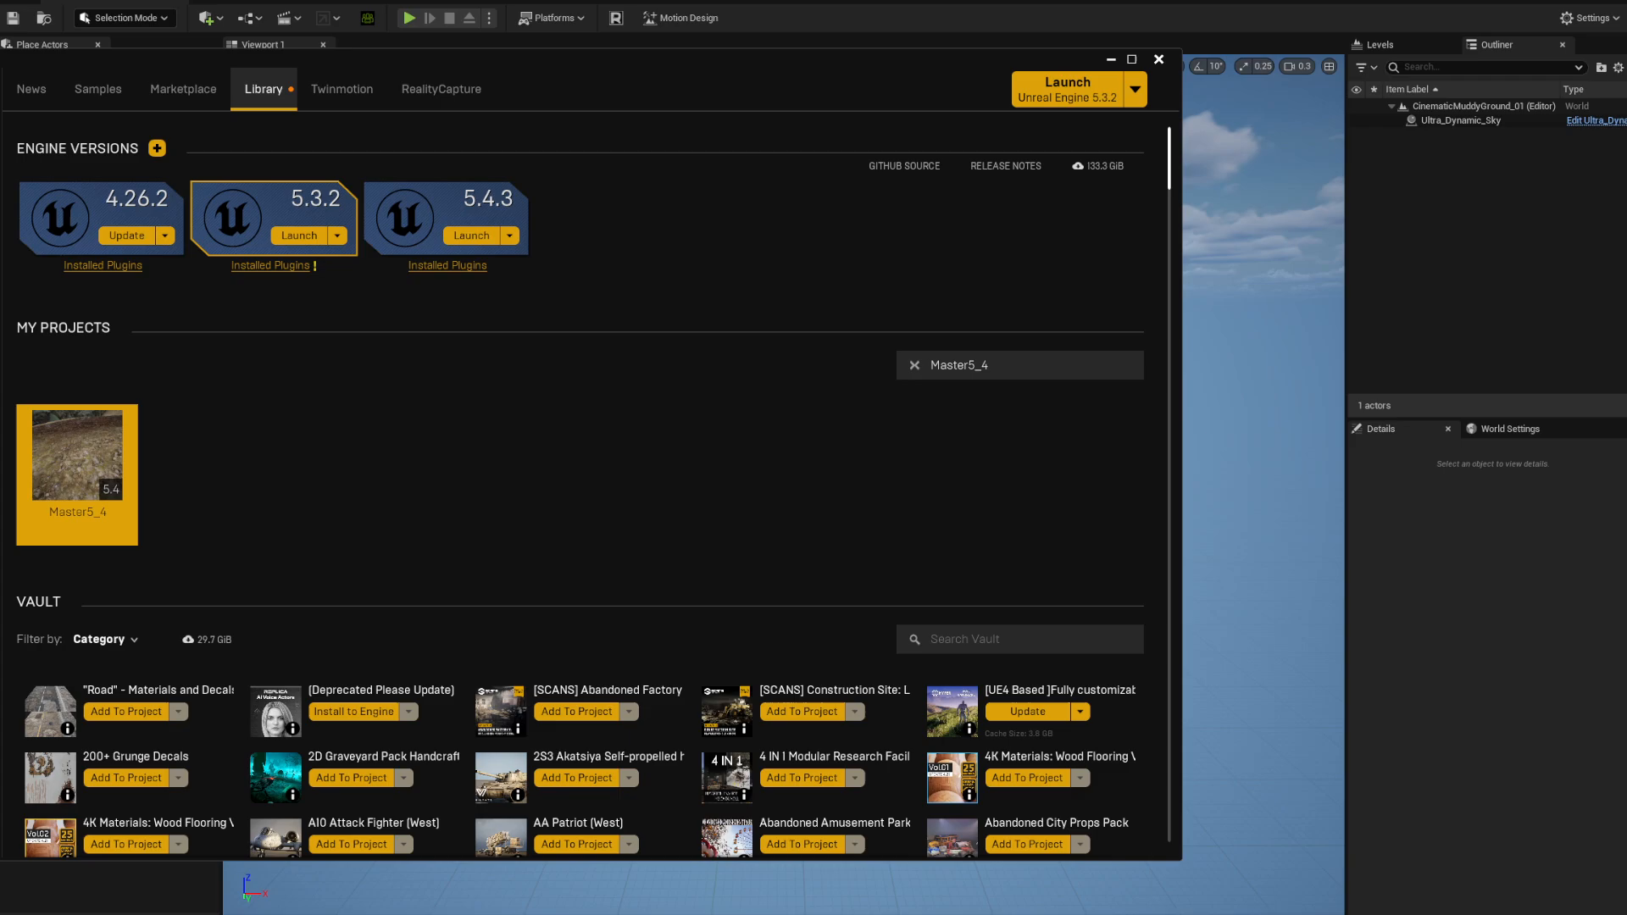
- Open the DefaultEngine.ini file from the Config folder of the Master5_4 project
{"action": "right_click", "coordinate": [60, 448]}
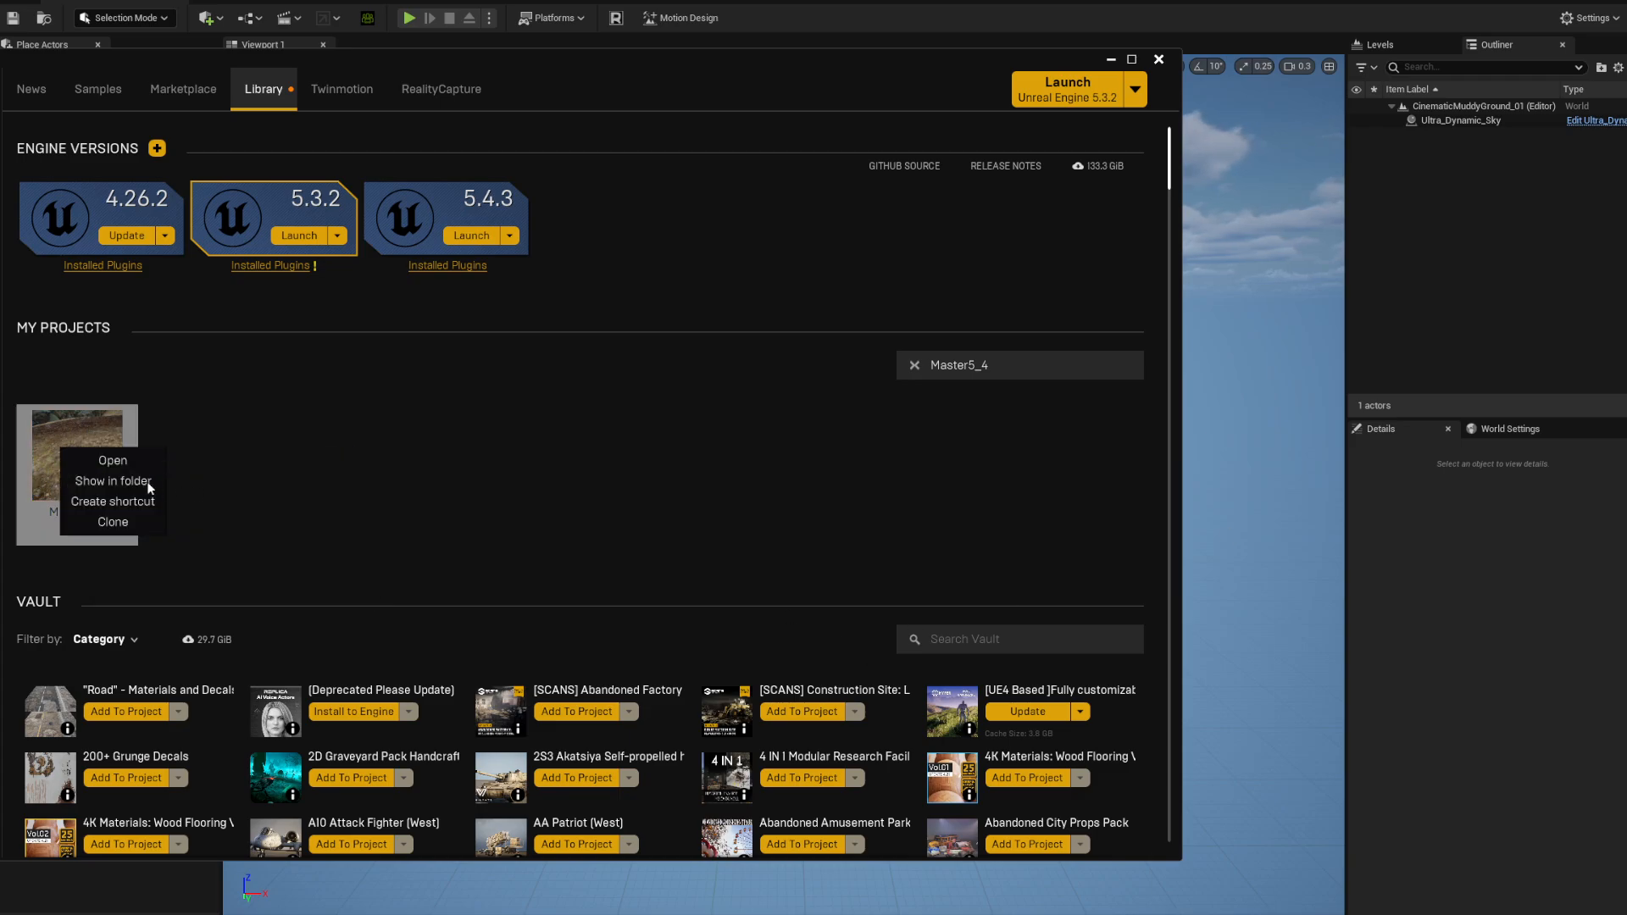
{"action": "left_click", "coordinate": [119, 488]}
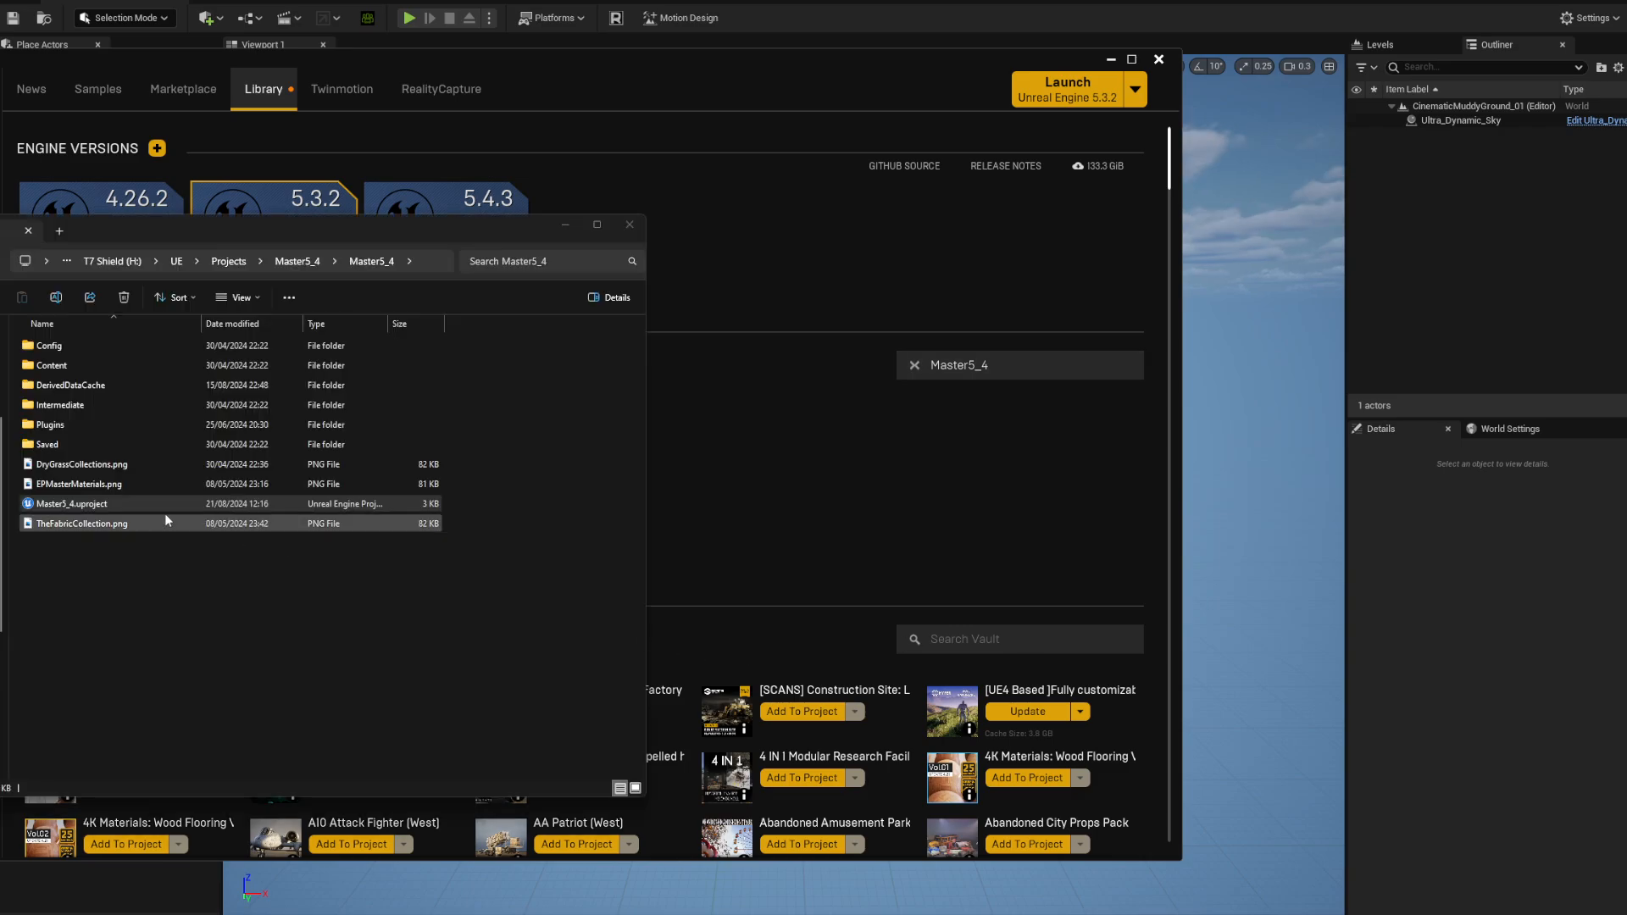
{"action": "double_click", "coordinate": [49, 346]}
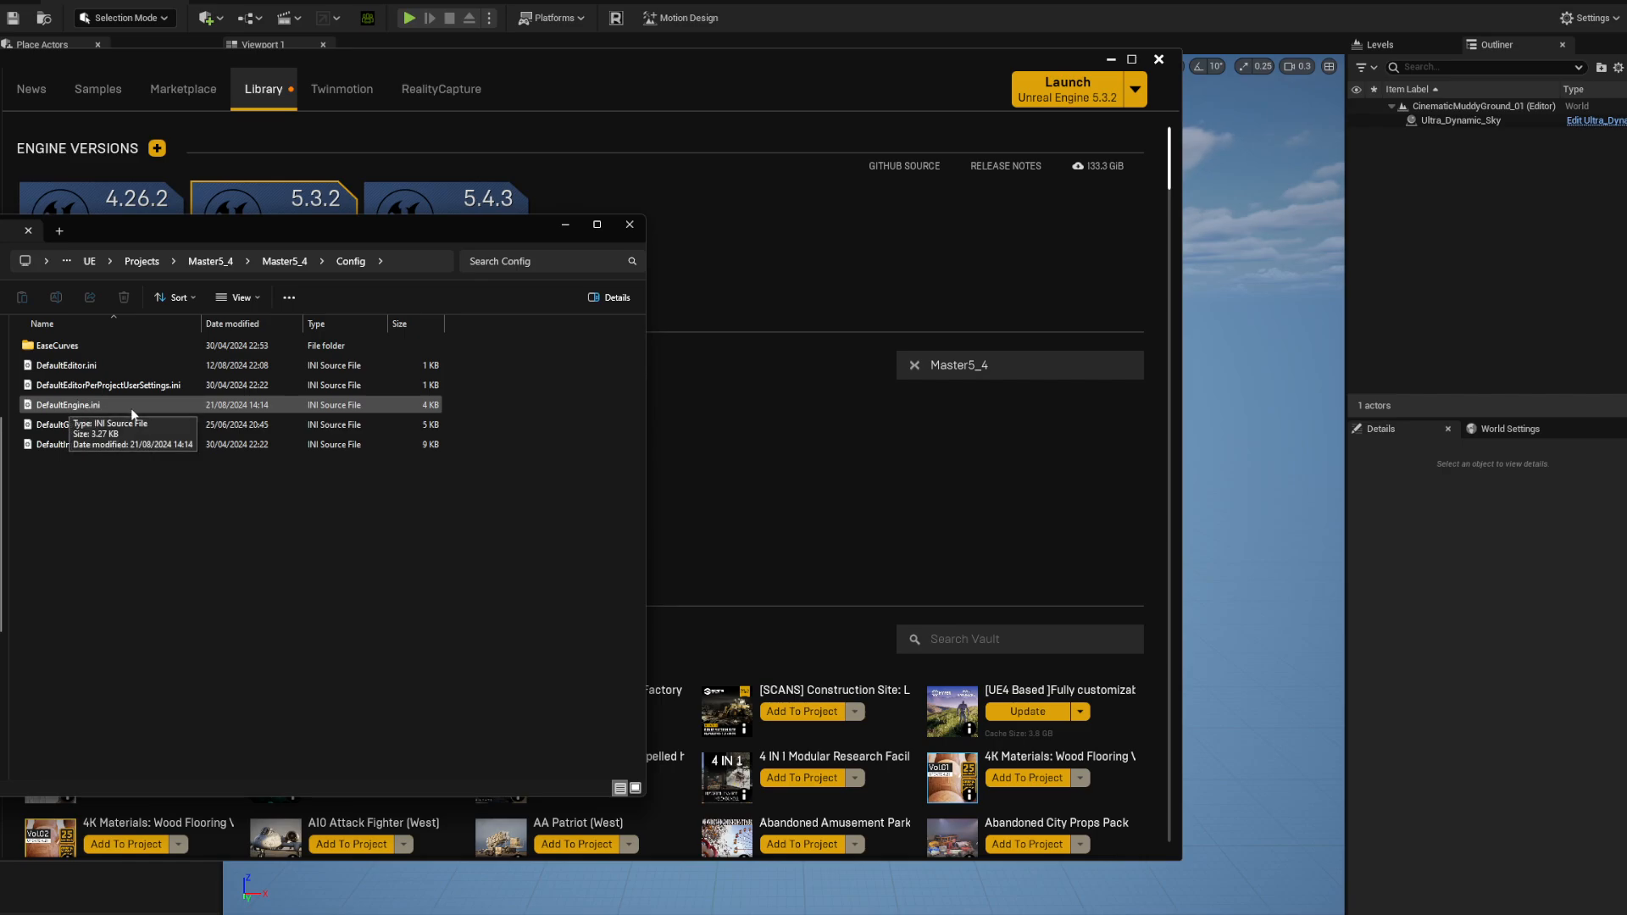
{"action": "left_click", "coordinate": [76, 409]}
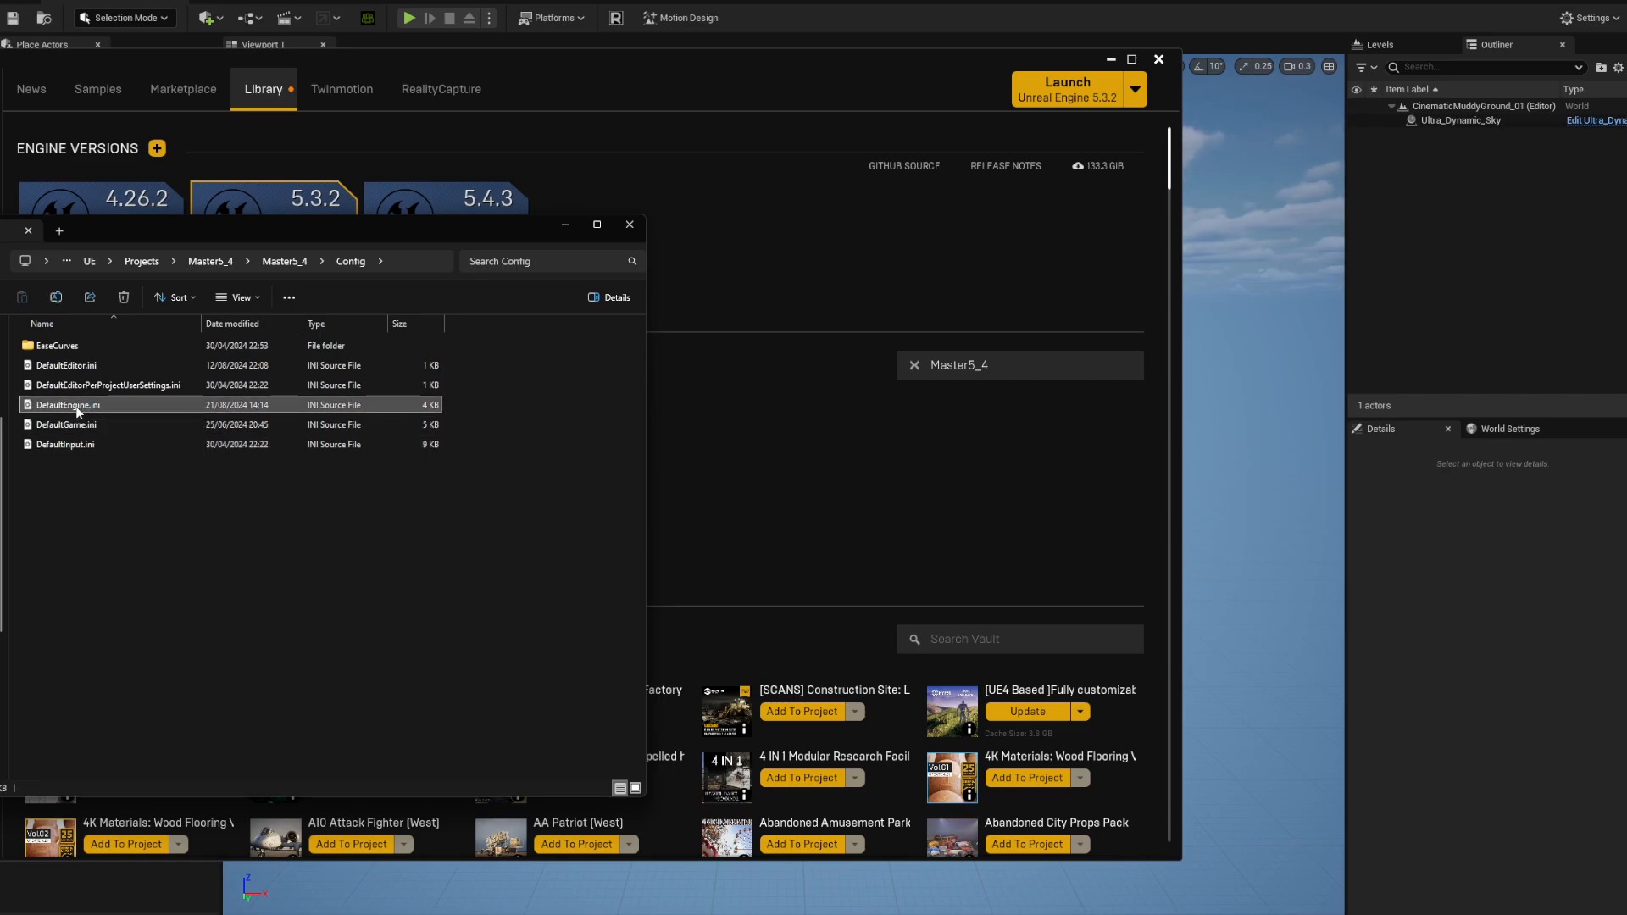
{"action": "double_click", "coordinate": [77, 410]}
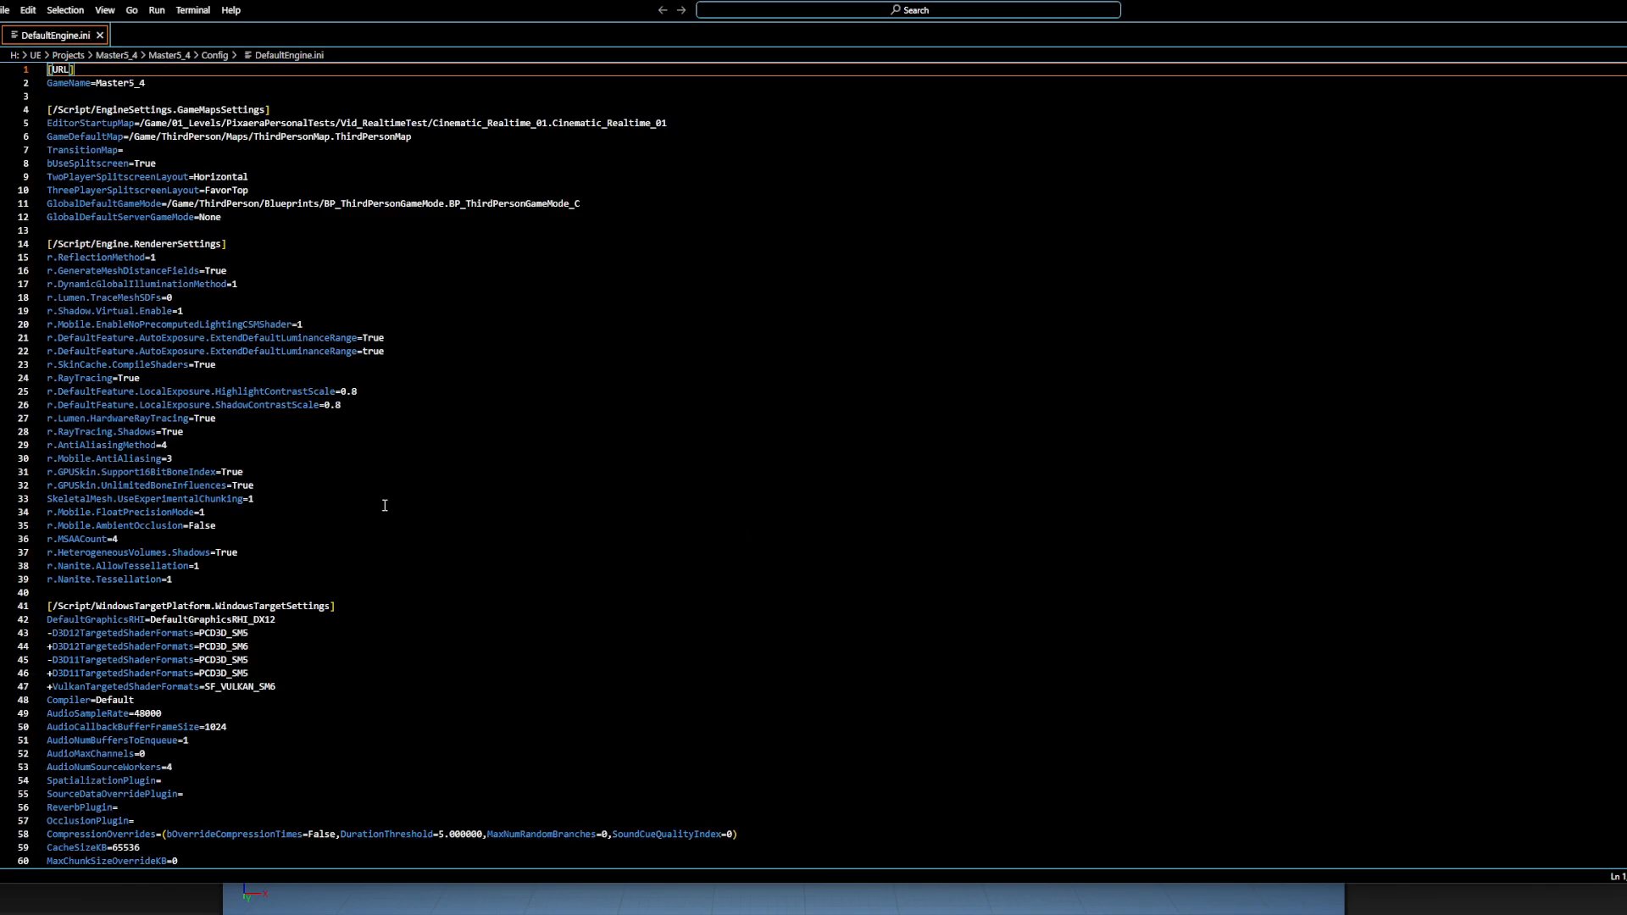
- Check the r.Nanite.AllowTessellation=1 and r.Nanite.Tessellation=1 lines under RendererSettings, and close the file and its folder to return to the editor
{"action": "left_click_drag", "start_coordinate": [186, 597], "coordinate": [33, 585]}
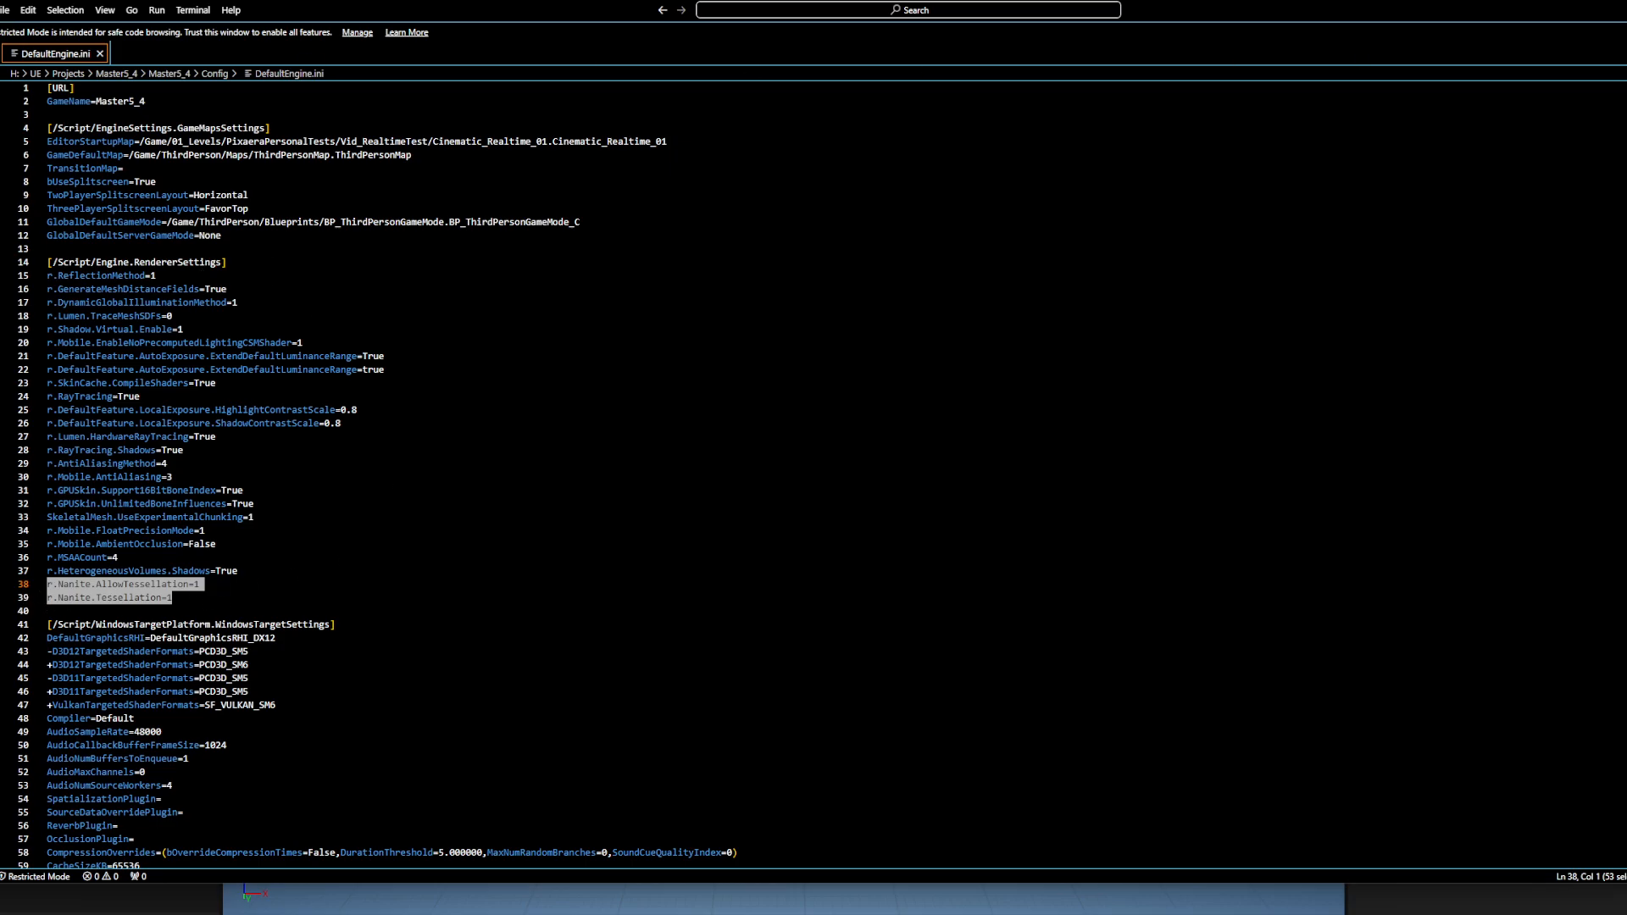
{"action": "key", "text": "alt+F4"}
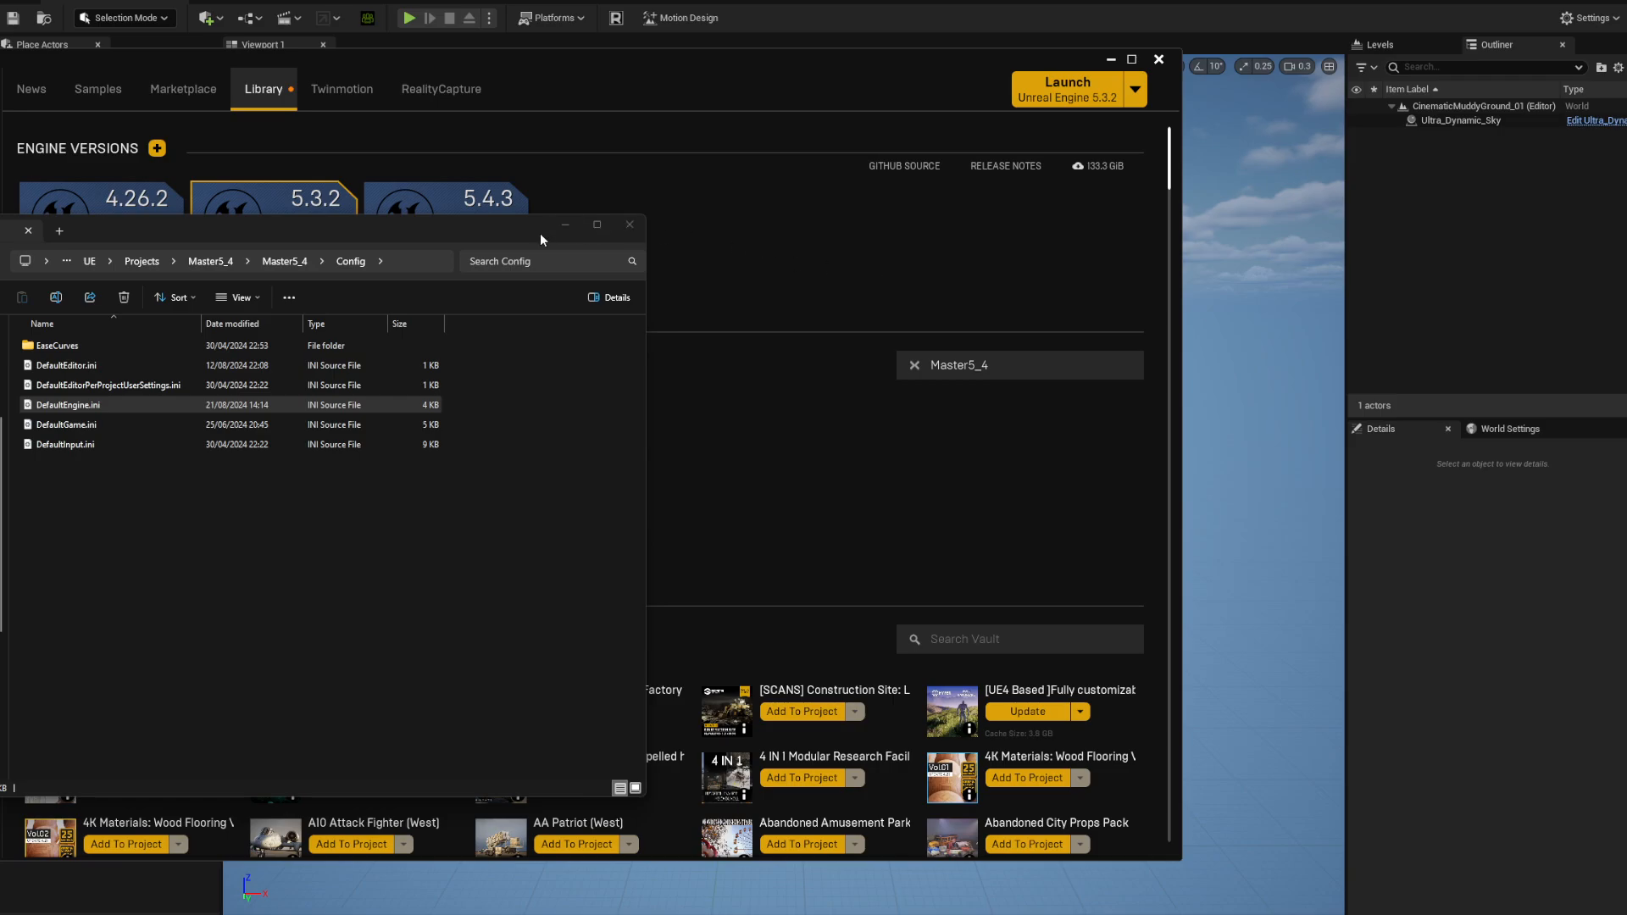
{"action": "key", "text": "alt+F4"}
{"action": "left_click", "coordinate": [1110, 62]}
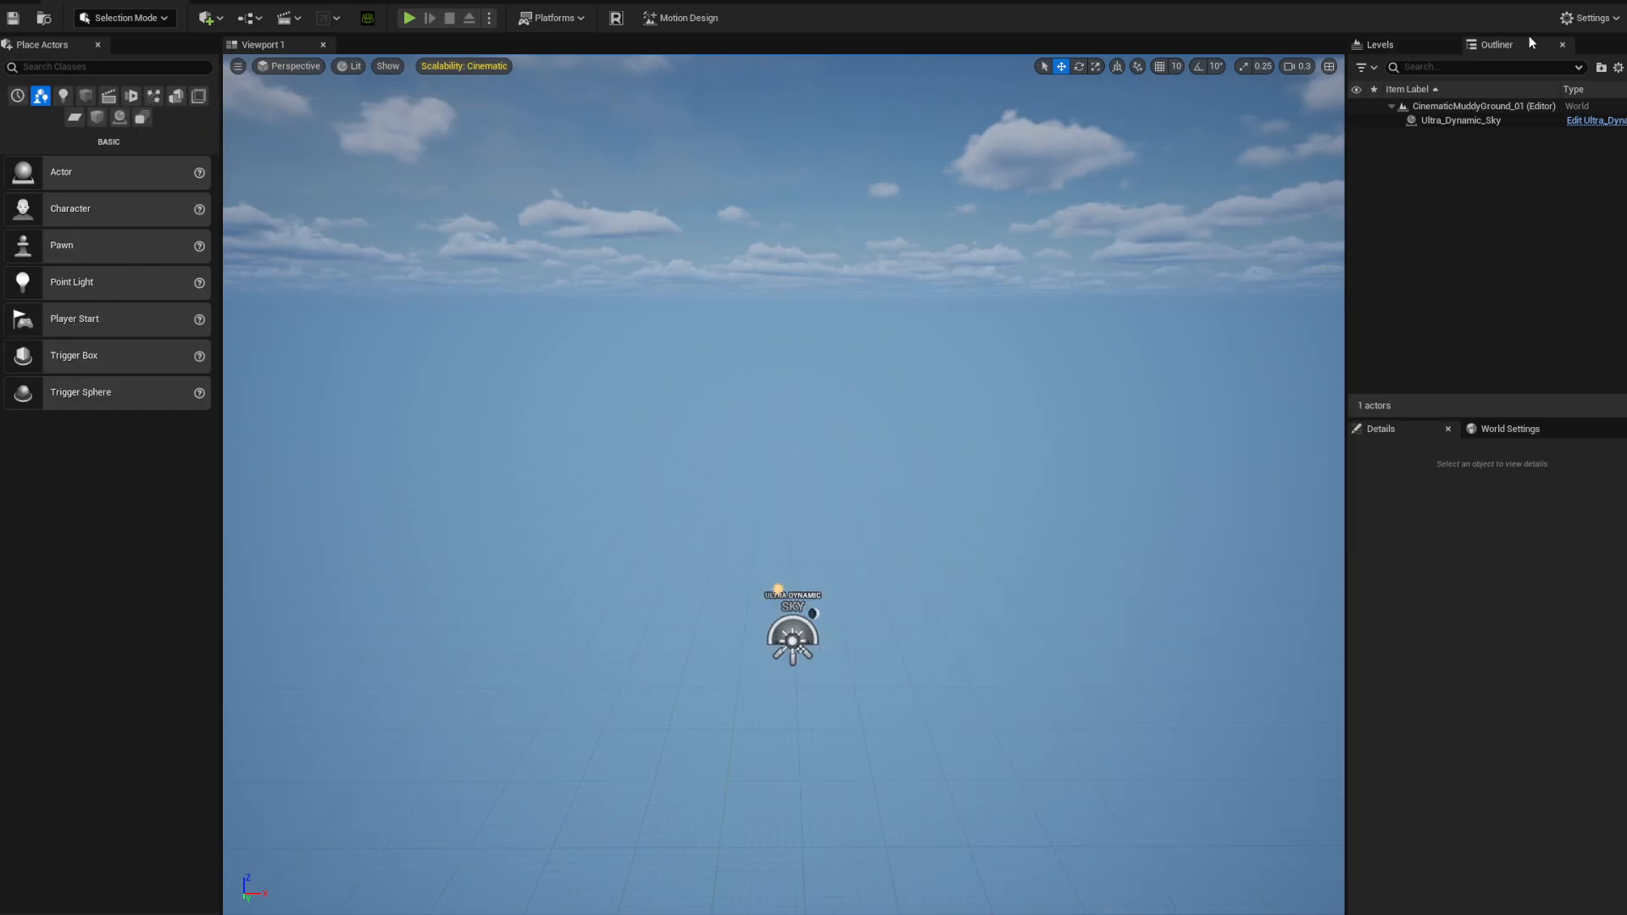
- Search the editor's plugins for "tess" and for "nani", check the Nanite Displaced Mesh plugin, and close the plugin browser
{"action": "left_click", "coordinate": [1590, 18]}
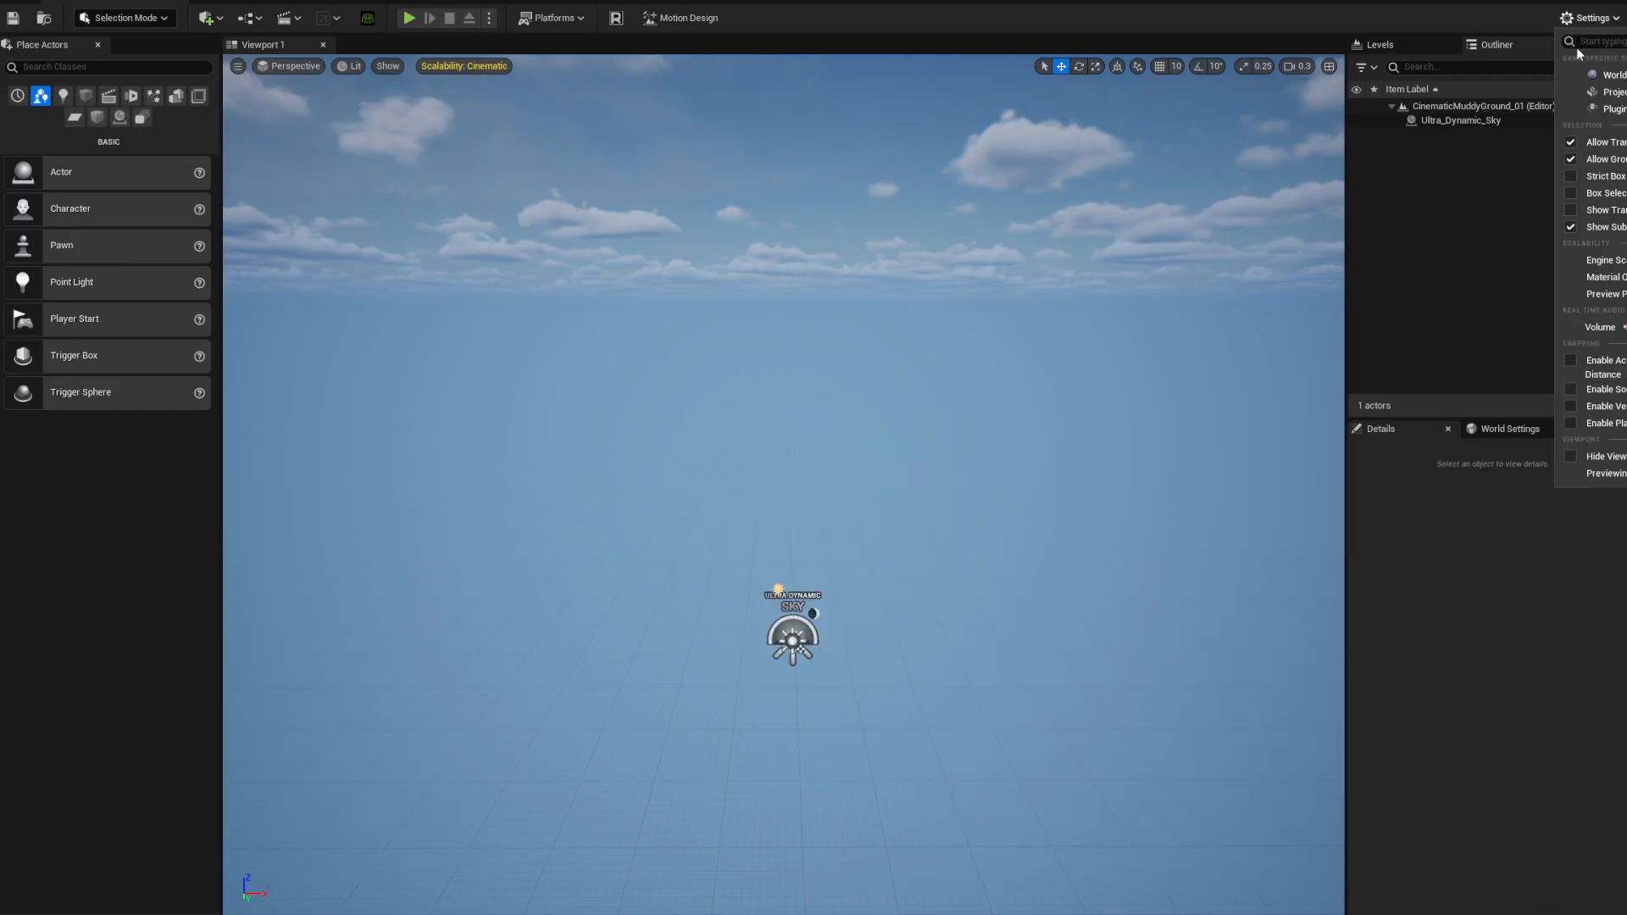
{"action": "left_click", "coordinate": [1620, 109]}
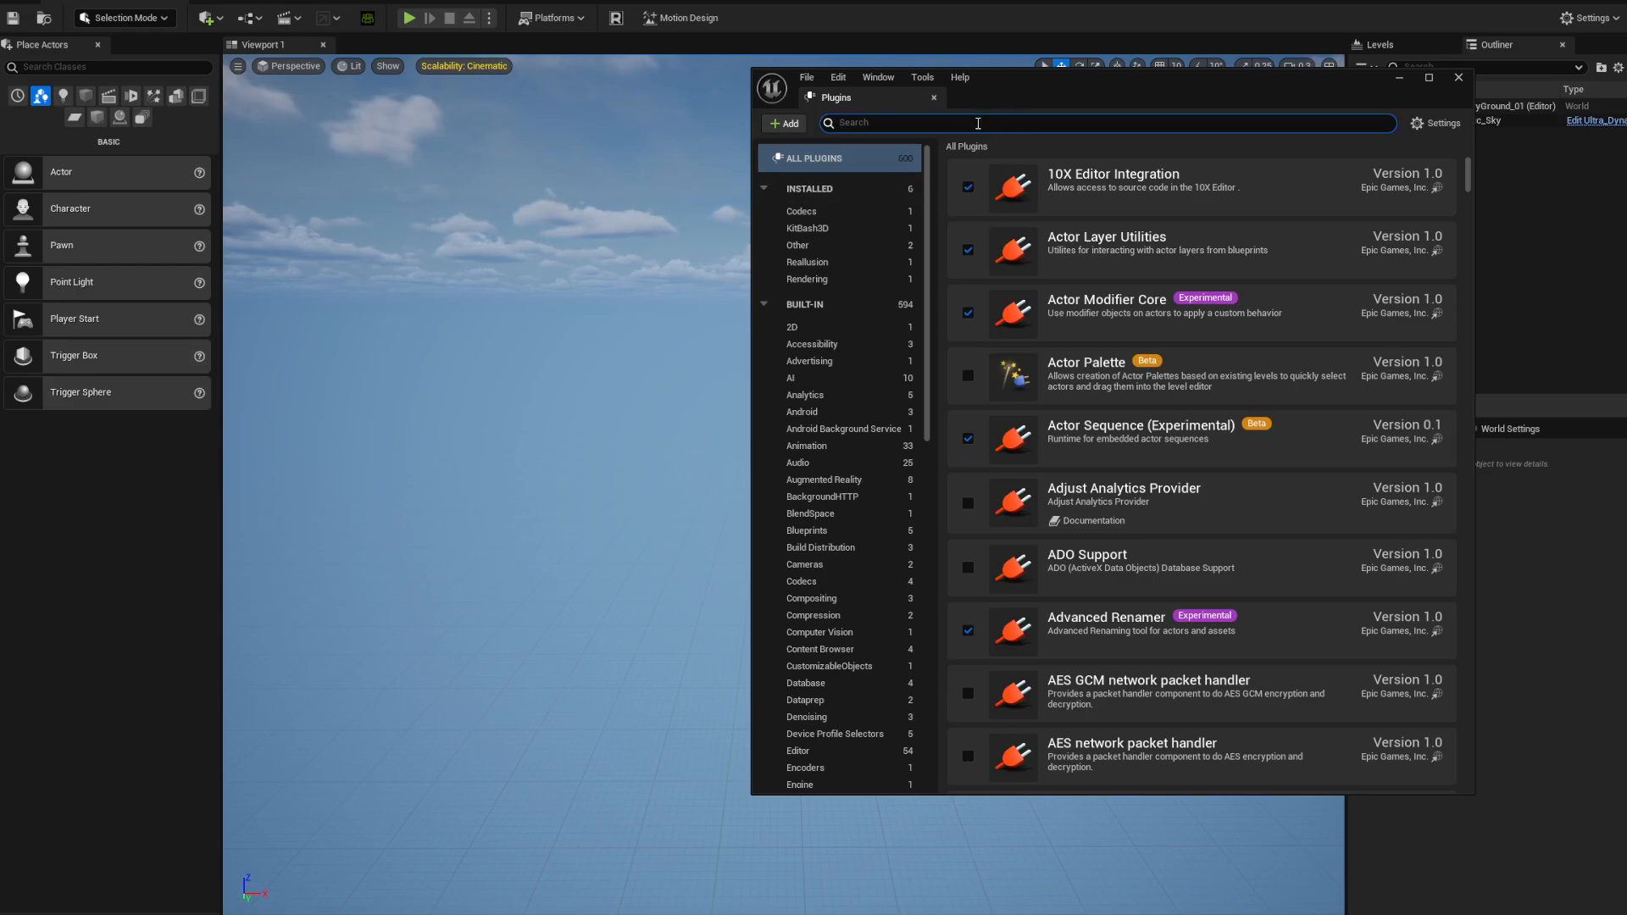
{"action": "type", "text": "tess"}
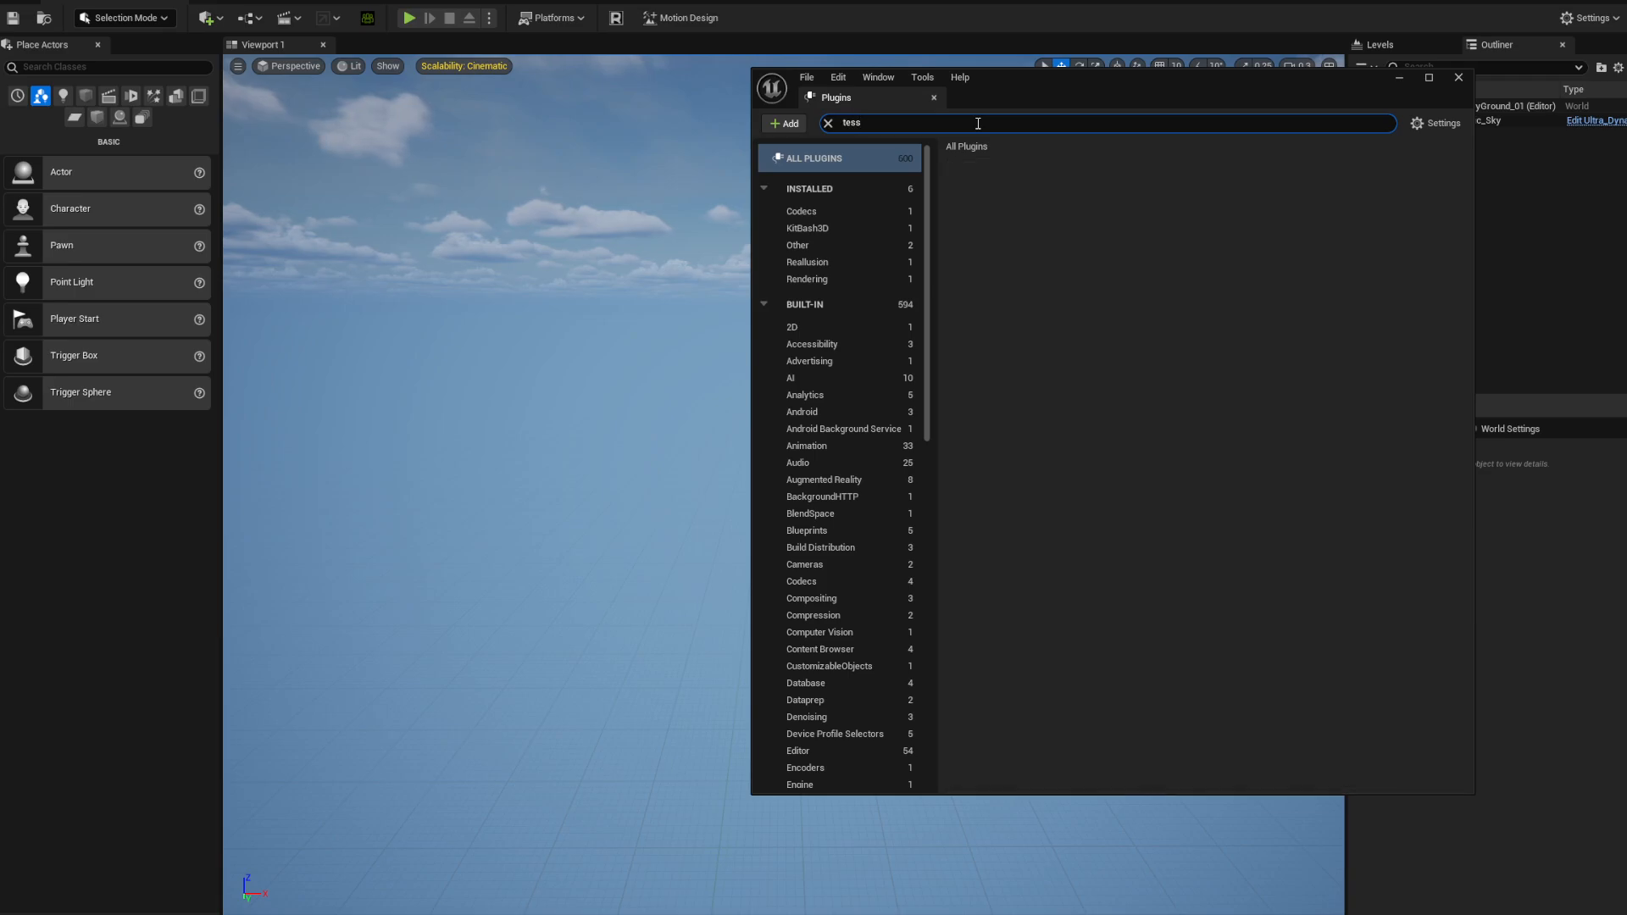
{"action": "key", "text": "BackSpace"}
{"action": "key", "text": "BackSpace"}
{"action": "key", "text": "BackSpace"}
{"action": "key", "text": "BackSpace"}
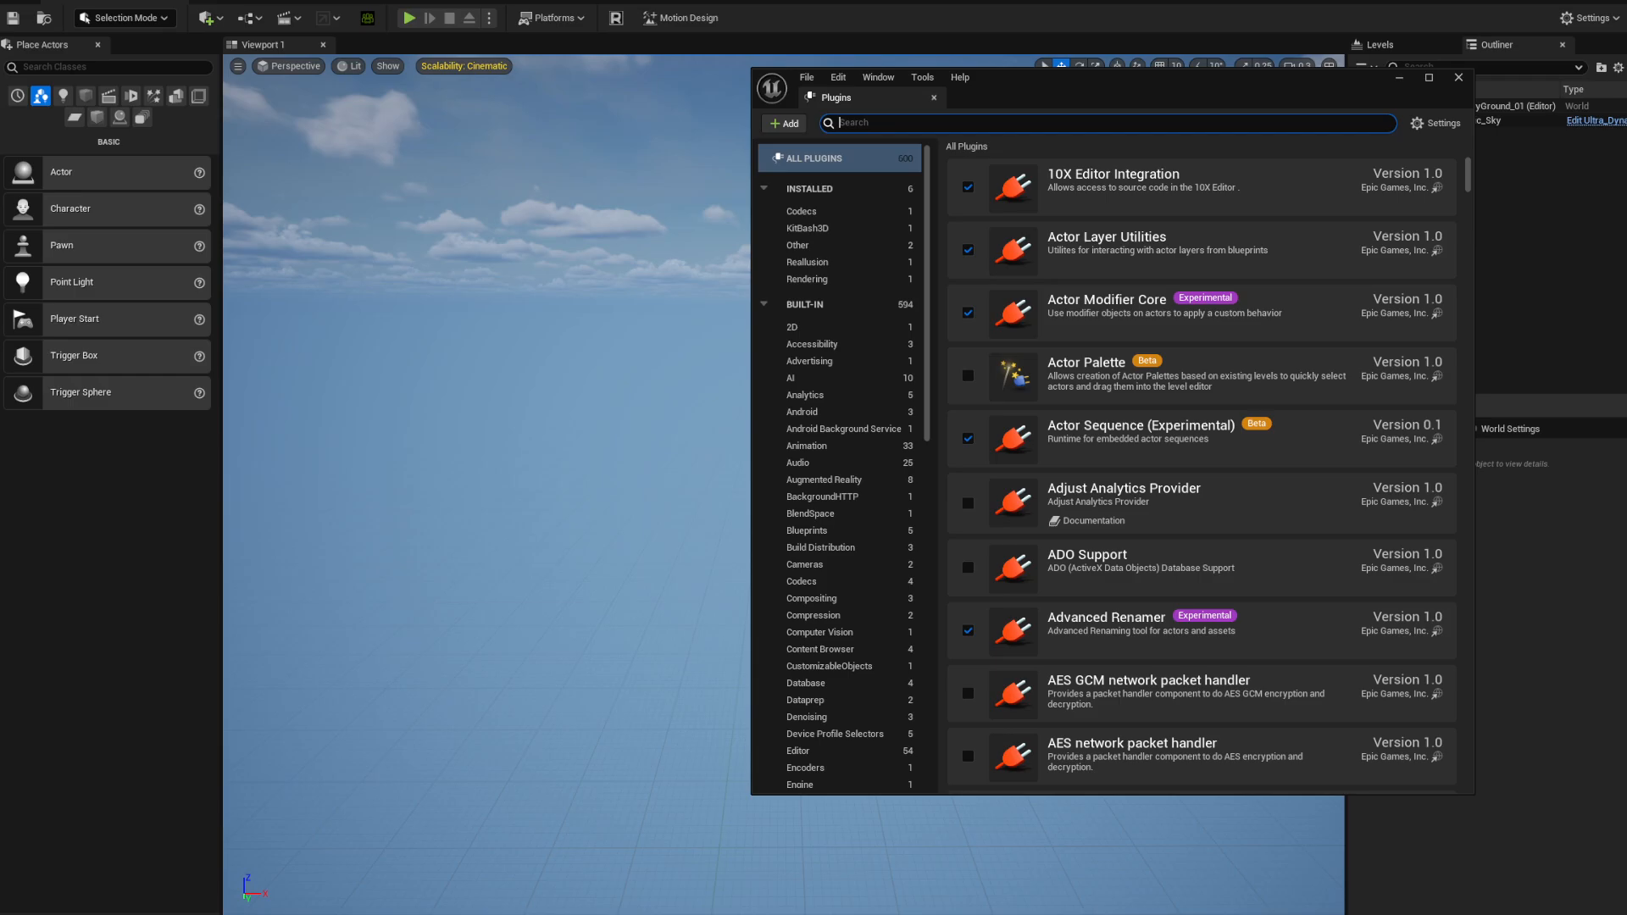
{"action": "type", "text": "nani"}
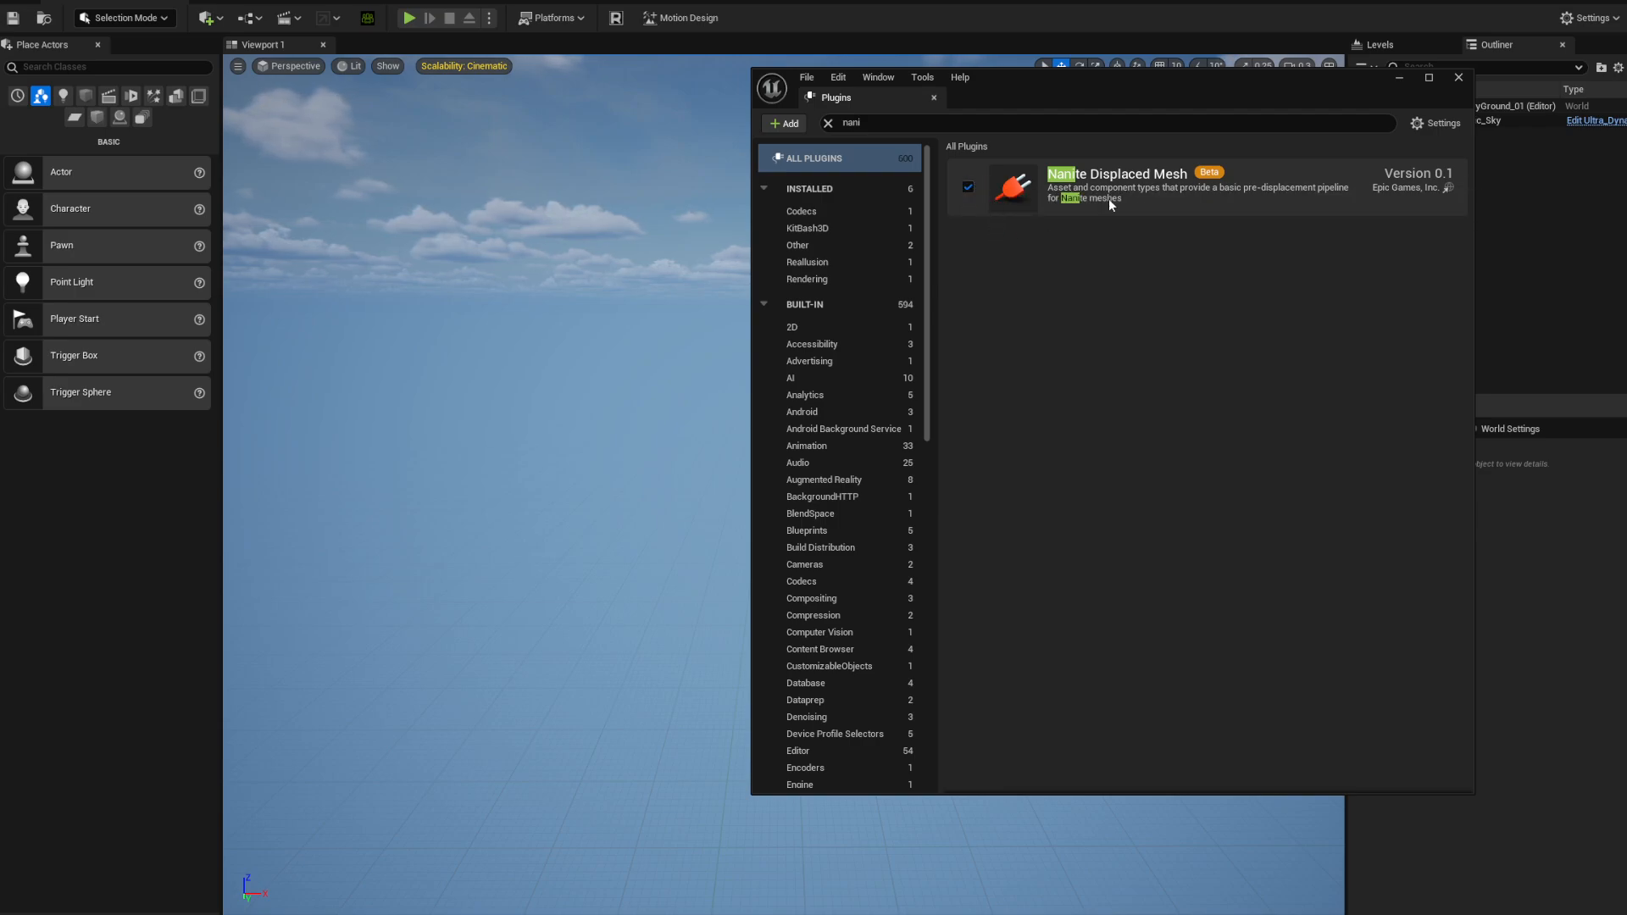
{"action": "left_click", "coordinate": [1459, 78]}
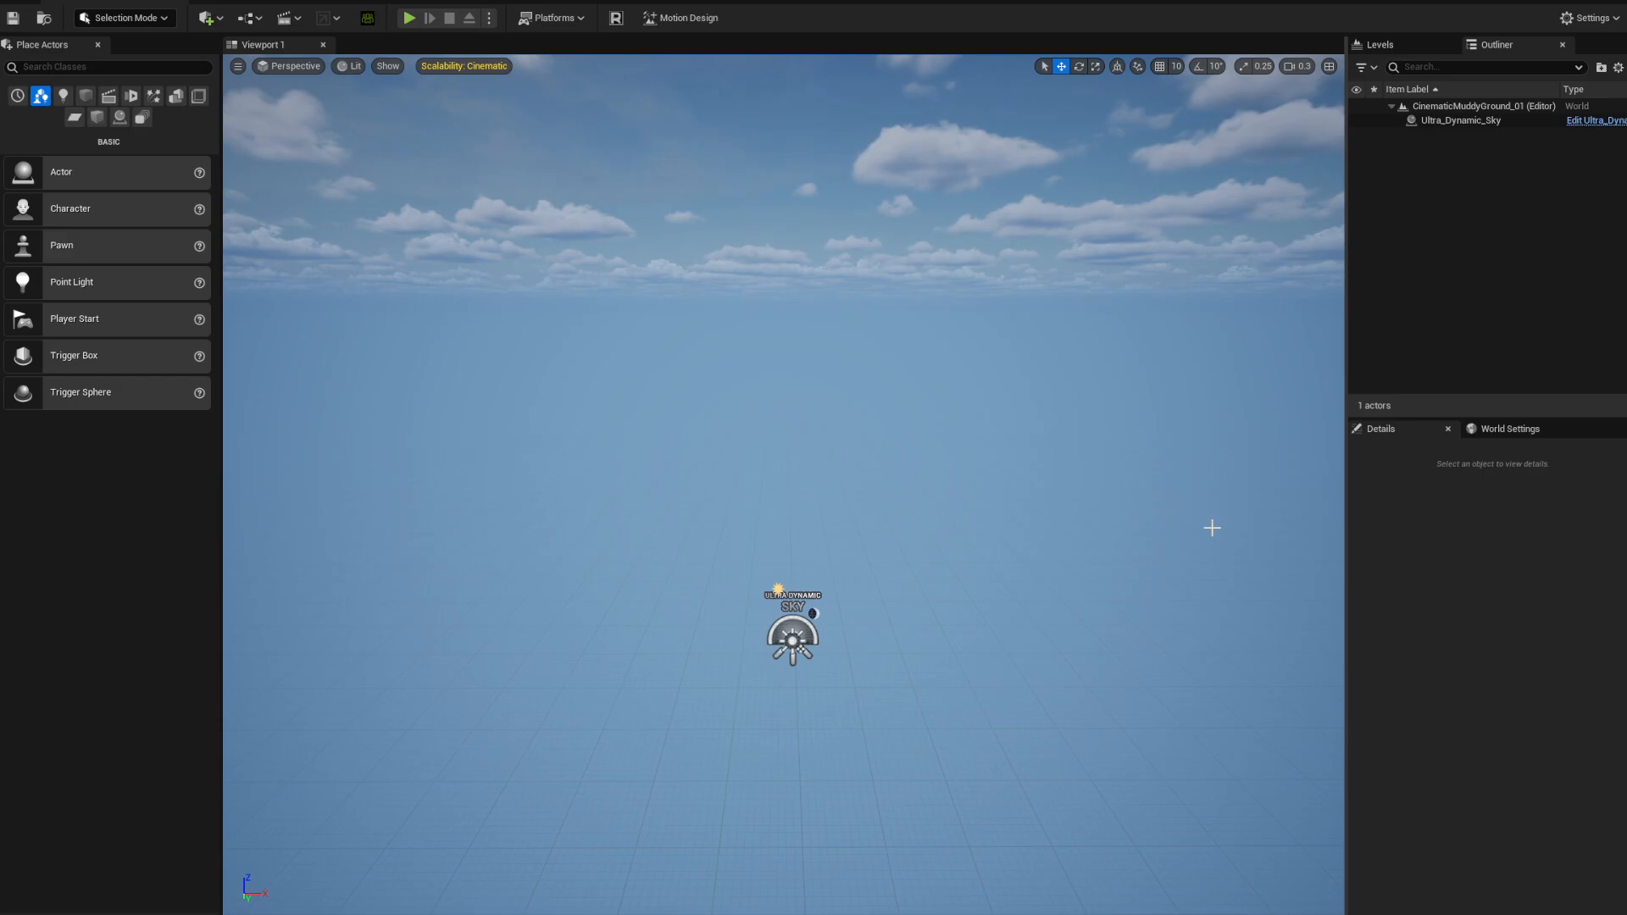
- Switch to the YouTube page of Unreal Sensei's "Unreal Engine 5 Landscape Material - UE5 Tutorial" and look over the video's details
{"action": "key", "text": "alt+Tab"}
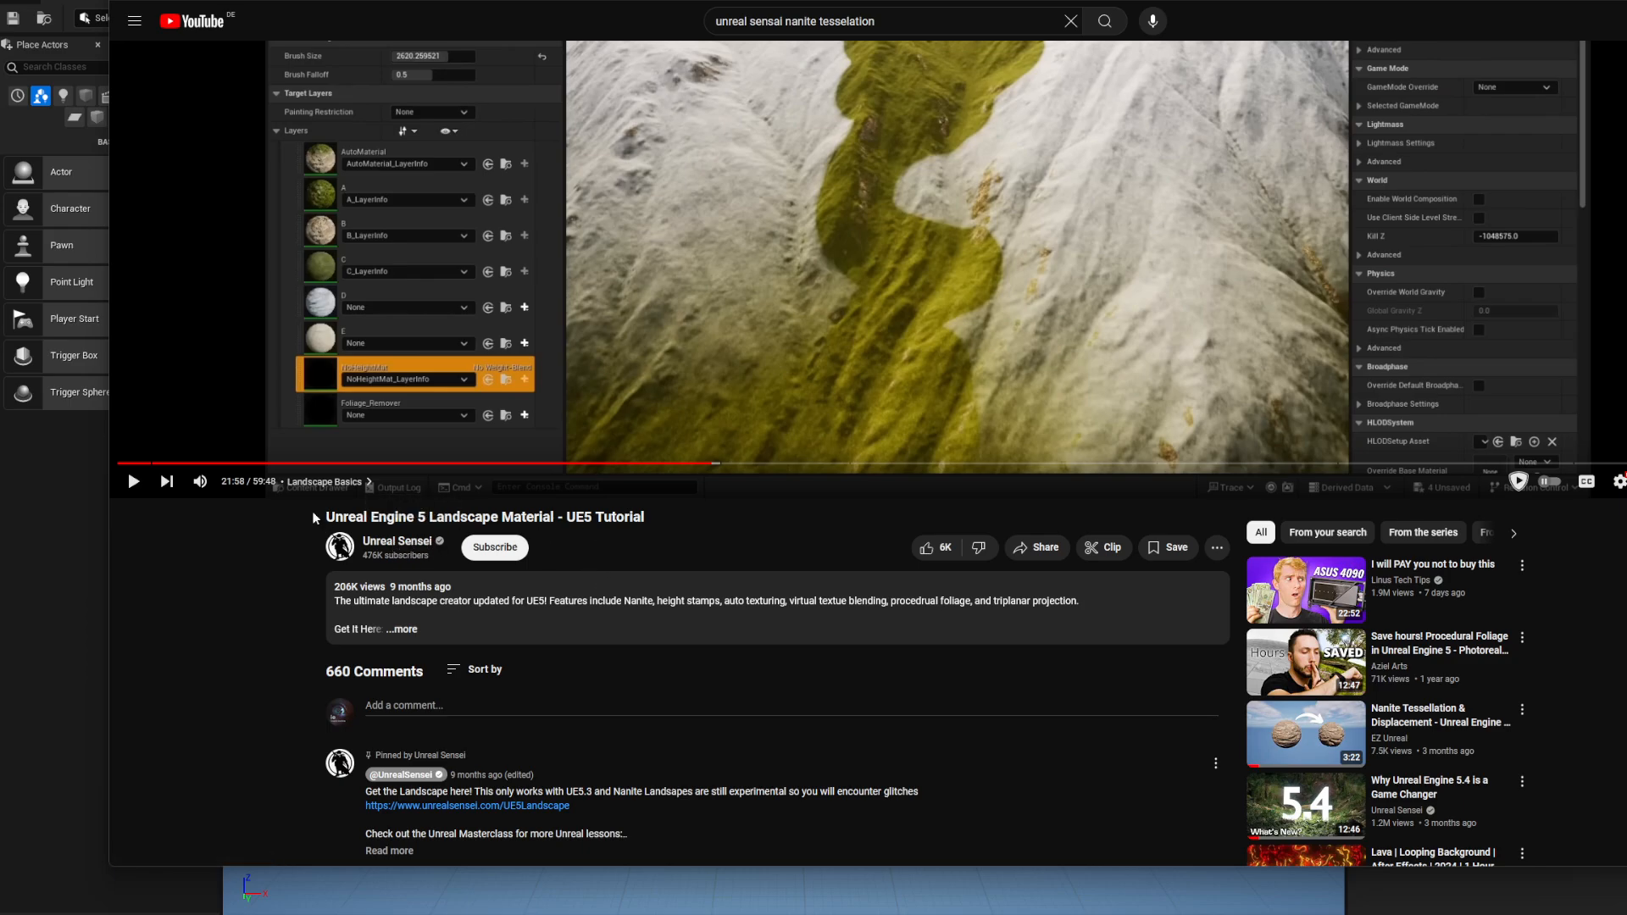
{"action": "left_click_drag", "start_coordinate": [324, 517], "coordinate": [657, 529]}
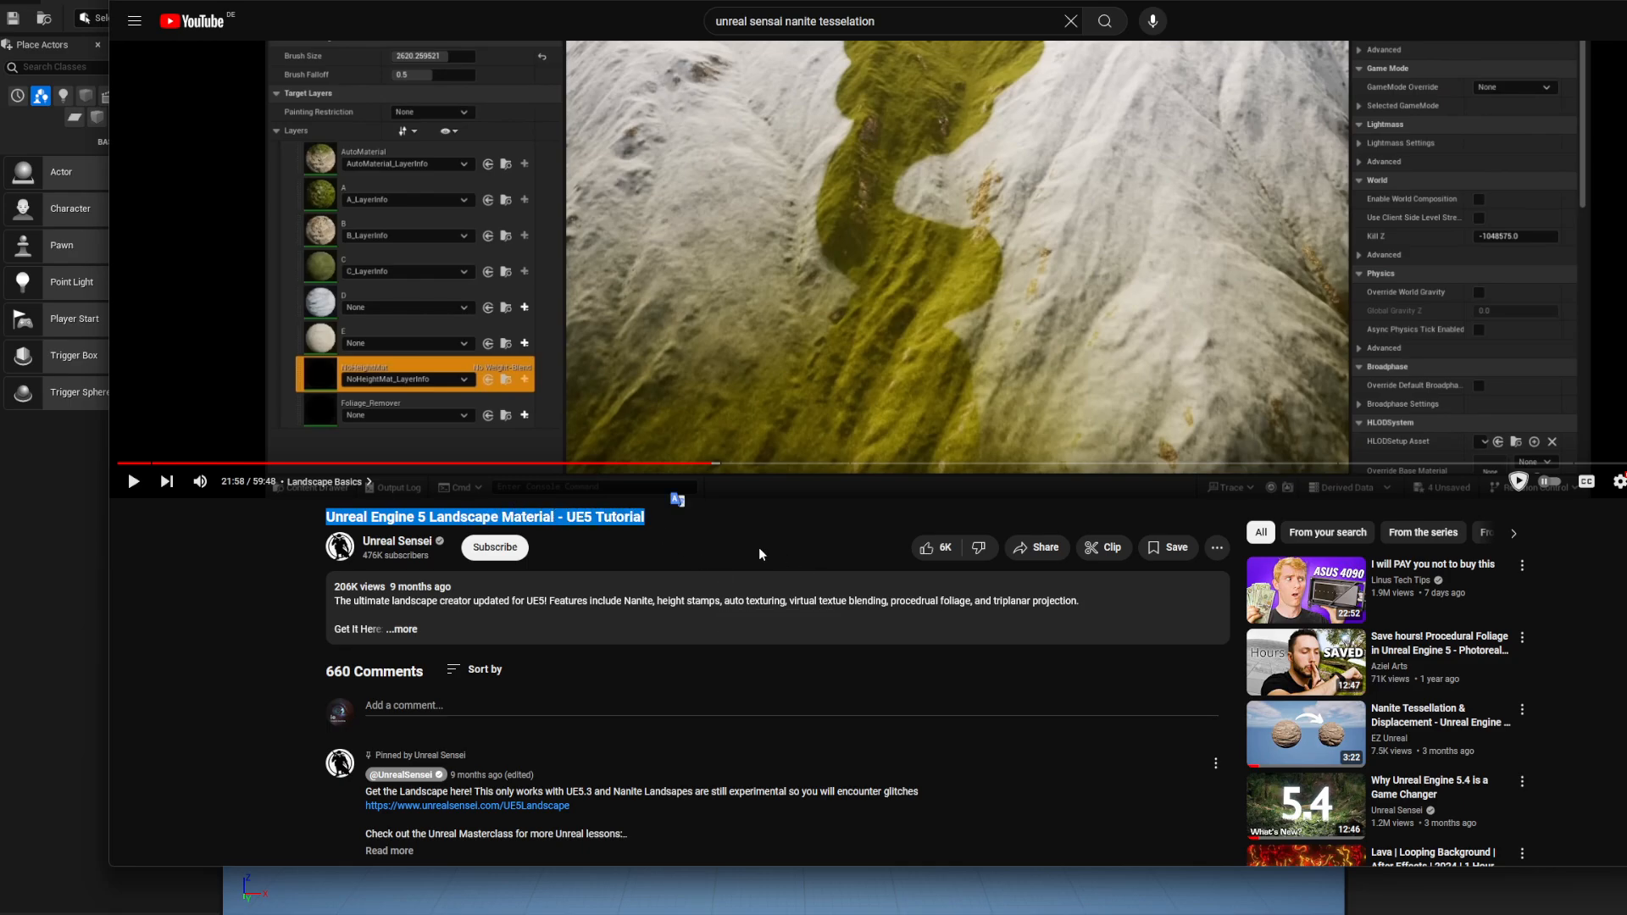
{"action": "scroll", "coordinate": [759, 548], "scroll_direction": "up", "scroll_amount": 3}
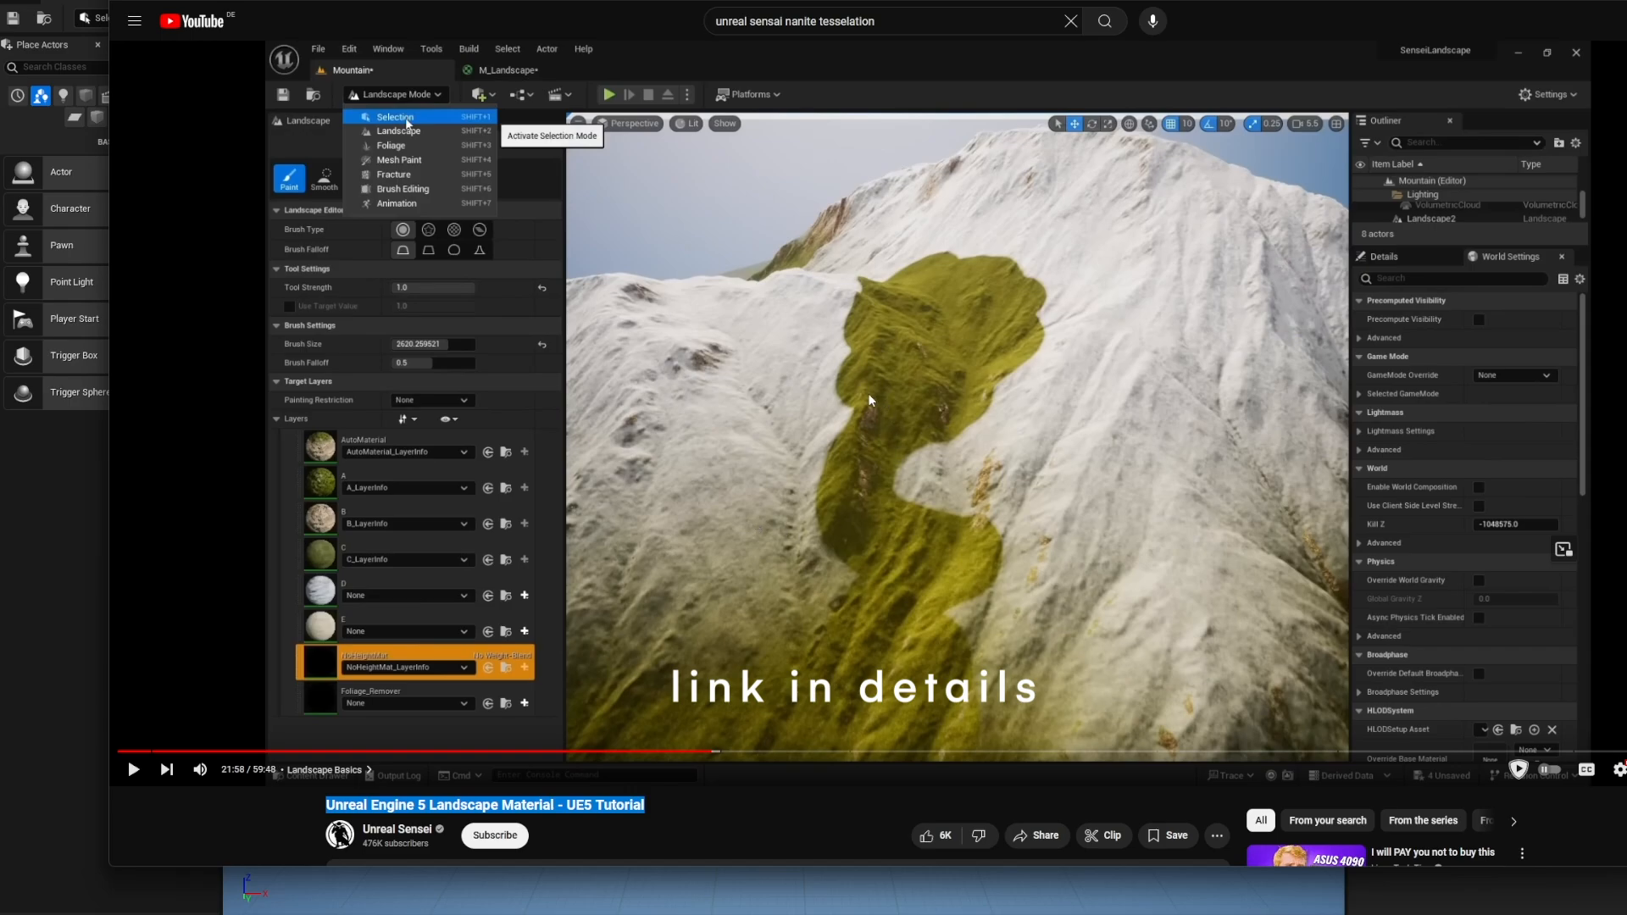
{"action": "scroll", "coordinate": [873, 415], "scroll_direction": "down", "scroll_amount": 2}
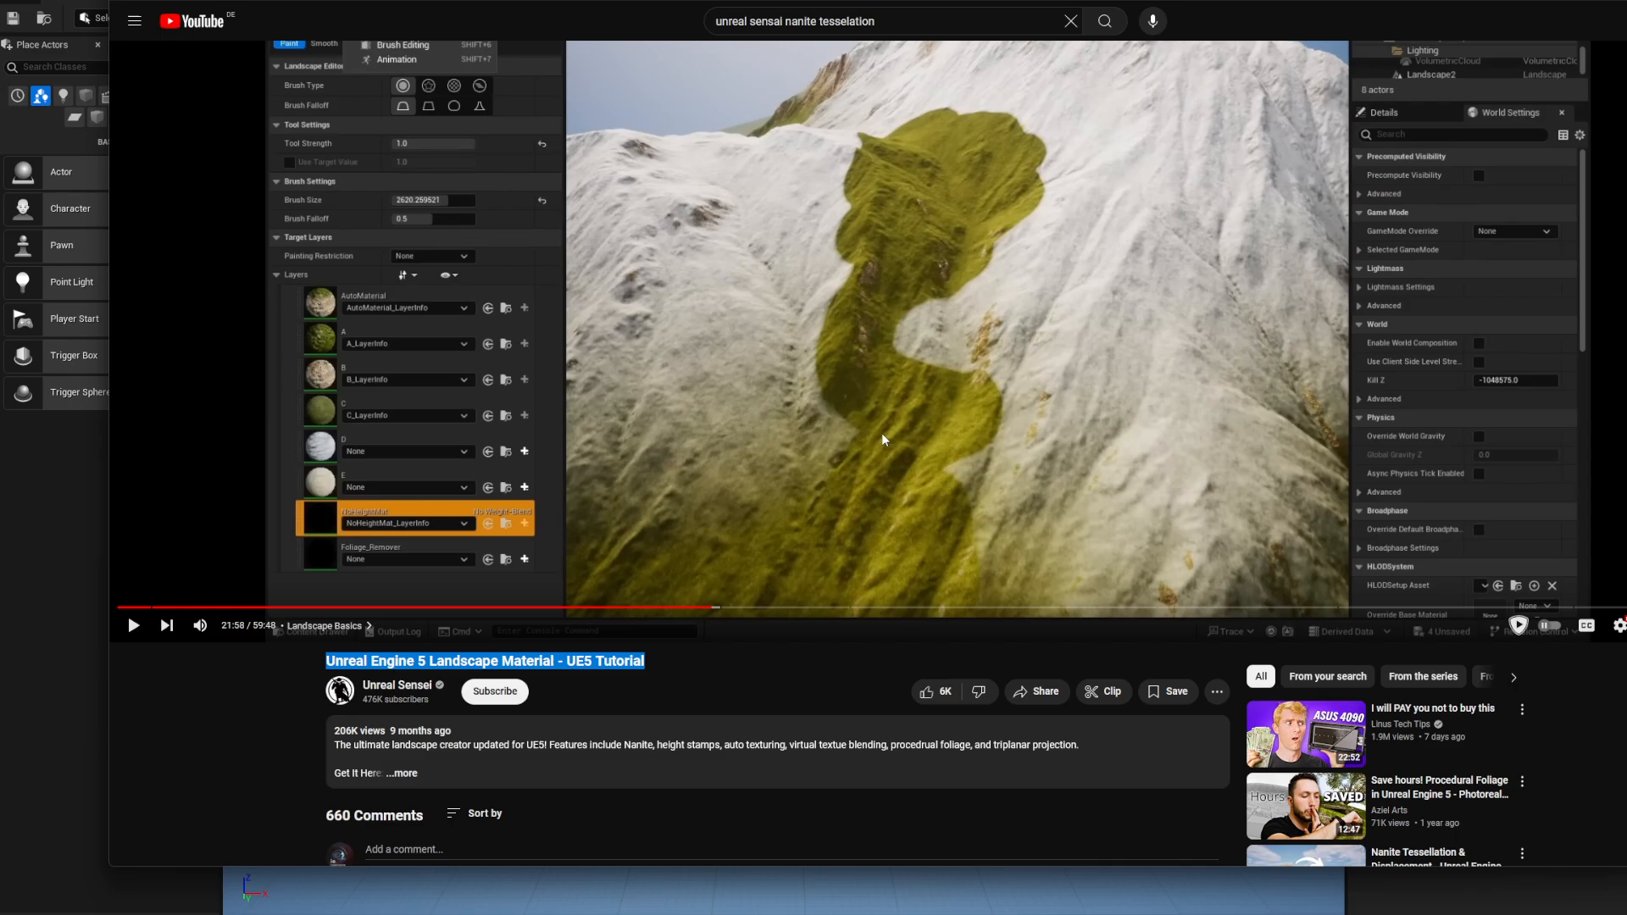
{"action": "scroll", "coordinate": [853, 449], "scroll_direction": "down", "scroll_amount": 3}
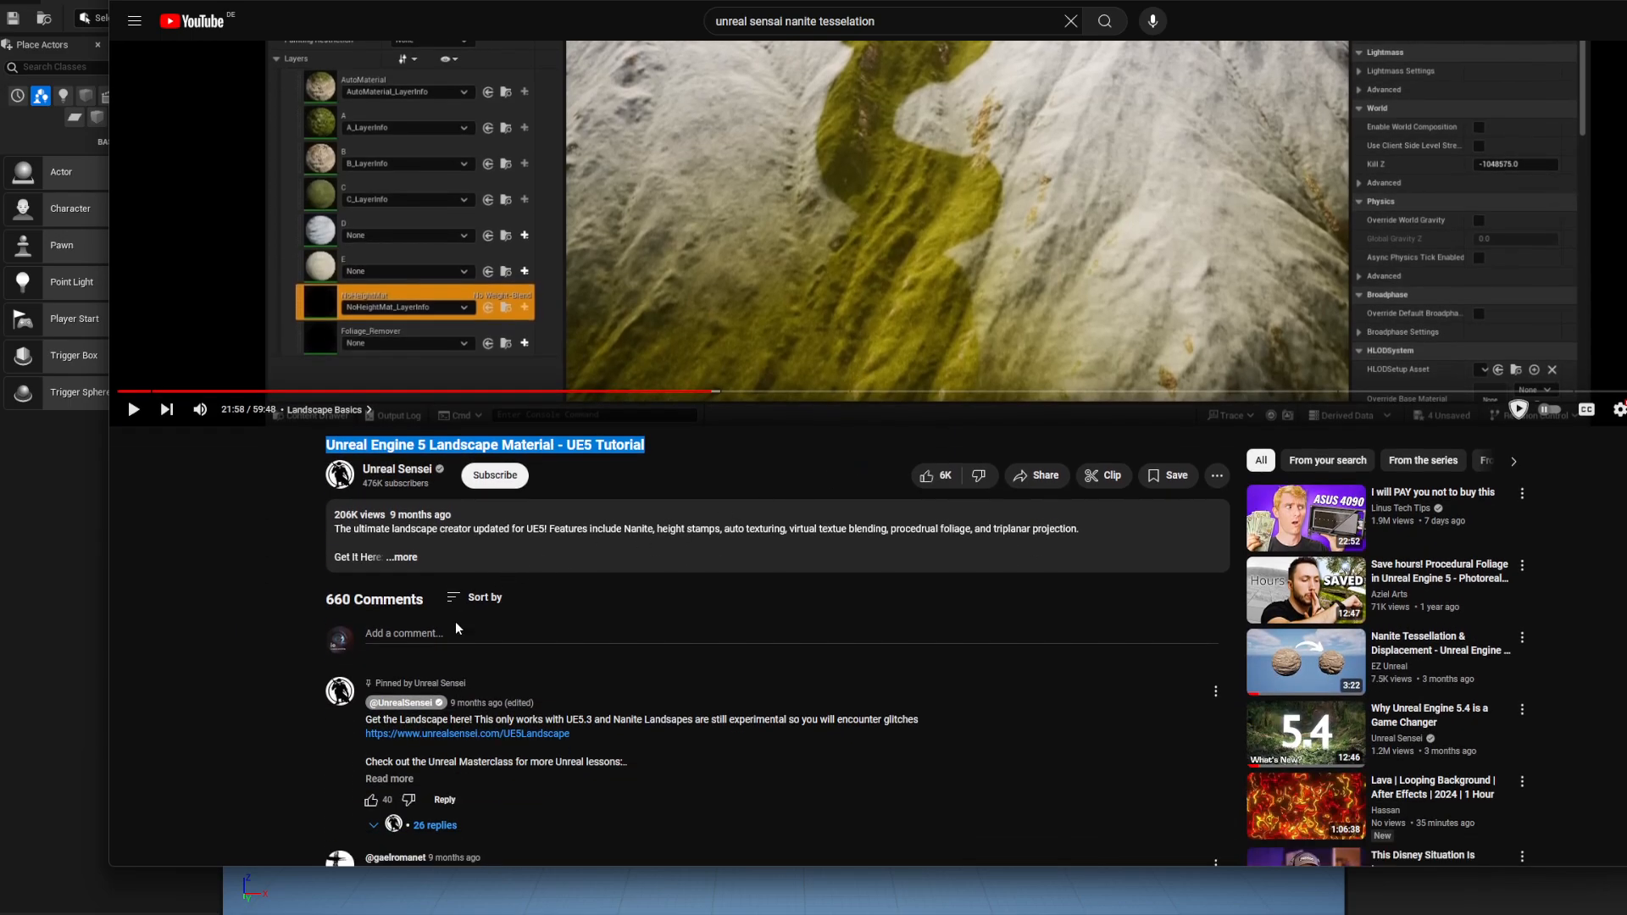
- Follow the video description's "Get It Here" link to the Landscape Master Material download page and locate its name and email form
{"action": "left_click", "coordinate": [405, 556]}
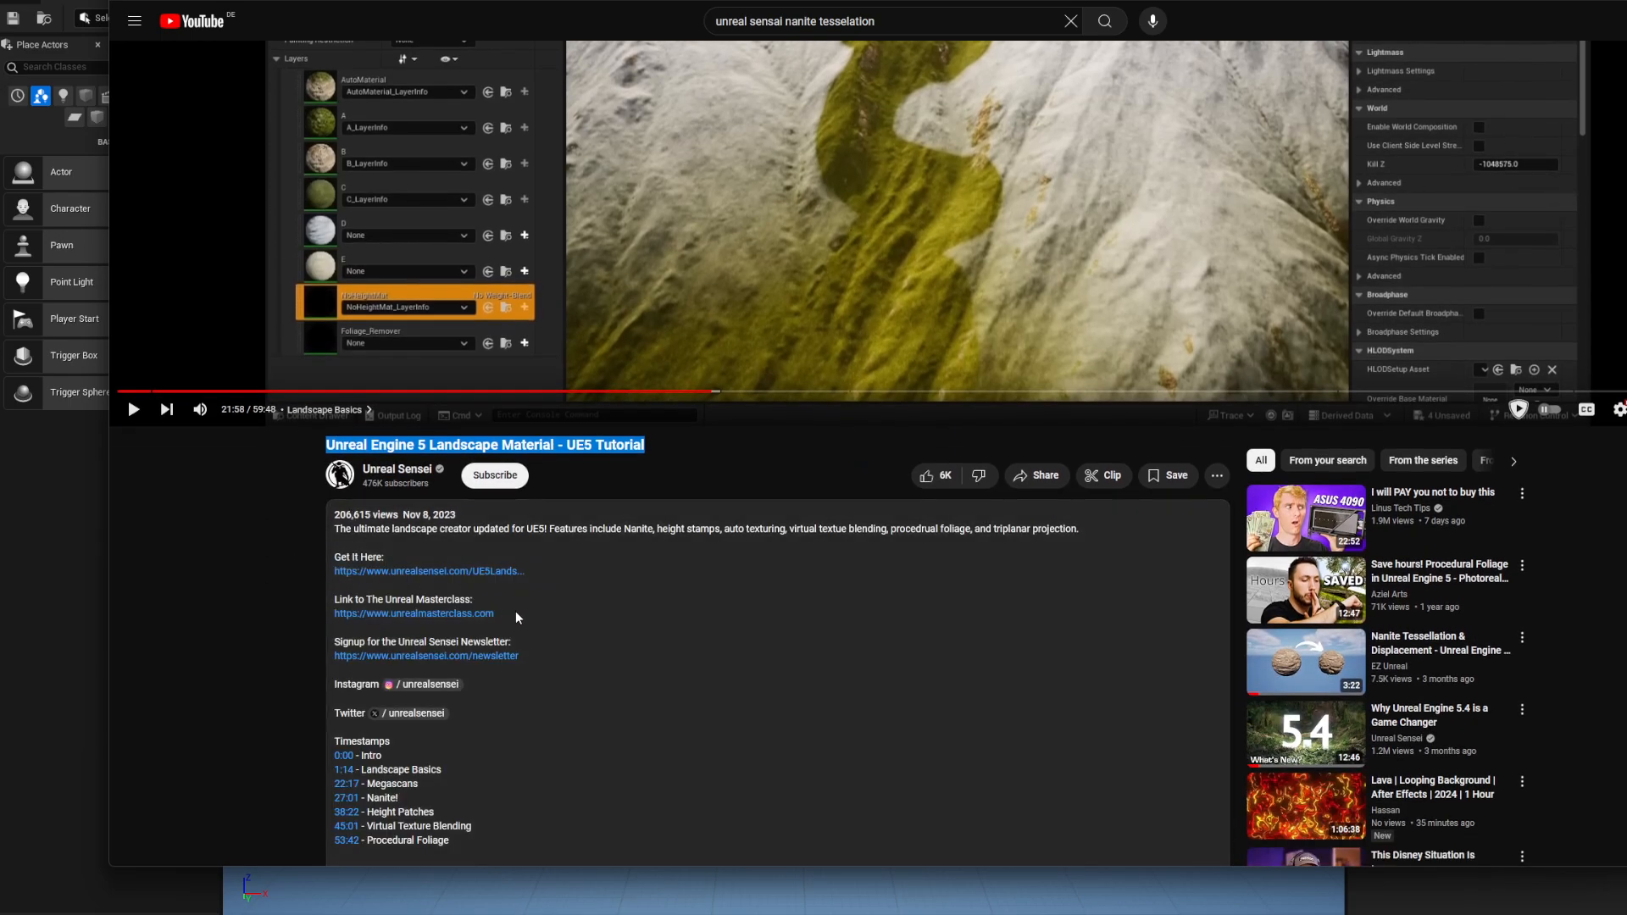
{"action": "left_click", "coordinate": [429, 575]}
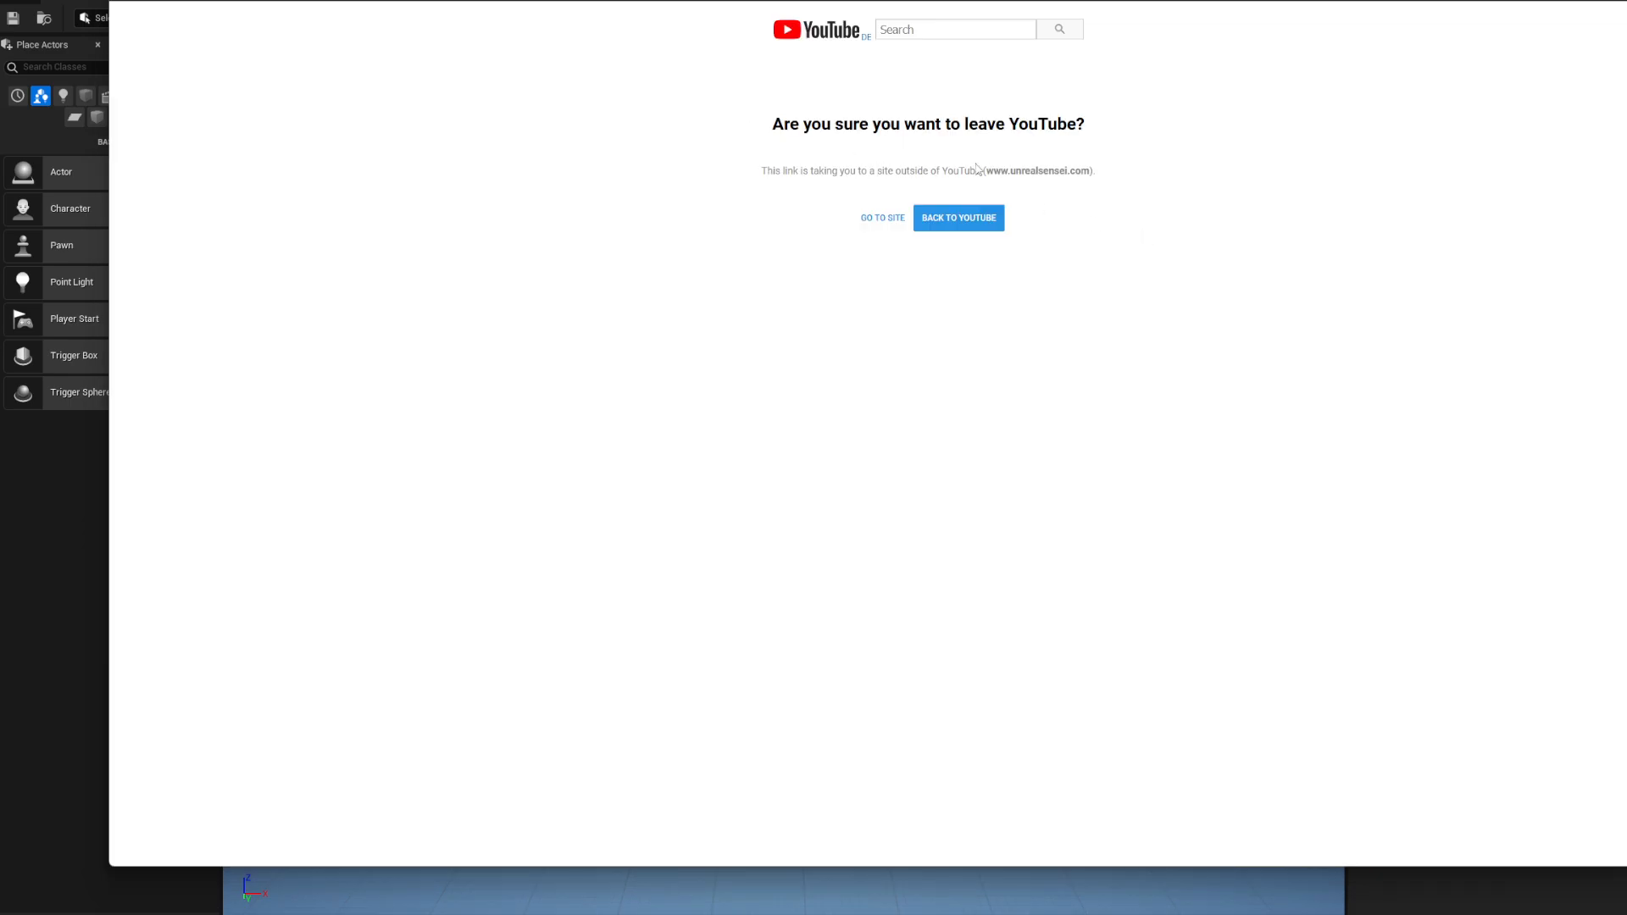
{"action": "left_click", "coordinate": [879, 233]}
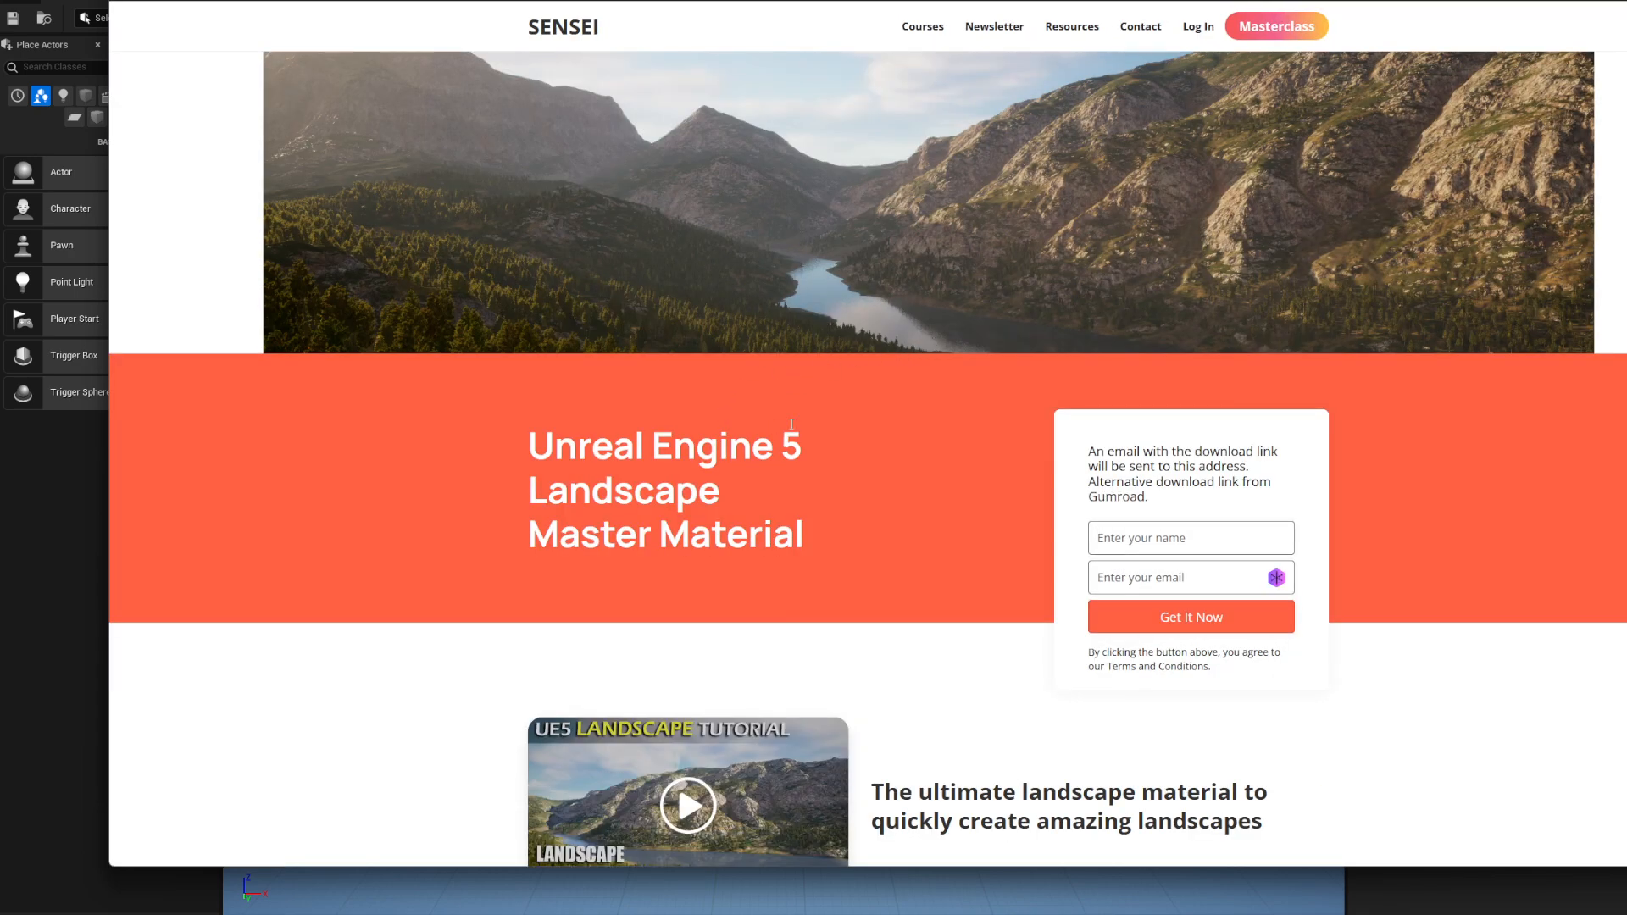
{"action": "scroll", "coordinate": [791, 424], "scroll_direction": "down", "scroll_amount": 3}
{"action": "left_click", "coordinate": [1201, 321]}
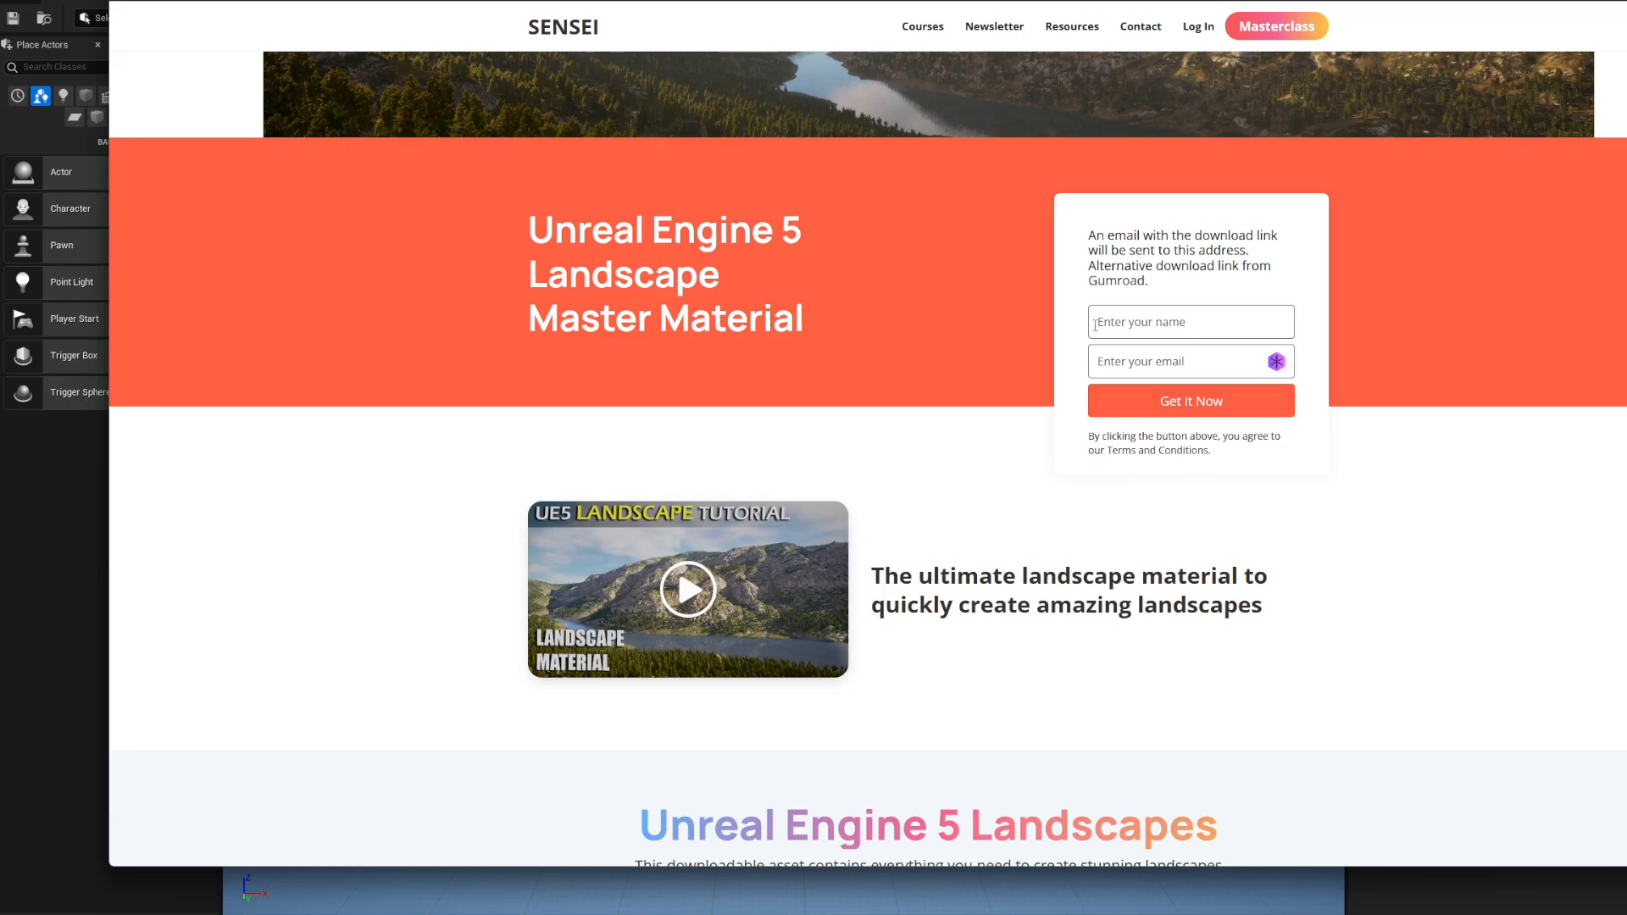
{"action": "left_click", "coordinate": [1112, 363]}
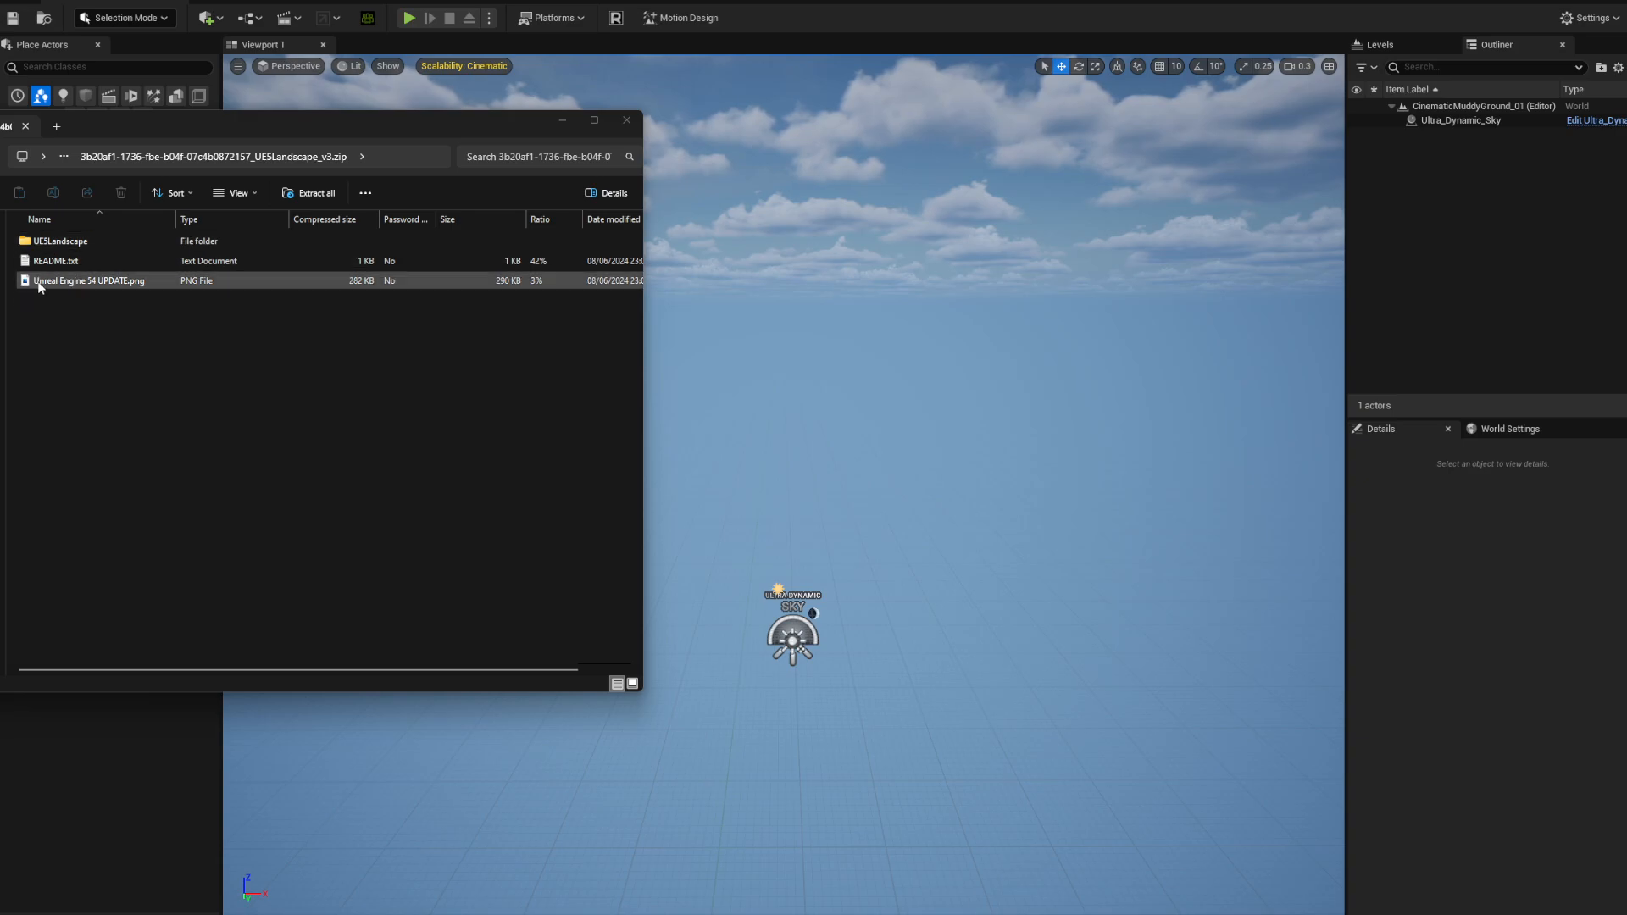
- Open the UE5Landscape folder inside the downloaded zip and the Content folder of the Master5_4 project
{"action": "double_click", "coordinate": [56, 242]}
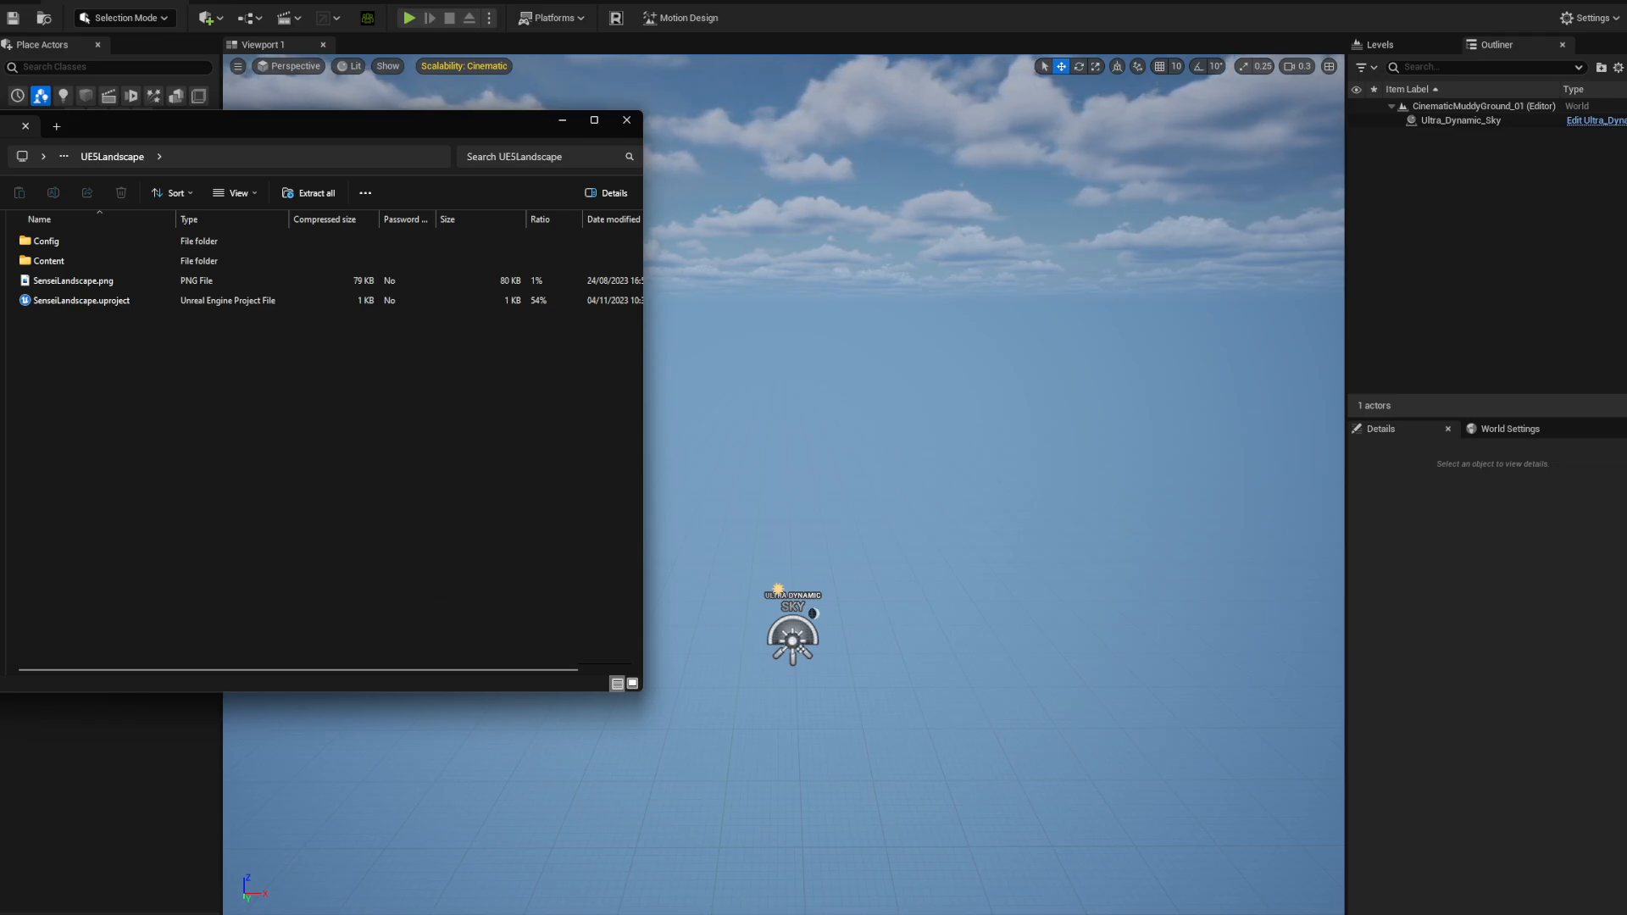
{"action": "key", "text": "alt+Tab"}
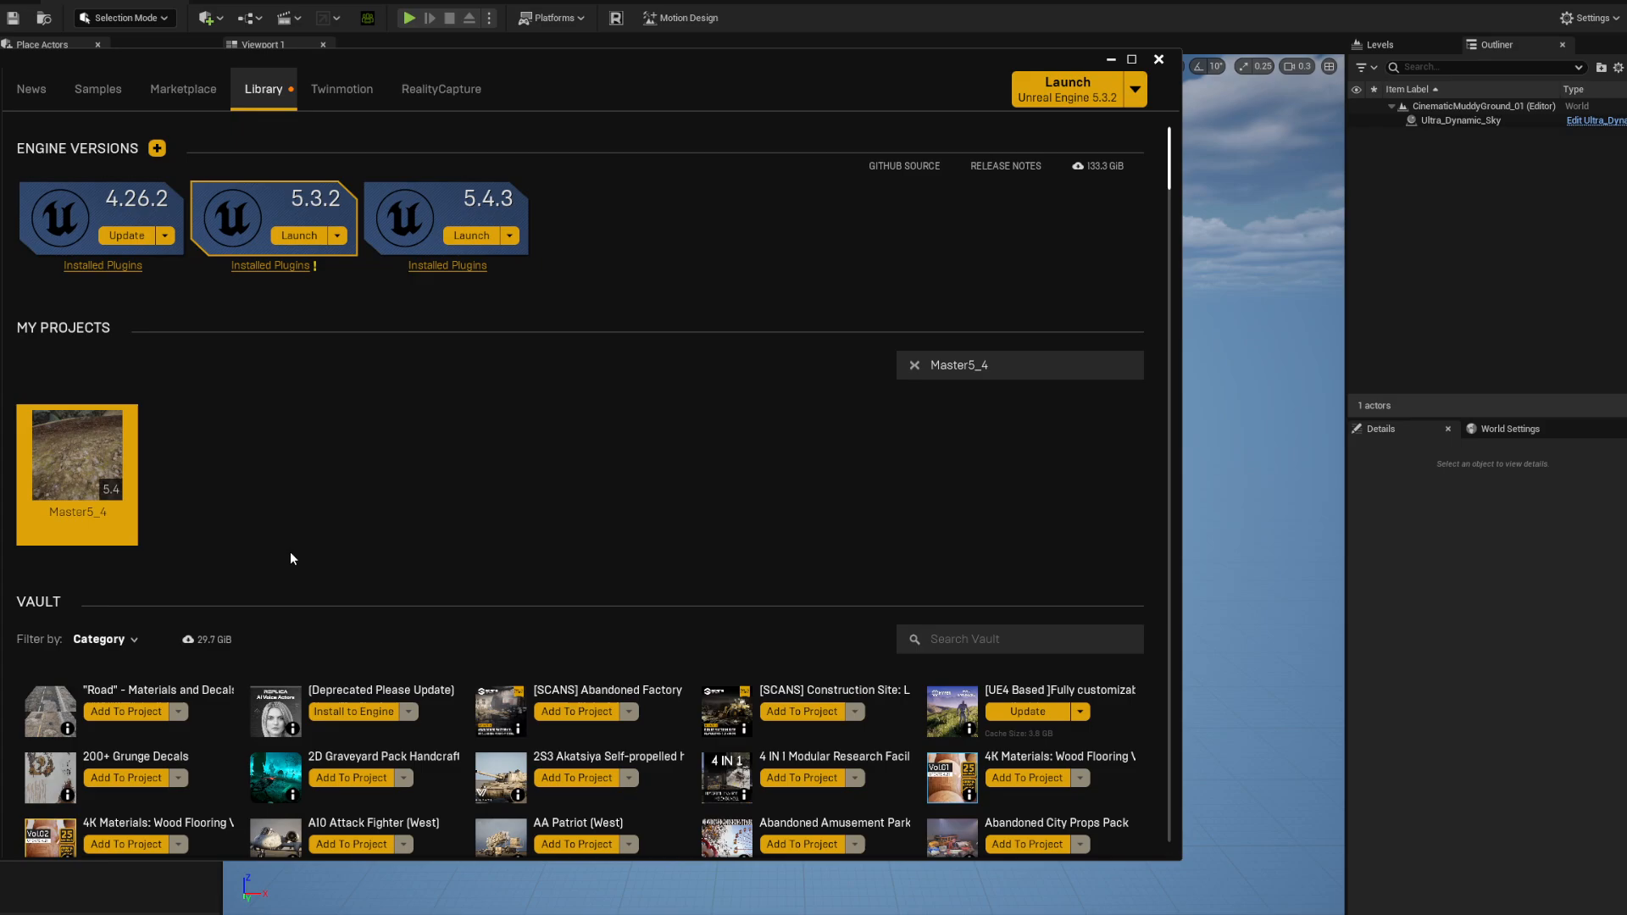
{"action": "right_click", "coordinate": [87, 458]}
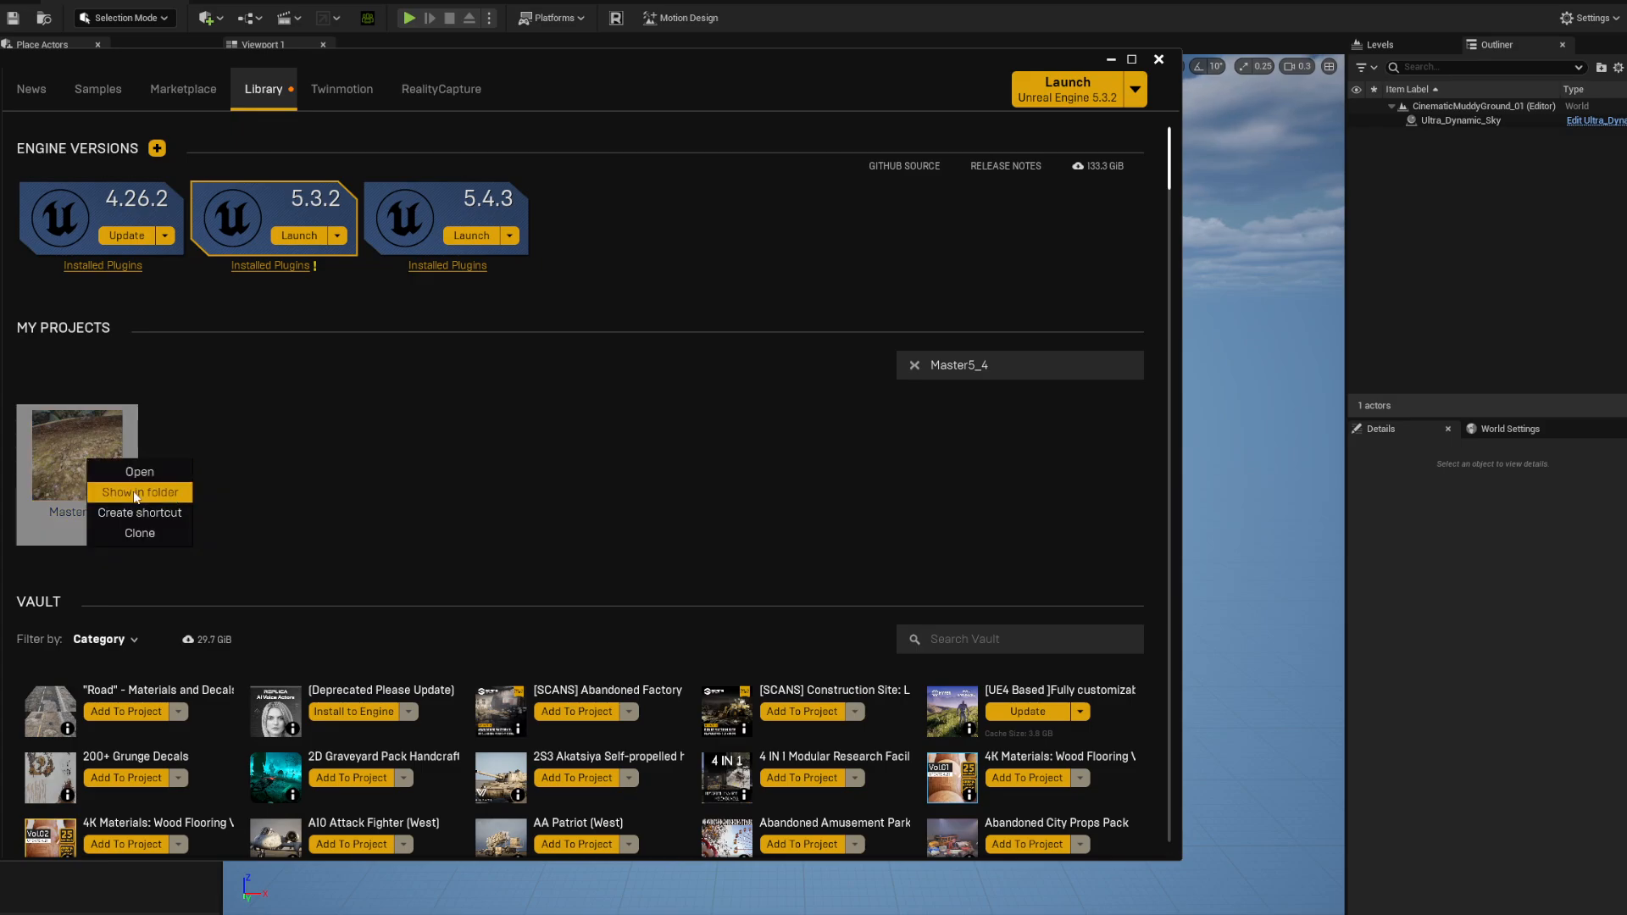
{"action": "left_click", "coordinate": [136, 494]}
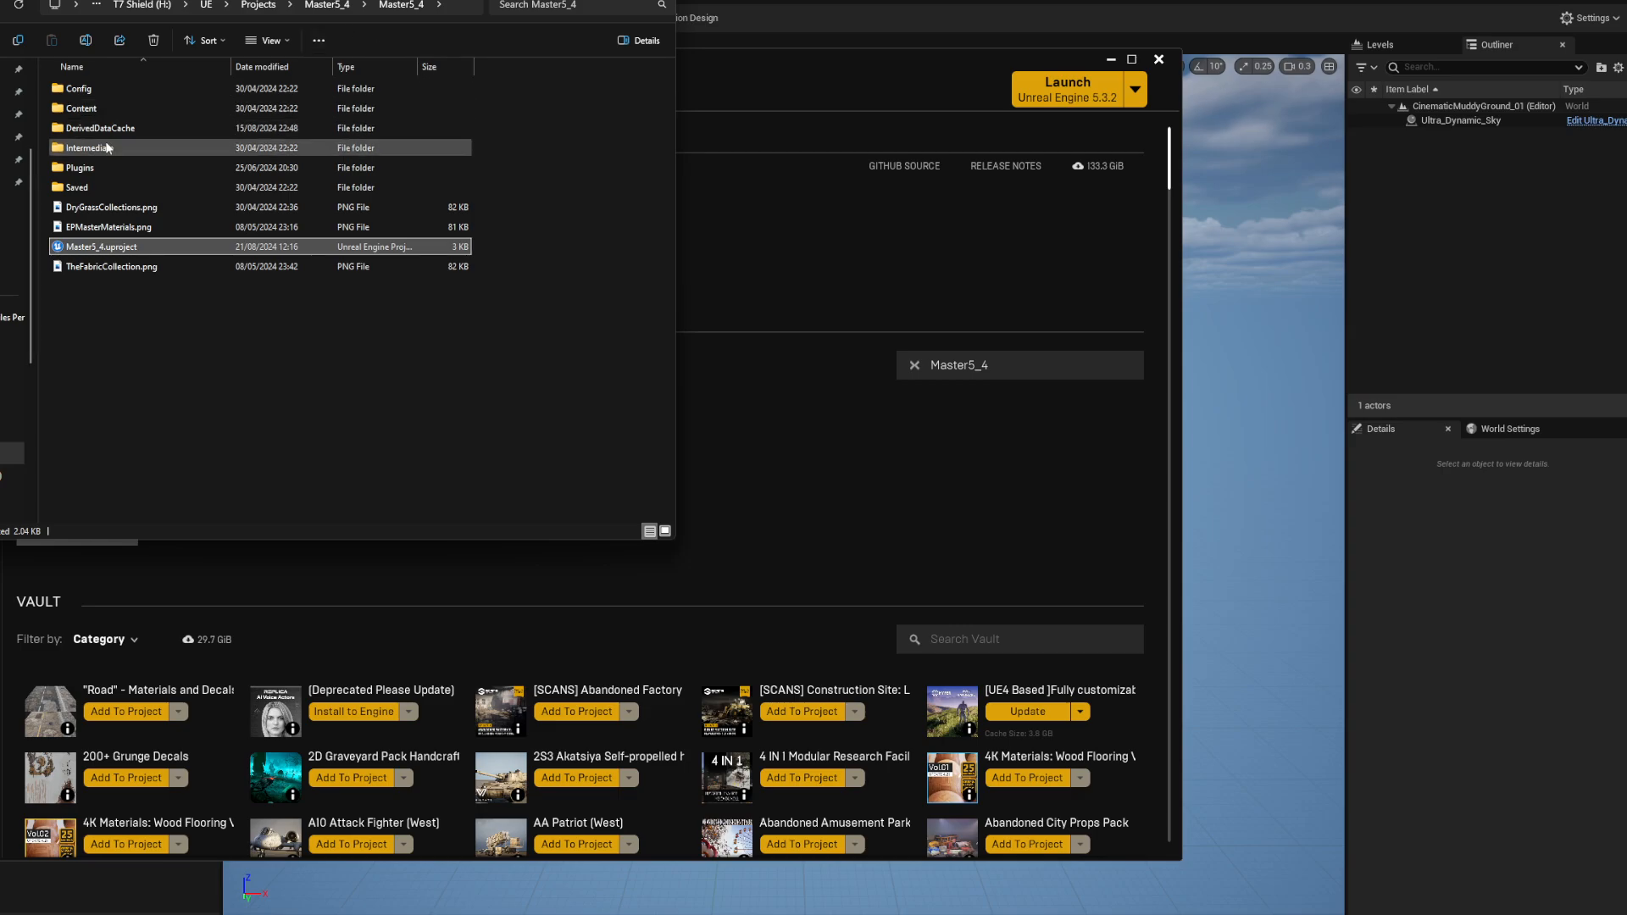
{"action": "double_click", "coordinate": [81, 109]}
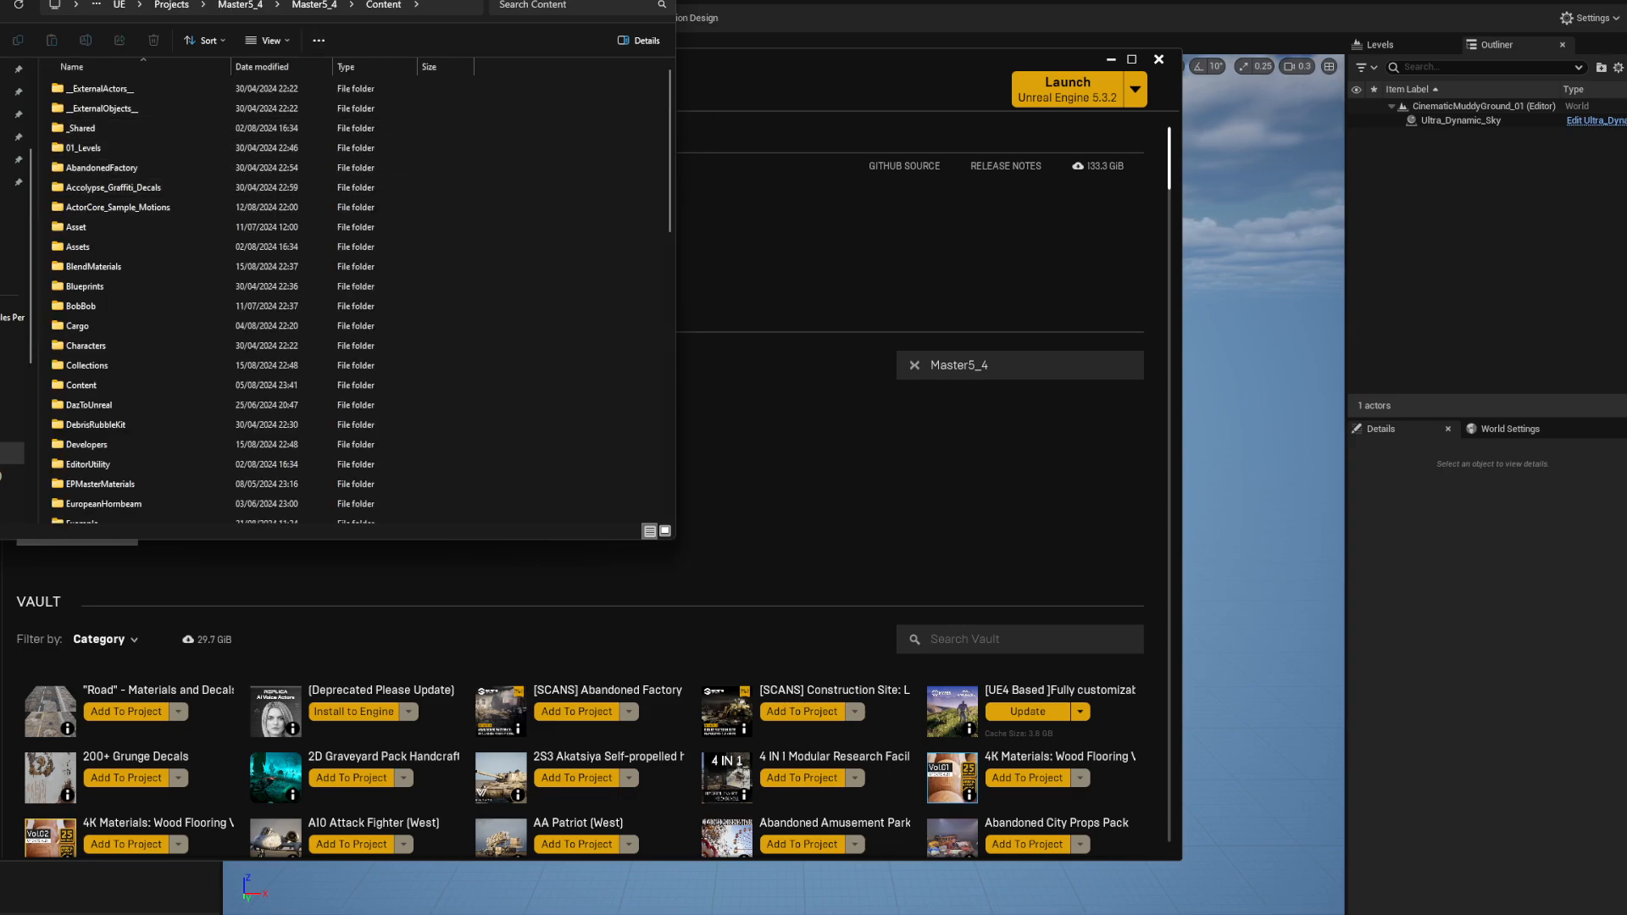
- Arrange the UE5Landscape and project folder windows one above the other, and minimize the launcher
{"action": "left_click_drag", "start_coordinate": [424, 2], "coordinate": [415, 317]}
{"action": "left_click", "coordinate": [1111, 59]}
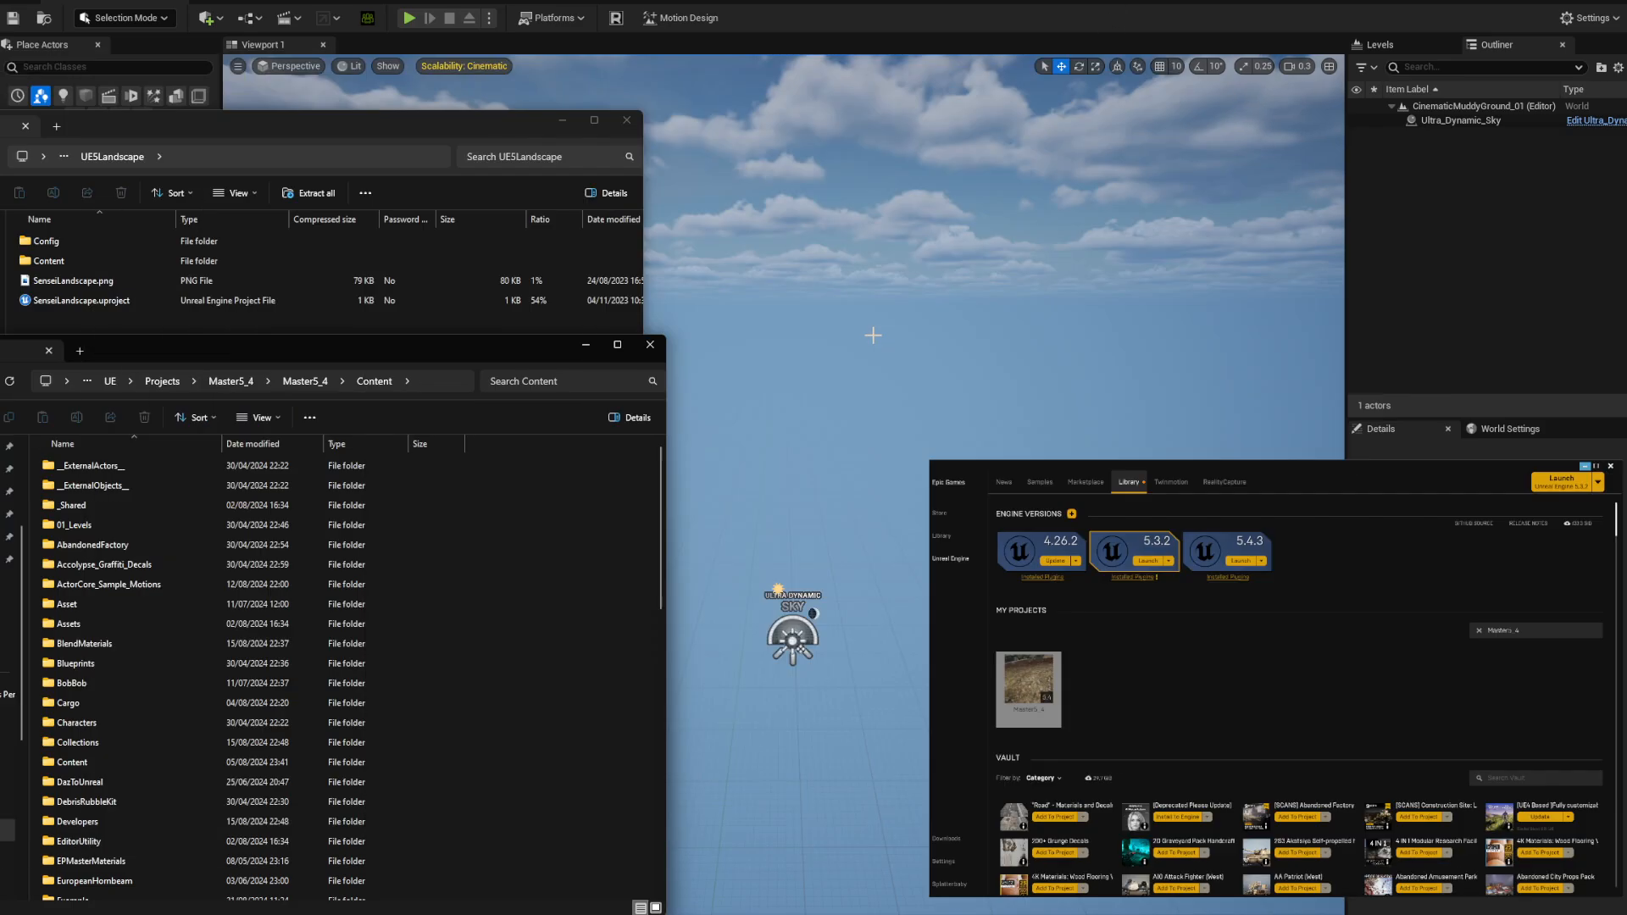
{"action": "left_click_drag", "start_coordinate": [335, 129], "coordinate": [385, 34]}
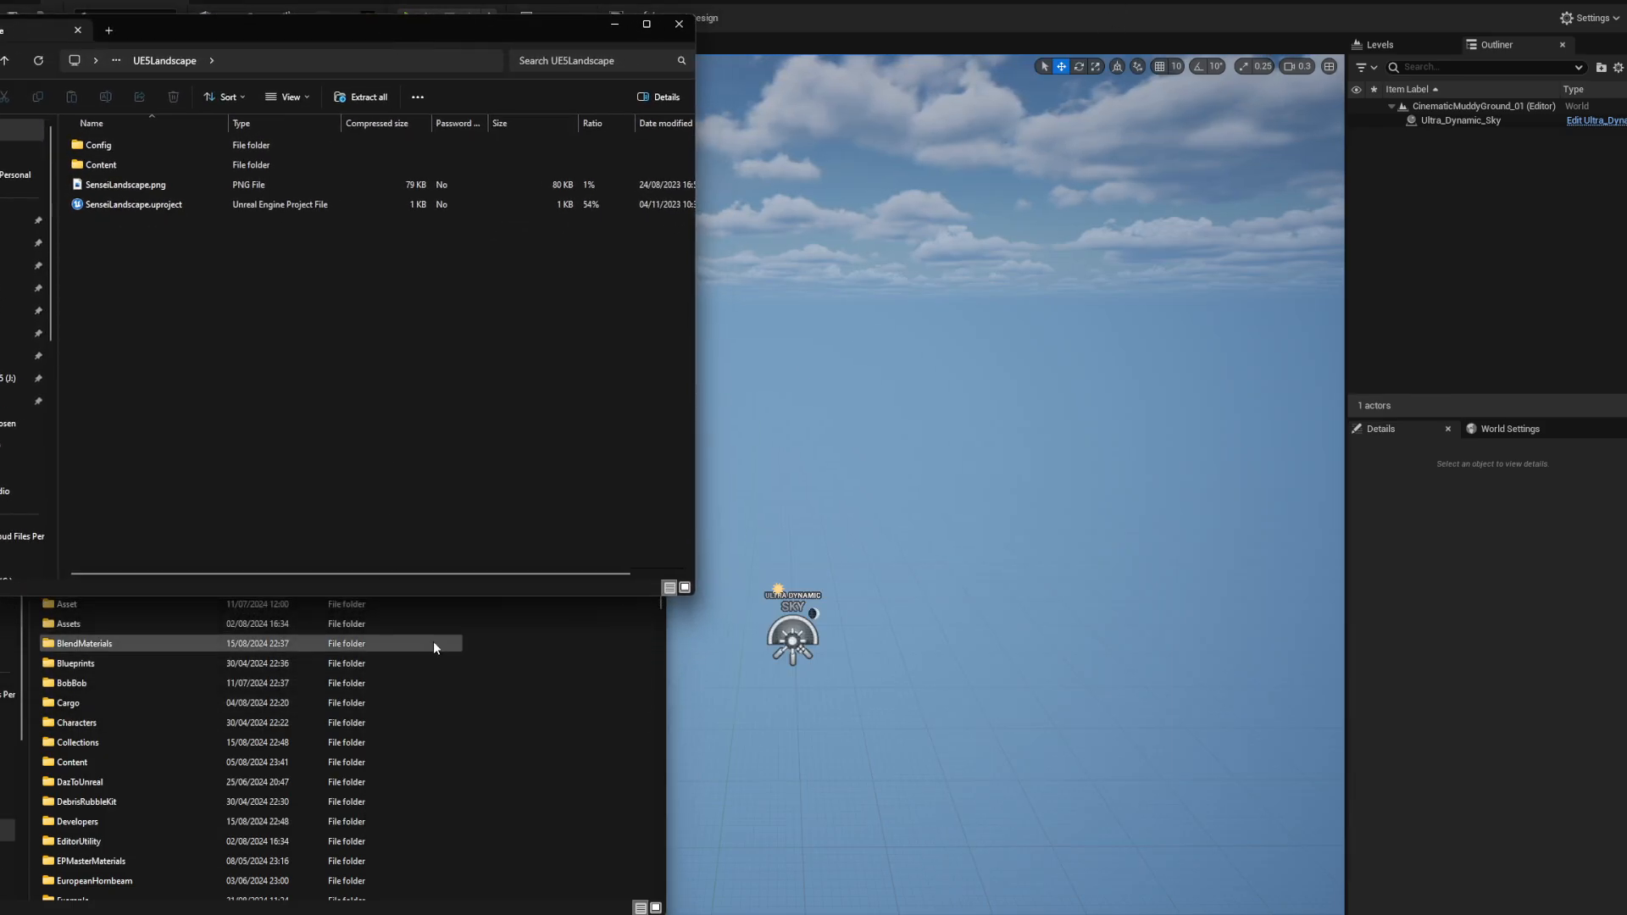
{"action": "left_click_drag", "start_coordinate": [408, 599], "coordinate": [367, 325]}
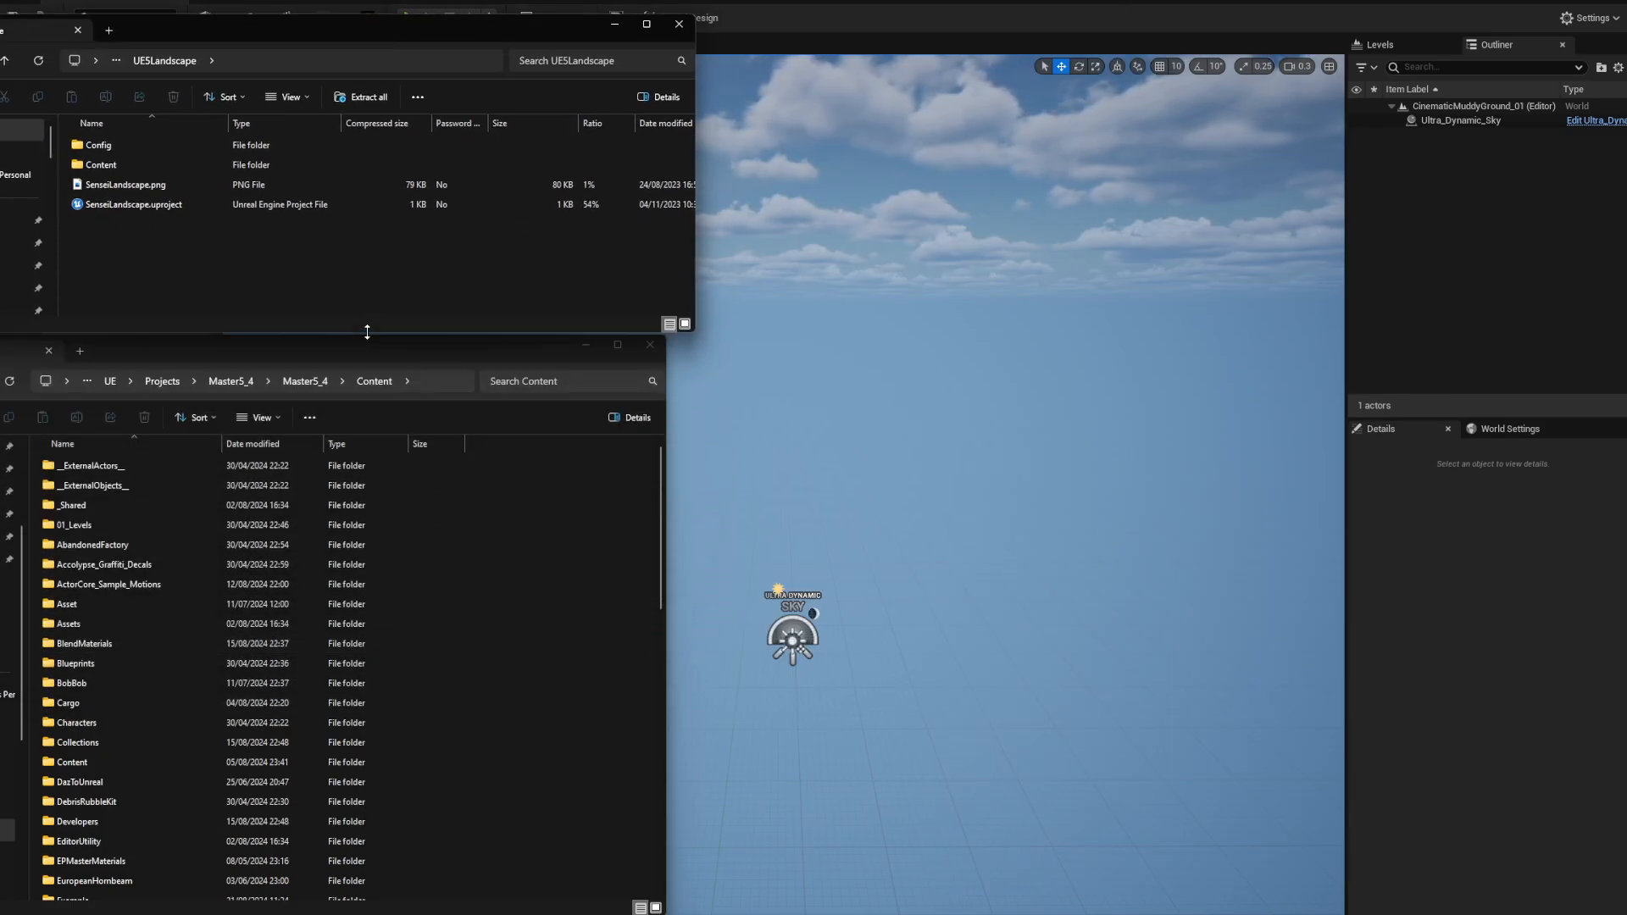
- Copy the Content folder from UE5Landscape into the root folder of the Master5_4 project
{"action": "left_click", "coordinate": [303, 384]}
{"action": "left_click", "coordinate": [303, 384]}
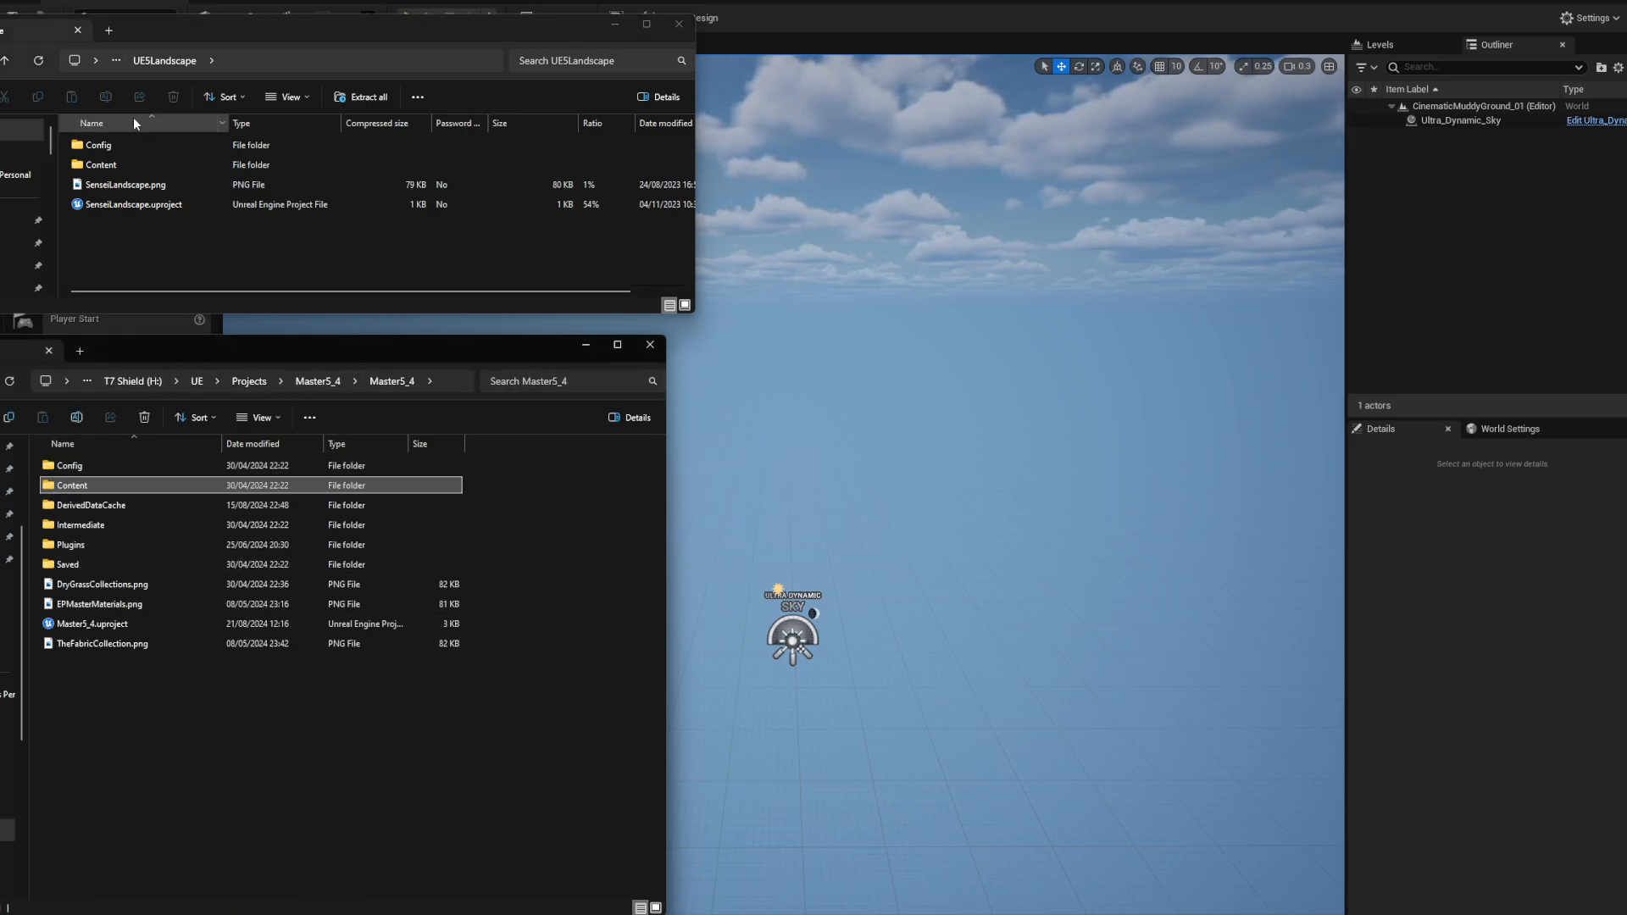
{"action": "left_click", "coordinate": [106, 167]}
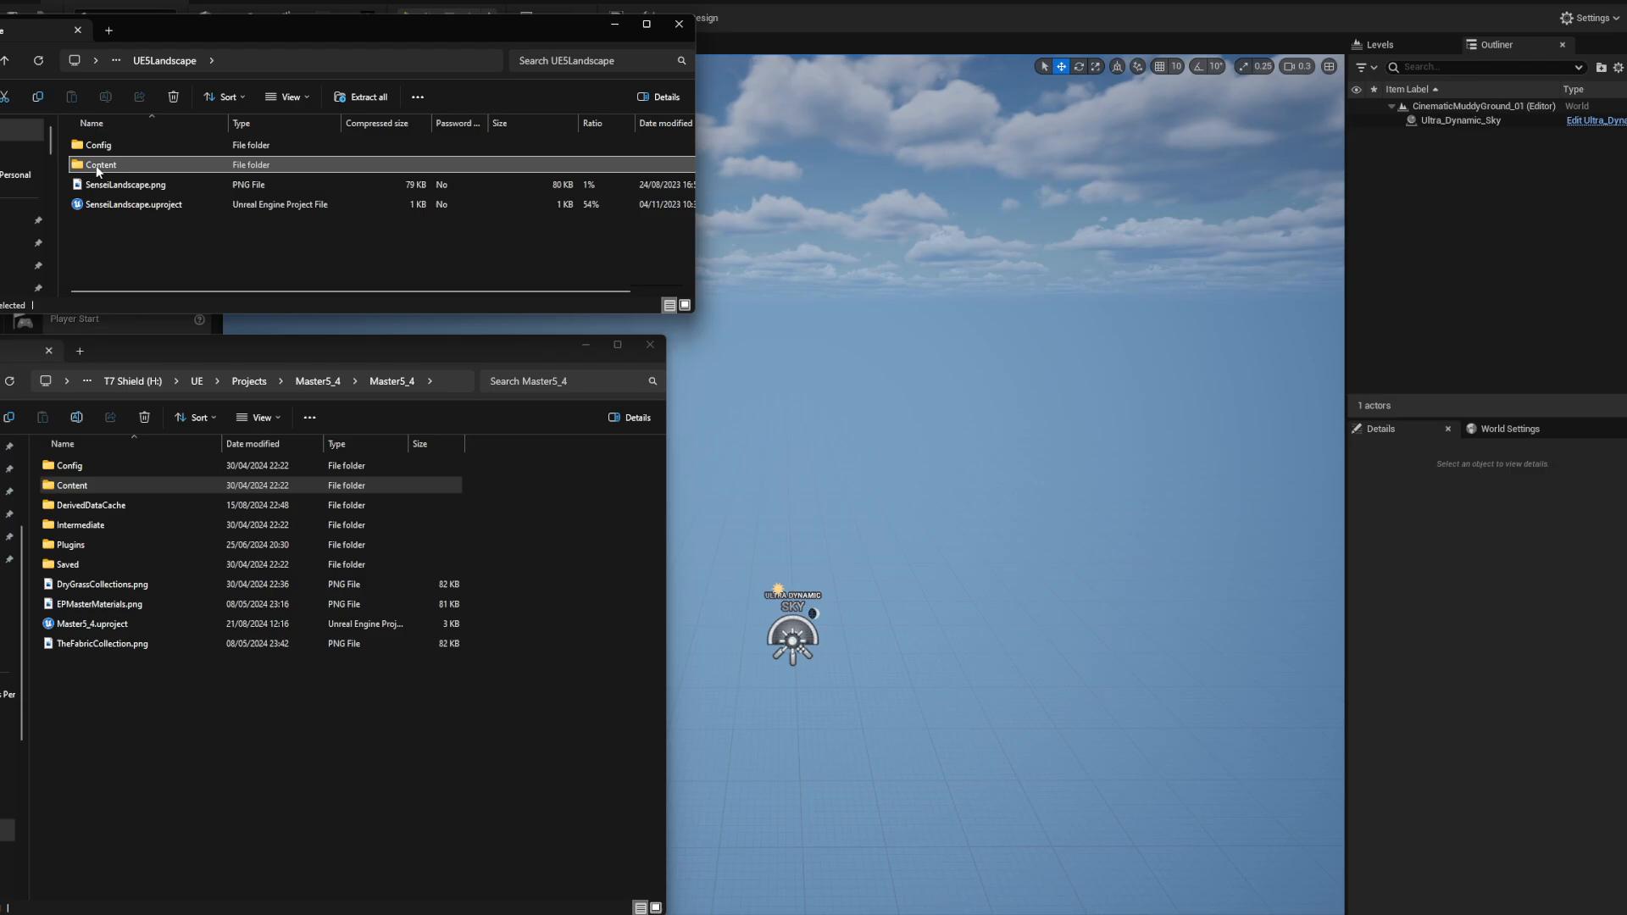
{"action": "left_click_drag", "start_coordinate": [105, 167], "coordinate": [127, 767]}
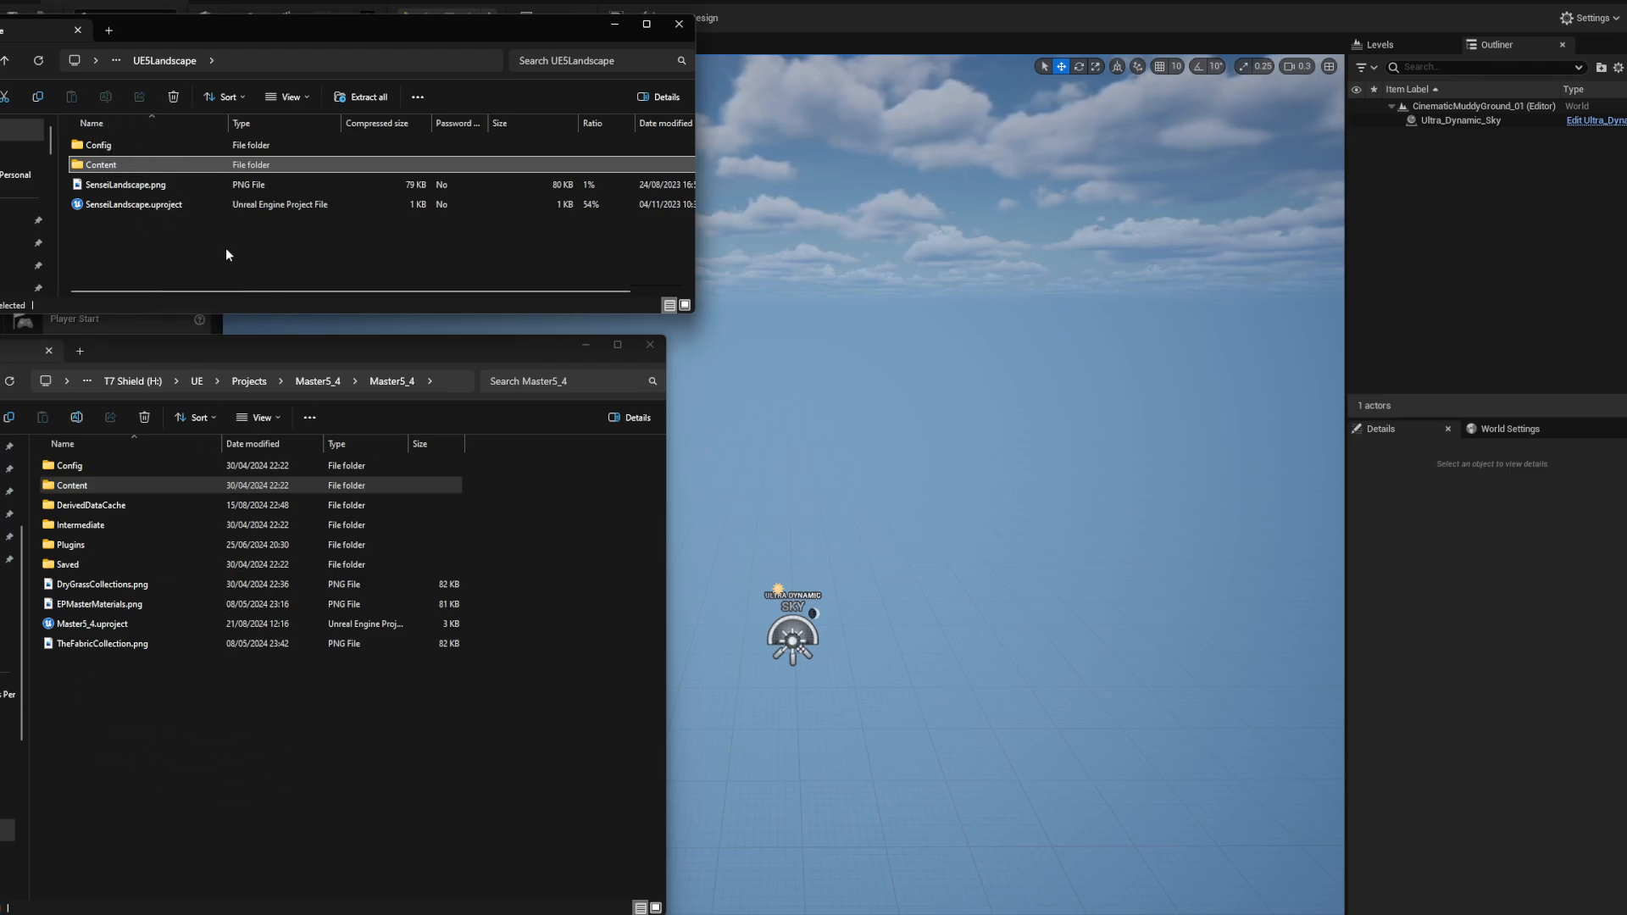
- Check the Master5_4 project's Content folder for the Landscape folder, and close both file windows
{"action": "left_click", "coordinate": [70, 488]}
{"action": "double_click", "coordinate": [68, 485]}
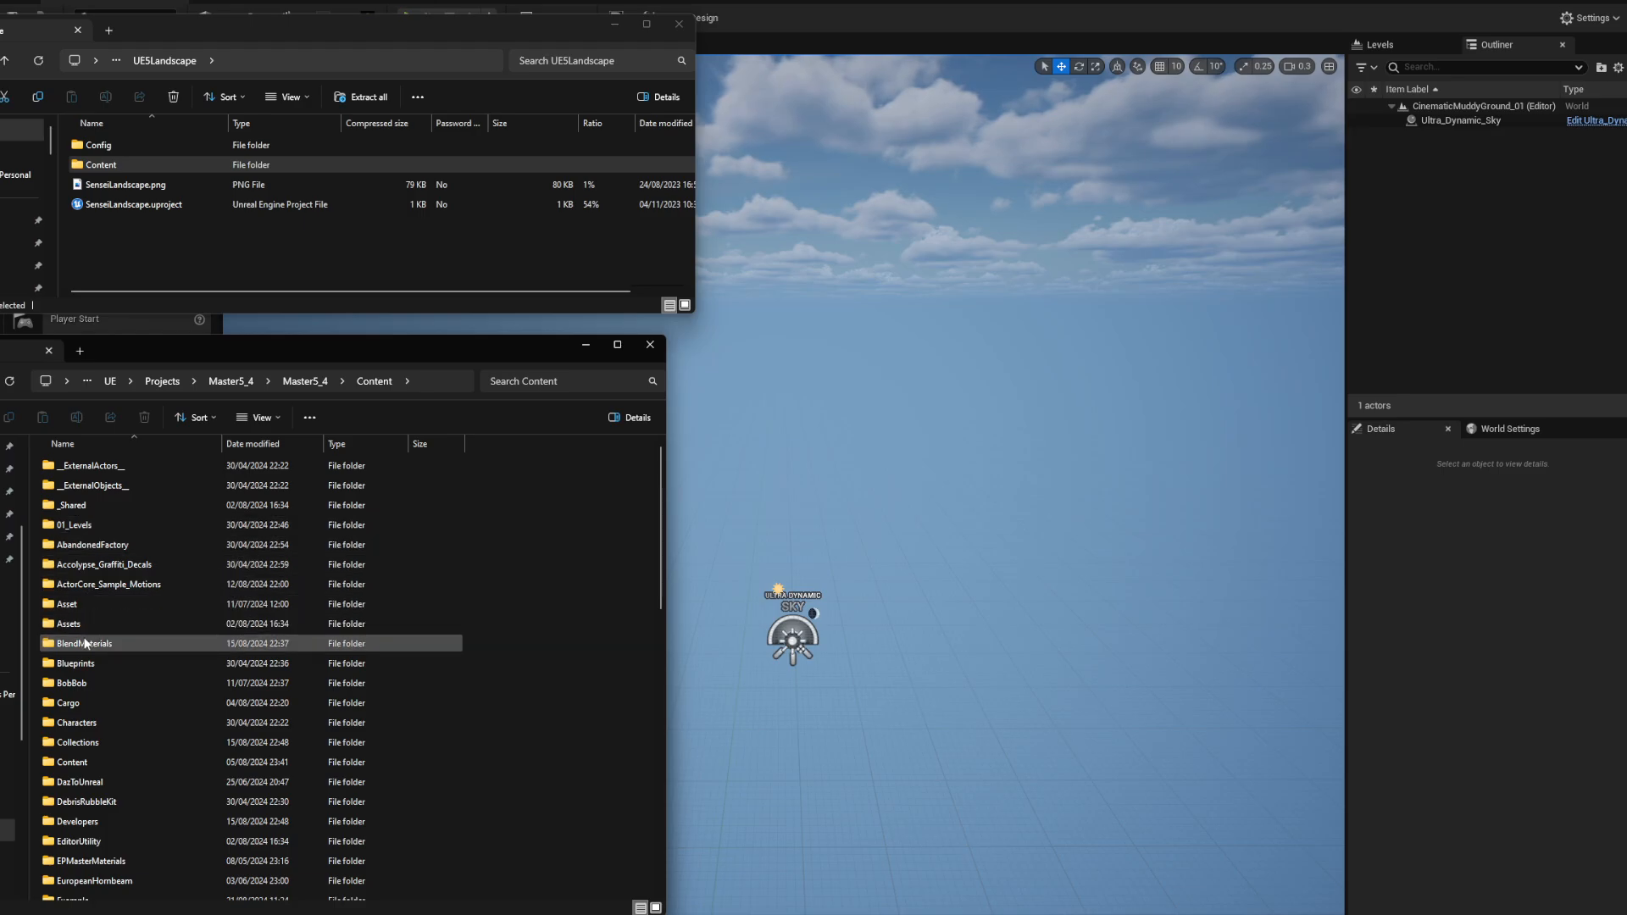
{"action": "scroll", "coordinate": [92, 703], "scroll_direction": "down", "scroll_amount": 1}
{"action": "scroll", "coordinate": [93, 707], "scroll_direction": "down", "scroll_amount": 2}
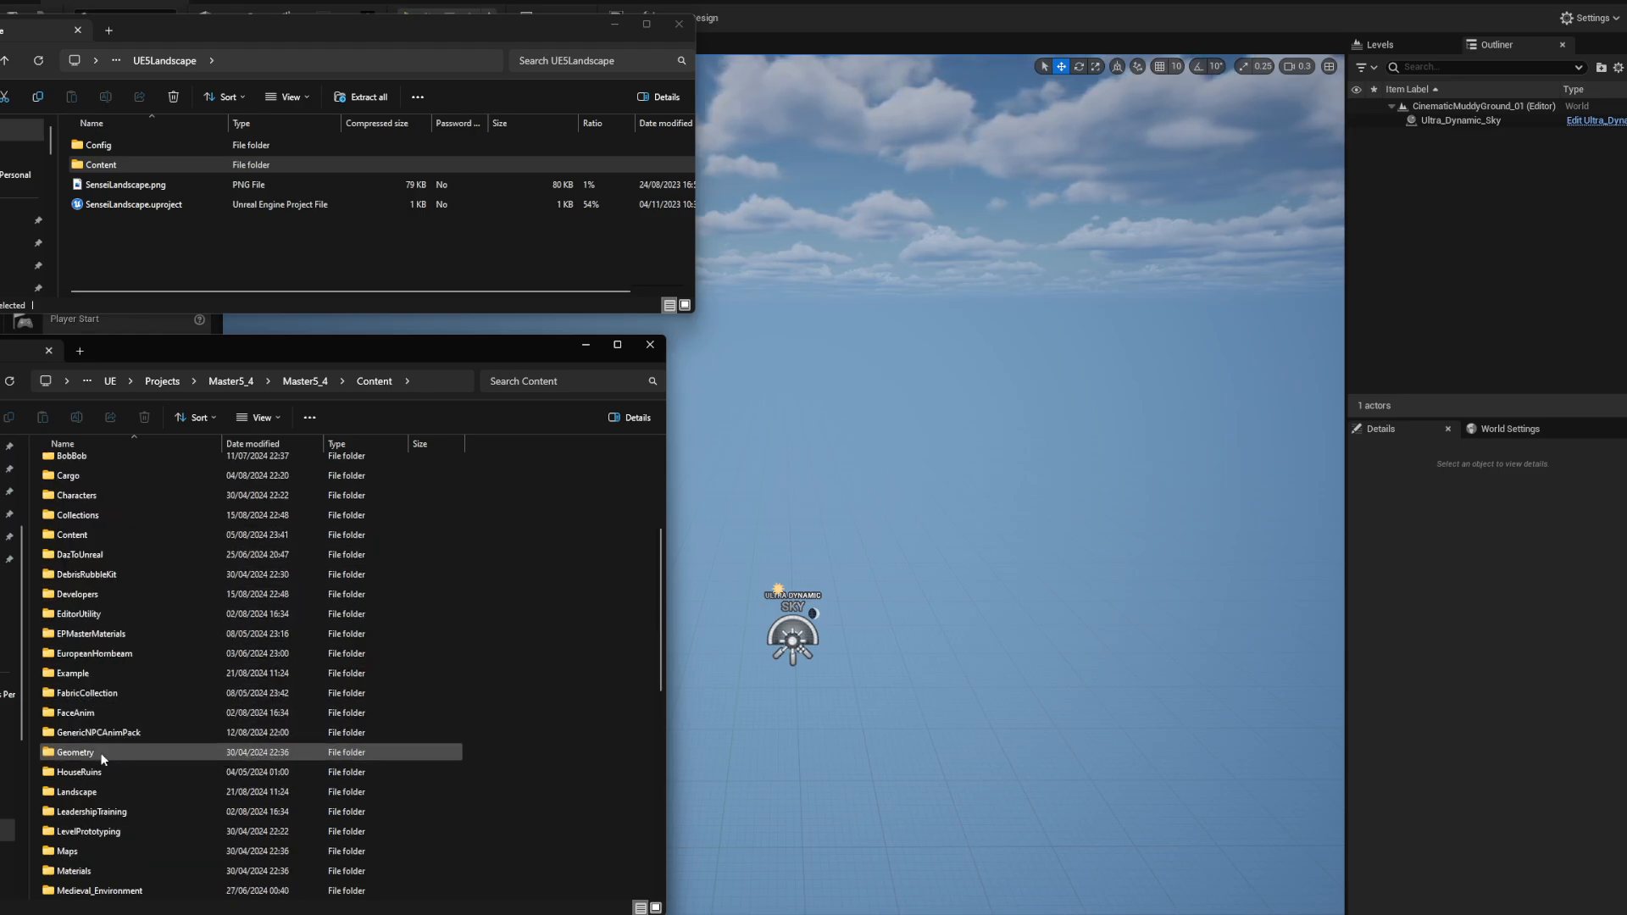
{"action": "left_click", "coordinate": [211, 792]}
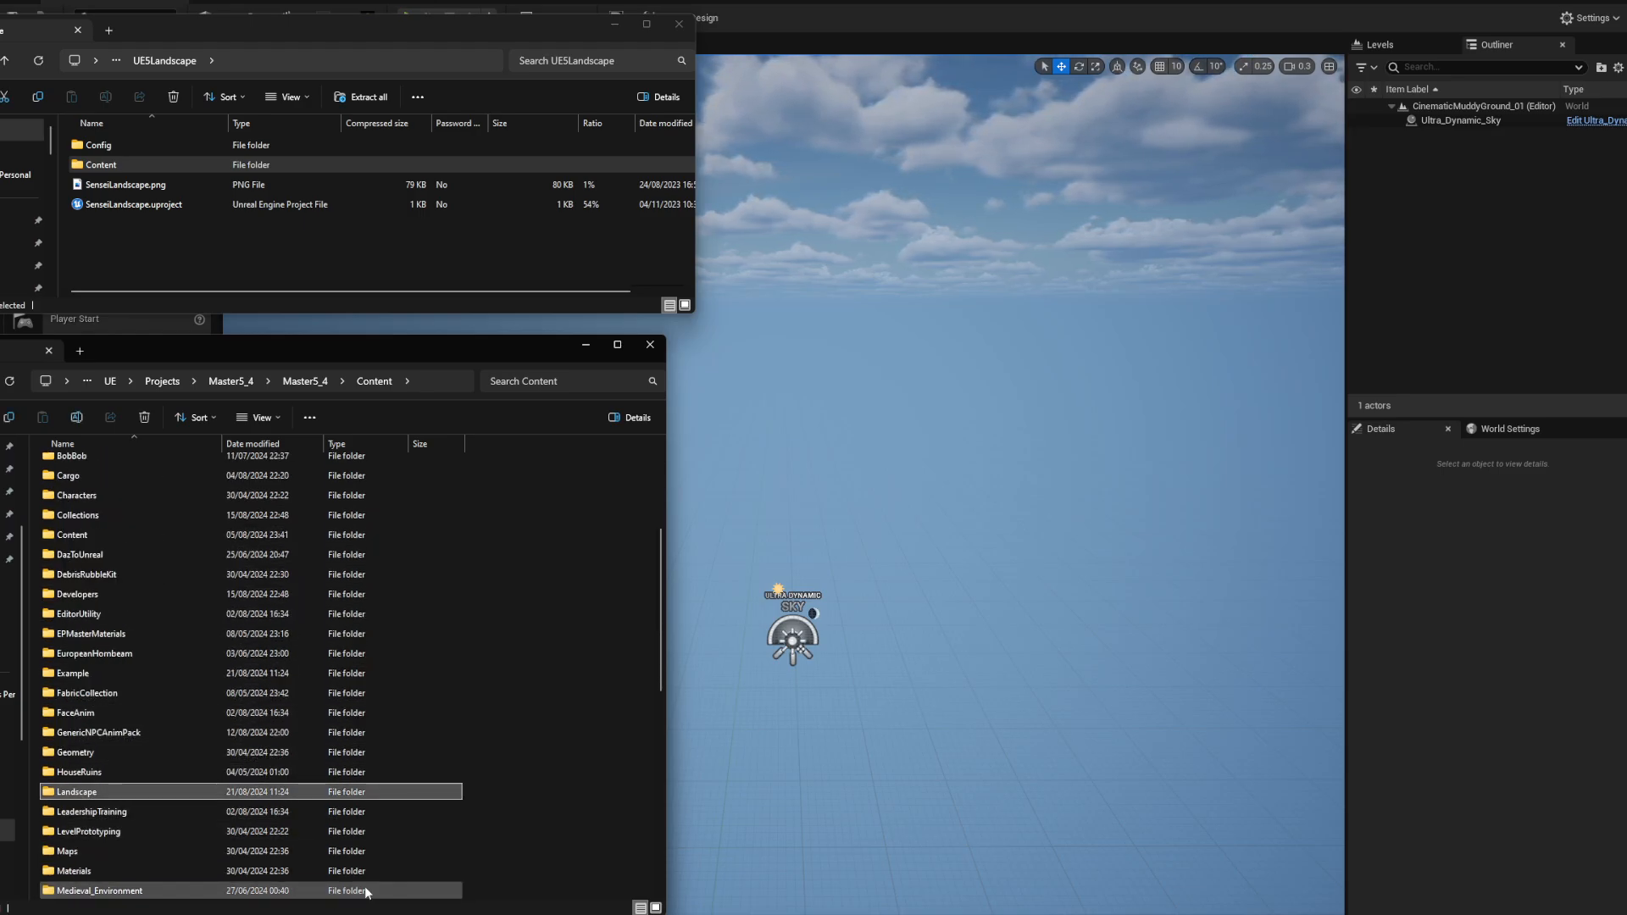
{"action": "left_click", "coordinate": [651, 348]}
{"action": "left_click", "coordinate": [679, 24]}
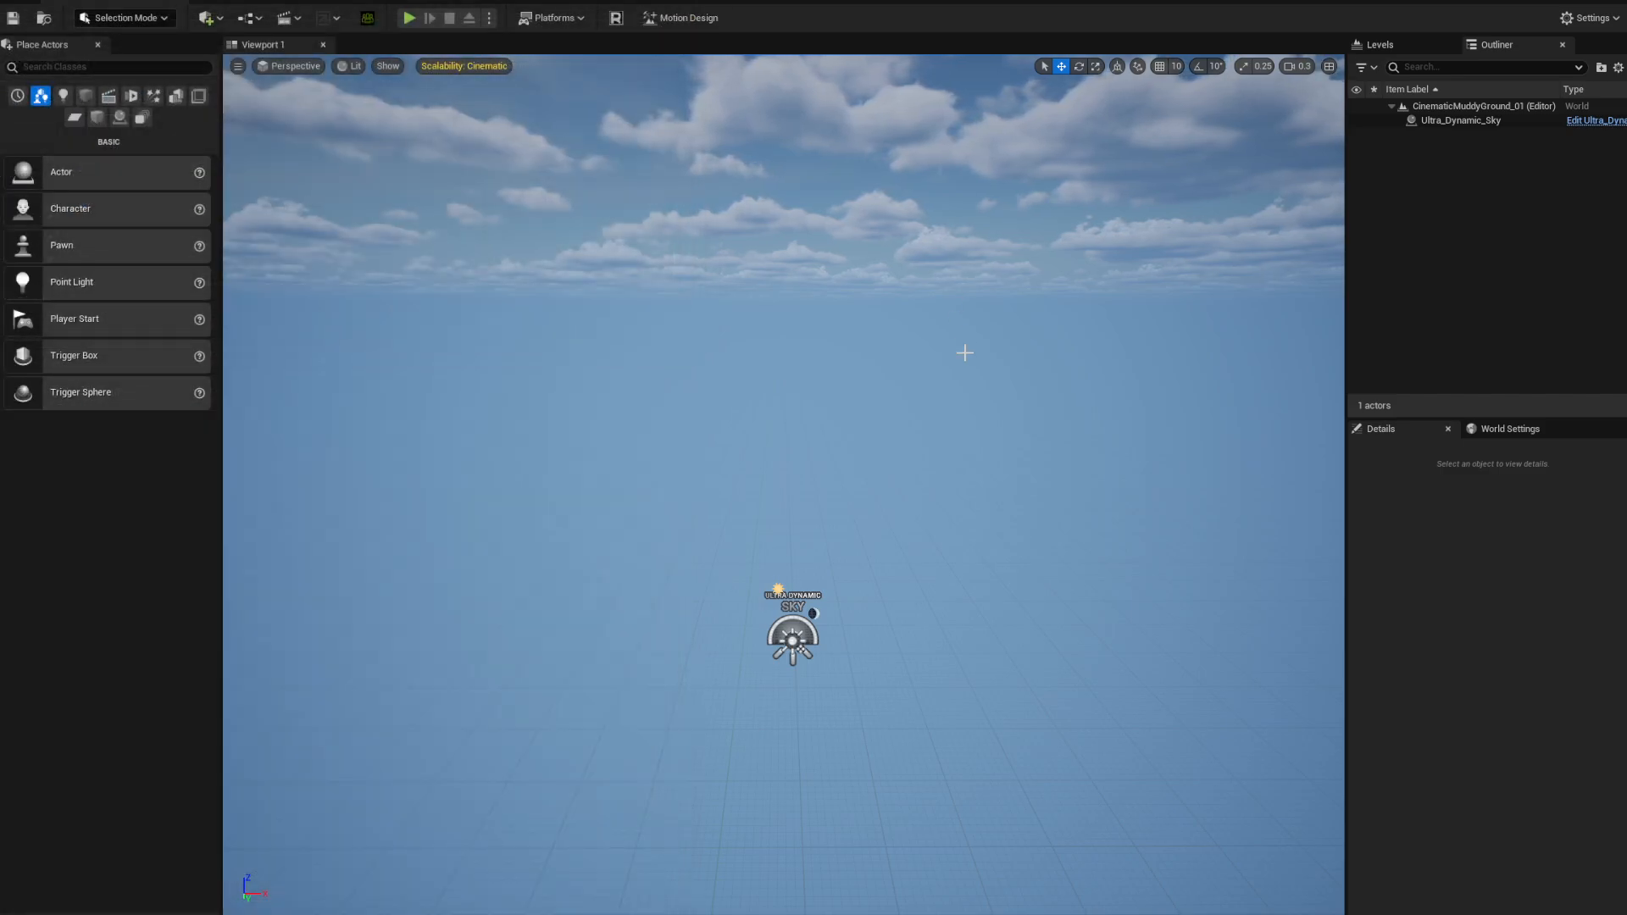
- Create a new landscape with the default settings, 63x63-quad sections and 8 x 8 components
{"action": "left_click", "coordinate": [163, 19]}
{"action": "left_click", "coordinate": [151, 74]}
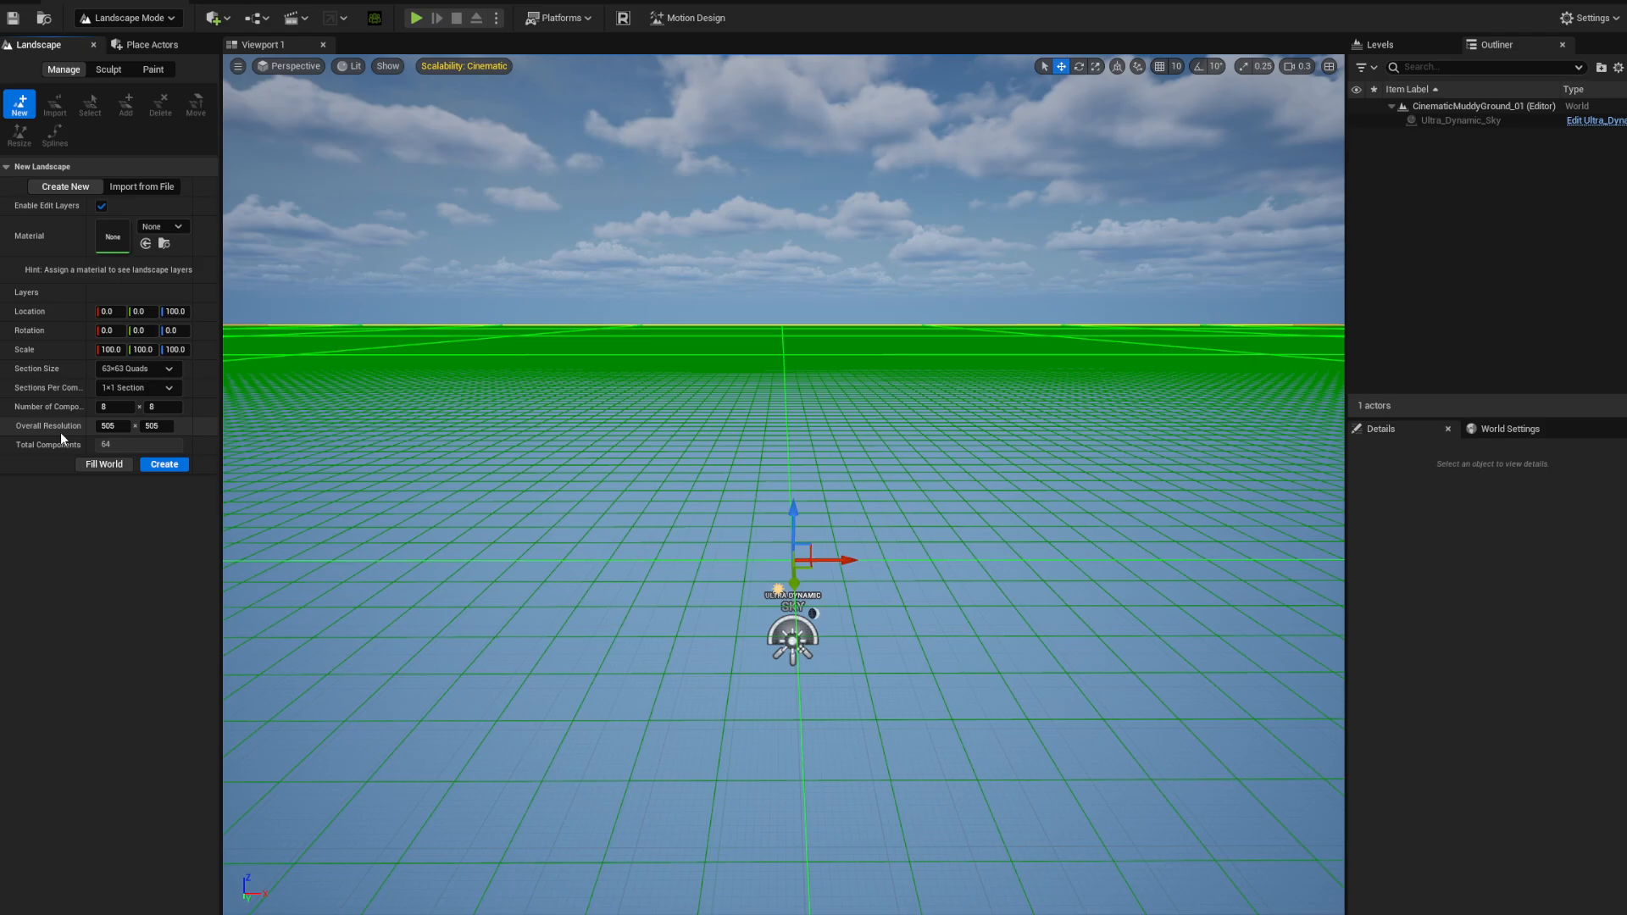
{"action": "left_click", "coordinate": [172, 468]}
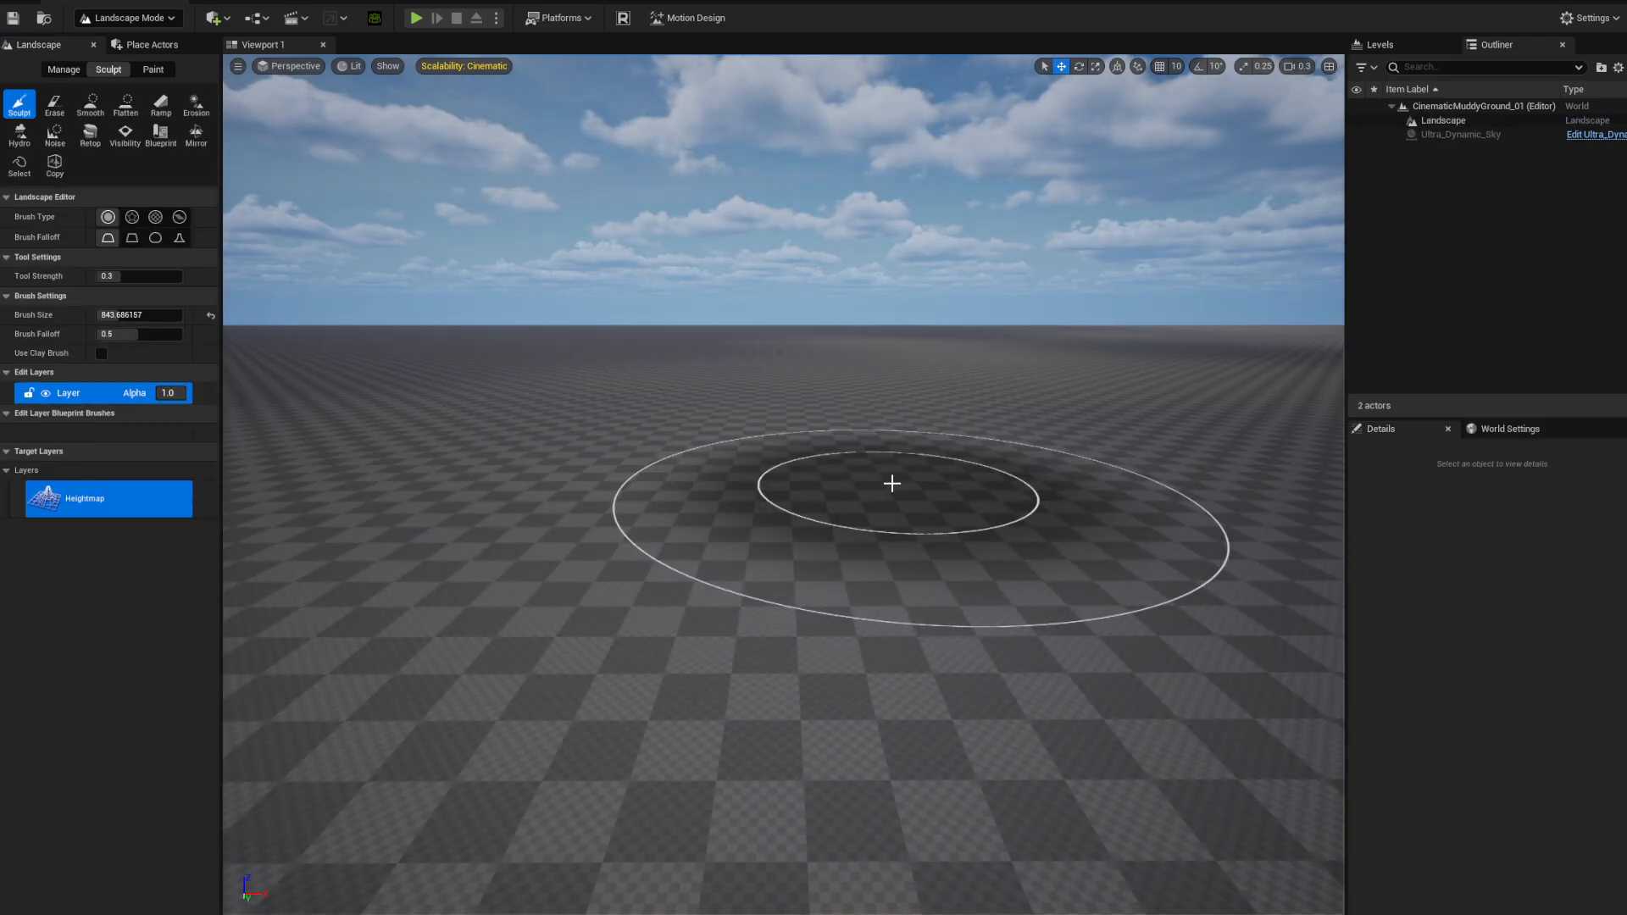
{"action": "mouse_move", "coordinate": [781, 461]}
{"action": "right_mouse_down"}
{"action": "mouse_move", "coordinate": [781, 543]}
{"action": "mouse_move", "coordinate": [738, 483]}
{"action": "mouse_move", "coordinate": [628, 493]}
{"action": "right_mouse_up"}
{"action": "key", "text": "e"}
{"action": "scroll", "coordinate": [782, 461], "scroll_direction": "up", "scroll_amount": 3}
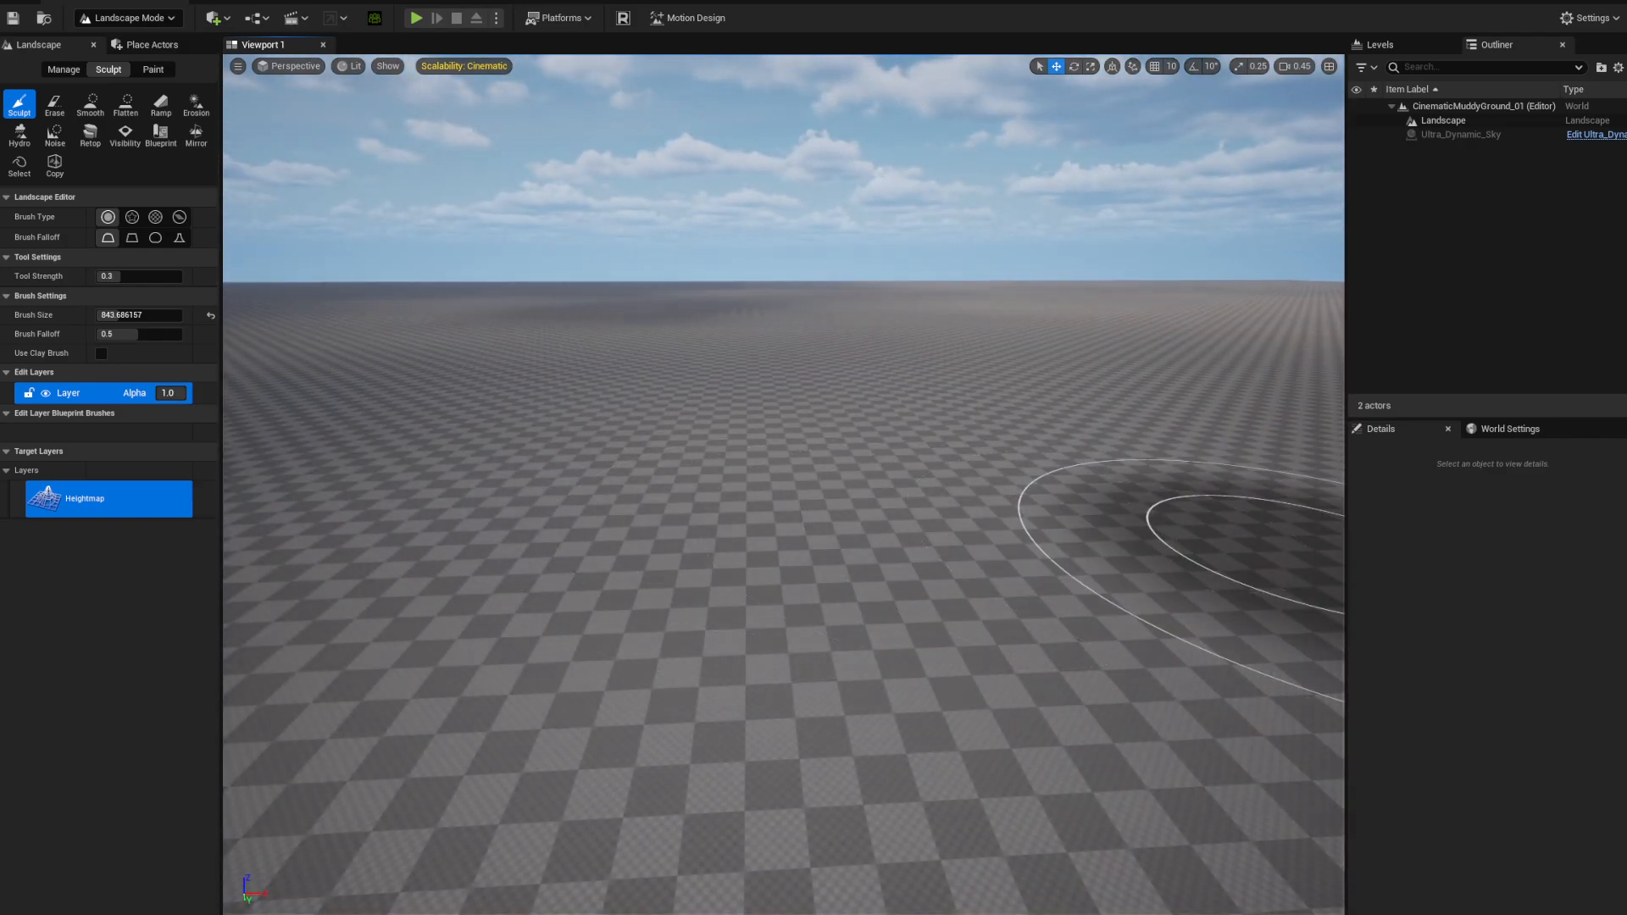
- Bring the Content Browser over the viewport and open the Materials folder inside Content > Landscape
{"action": "left_click_drag", "start_coordinate": [1626, 593], "coordinate": [829, 523]}
{"action": "left_click", "coordinate": [398, 678]}
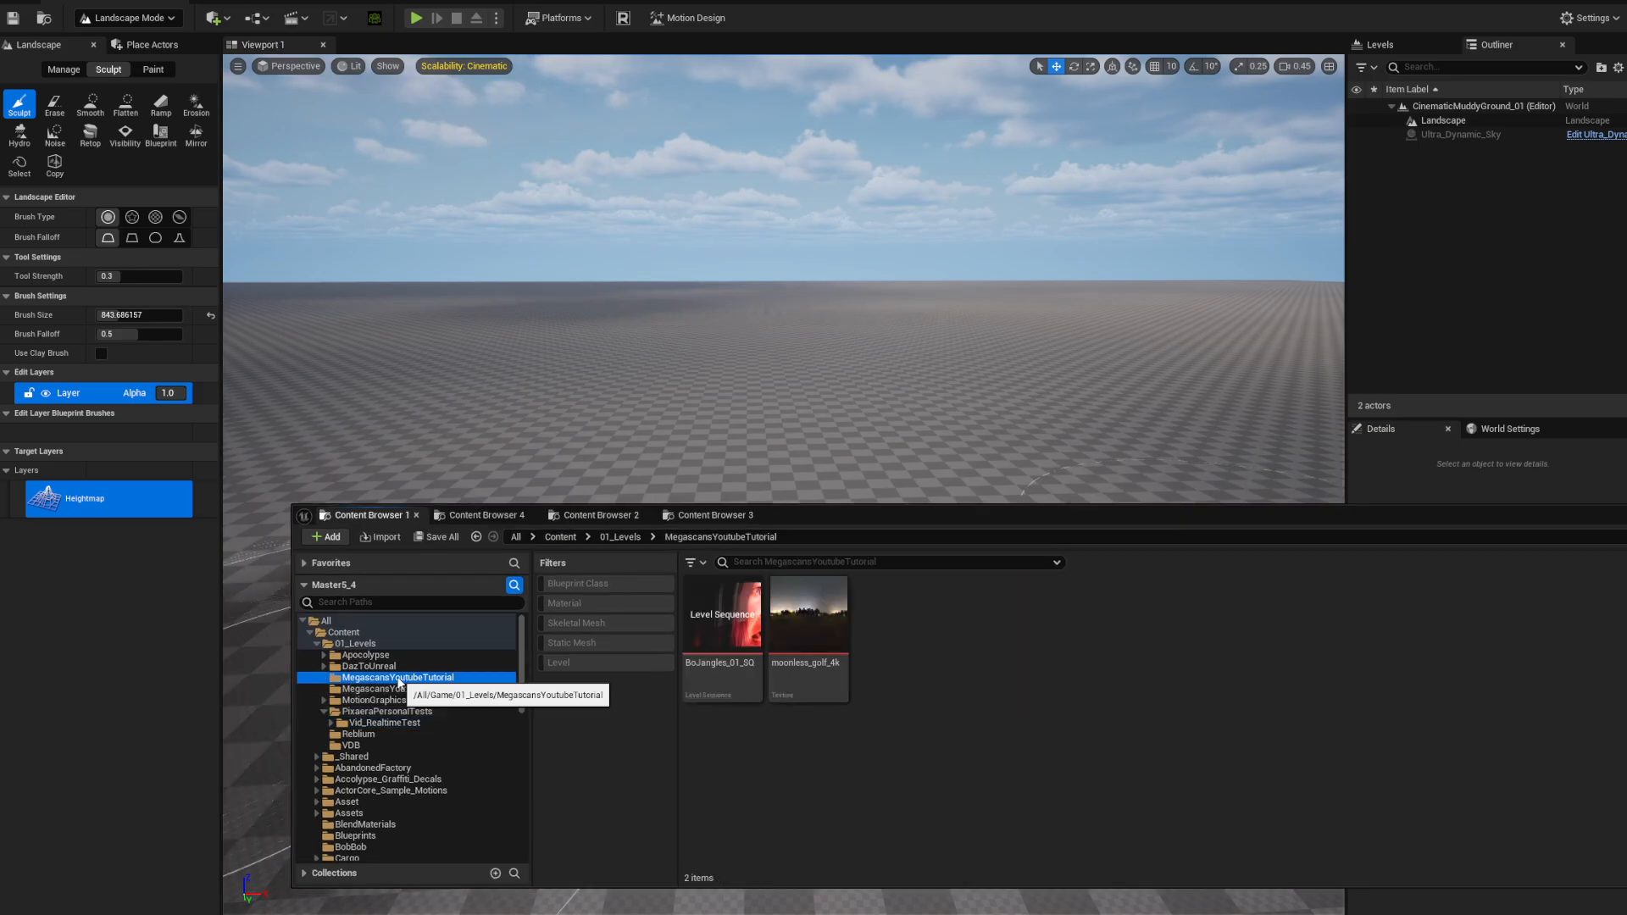
{"action": "scroll", "coordinate": [396, 690], "scroll_direction": "down", "scroll_amount": 5}
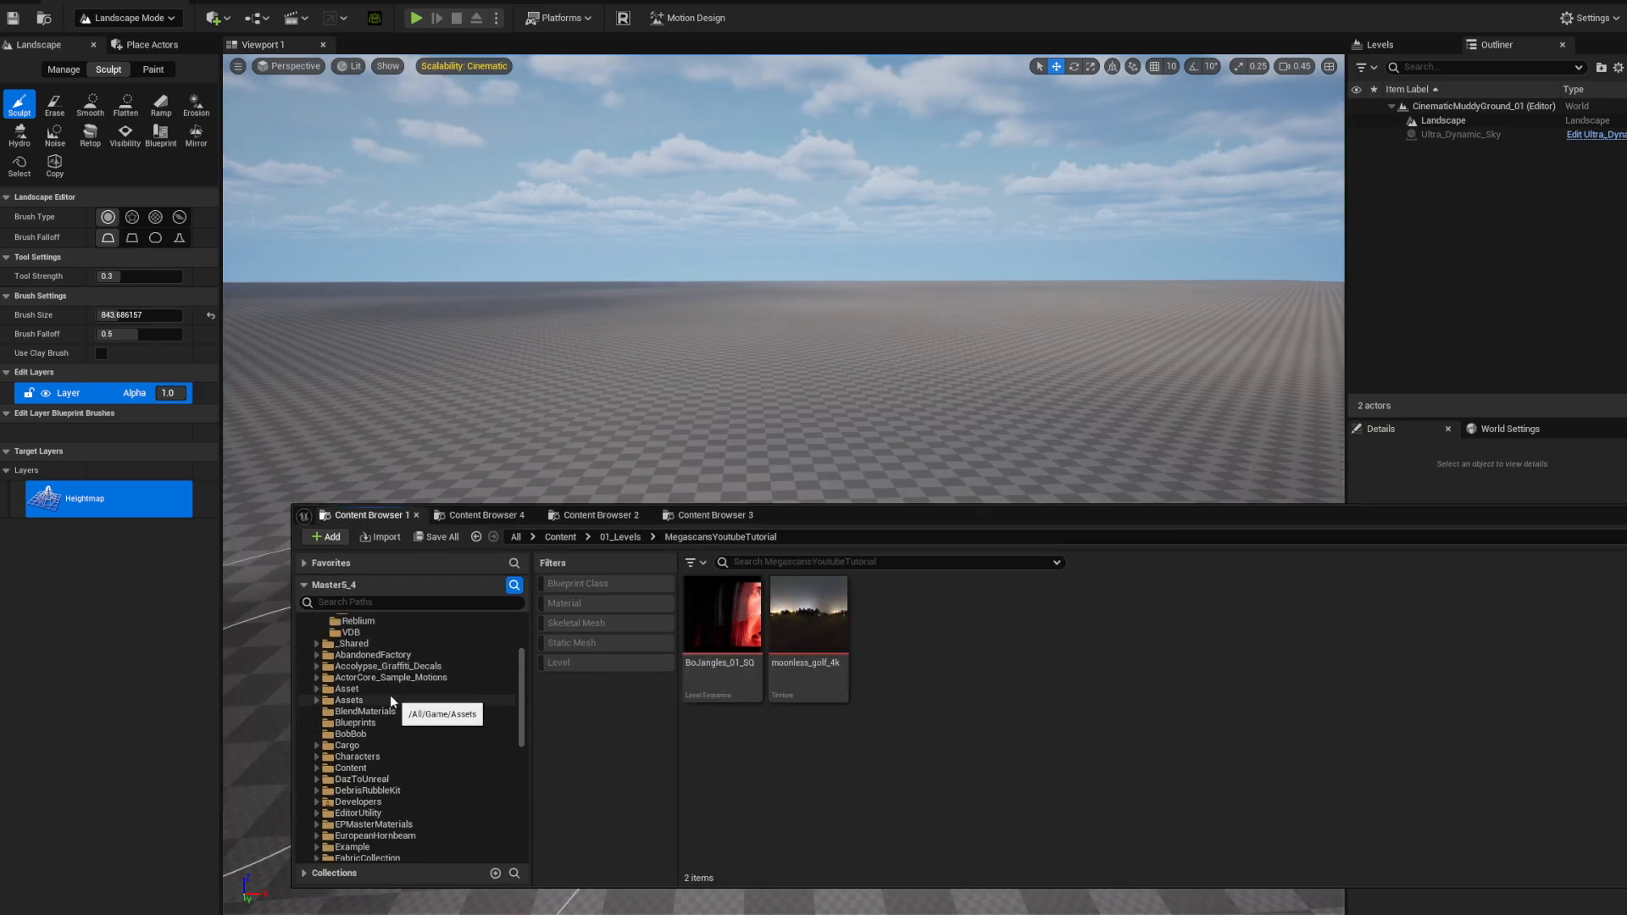
{"action": "scroll", "coordinate": [390, 712], "scroll_direction": "down", "scroll_amount": 10}
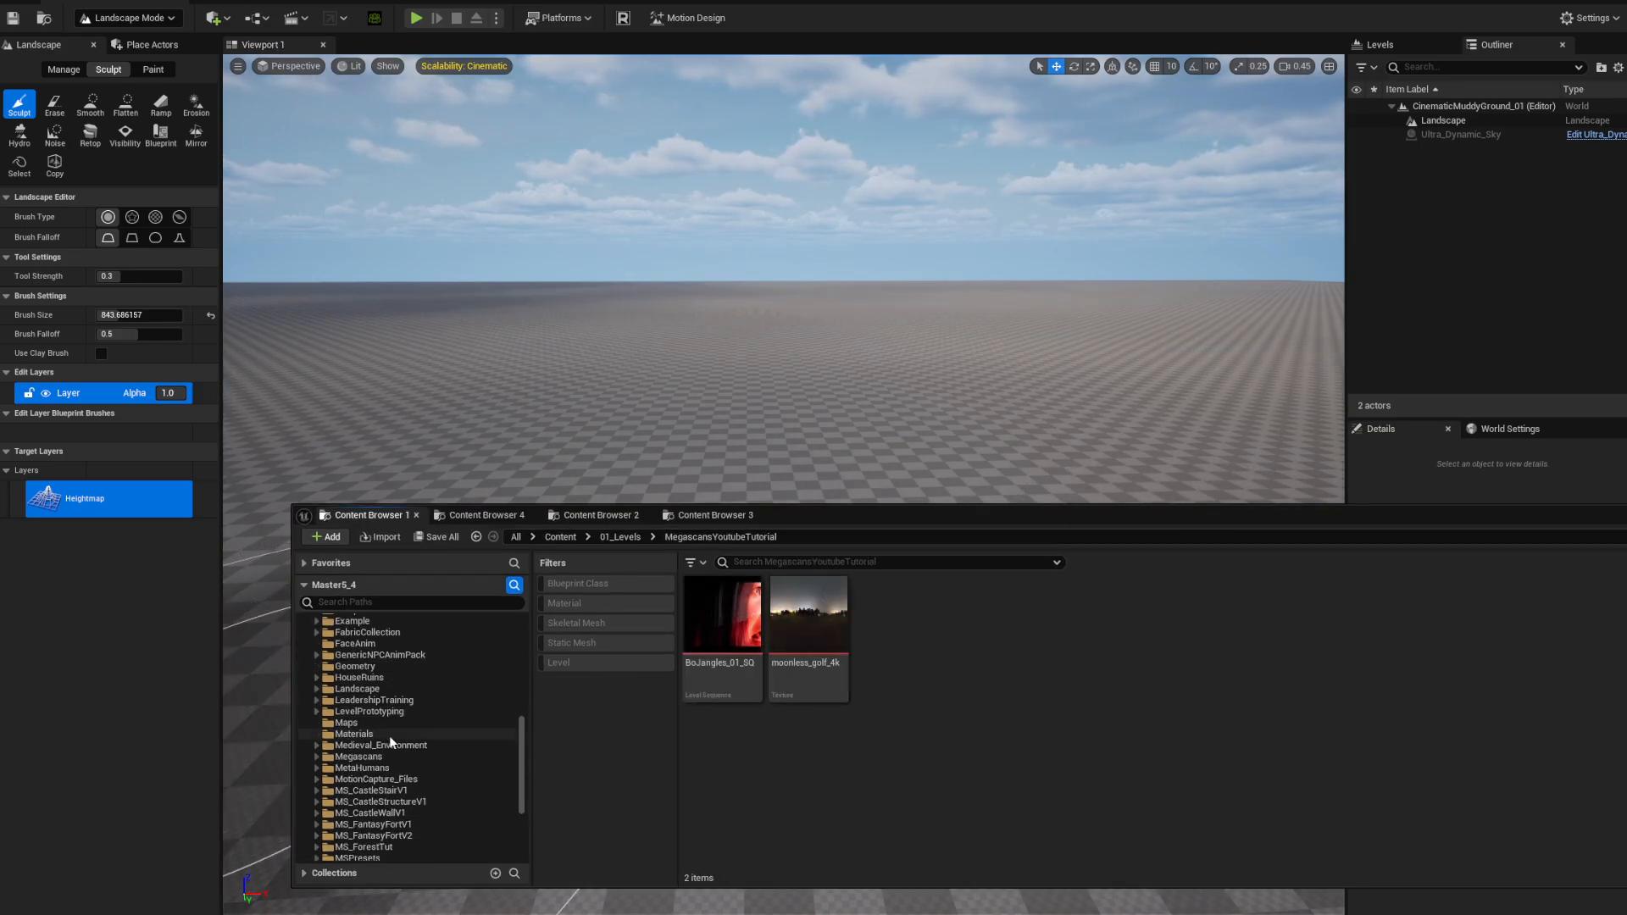
{"action": "left_click", "coordinate": [350, 690]}
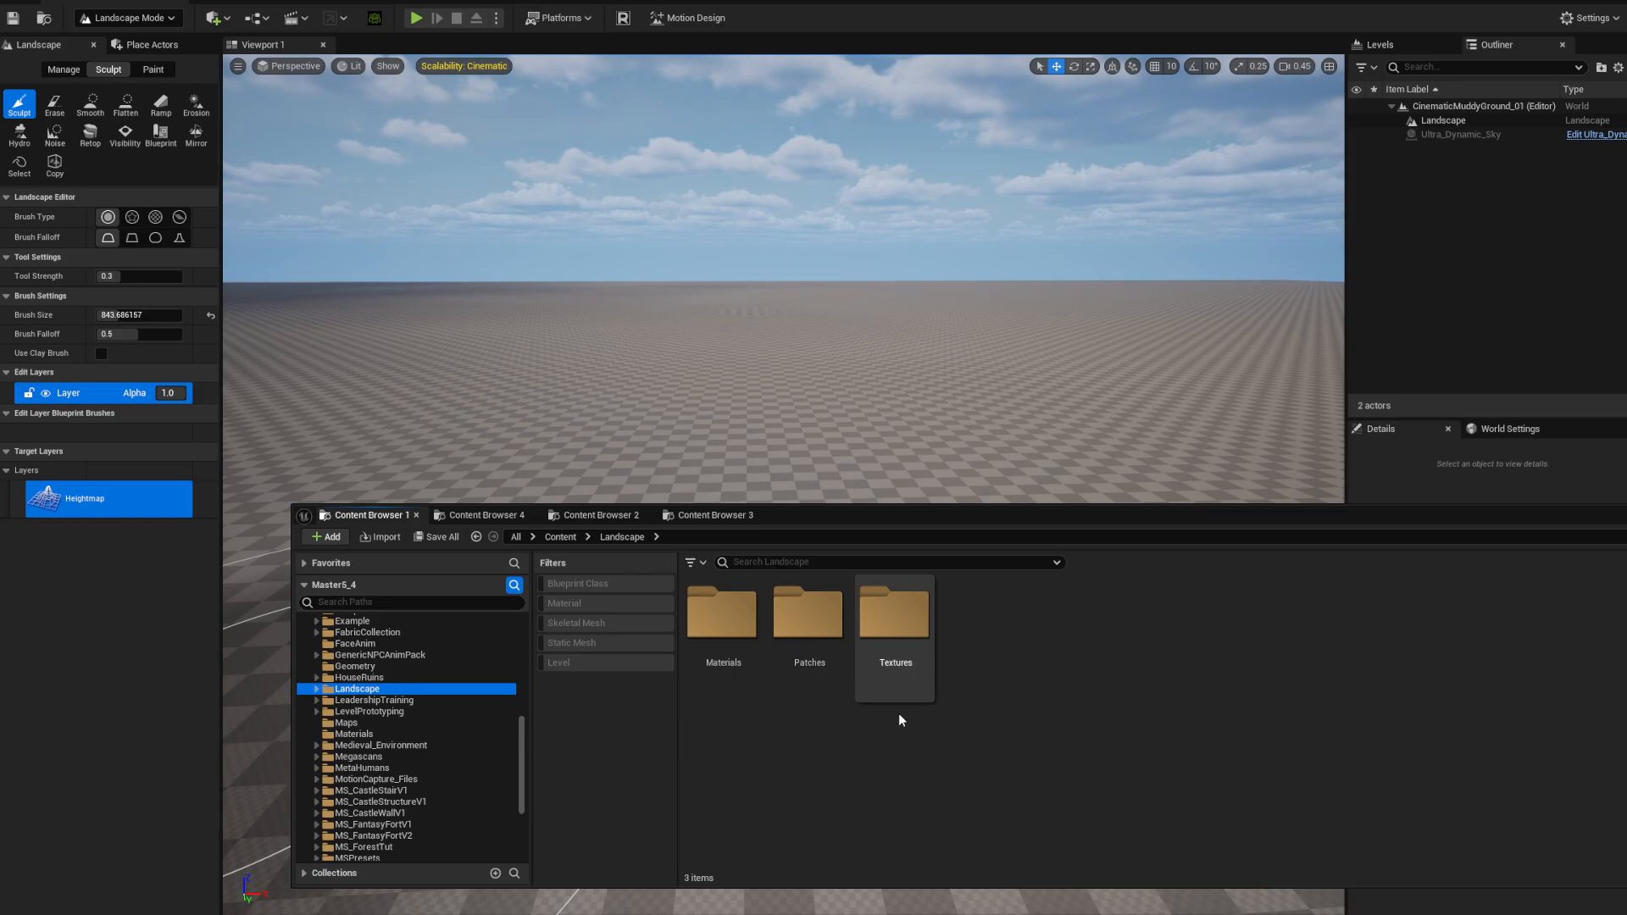
{"action": "double_click", "coordinate": [724, 621]}
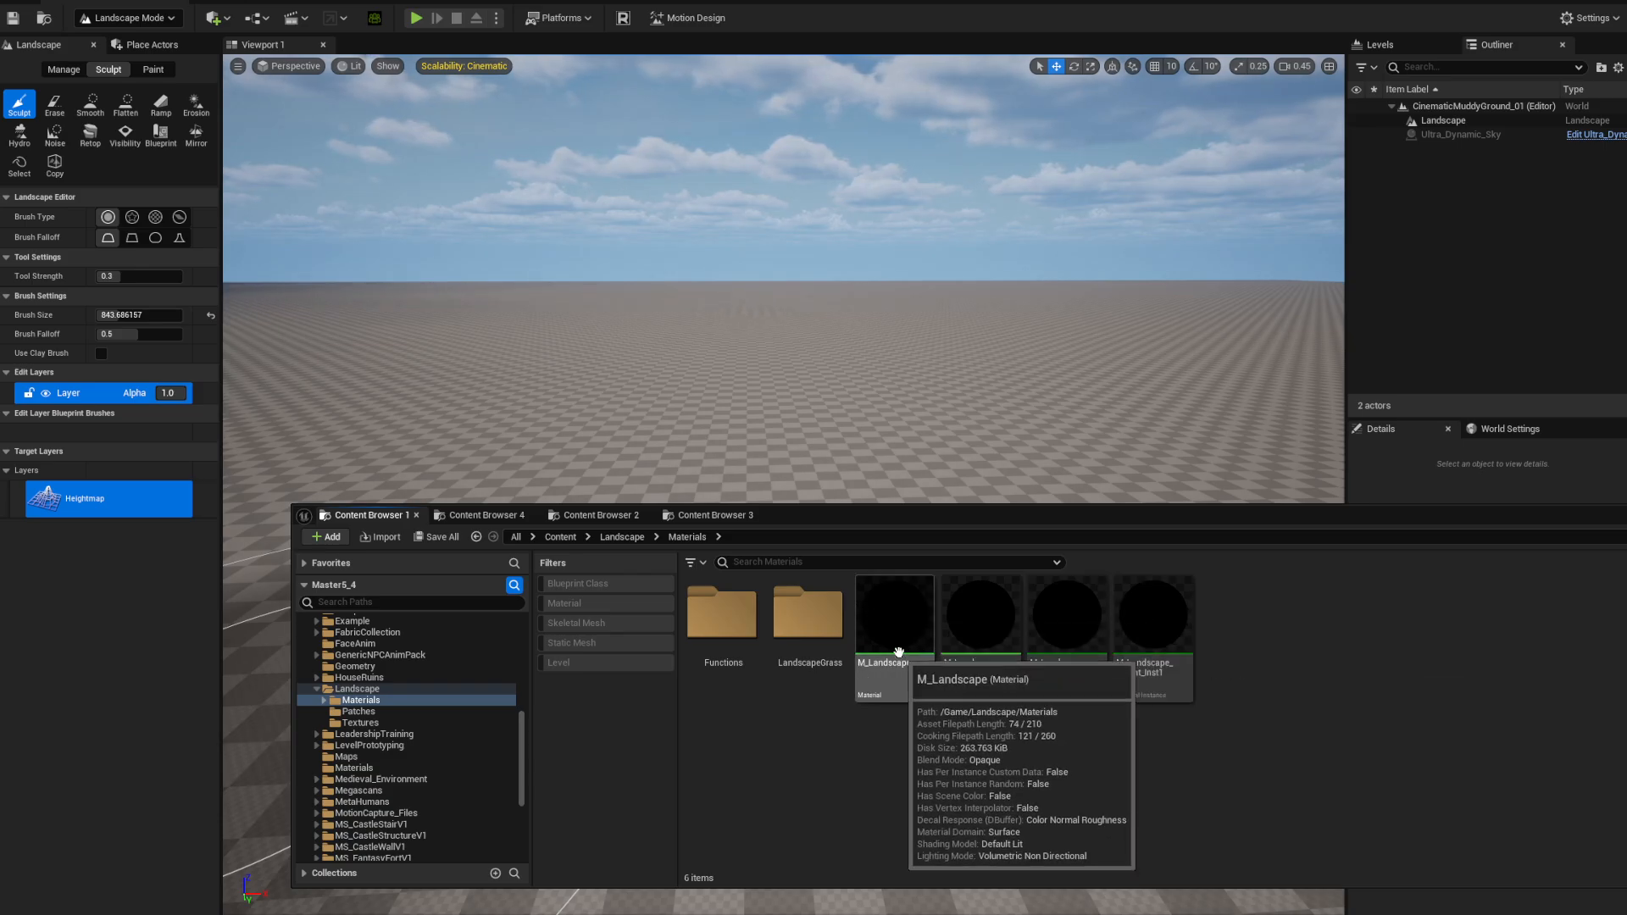
- Create a material instance of M_Landscape_Height in the Materials folder, keeping the suggested name
{"action": "left_click", "coordinate": [981, 624]}
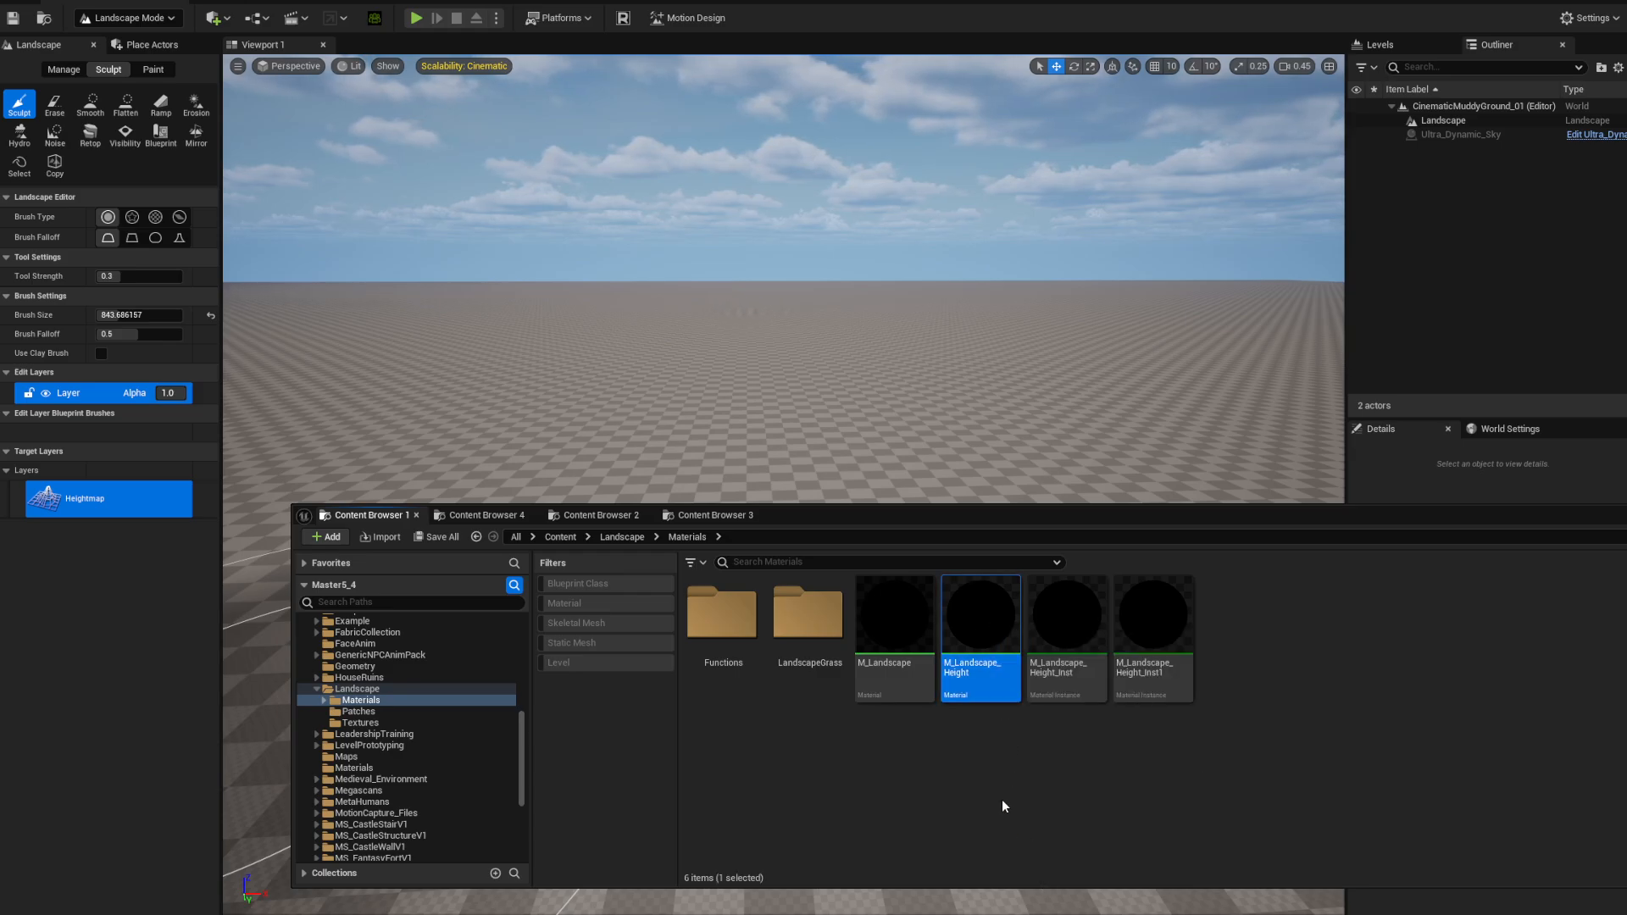
{"action": "right_click", "coordinate": [972, 651]}
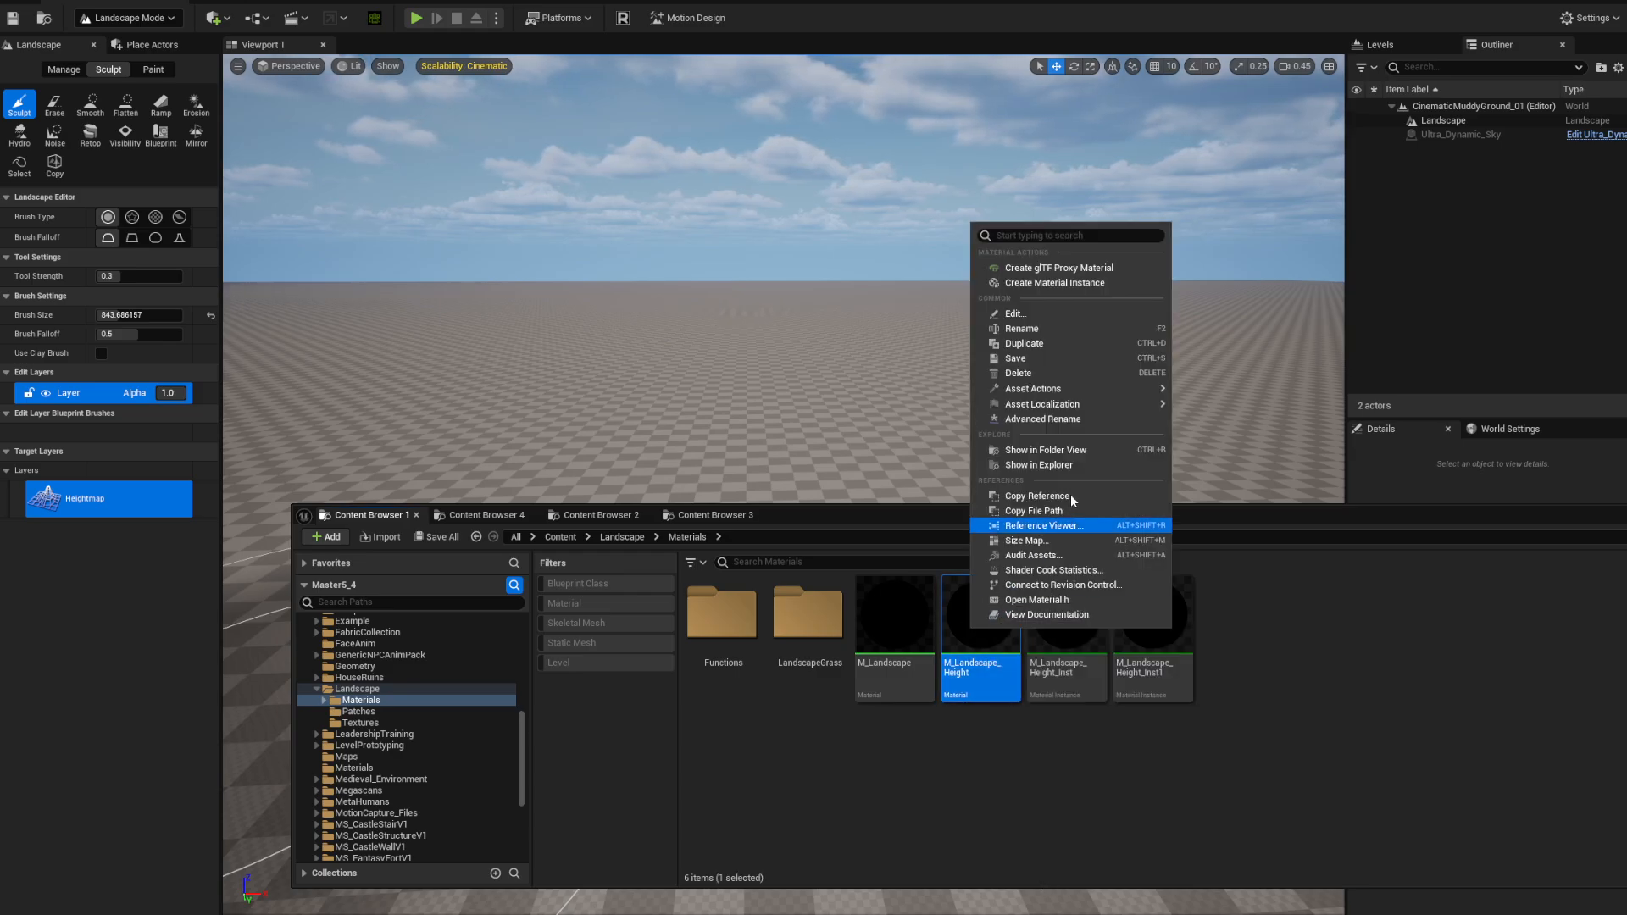
{"action": "left_click", "coordinate": [1050, 283]}
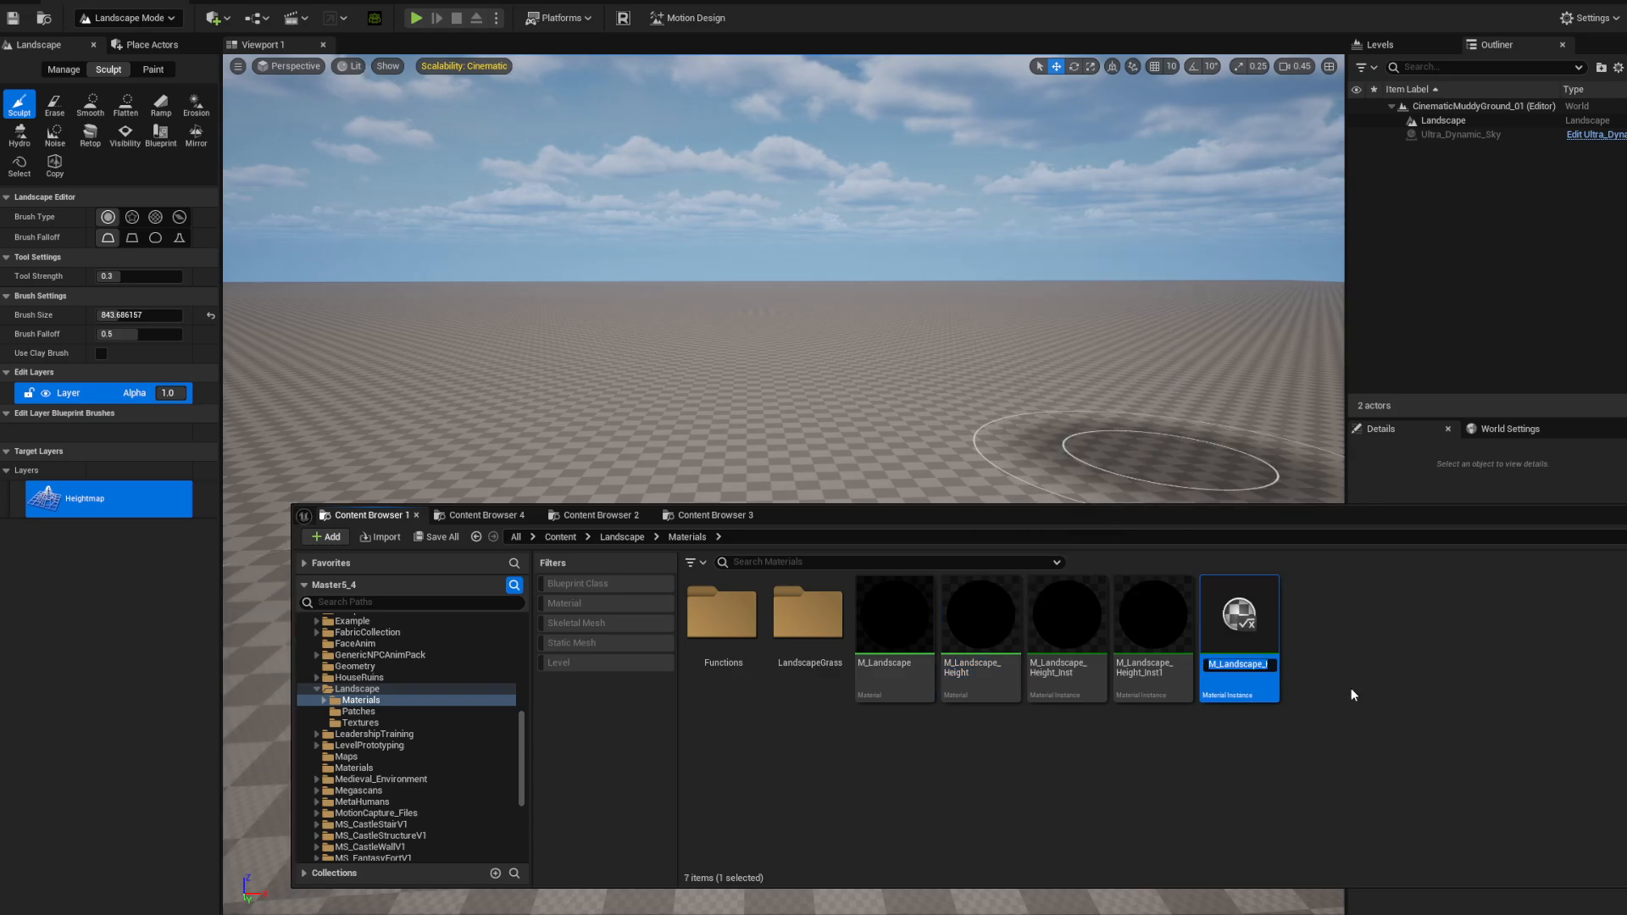
{"action": "key", "text": "Return"}
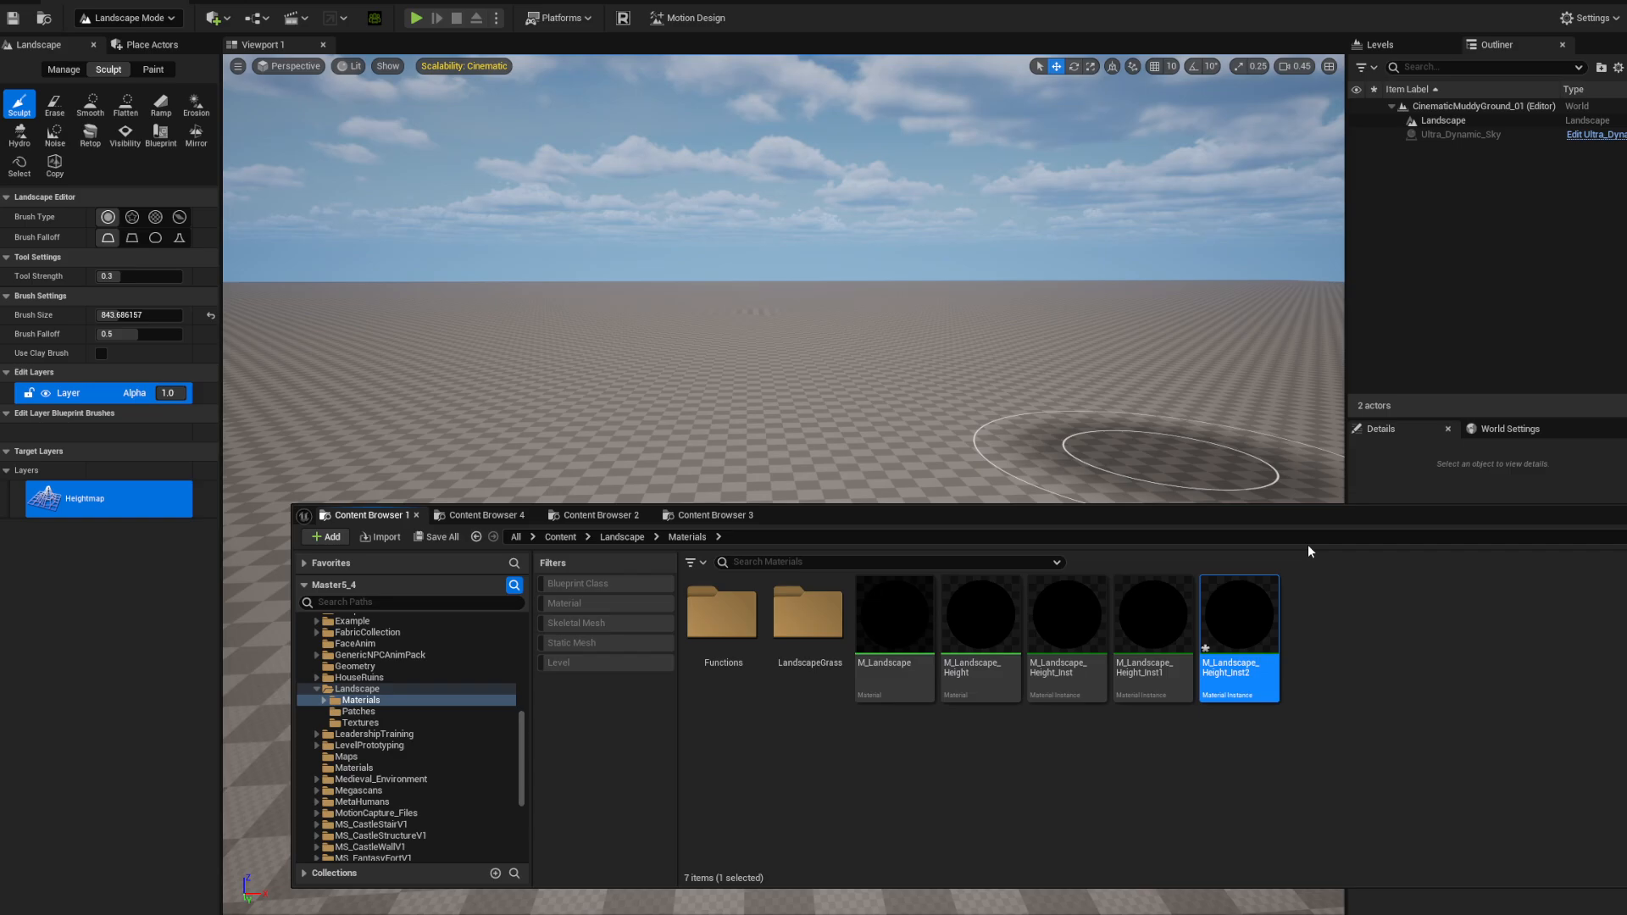
- Return to Selection Mode and assign M_Landscape_Height_Inst2 as the landscape's Landscape Material
{"action": "left_click_drag", "start_coordinate": [1304, 515], "coordinate": [933, 548]}
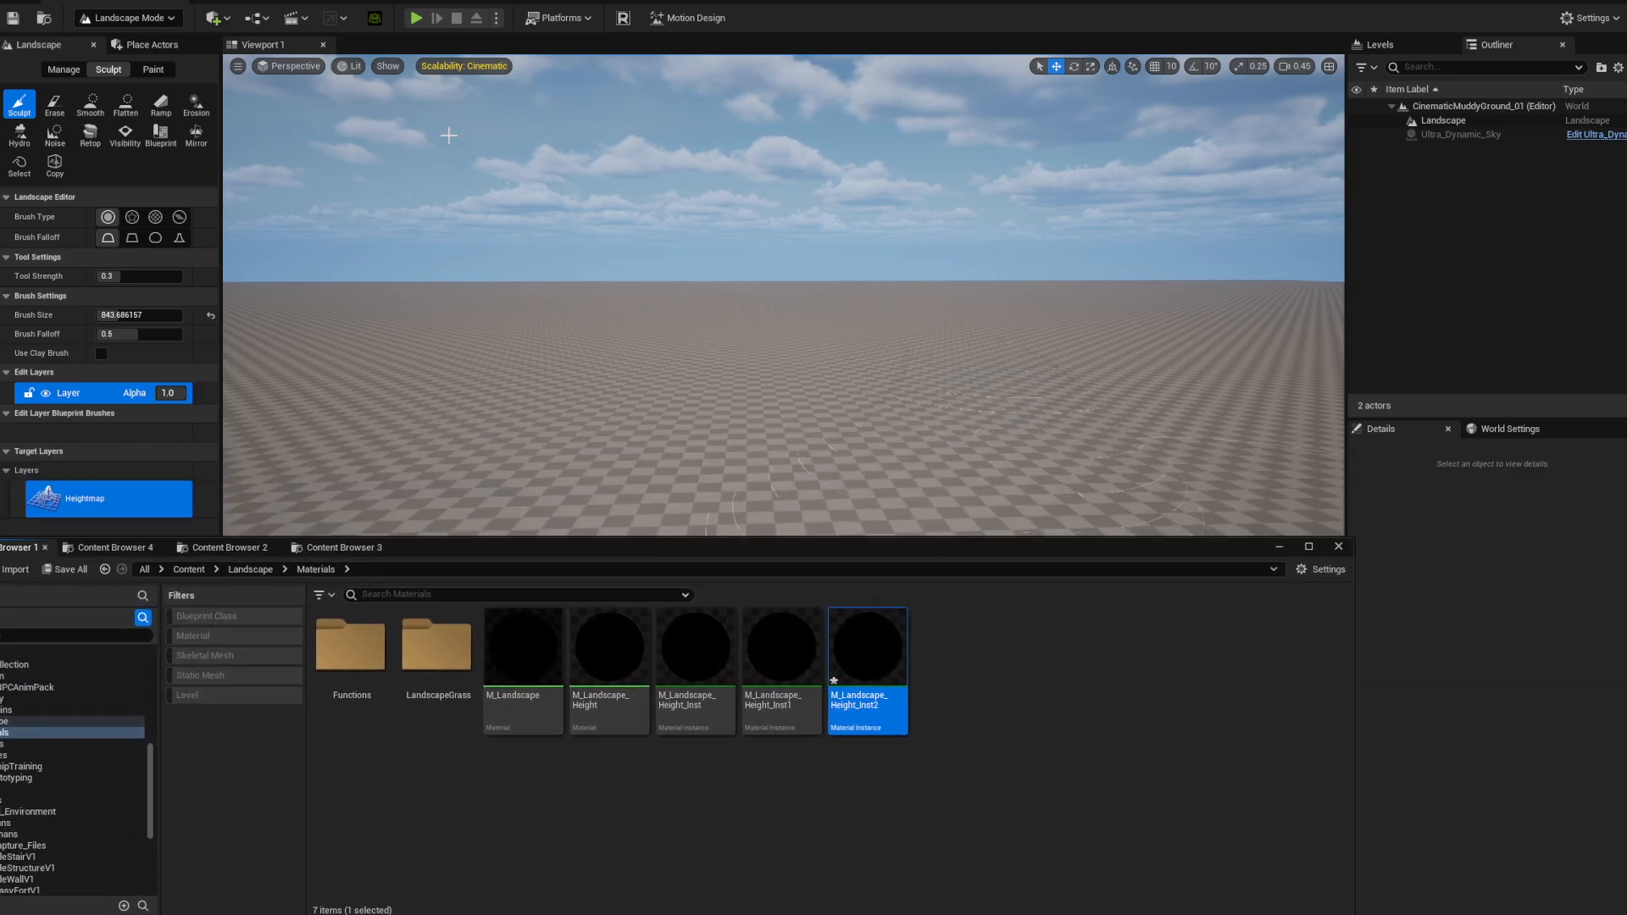
{"action": "left_click", "coordinate": [144, 17]}
{"action": "left_click", "coordinate": [102, 53]}
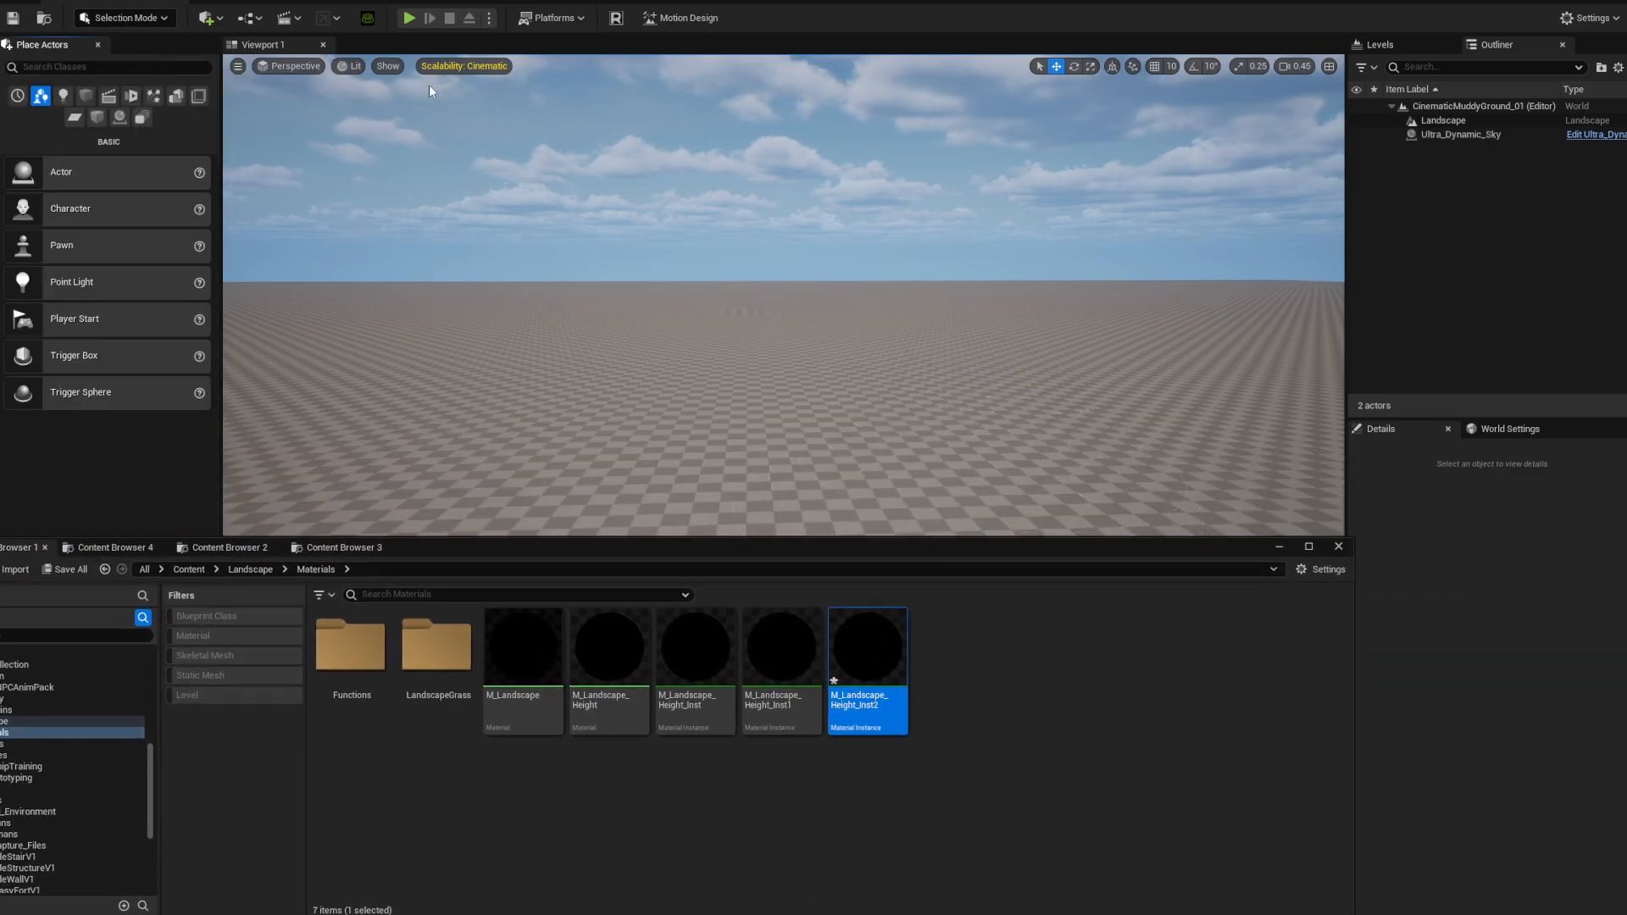
{"action": "left_click", "coordinate": [638, 386]}
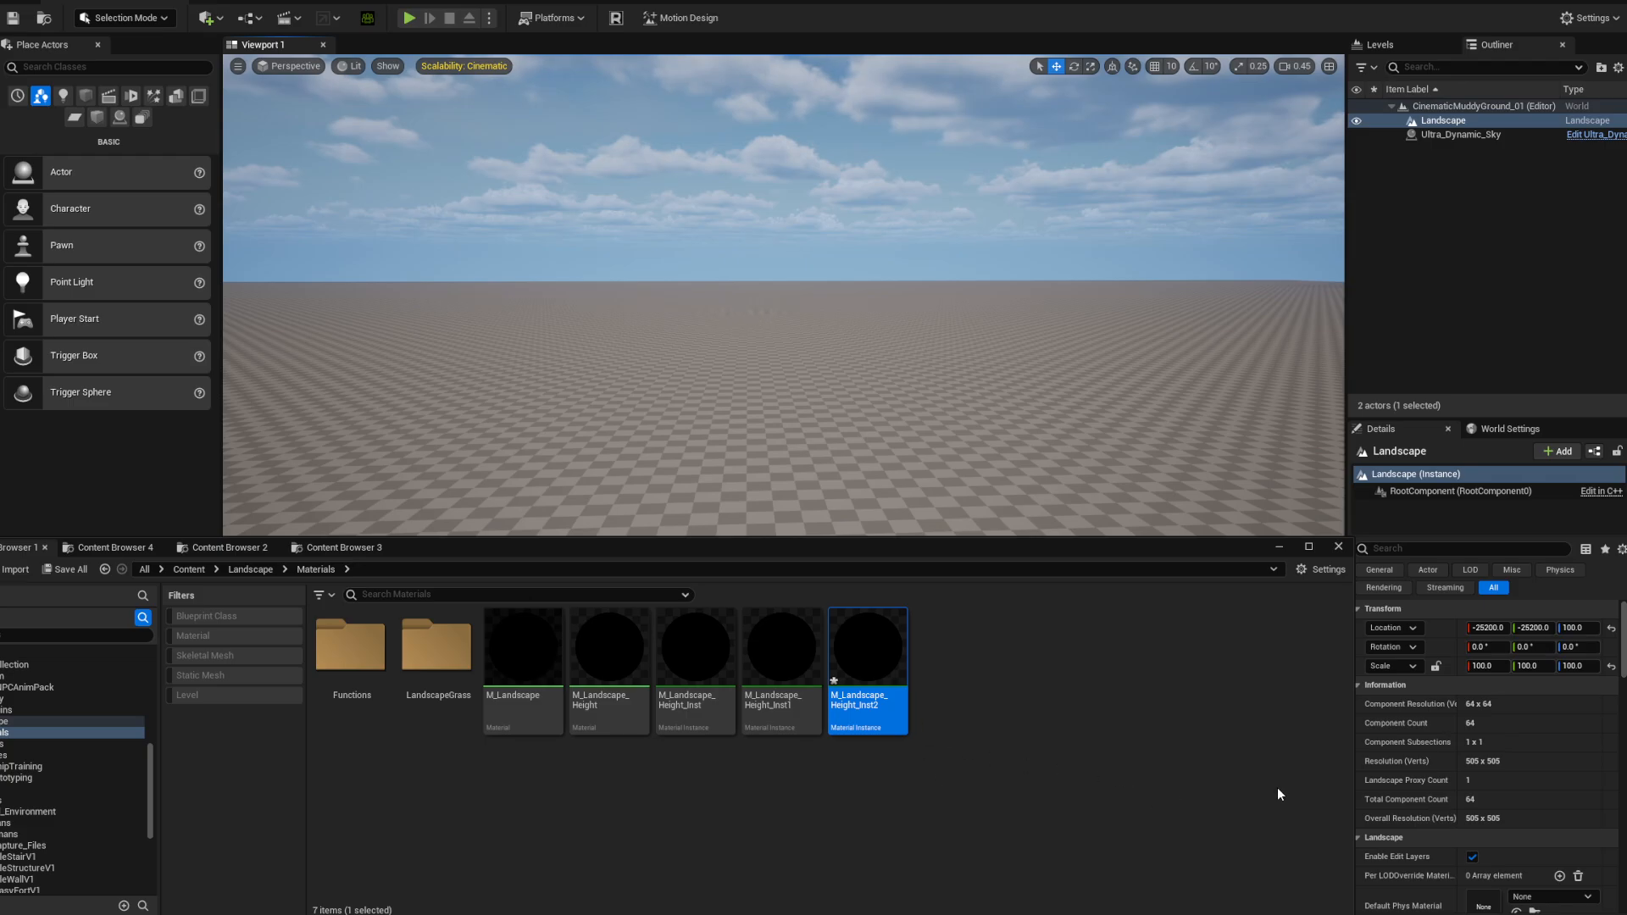
{"action": "scroll", "coordinate": [1585, 780], "scroll_direction": "down", "scroll_amount": 5}
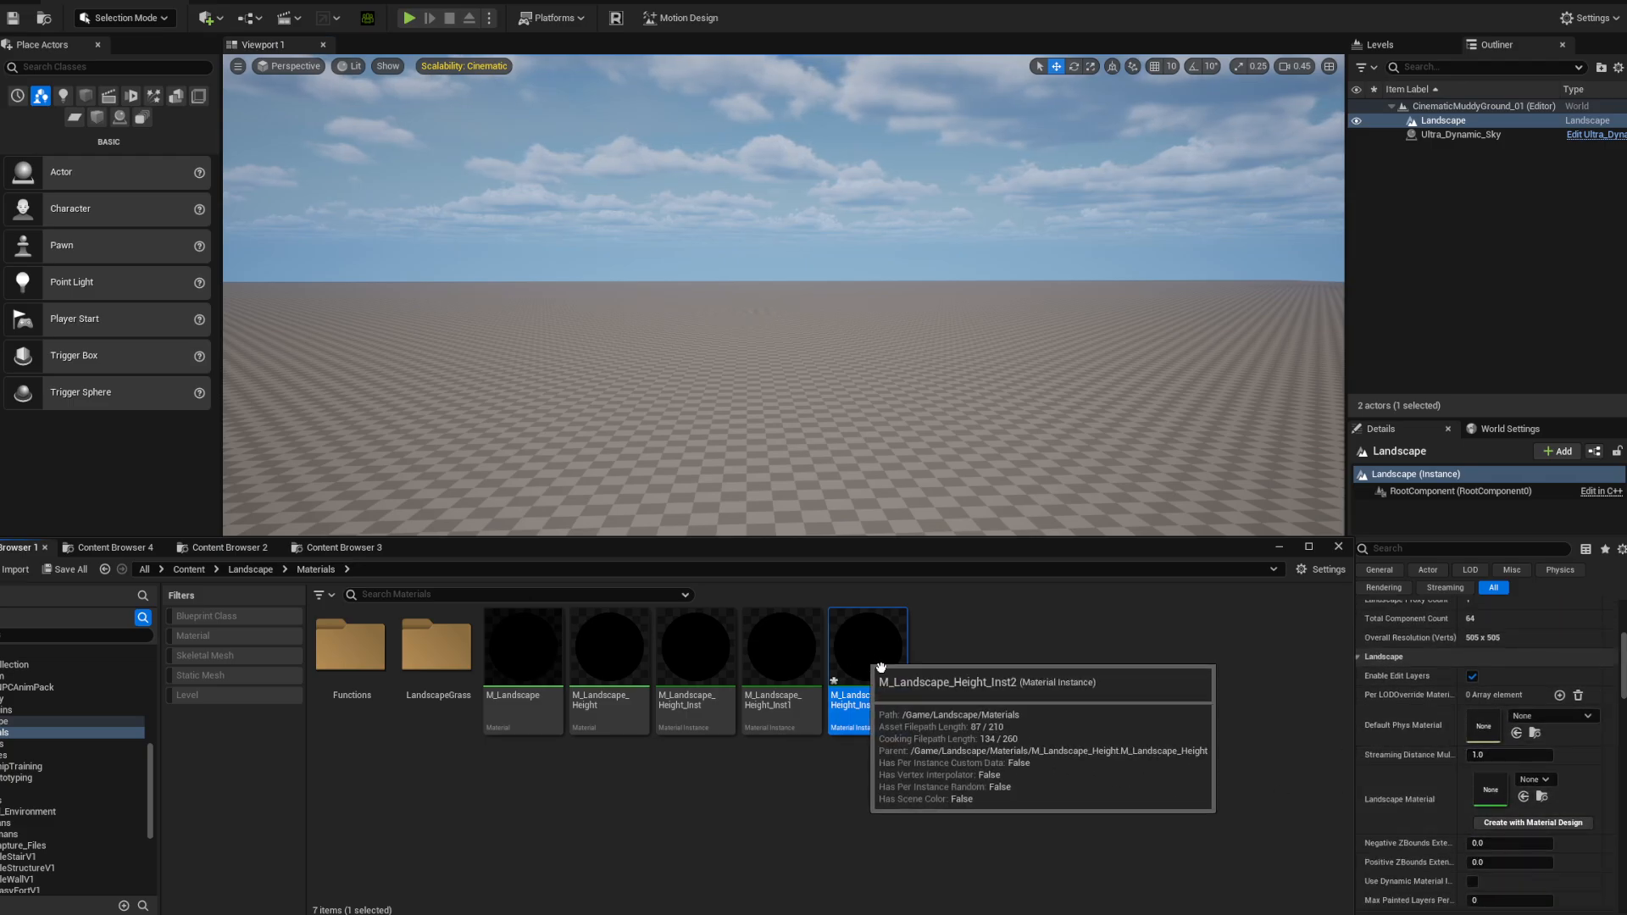
{"action": "left_click_drag", "start_coordinate": [881, 668], "coordinate": [1492, 787]}
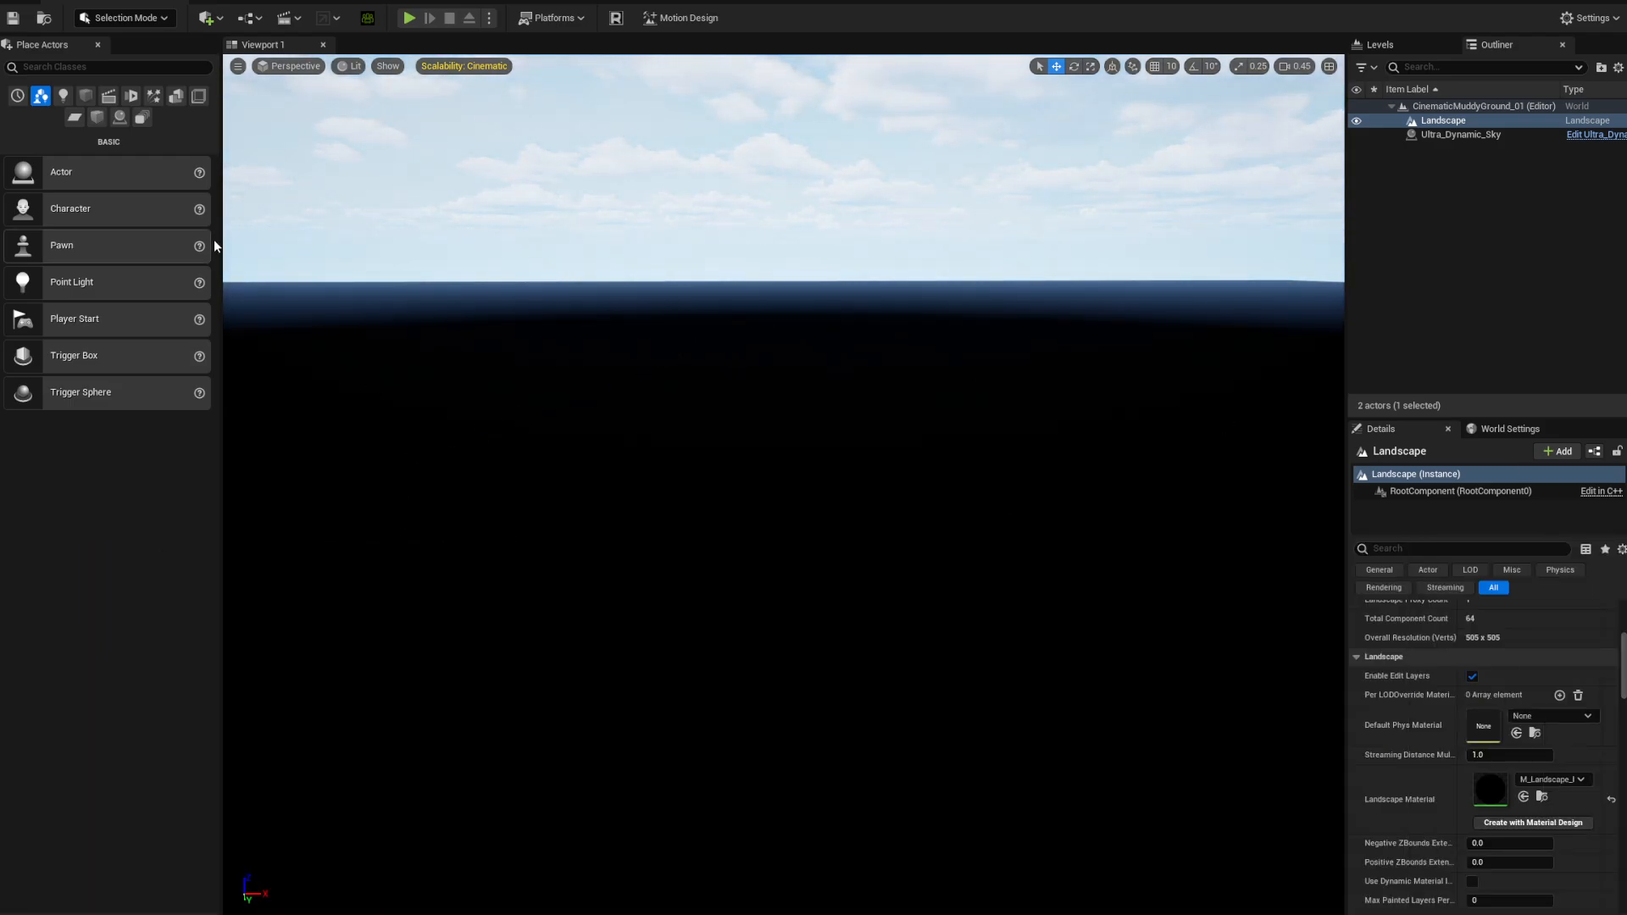
- In Landscape paint mode, create a weight-blended layer info for AutoMaterial and save it in CinematicMuddyGround_01_sharedassets as AutoMaterial_LayerInfo_1
{"action": "left_click", "coordinate": [125, 18]}
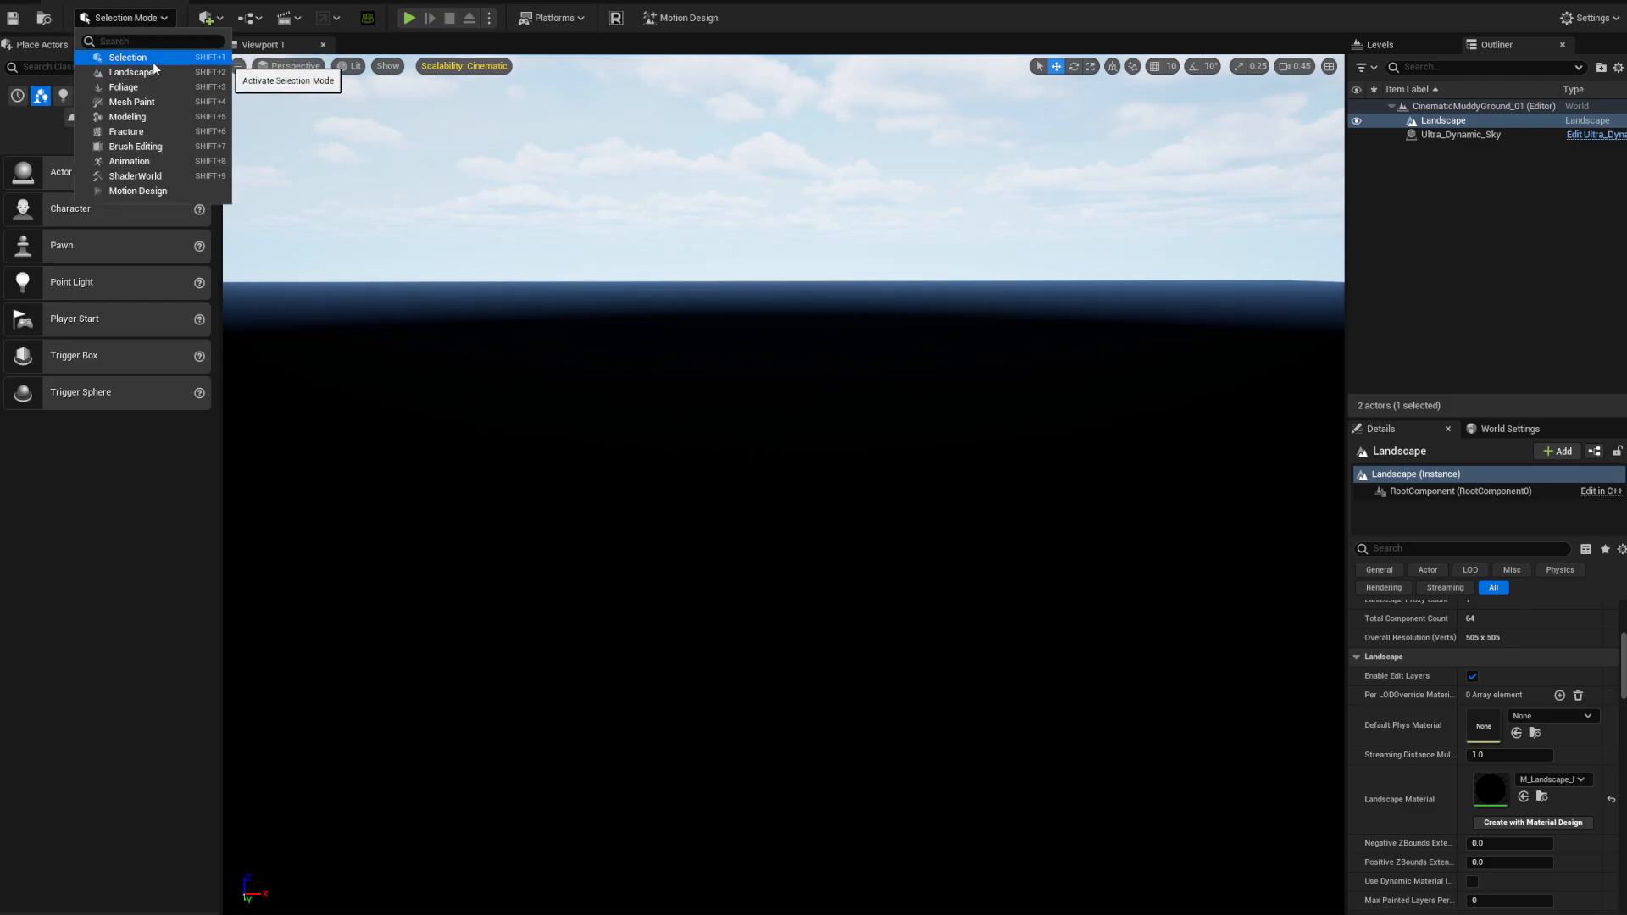
{"action": "left_click", "coordinate": [140, 75]}
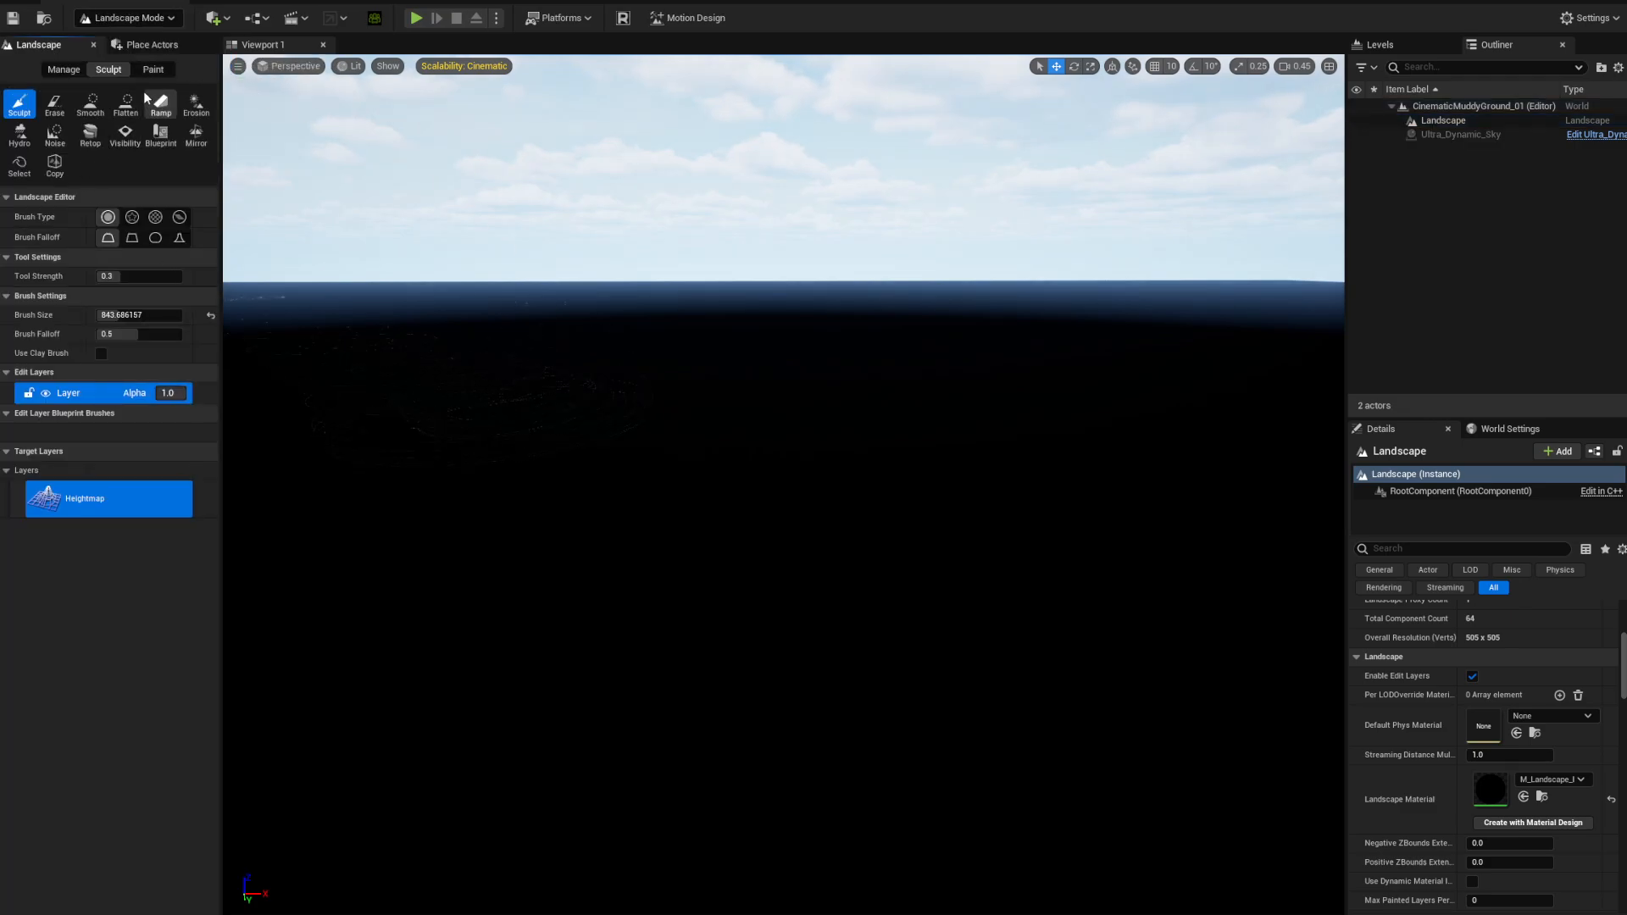
{"action": "left_click", "coordinate": [162, 74]}
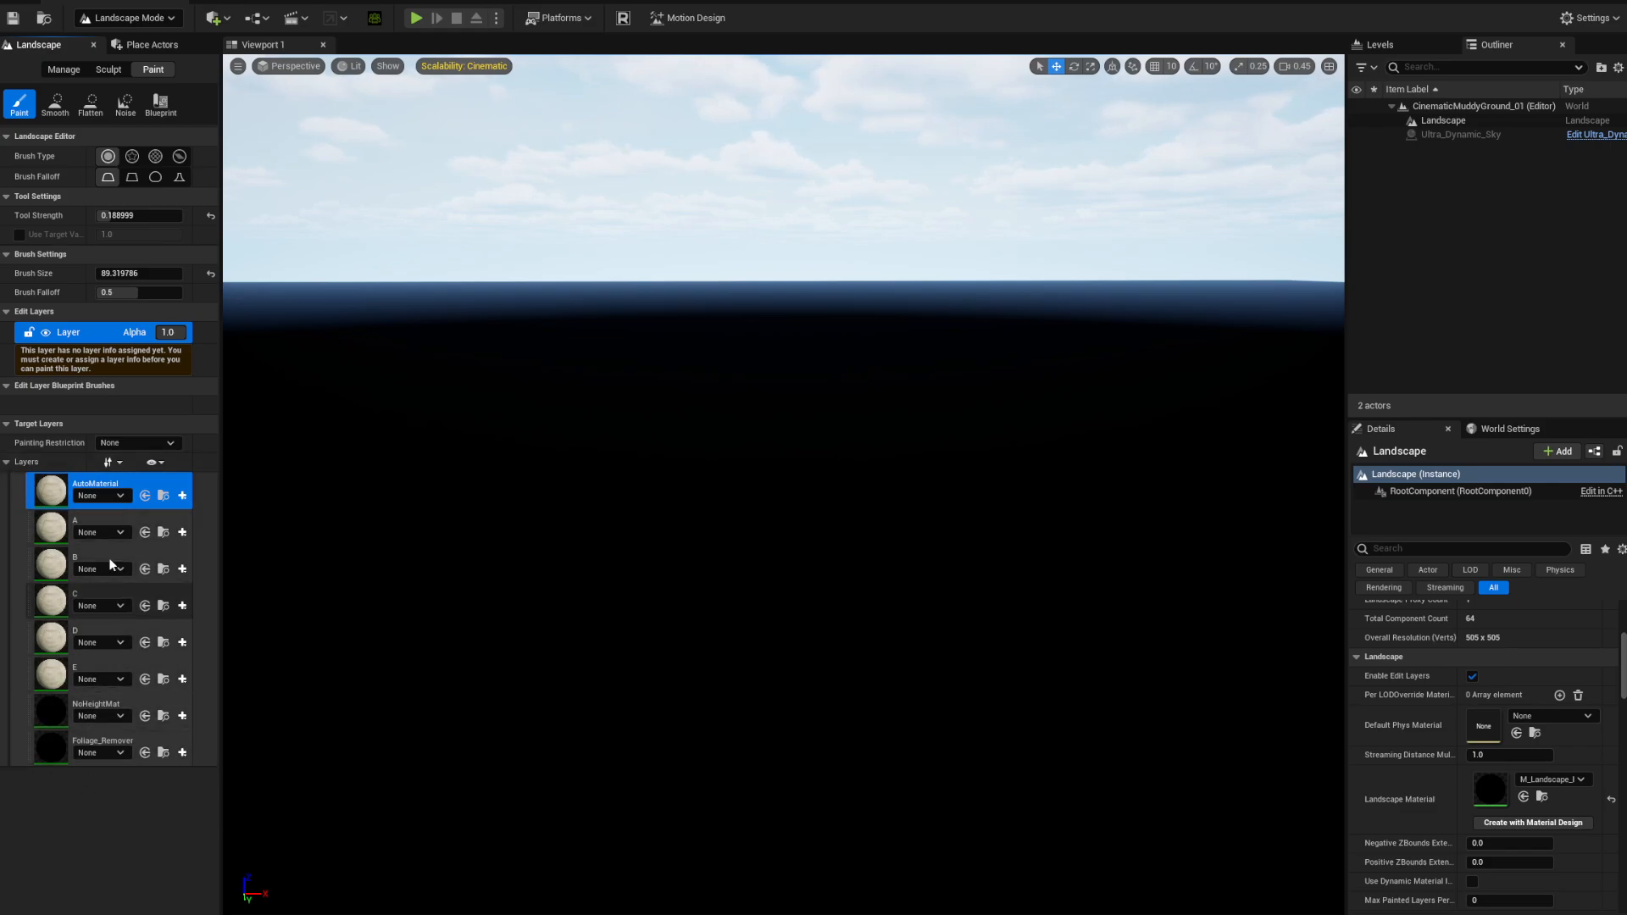
{"action": "left_click", "coordinate": [183, 496]}
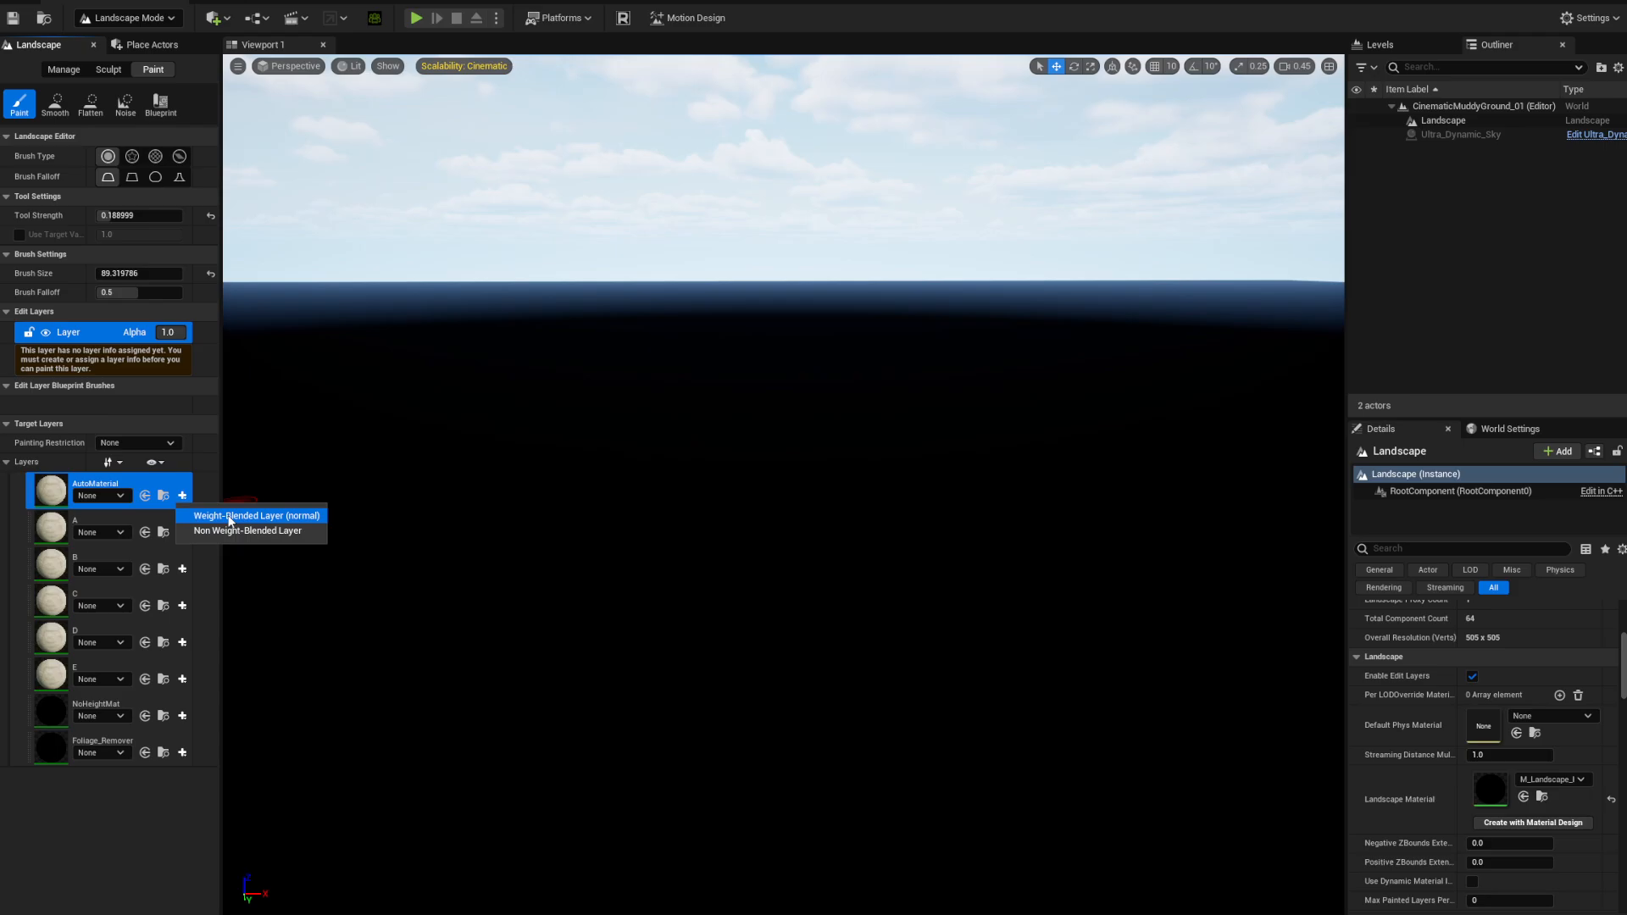
{"action": "left_click", "coordinate": [229, 517]}
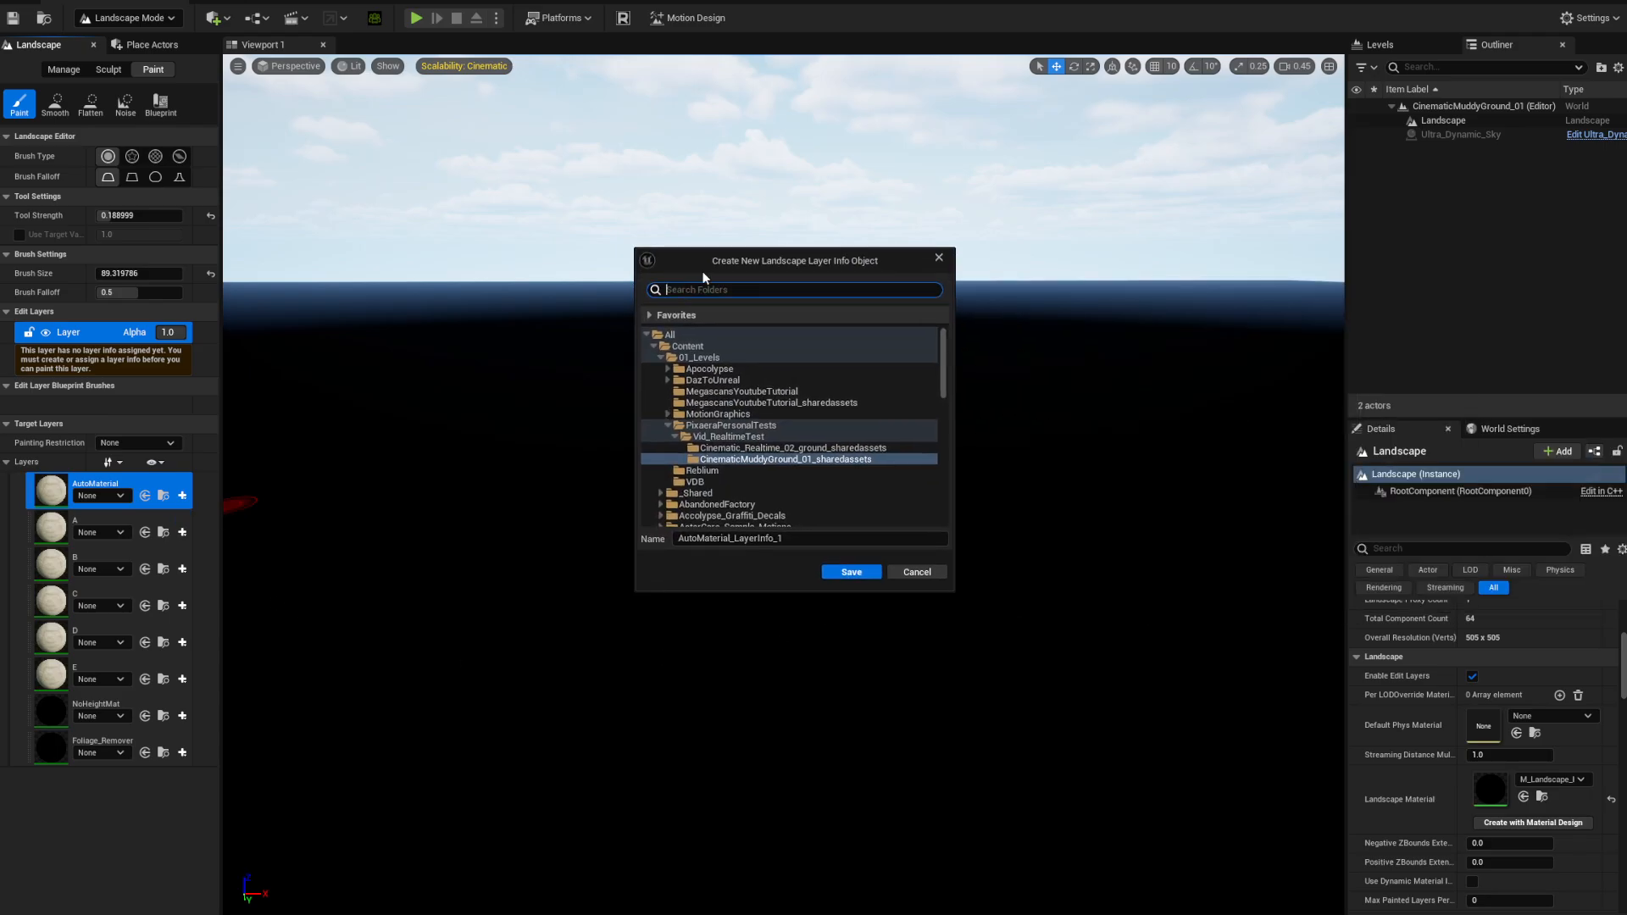
{"action": "left_click", "coordinate": [851, 572]}
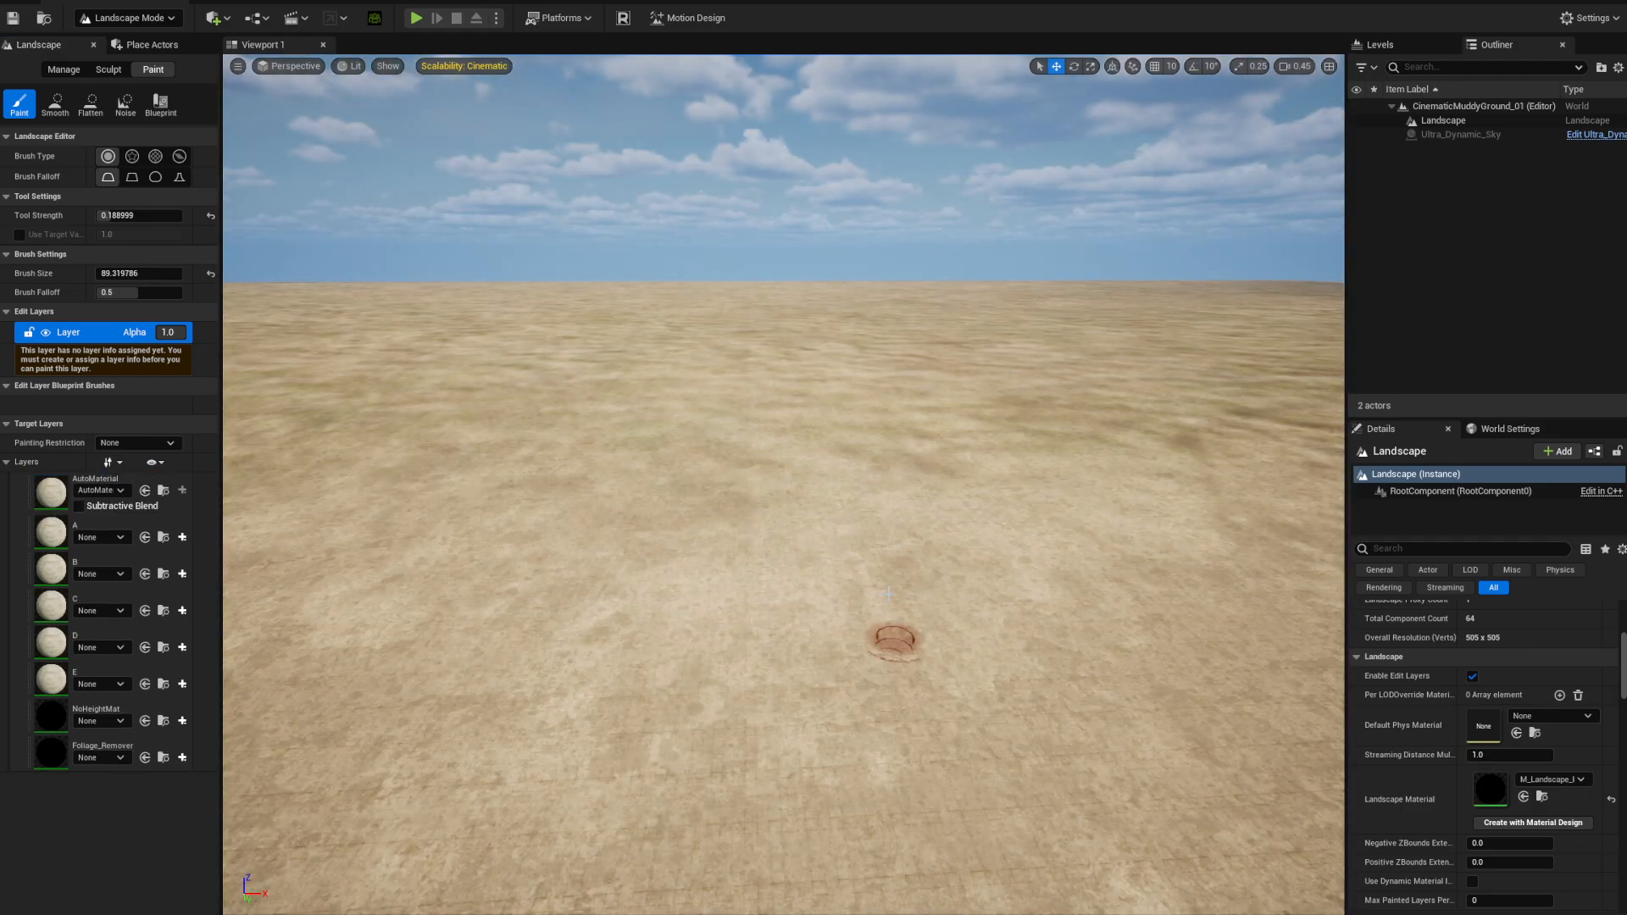
- Examine the landscape's textured surface from closer up and from a steeper angle
{"action": "right_click_drag", "start_coordinate": [897, 636], "coordinate": [763, 653]}
{"action": "key", "text": "w"}
{"action": "scroll", "coordinate": [797, 644], "scroll_direction": "up", "scroll_amount": 1}
{"action": "scroll", "coordinate": [762, 598], "scroll_direction": "down", "scroll_amount": 1}
{"action": "key", "text": "w"}
{"action": "right_click_drag", "start_coordinate": [771, 475], "coordinate": [771, 471]}
{"action": "key", "text": "s"}
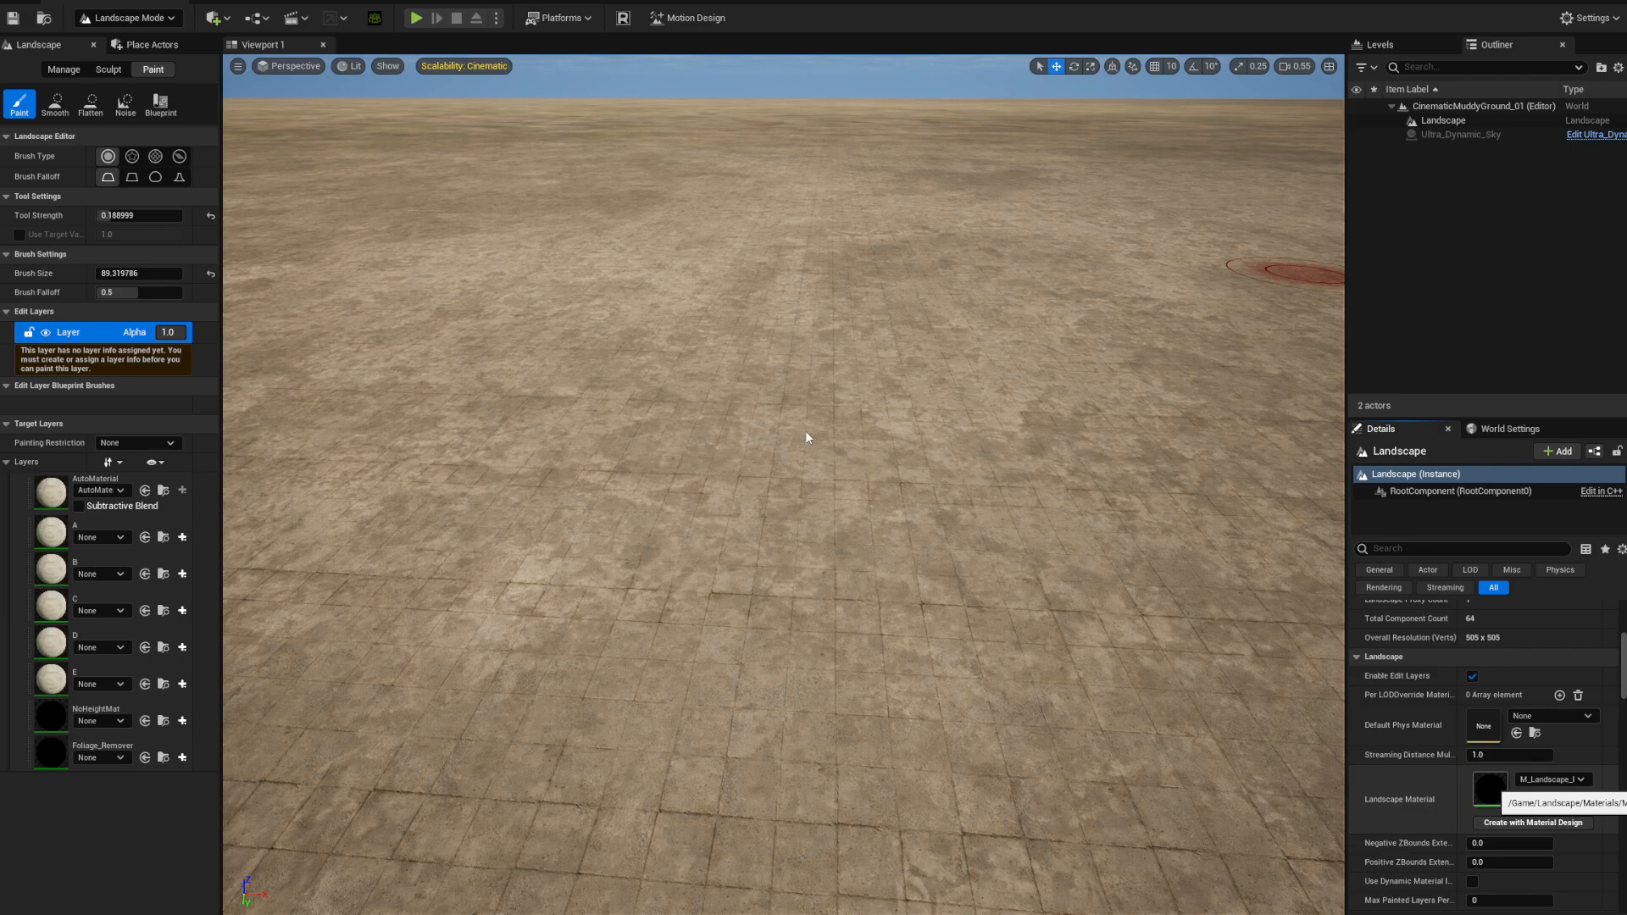
- Review the A_Material parameters of the landscape's material instance in its editor, and close the editor
{"action": "left_click_drag", "start_coordinate": [453, 2], "coordinate": [551, 5]}
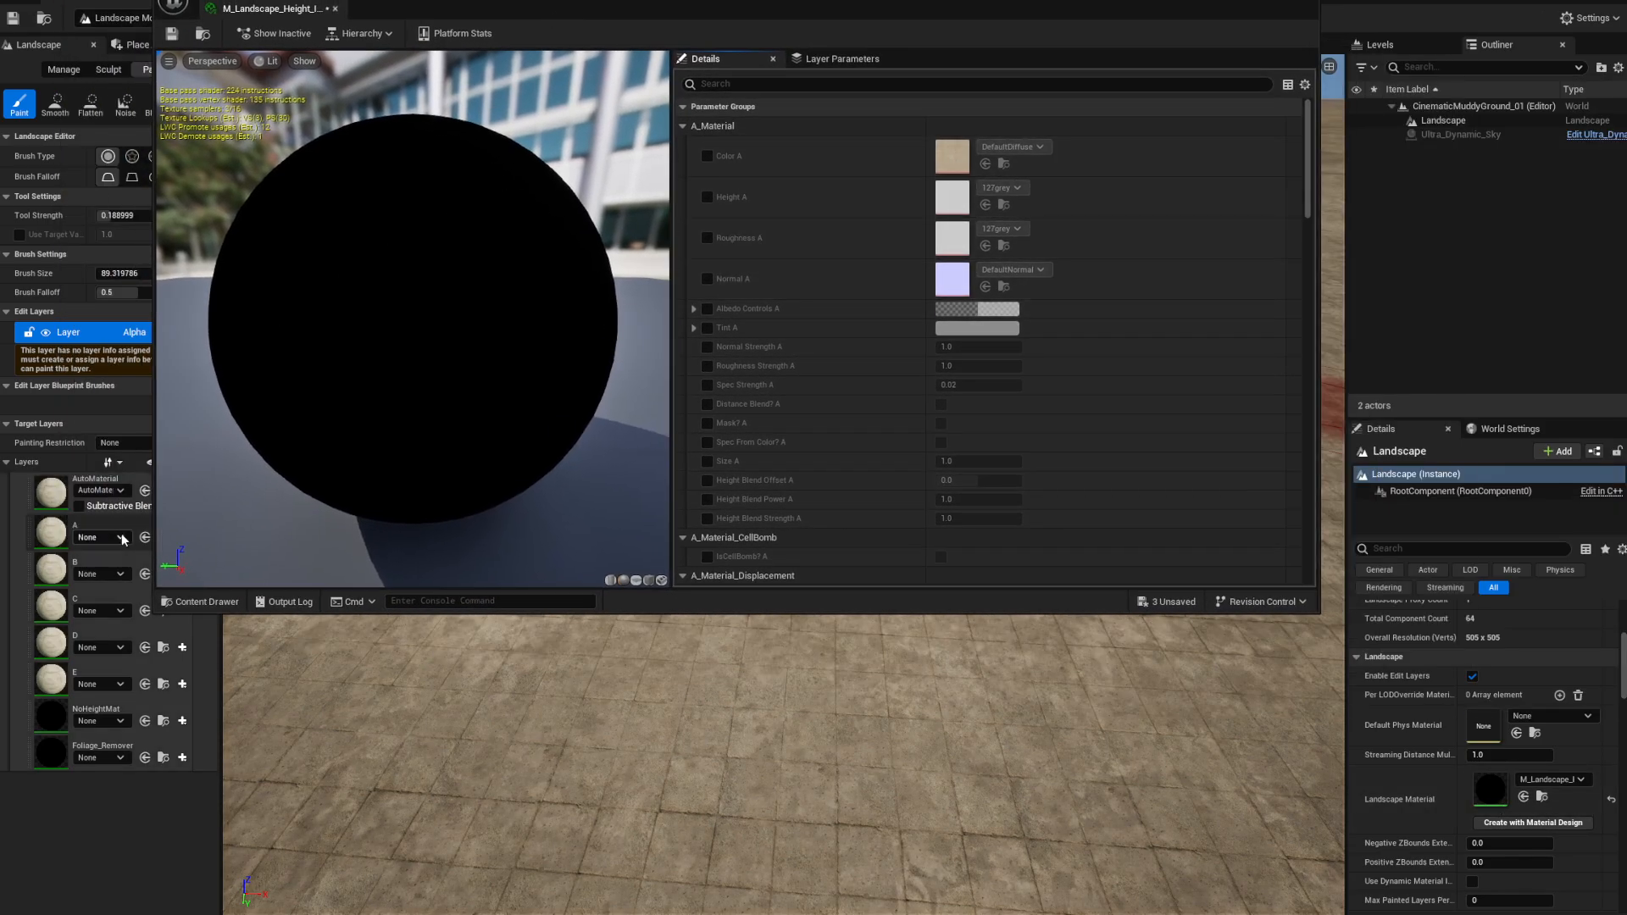
{"action": "left_click", "coordinate": [1305, 2]}
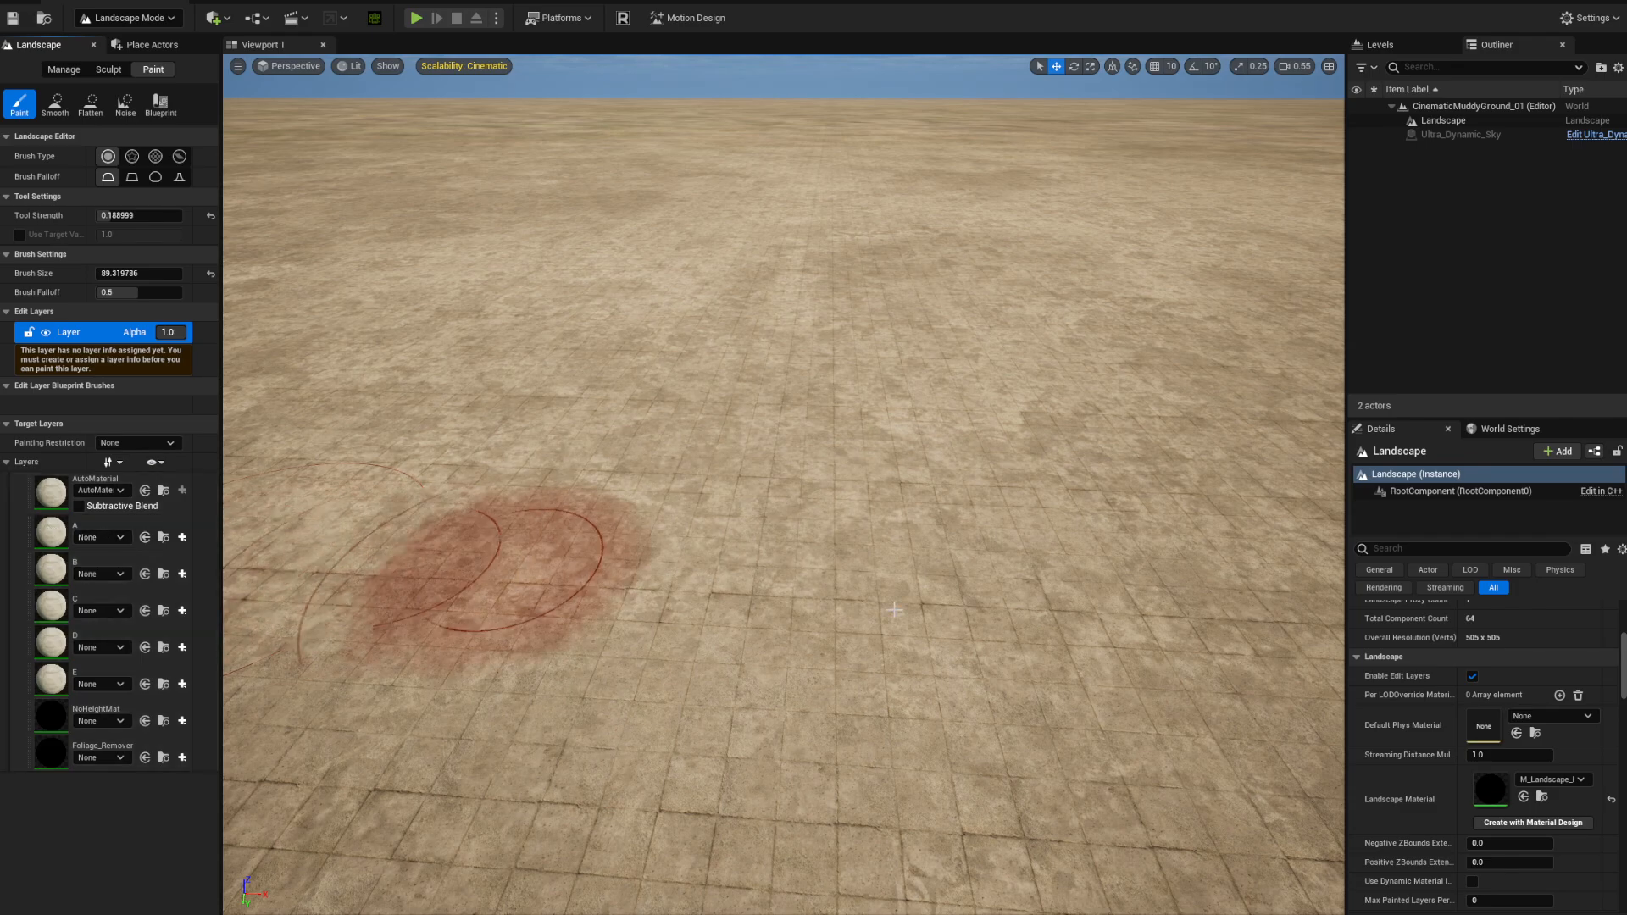
{"action": "double_click", "coordinate": [1495, 791]}
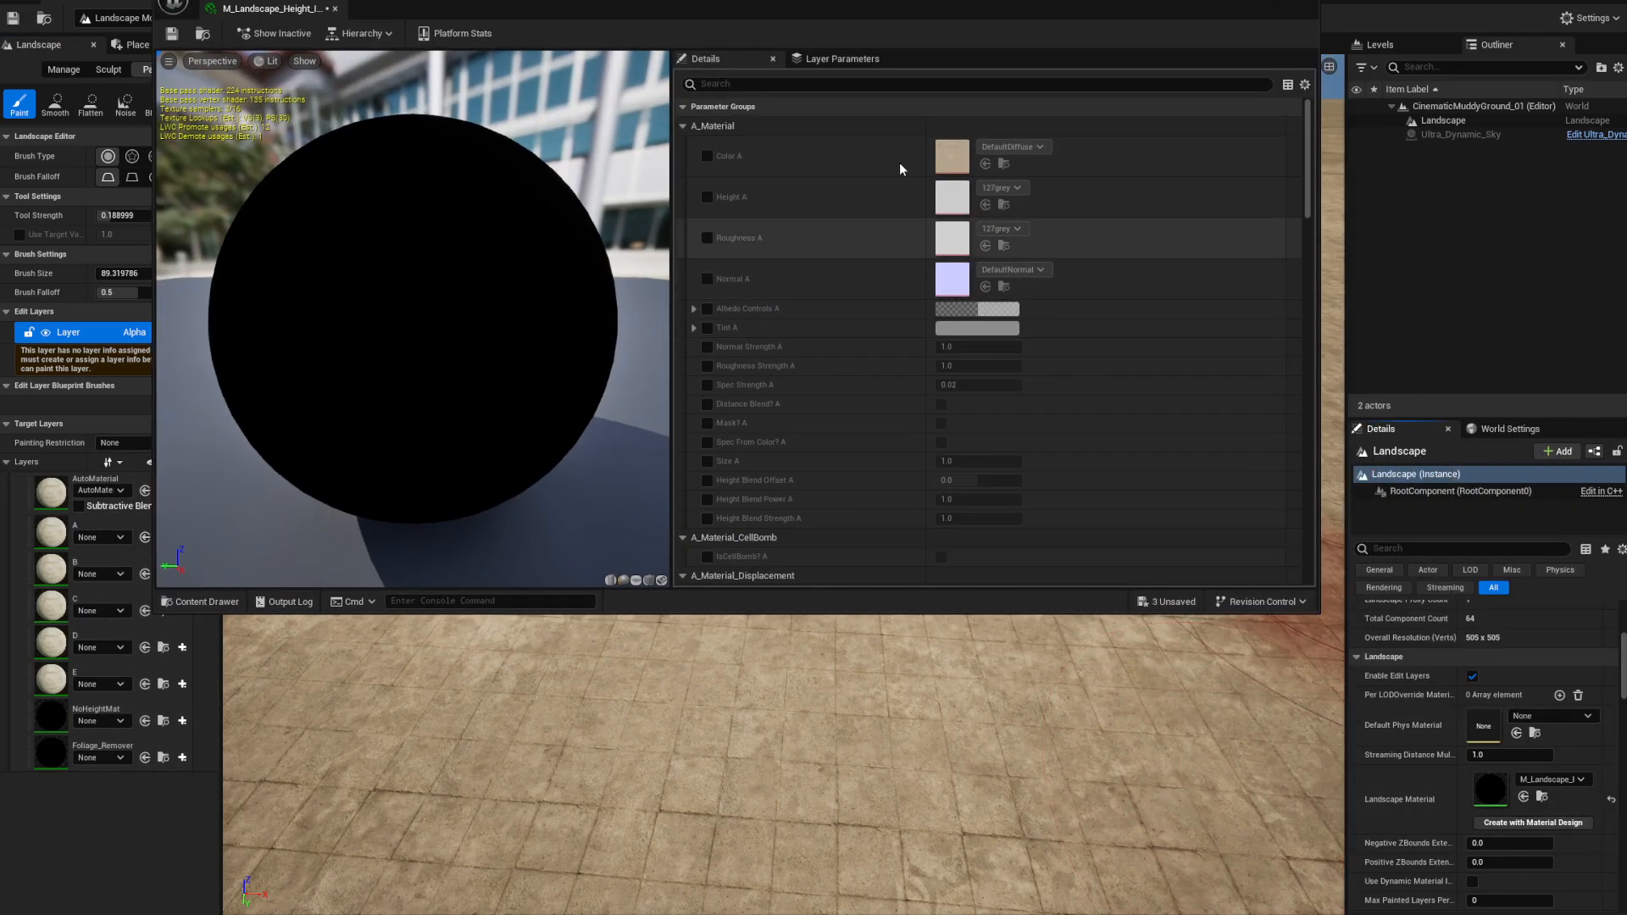
{"action": "left_click", "coordinate": [335, 9]}
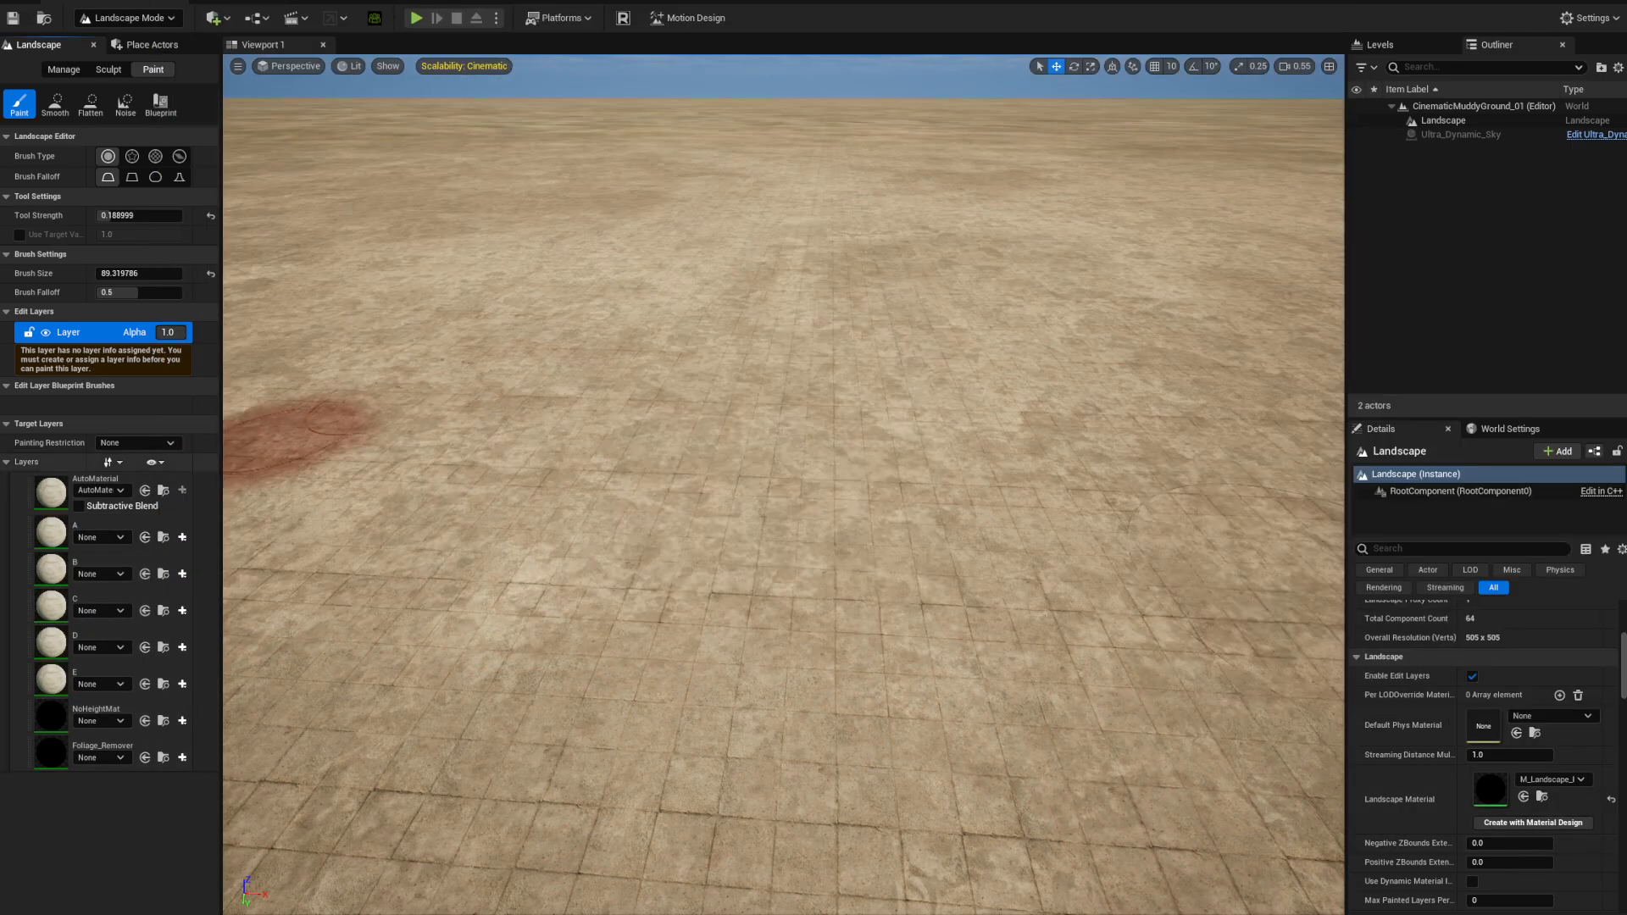
- Create a weight-blended layer info for paint layer A and save it in the level's shared assets folder
{"action": "left_click", "coordinate": [183, 537]}
{"action": "left_click", "coordinate": [256, 558]}
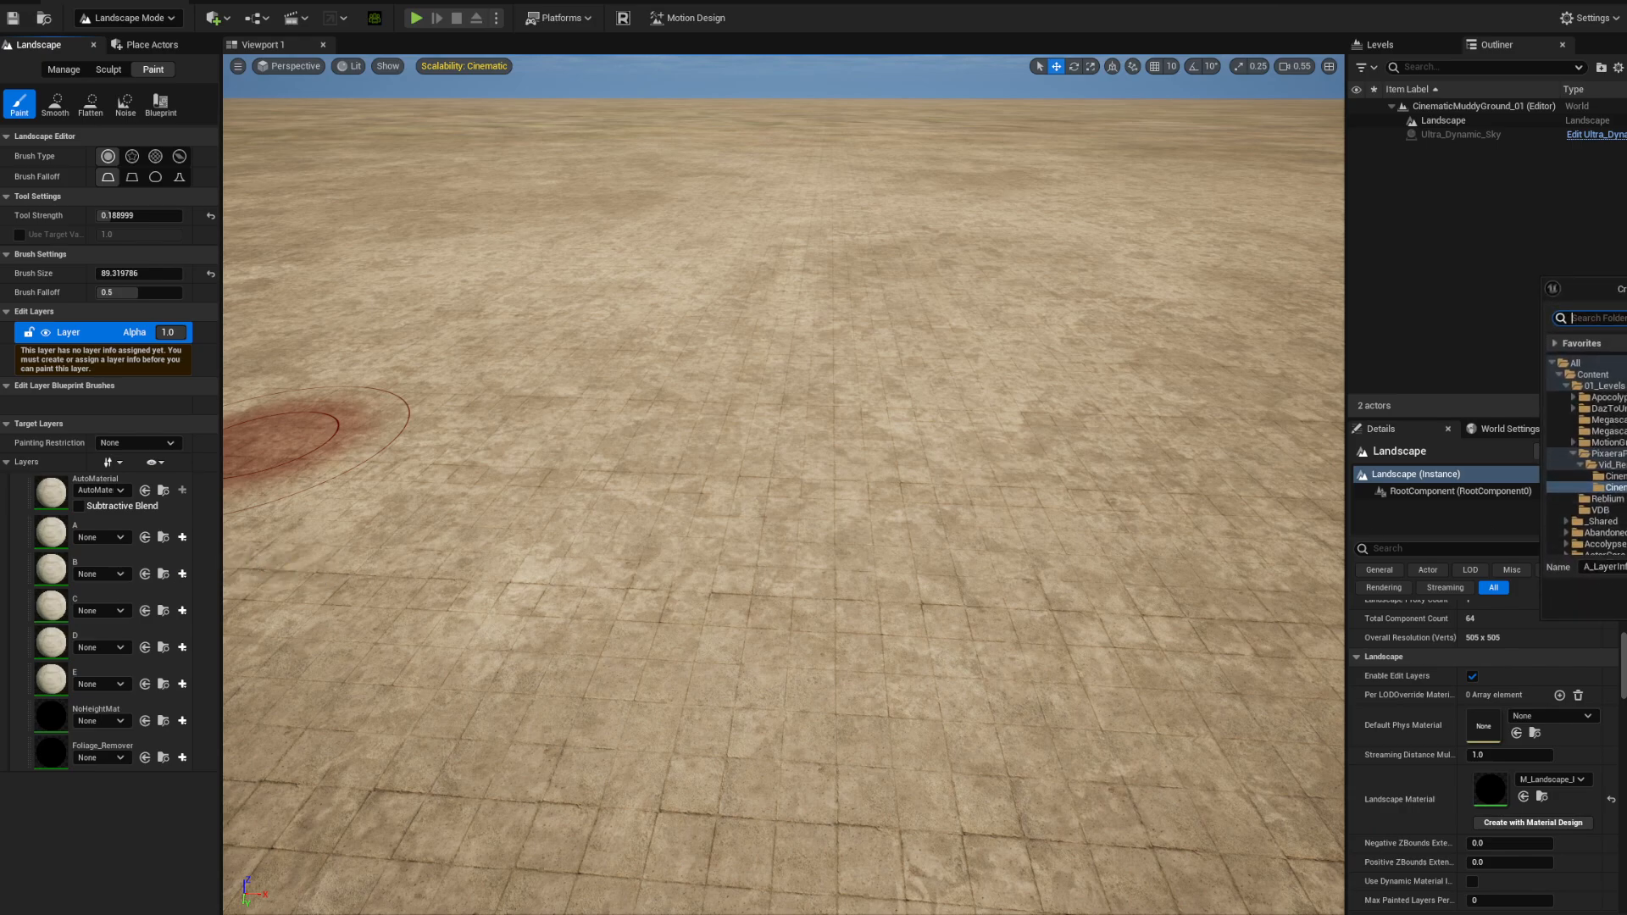
{"action": "left_click", "coordinate": [1252, 602]}
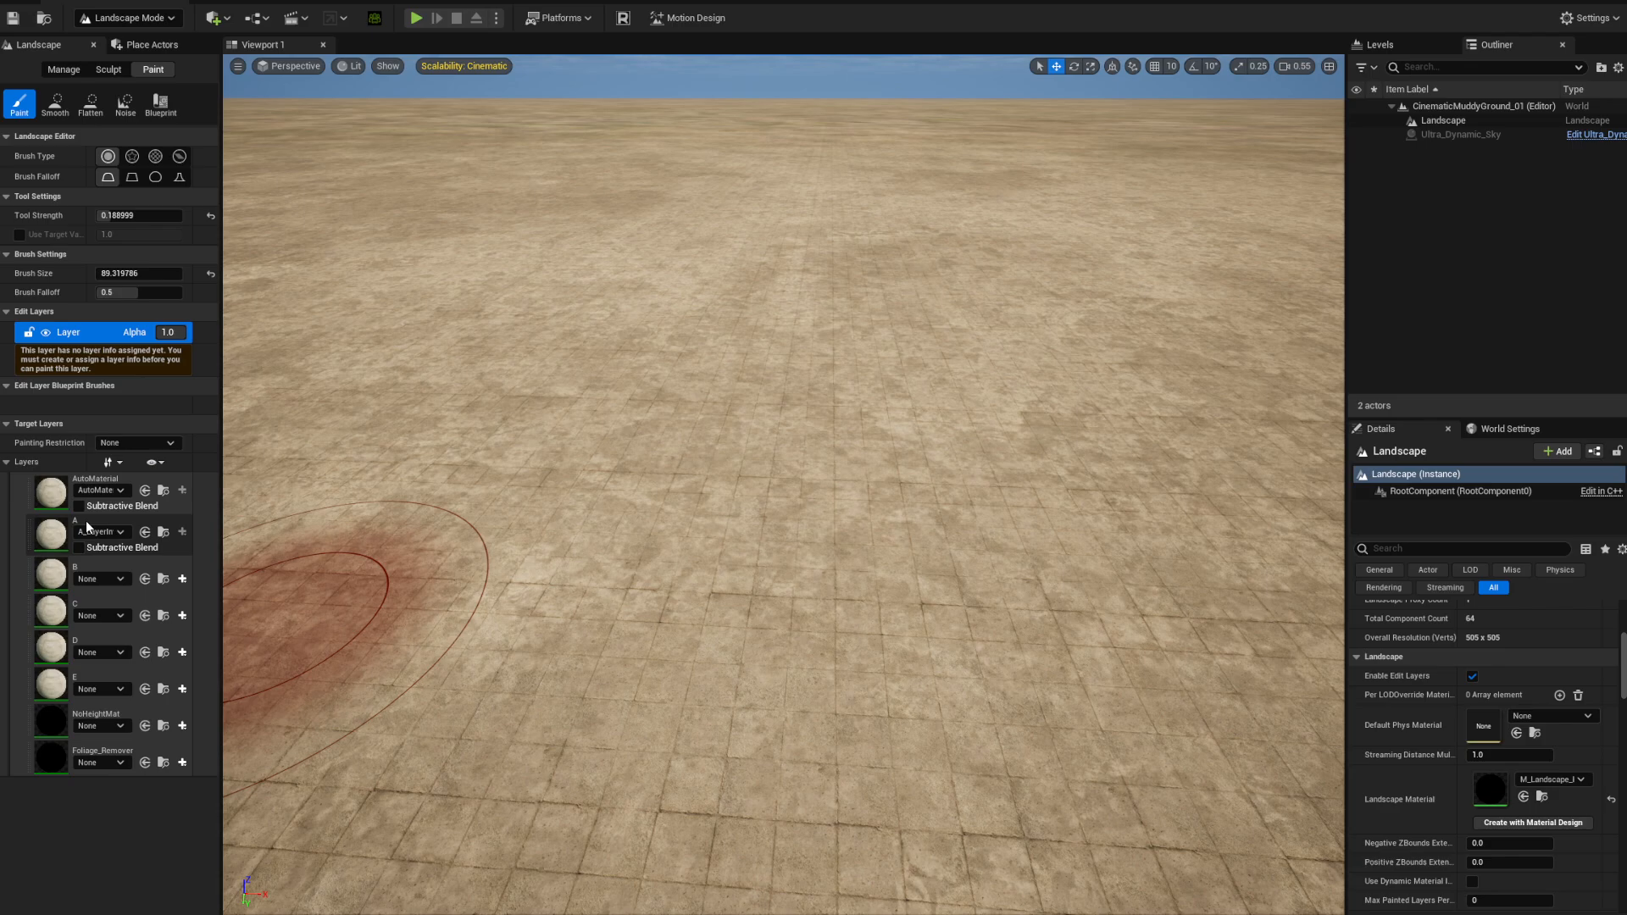
- Select paint layer A, open the landscape's material instance and bring up the content browser below its A_Material parameters
{"action": "right_click", "coordinate": [98, 497]}
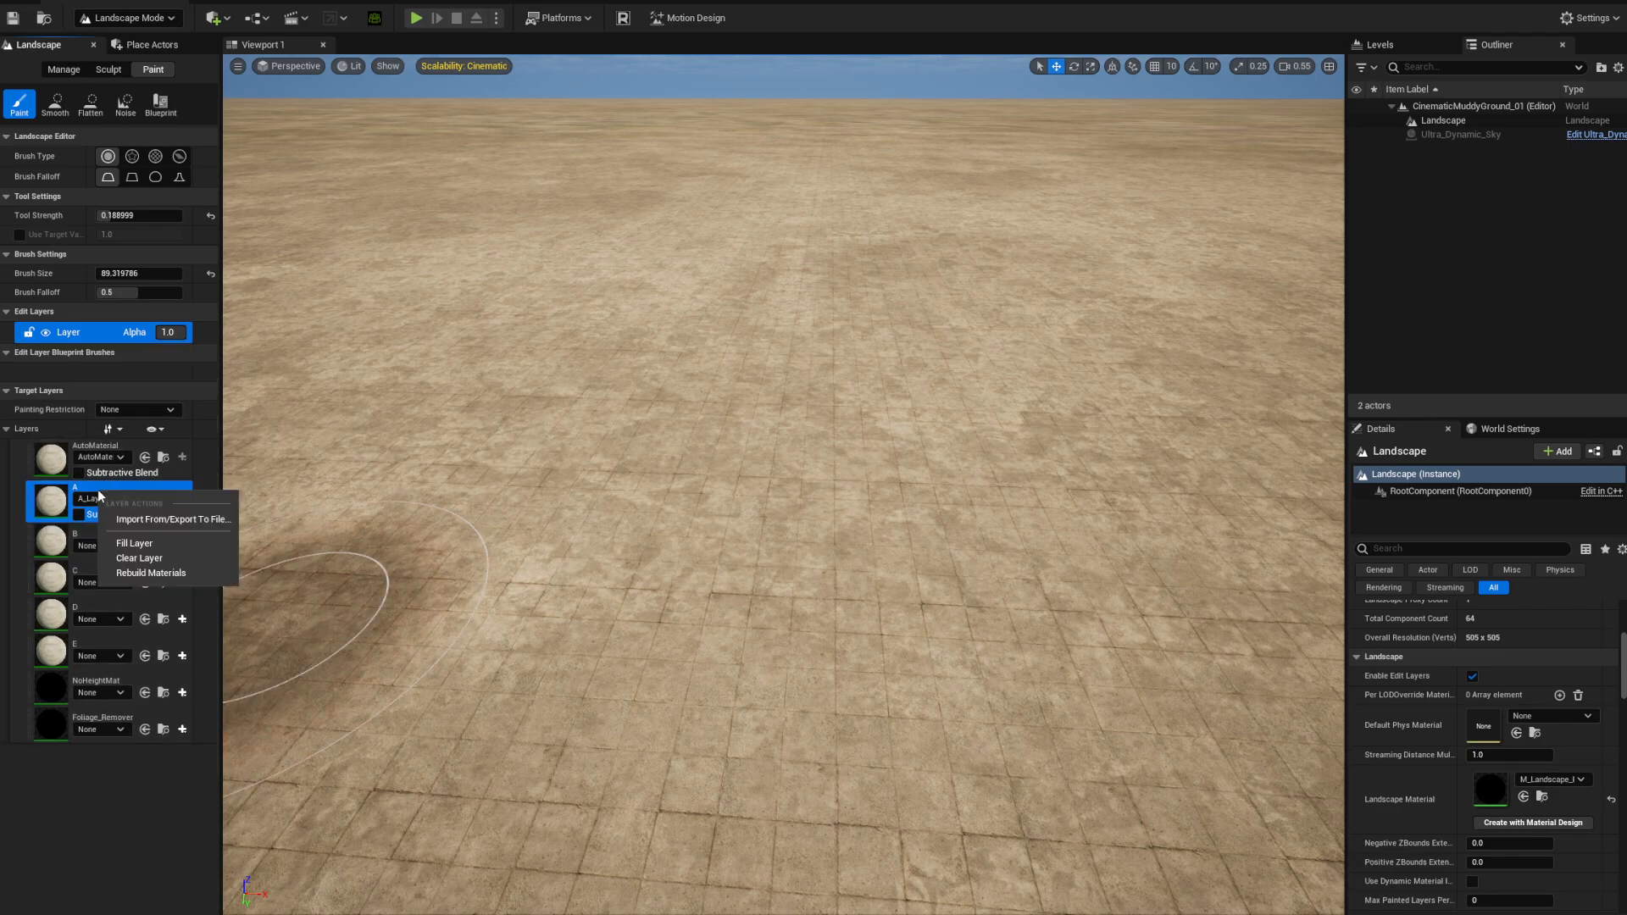
{"action": "left_click_drag", "start_coordinate": [729, 585], "coordinate": [930, 477]}
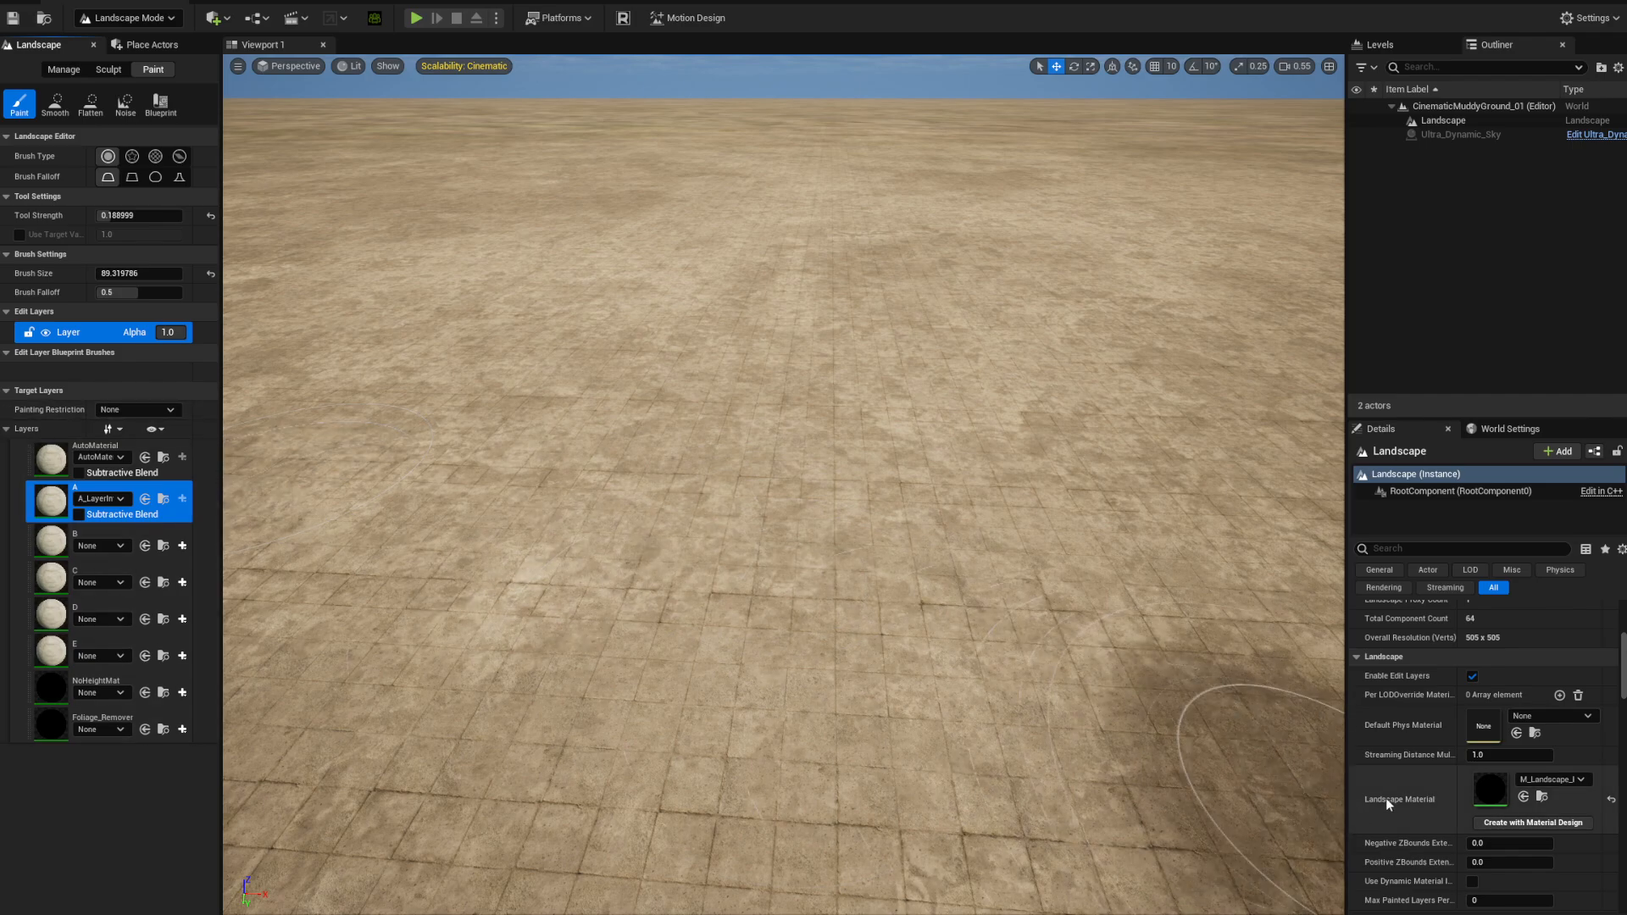
{"action": "double_click", "coordinate": [1485, 795]}
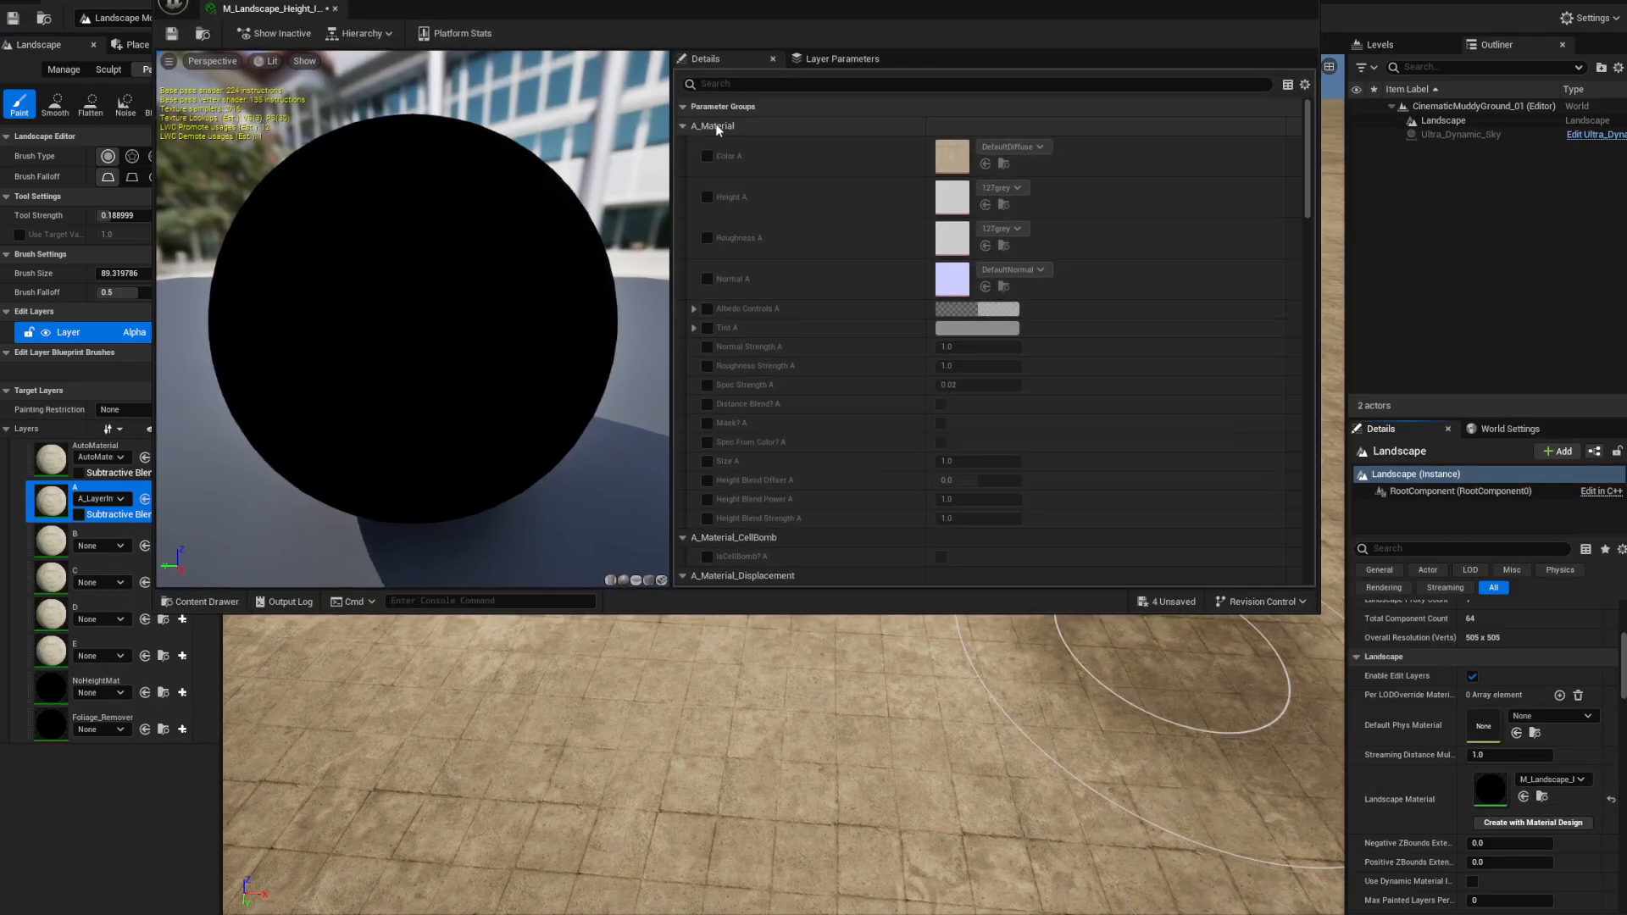
{"action": "left_click_drag", "start_coordinate": [922, 7], "coordinate": [971, 178]}
{"action": "left_click_drag", "start_coordinate": [1610, 899], "coordinate": [627, 517]}
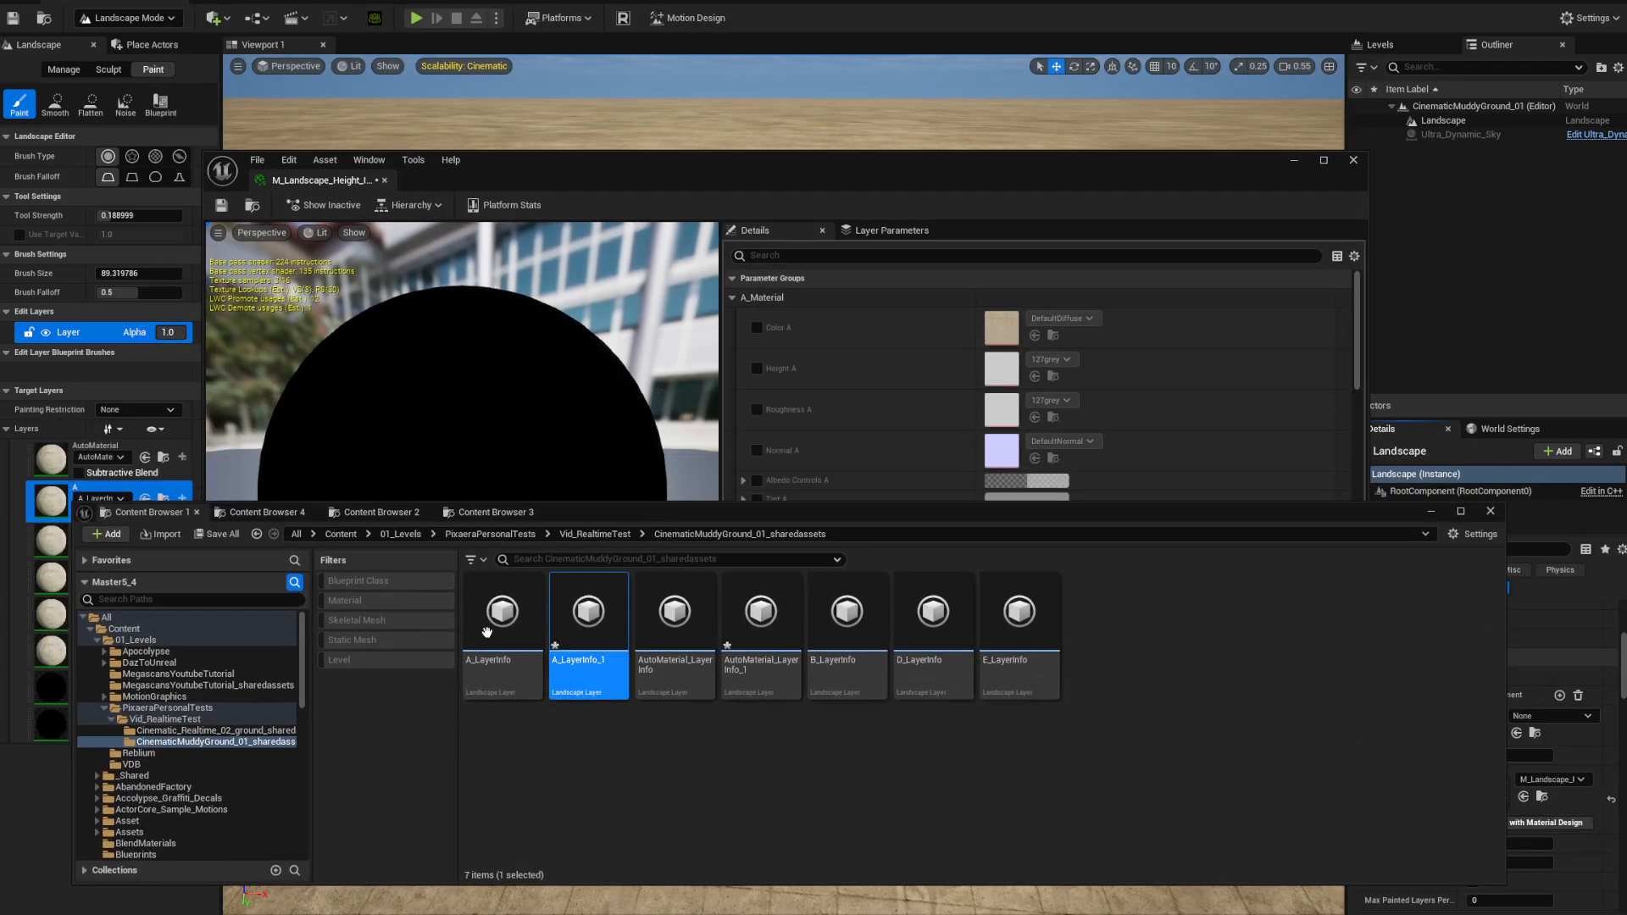
- Search the project folders for megascans and open the Megascans Surfaces folder
{"action": "left_click", "coordinate": [267, 513]}
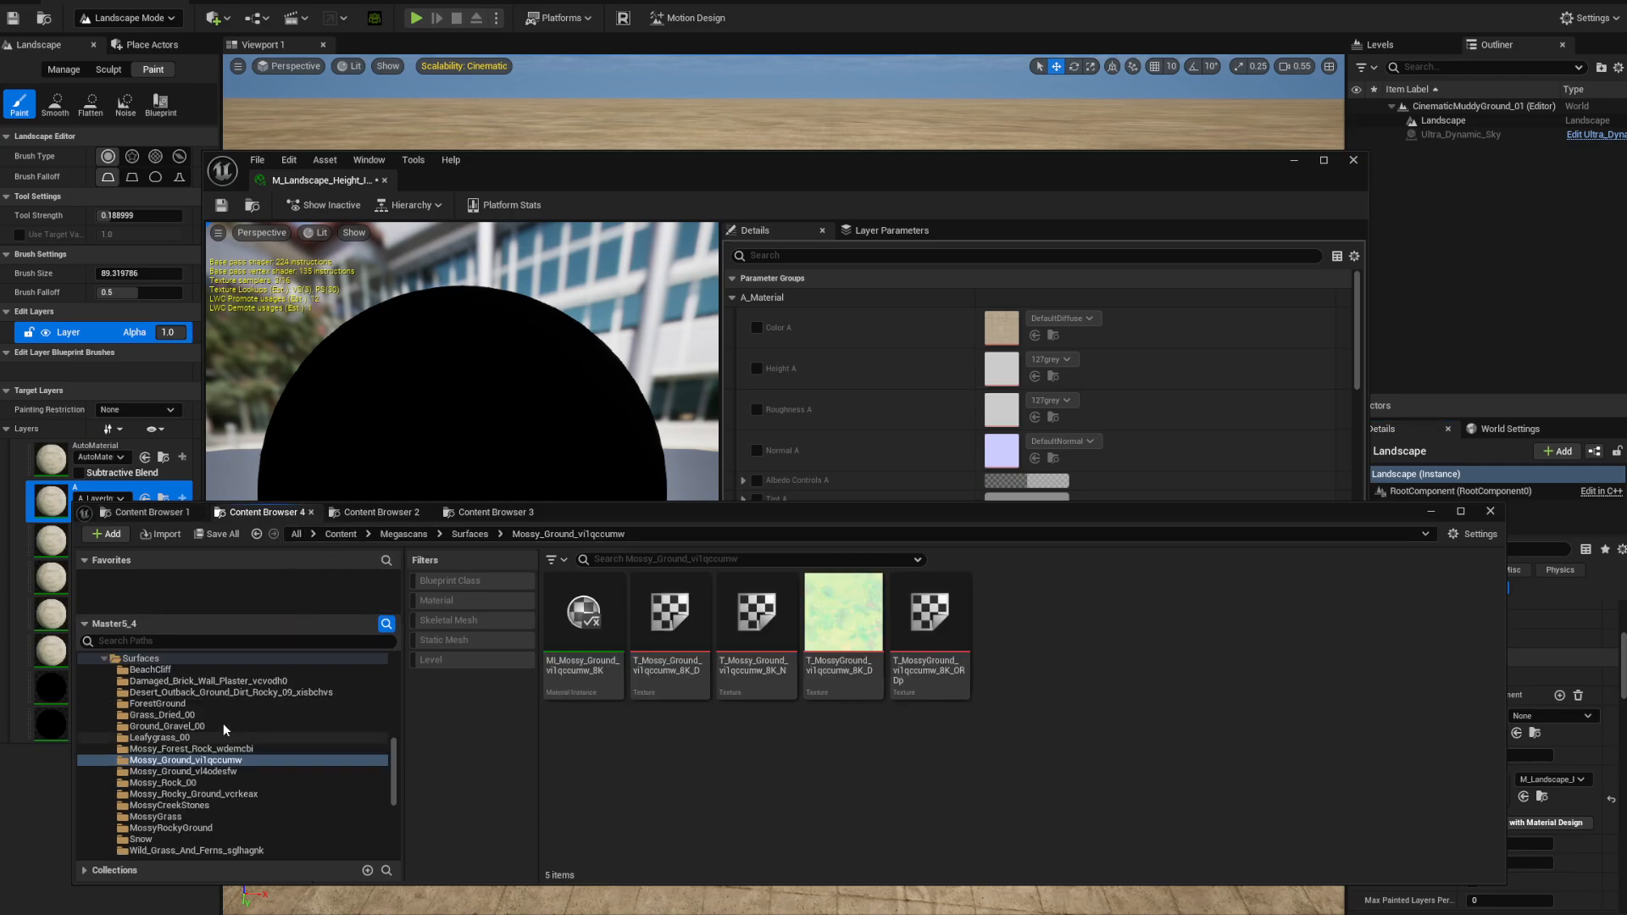
{"action": "type", "text": "m"}
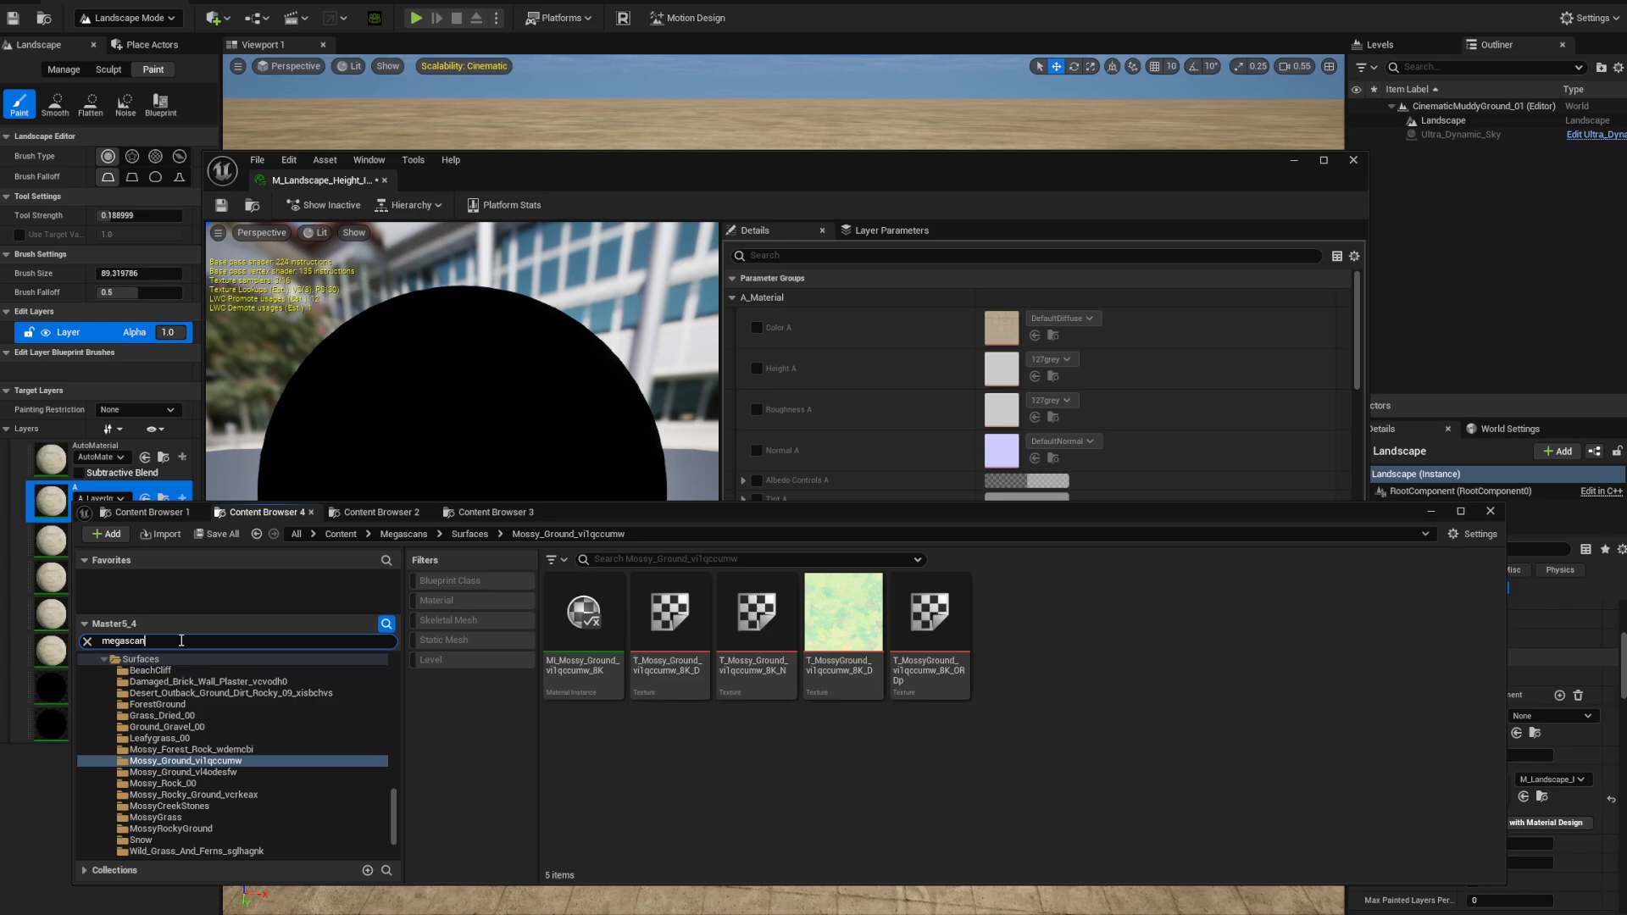
{"action": "type", "text": "egascans"}
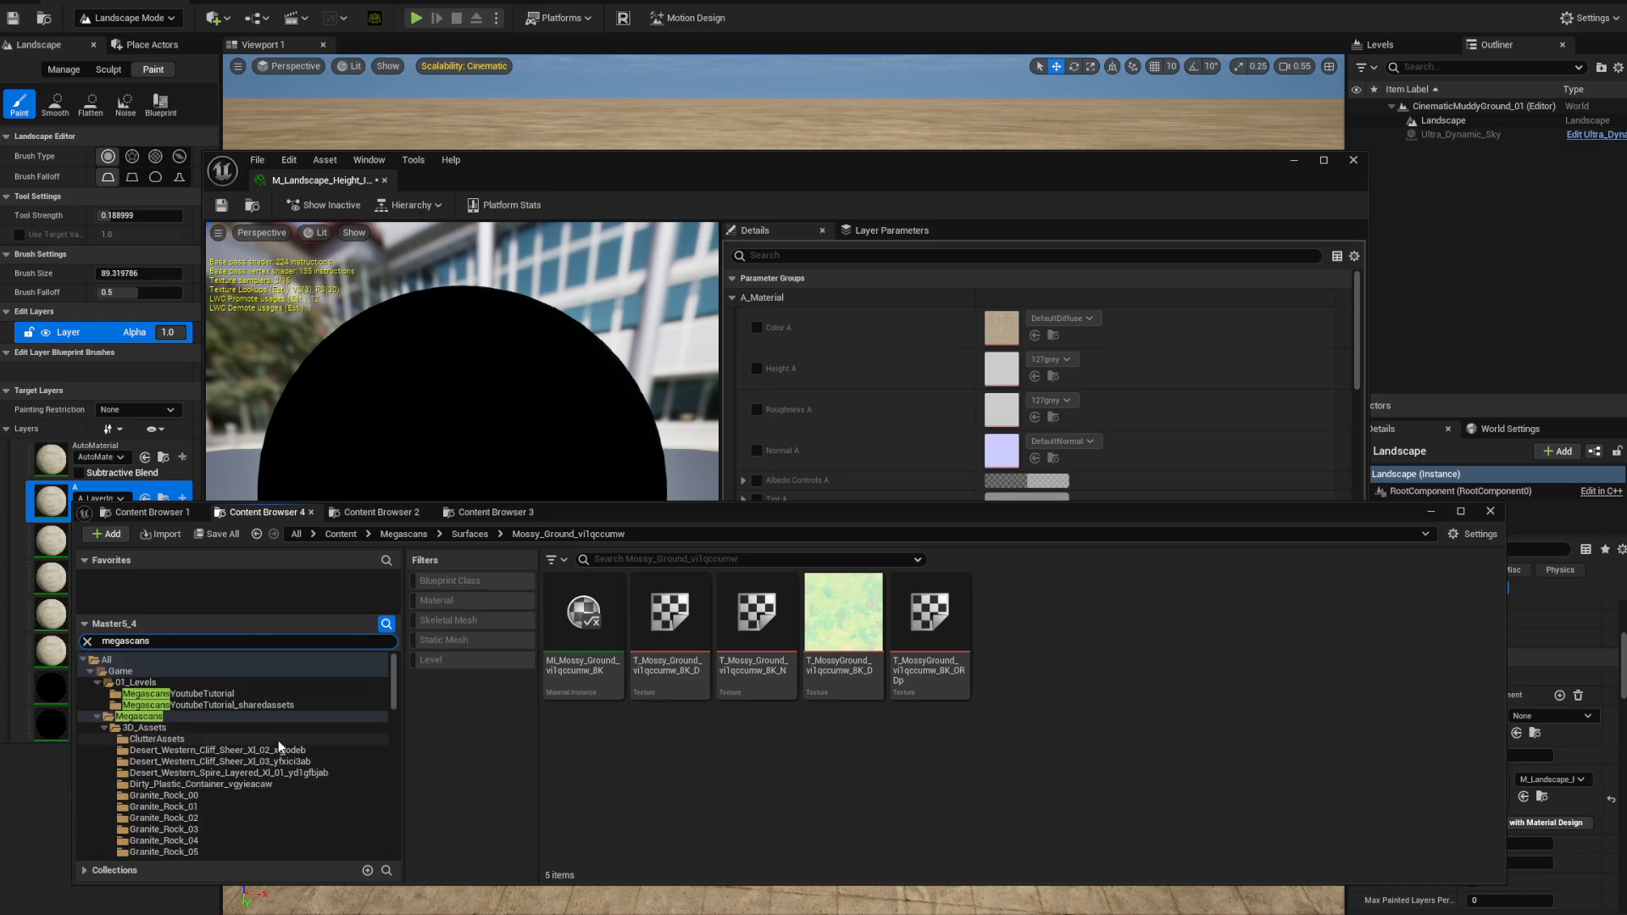
{"action": "left_click", "coordinate": [97, 717]}
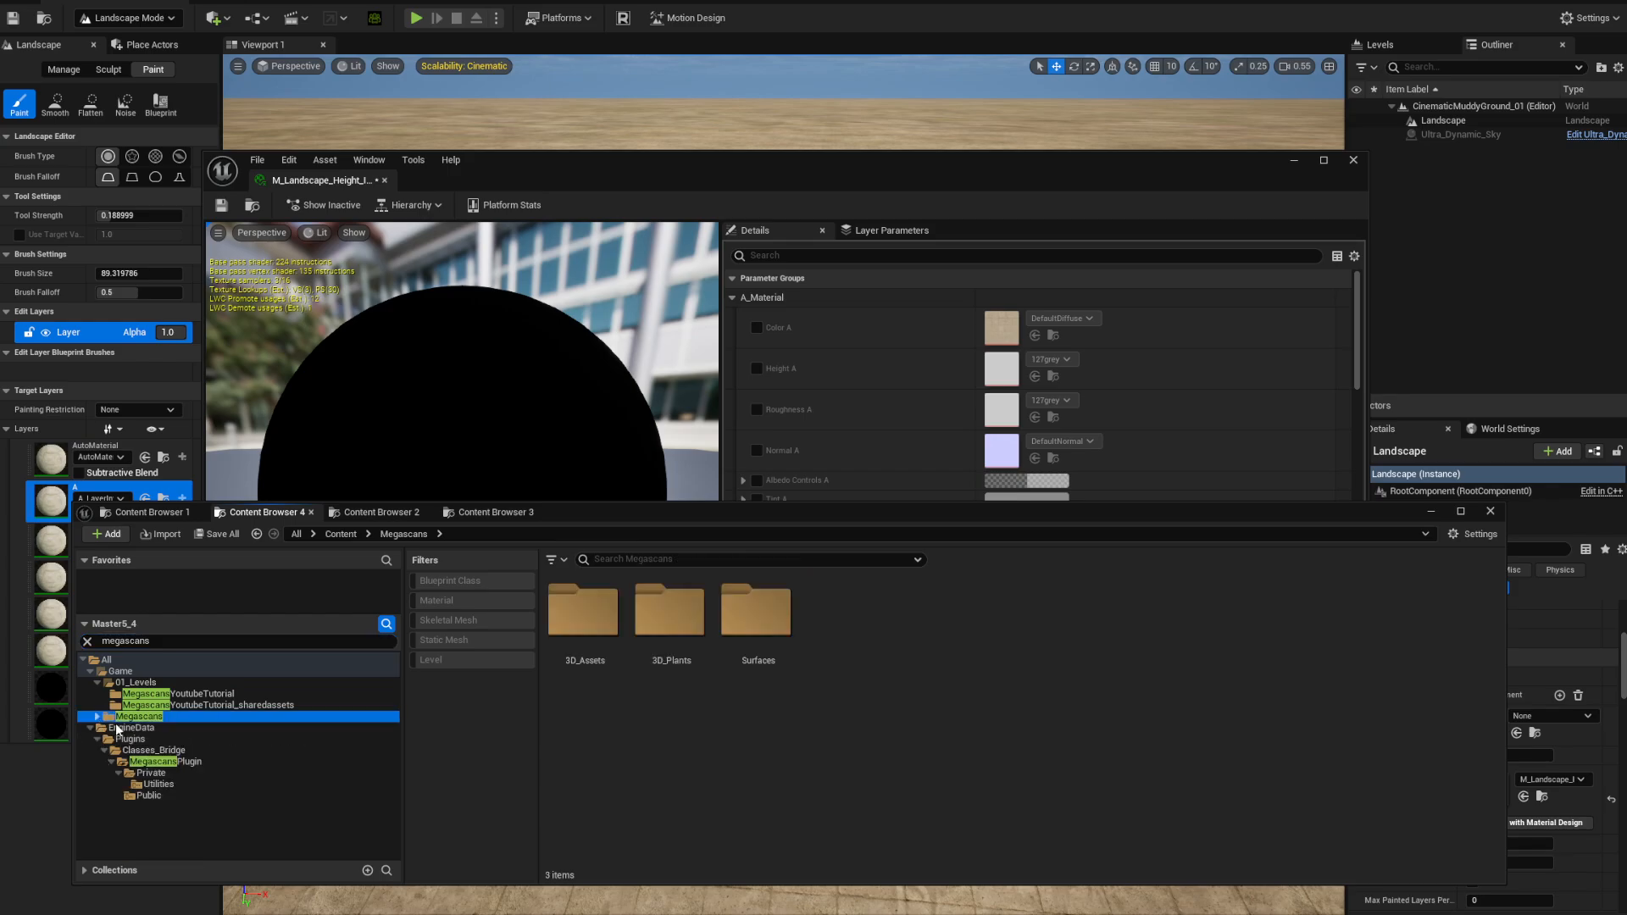
{"action": "double_click", "coordinate": [764, 625]}
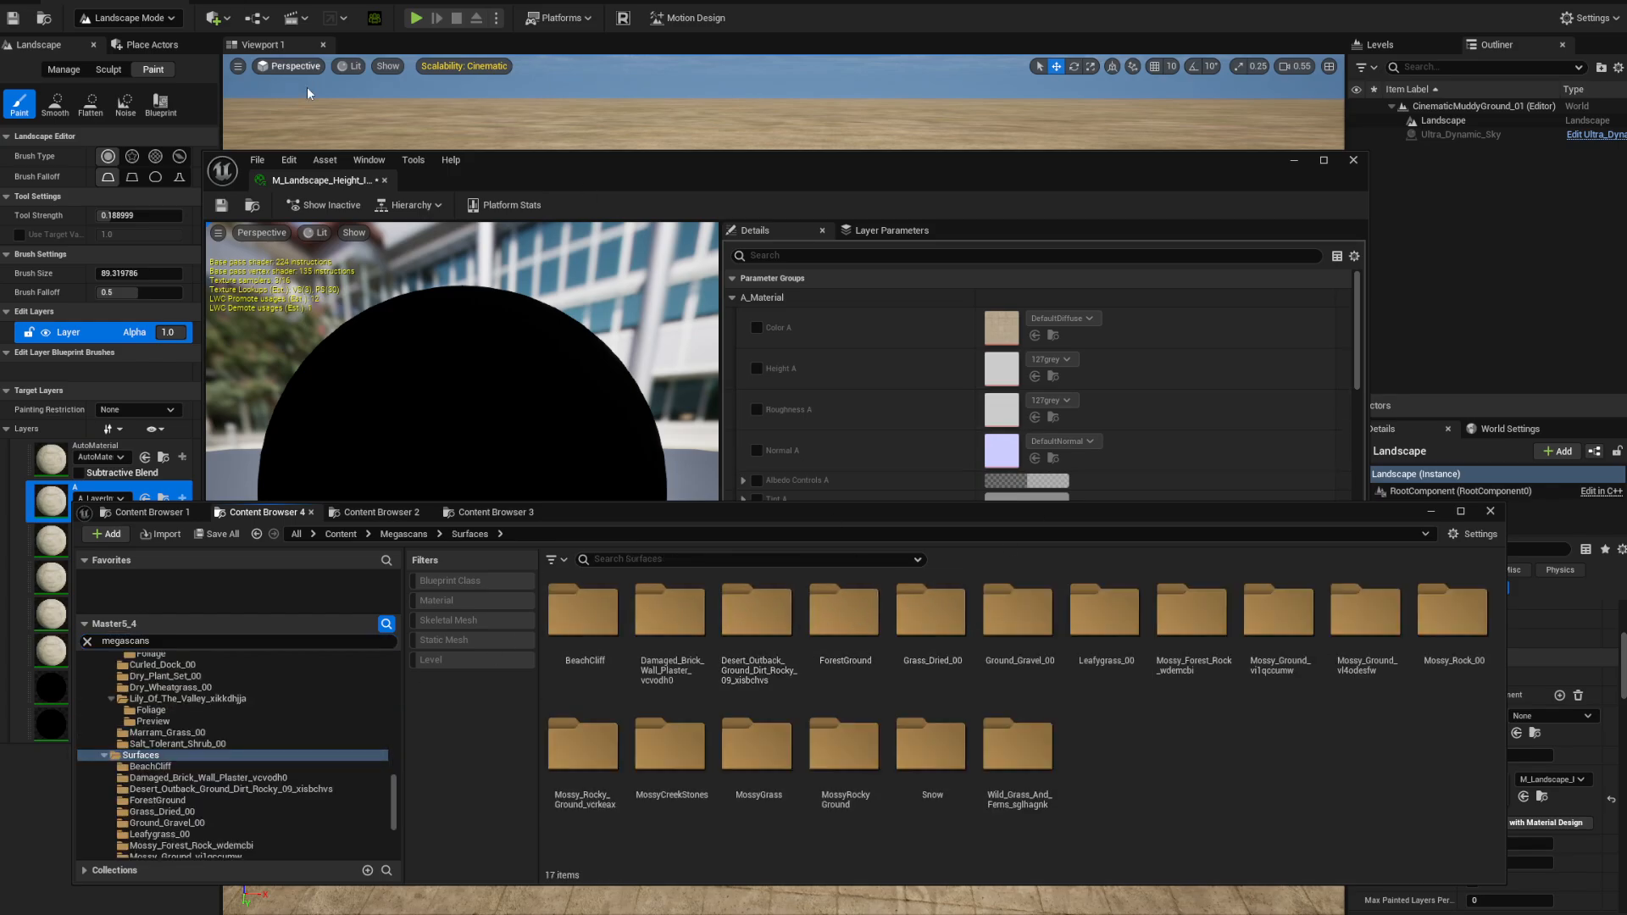
- Browse Quixel Bridge's Surfaces to Bark / Other, view the Maple Tree Trunk asset's download options, and minimize Bridge
{"action": "left_click", "coordinate": [218, 18]}
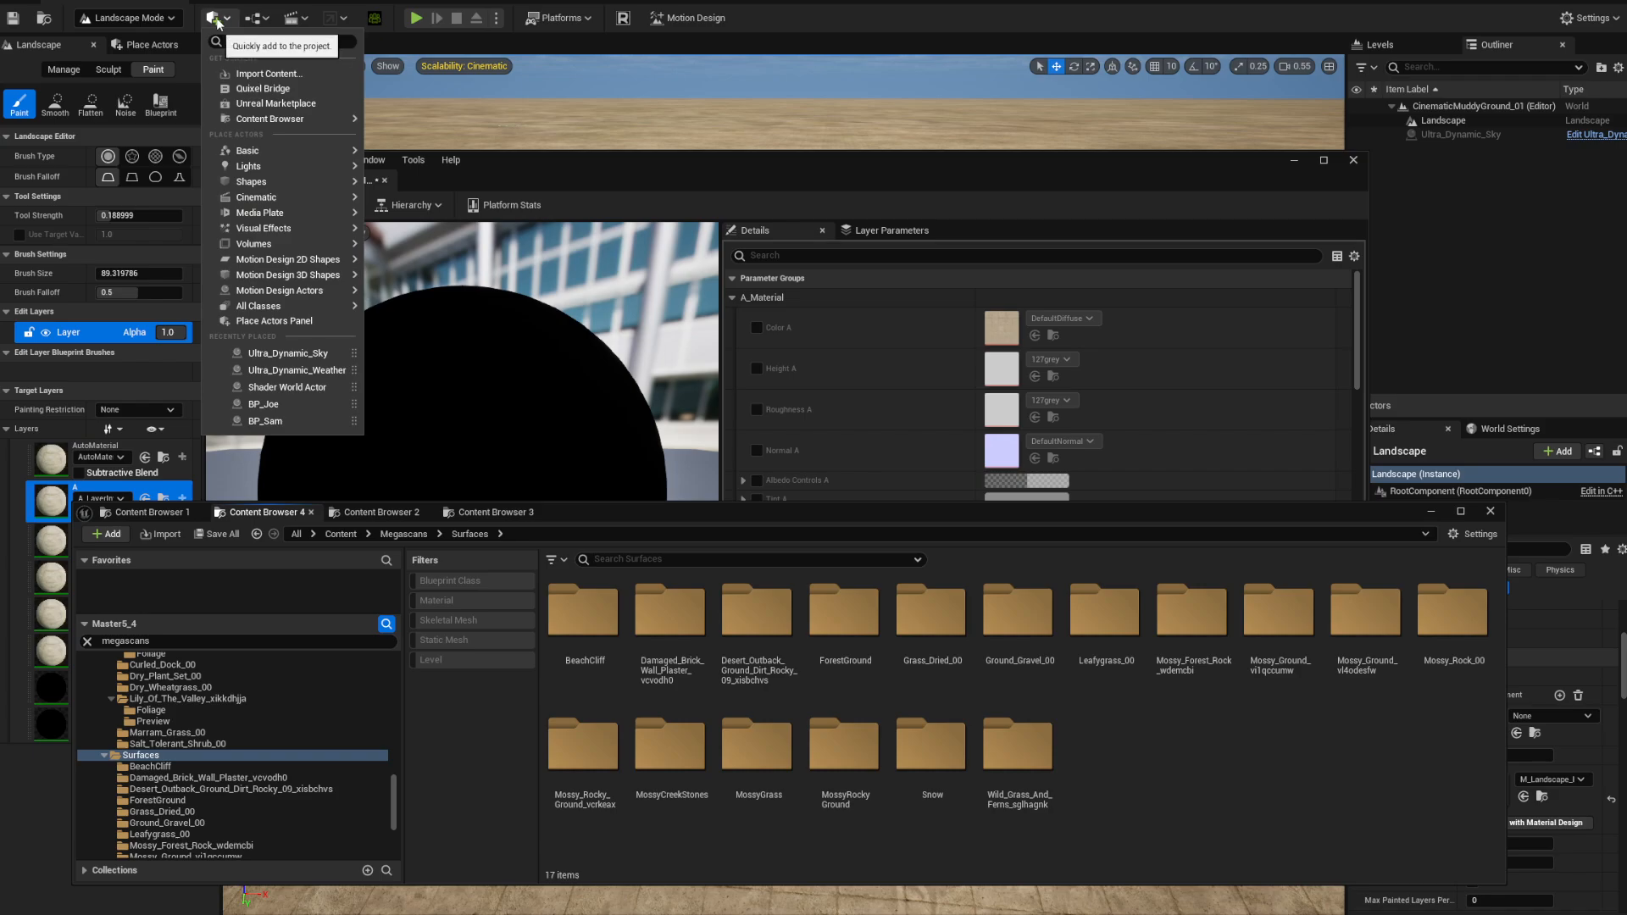
{"action": "left_click", "coordinate": [271, 90]}
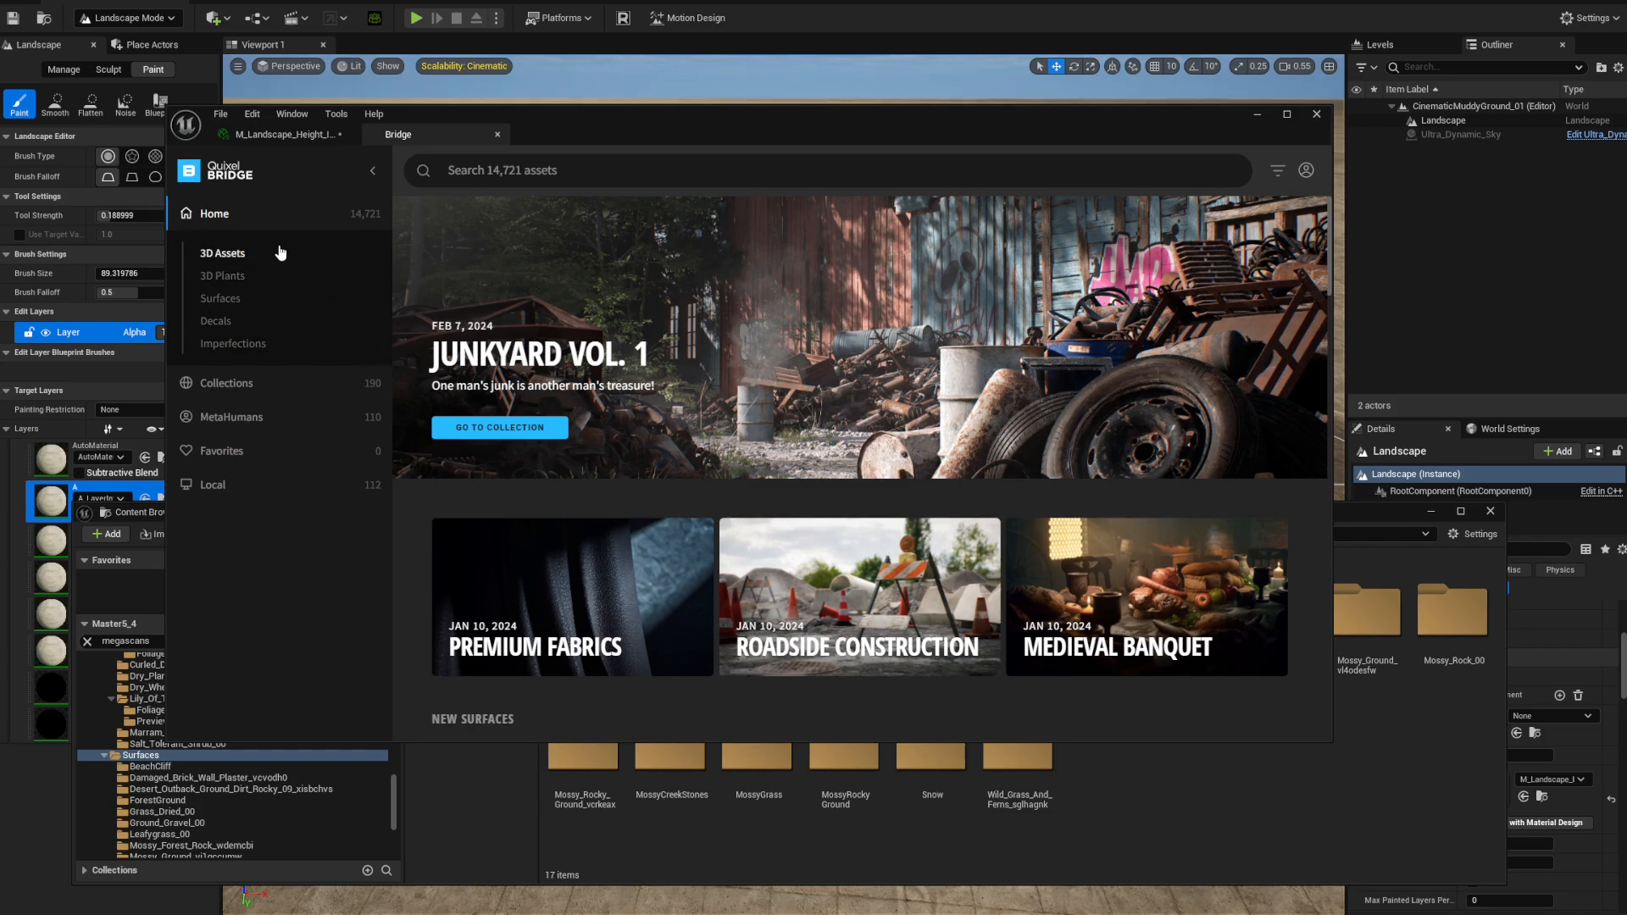
{"action": "left_click", "coordinate": [222, 300]}
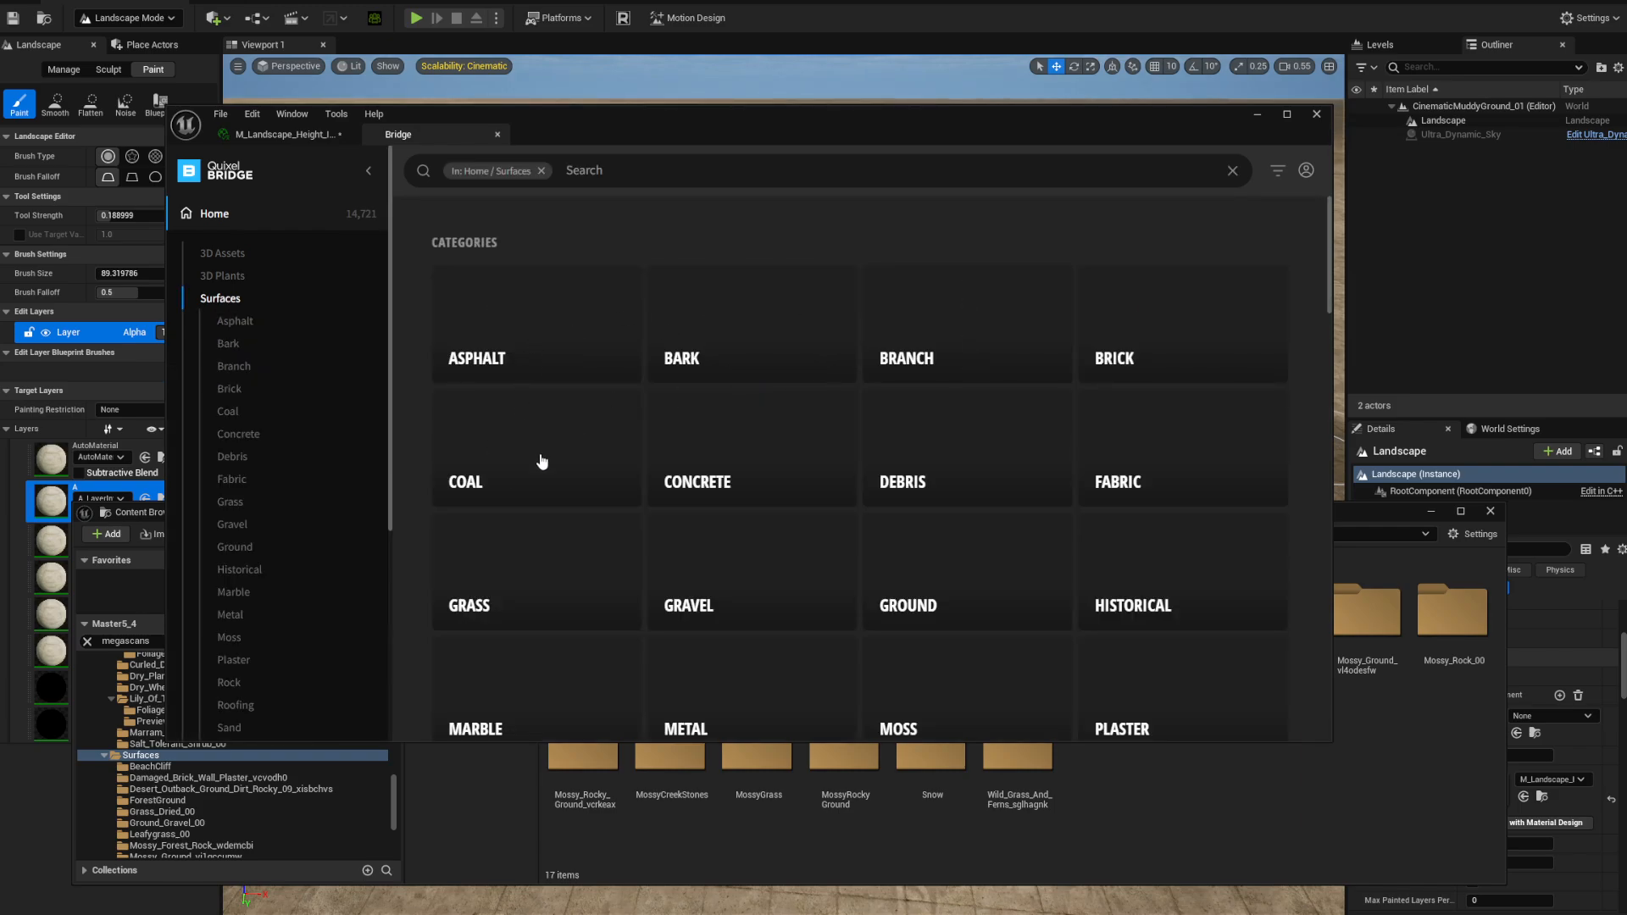
{"action": "left_click", "coordinate": [744, 334]}
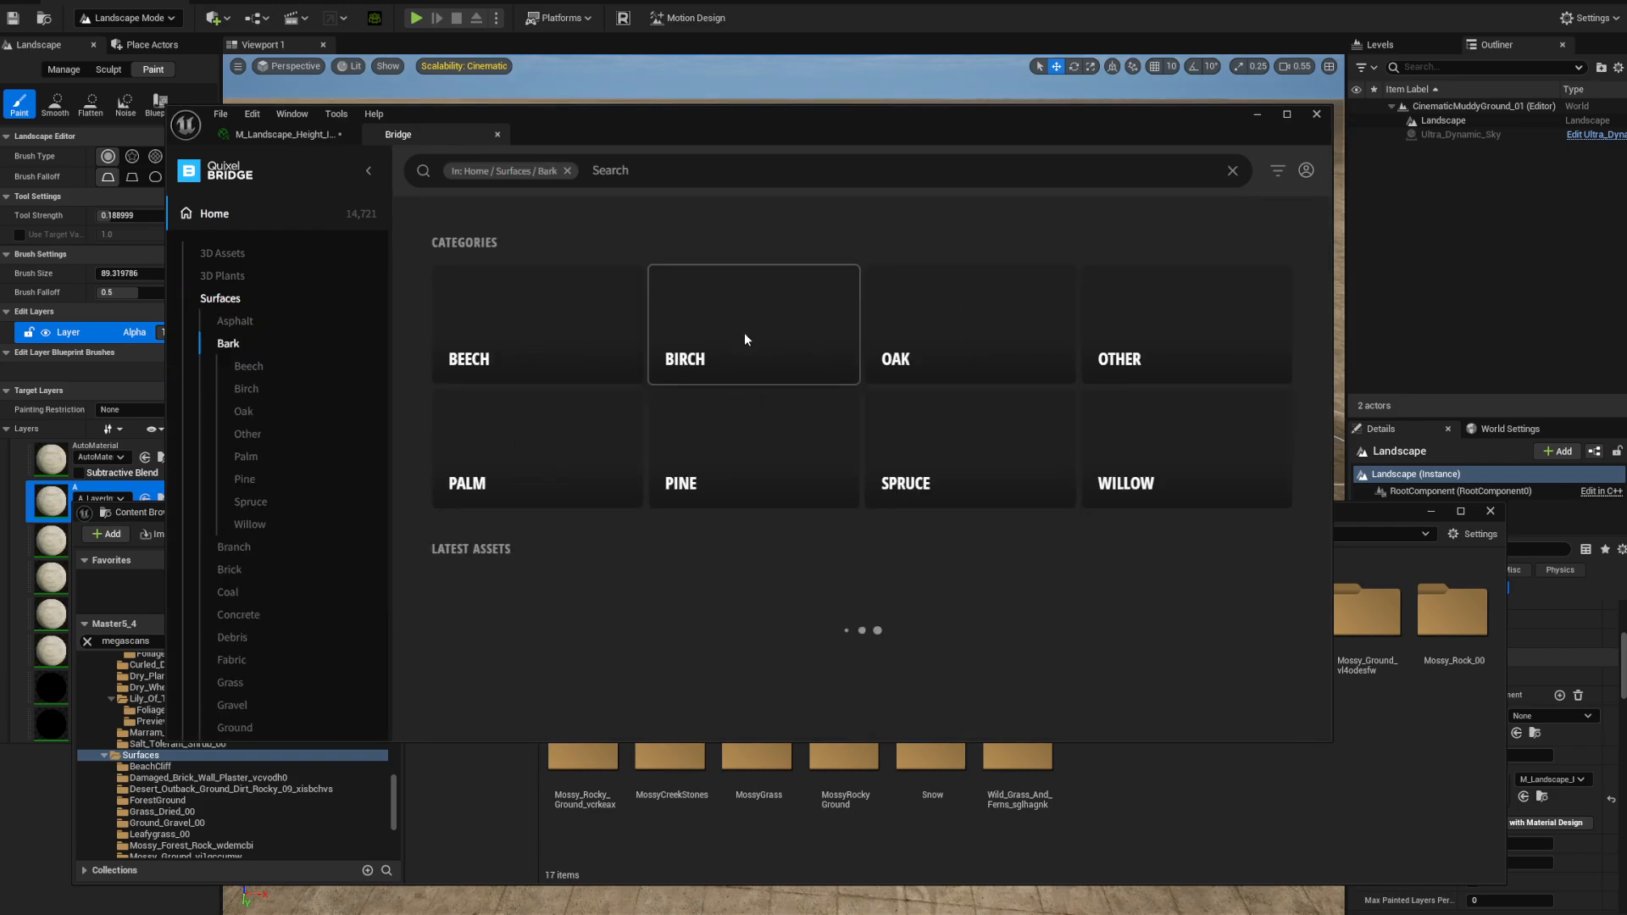
{"action": "left_click", "coordinate": [744, 335]}
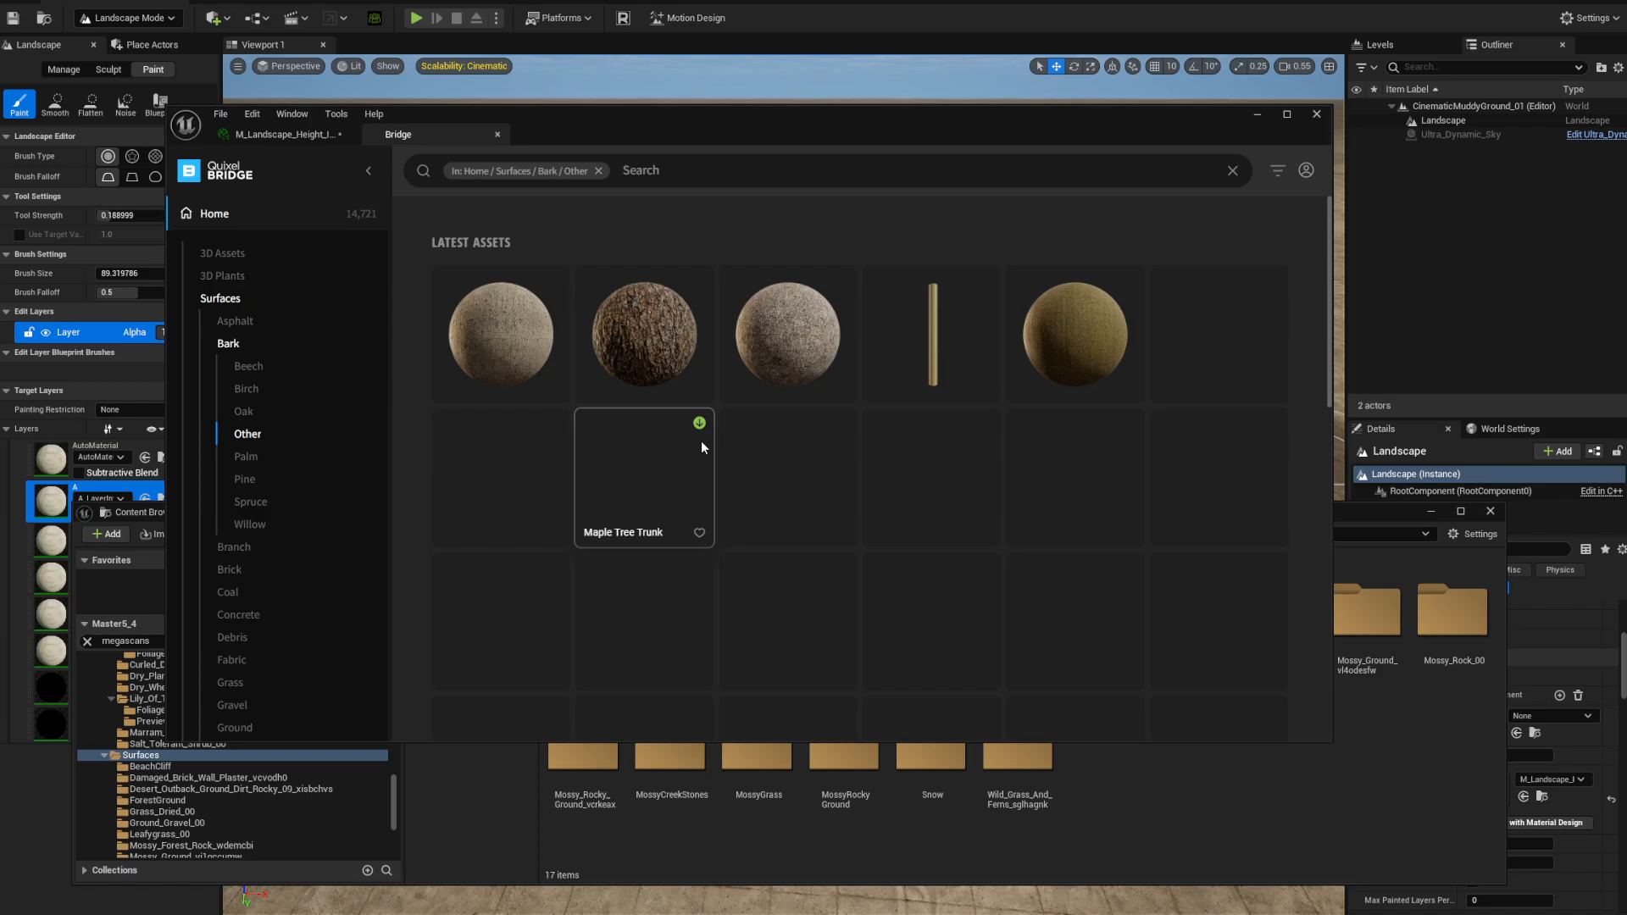
{"action": "left_click", "coordinate": [666, 474]}
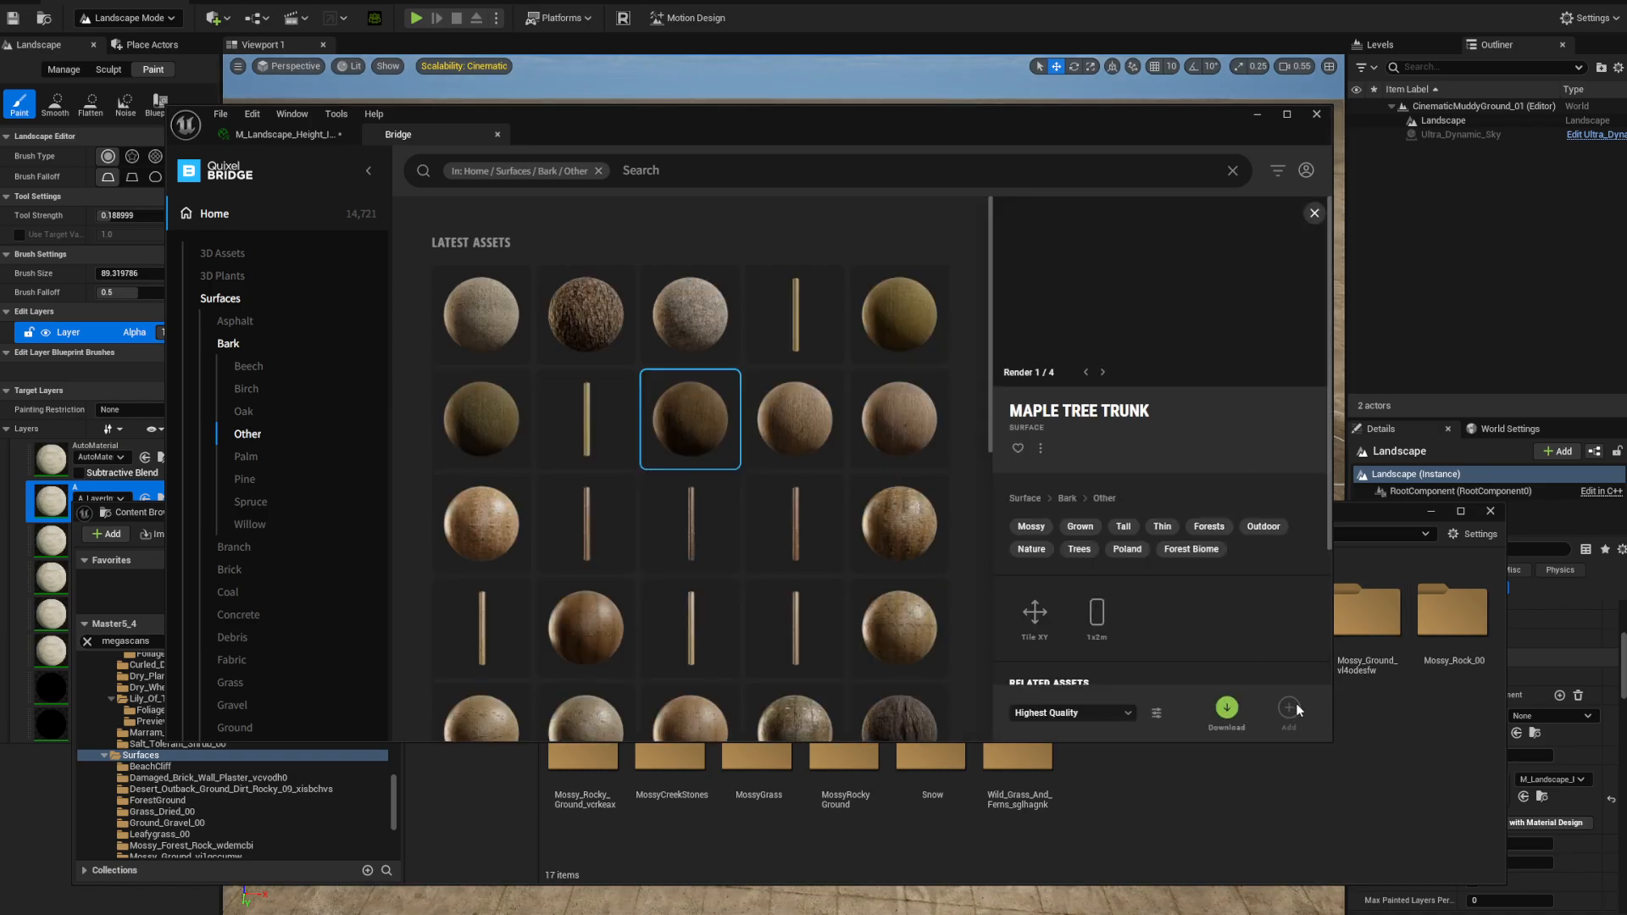
{"action": "left_click", "coordinate": [1257, 115]}
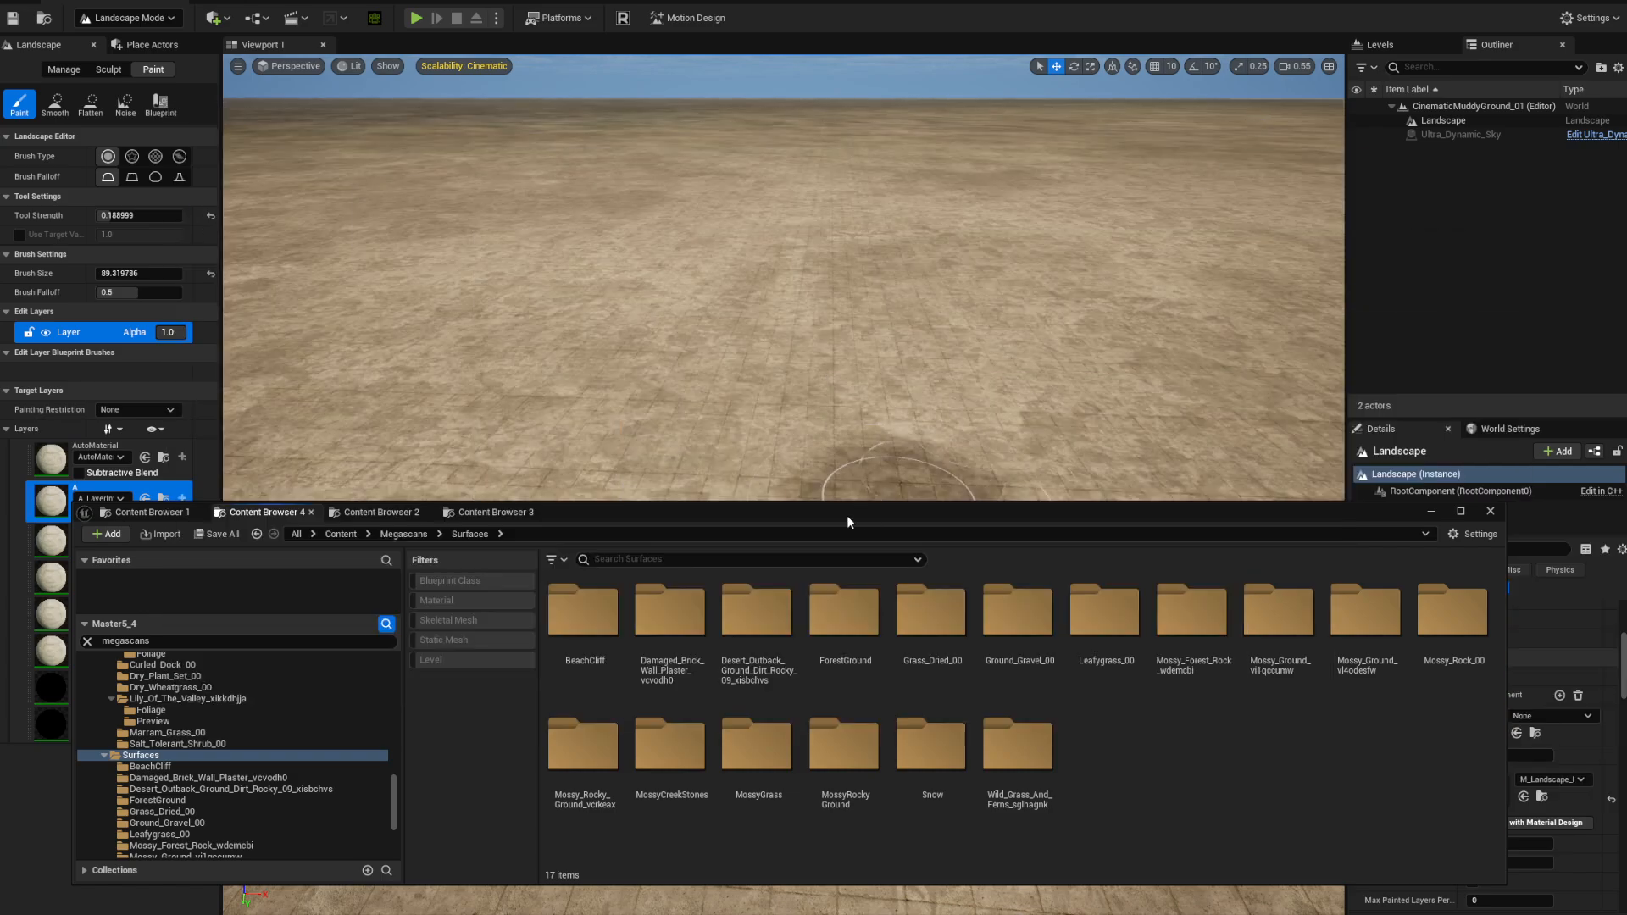
- Switch from Landscape mode to Selection mode and reposition the content browser over the lower part of the viewport
{"action": "left_click_drag", "start_coordinate": [909, 507], "coordinate": [903, 449]}
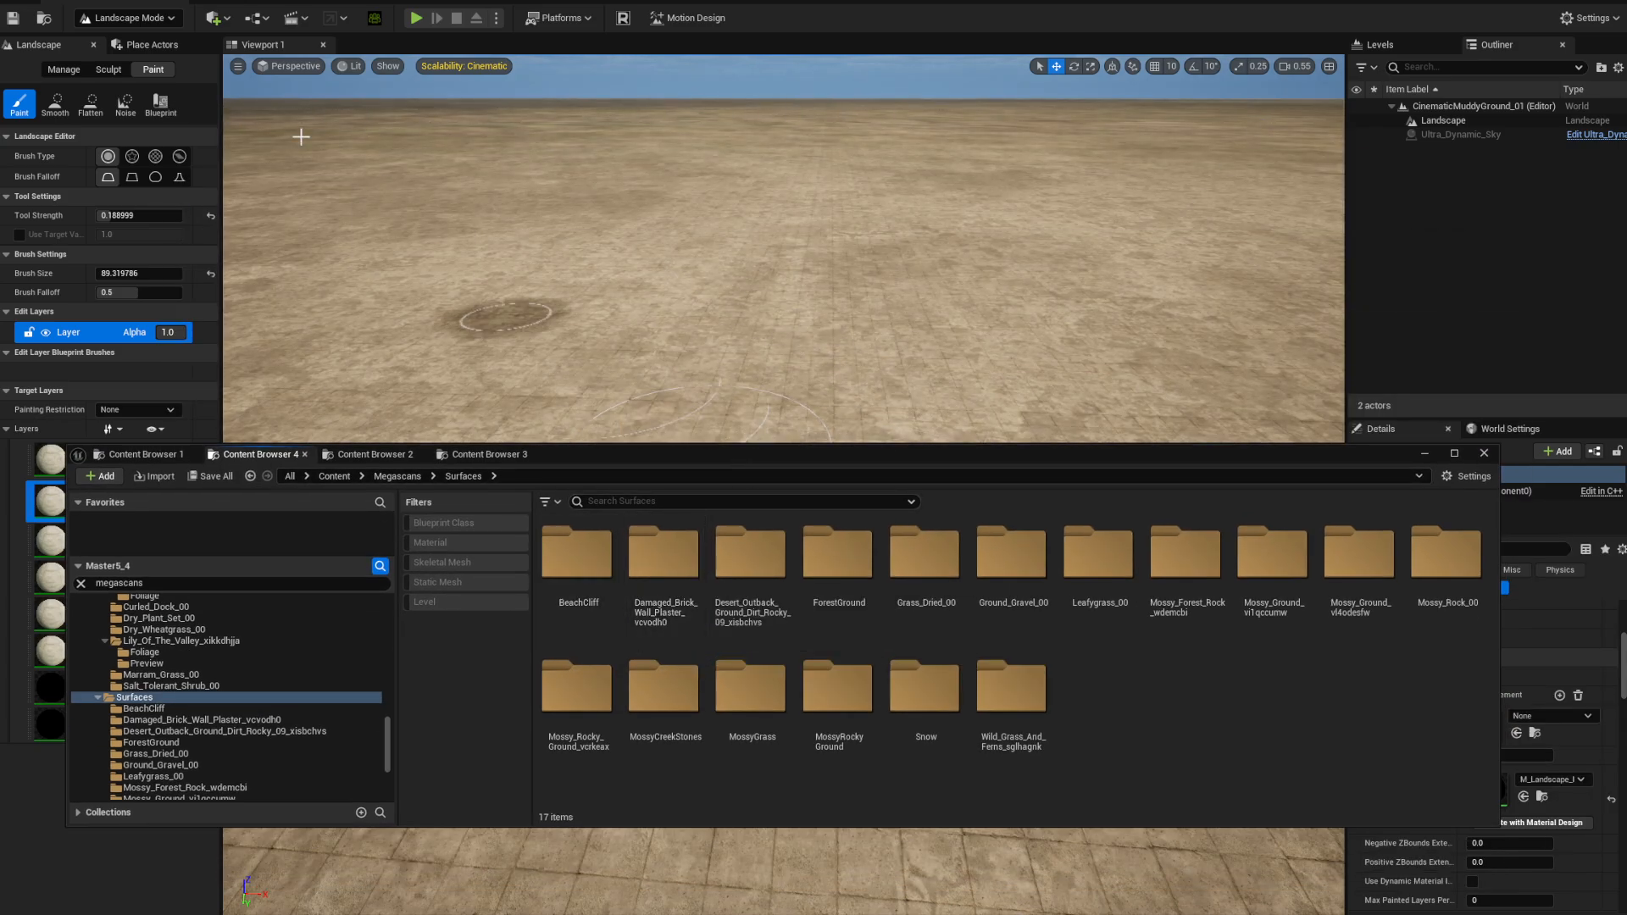
{"action": "left_click", "coordinate": [147, 18]}
{"action": "left_click", "coordinate": [129, 66]}
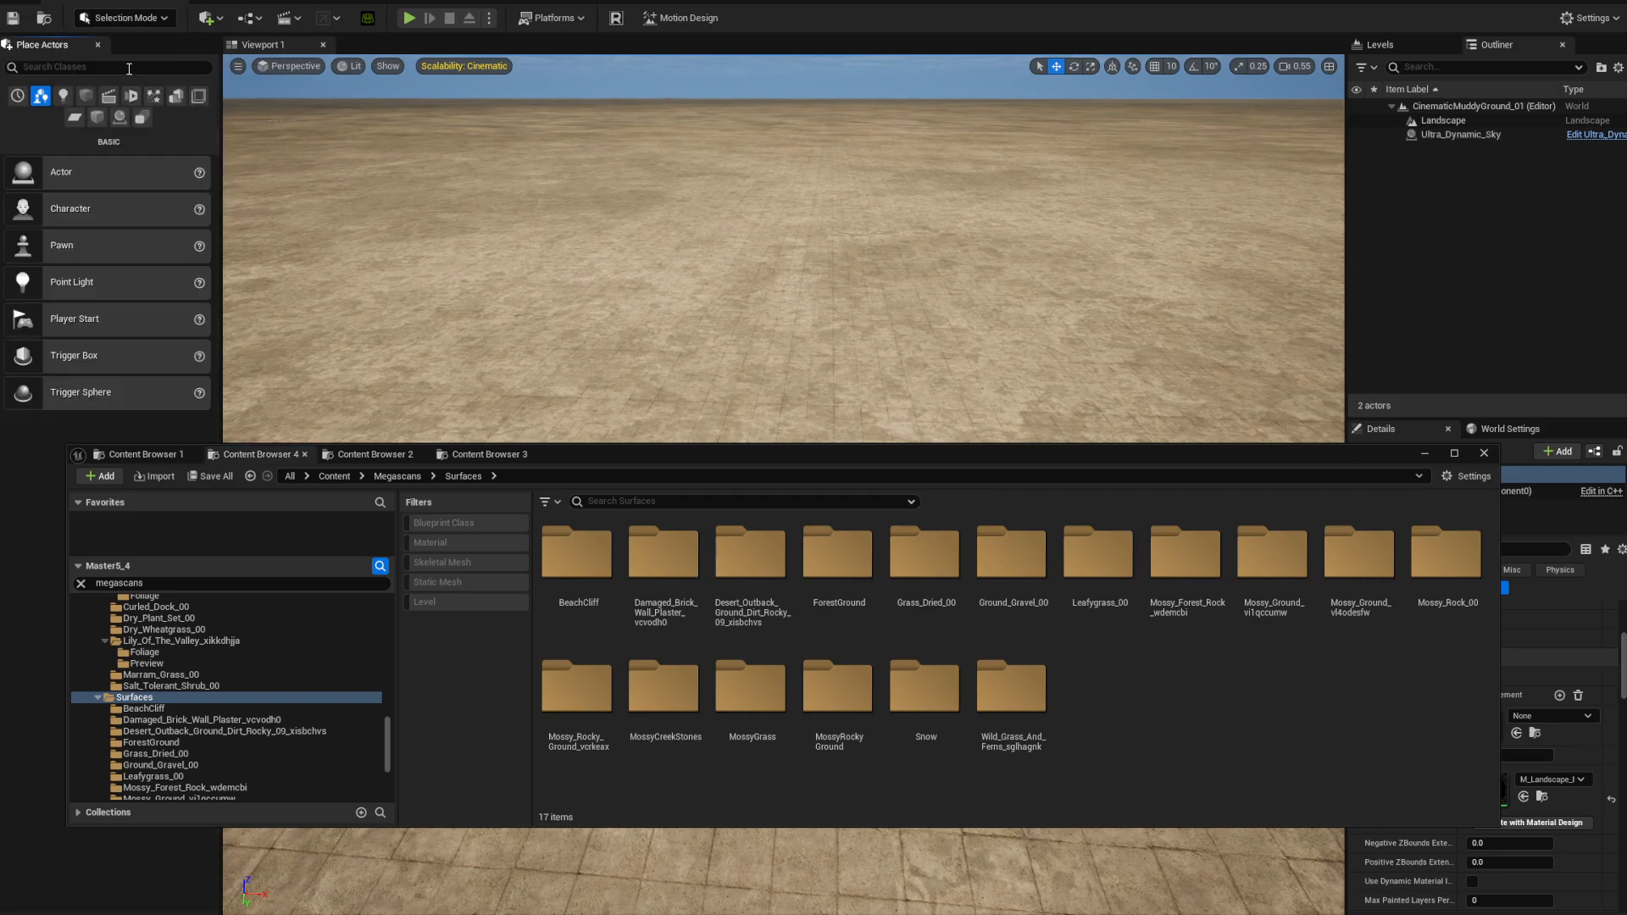
{"action": "left_click_drag", "start_coordinate": [784, 458], "coordinate": [721, 487]}
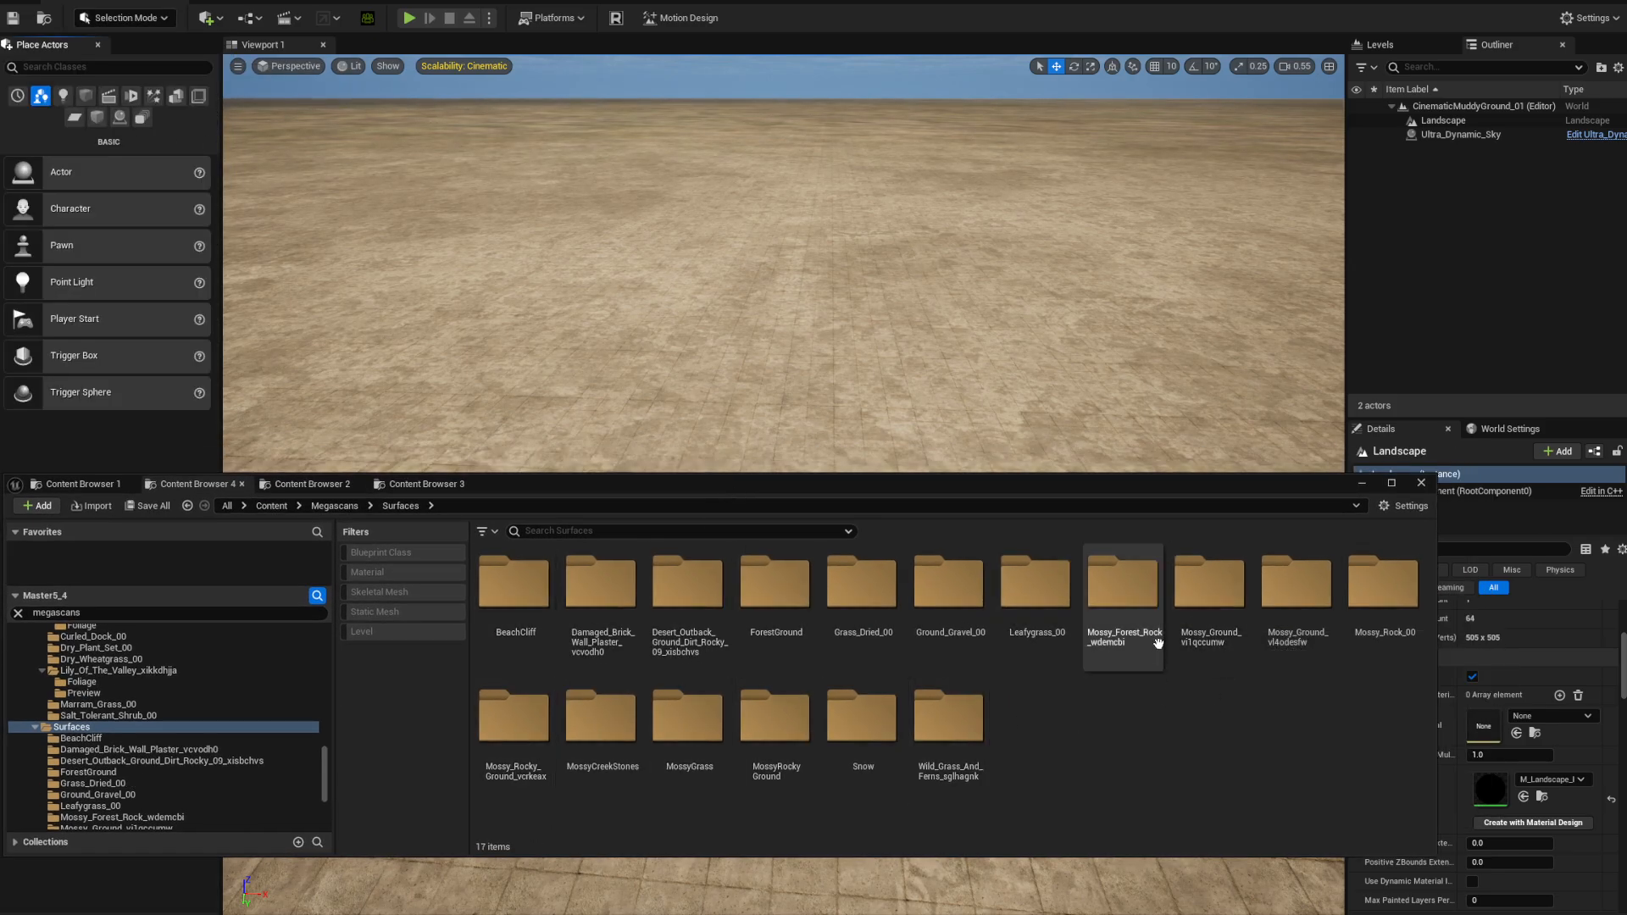
- Examine the textures and materials in the Leafygrass_00, Mossy_Forest_Rock_wdemcbi and Mossy_Ground_vi1qccumw surface folders
{"action": "double_click", "coordinate": [1033, 614]}
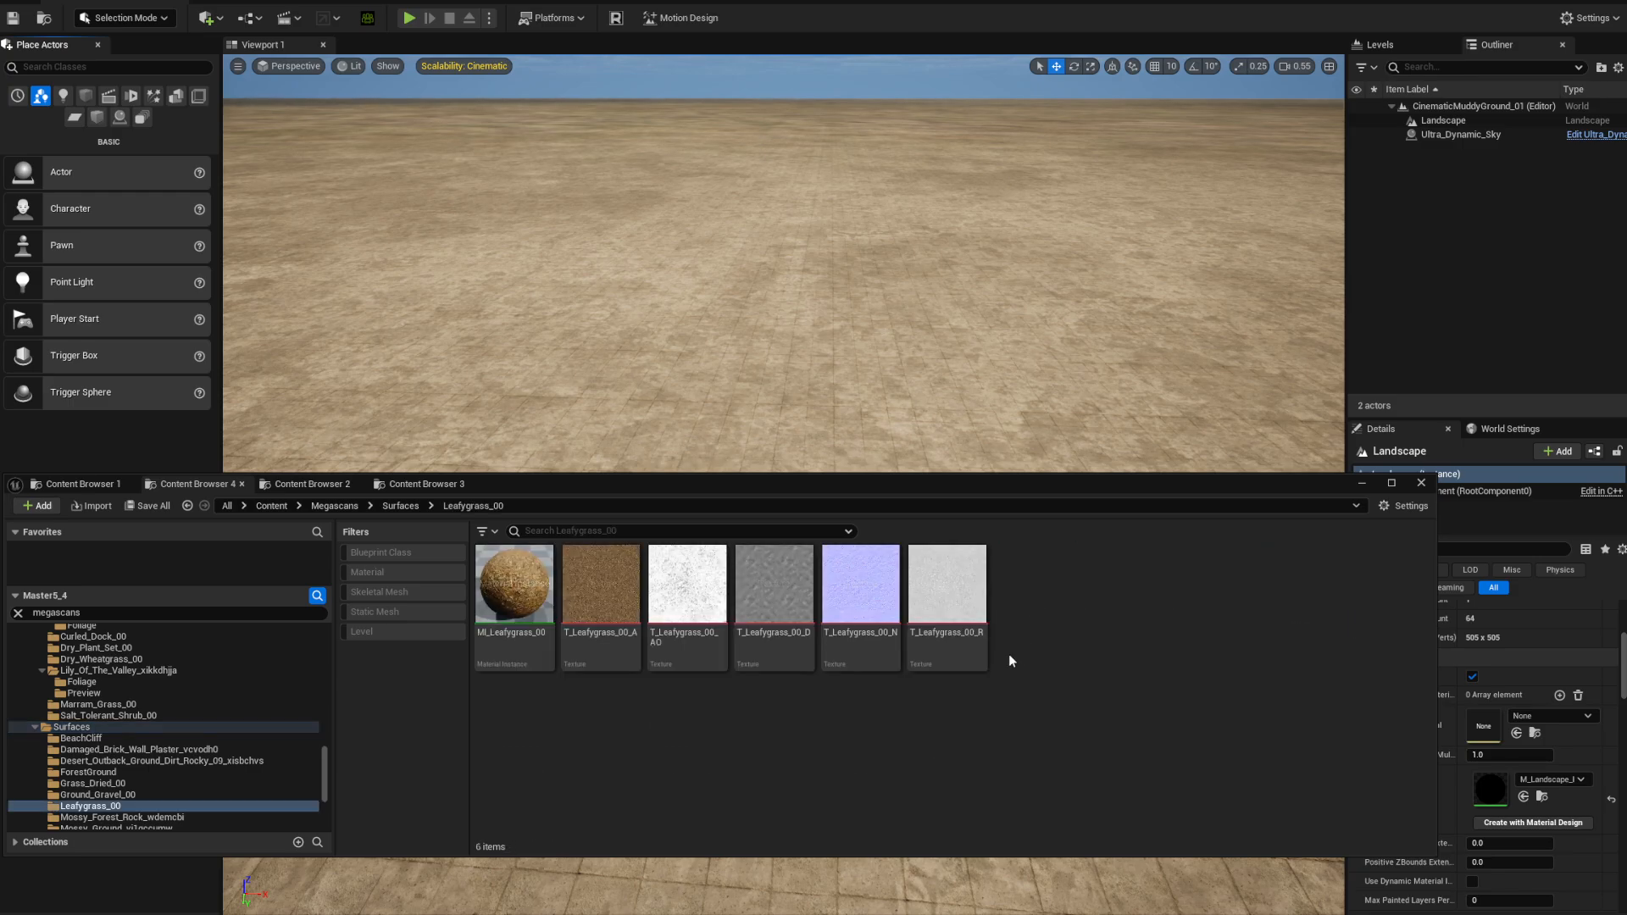
{"action": "left_click", "coordinate": [312, 484]}
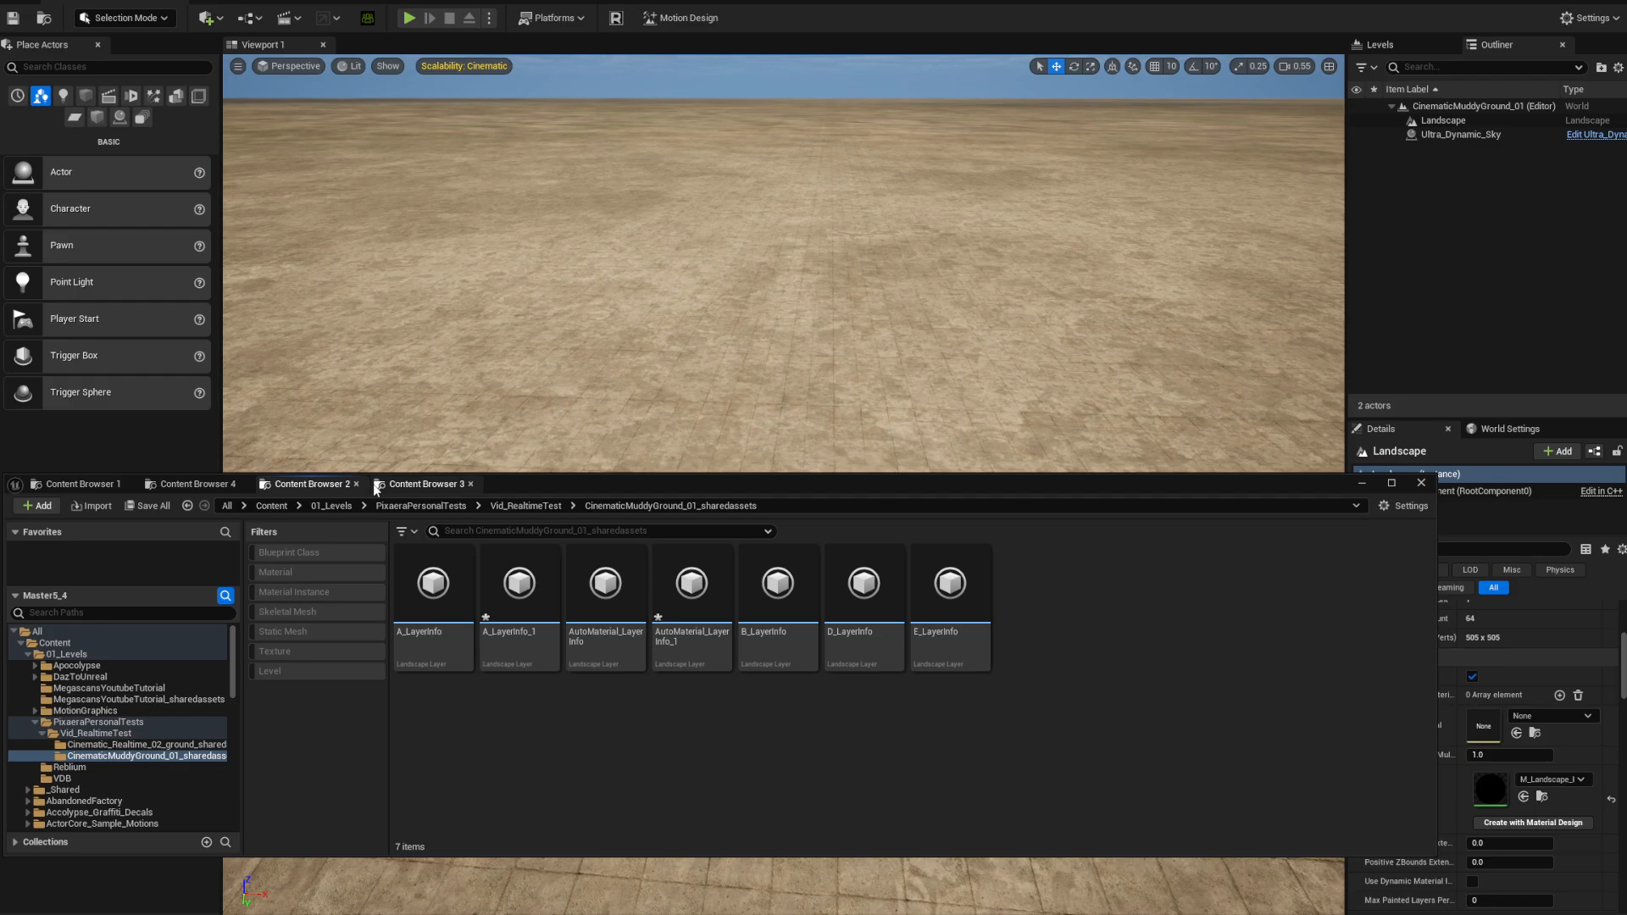
{"action": "left_click", "coordinate": [225, 488]}
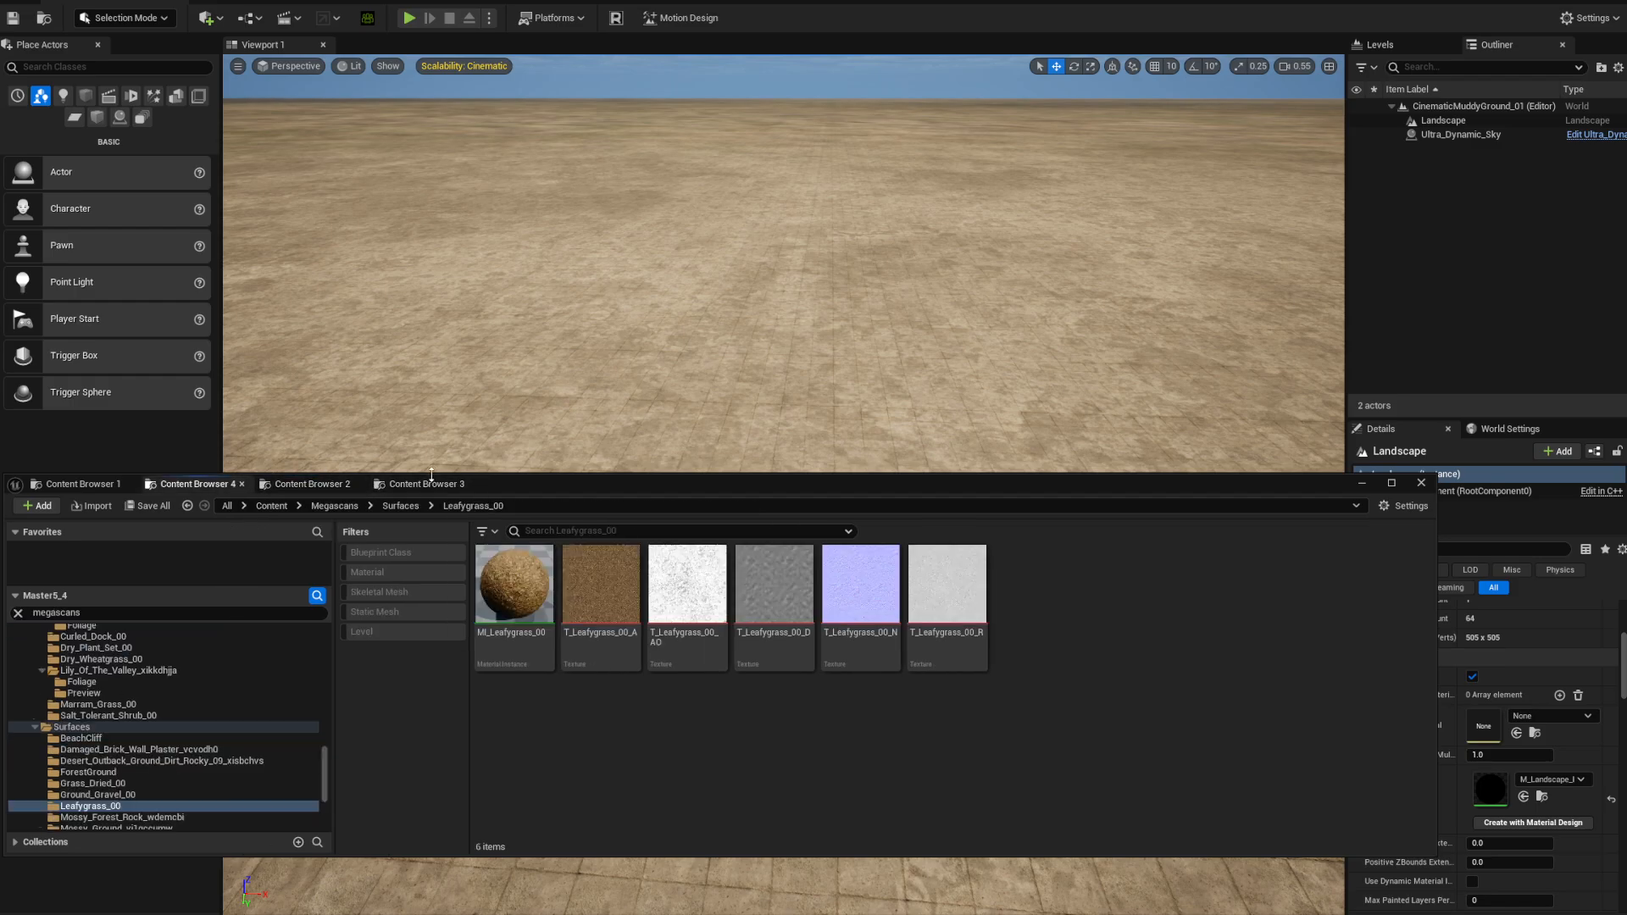
{"action": "left_click", "coordinate": [400, 506]}
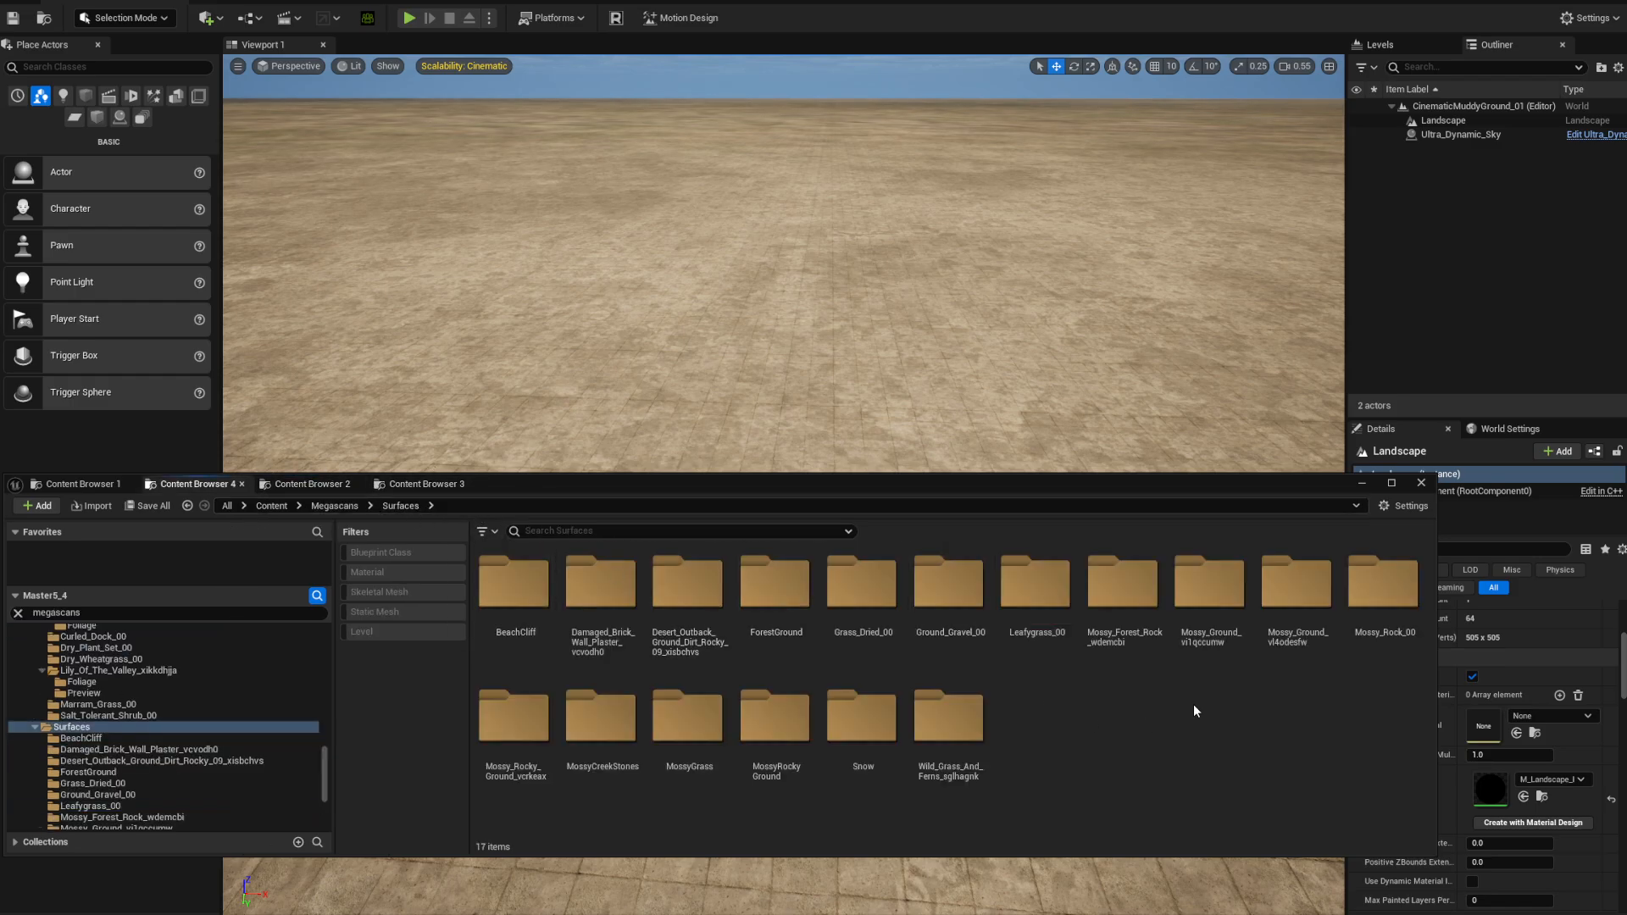
{"action": "double_click", "coordinate": [1117, 583]}
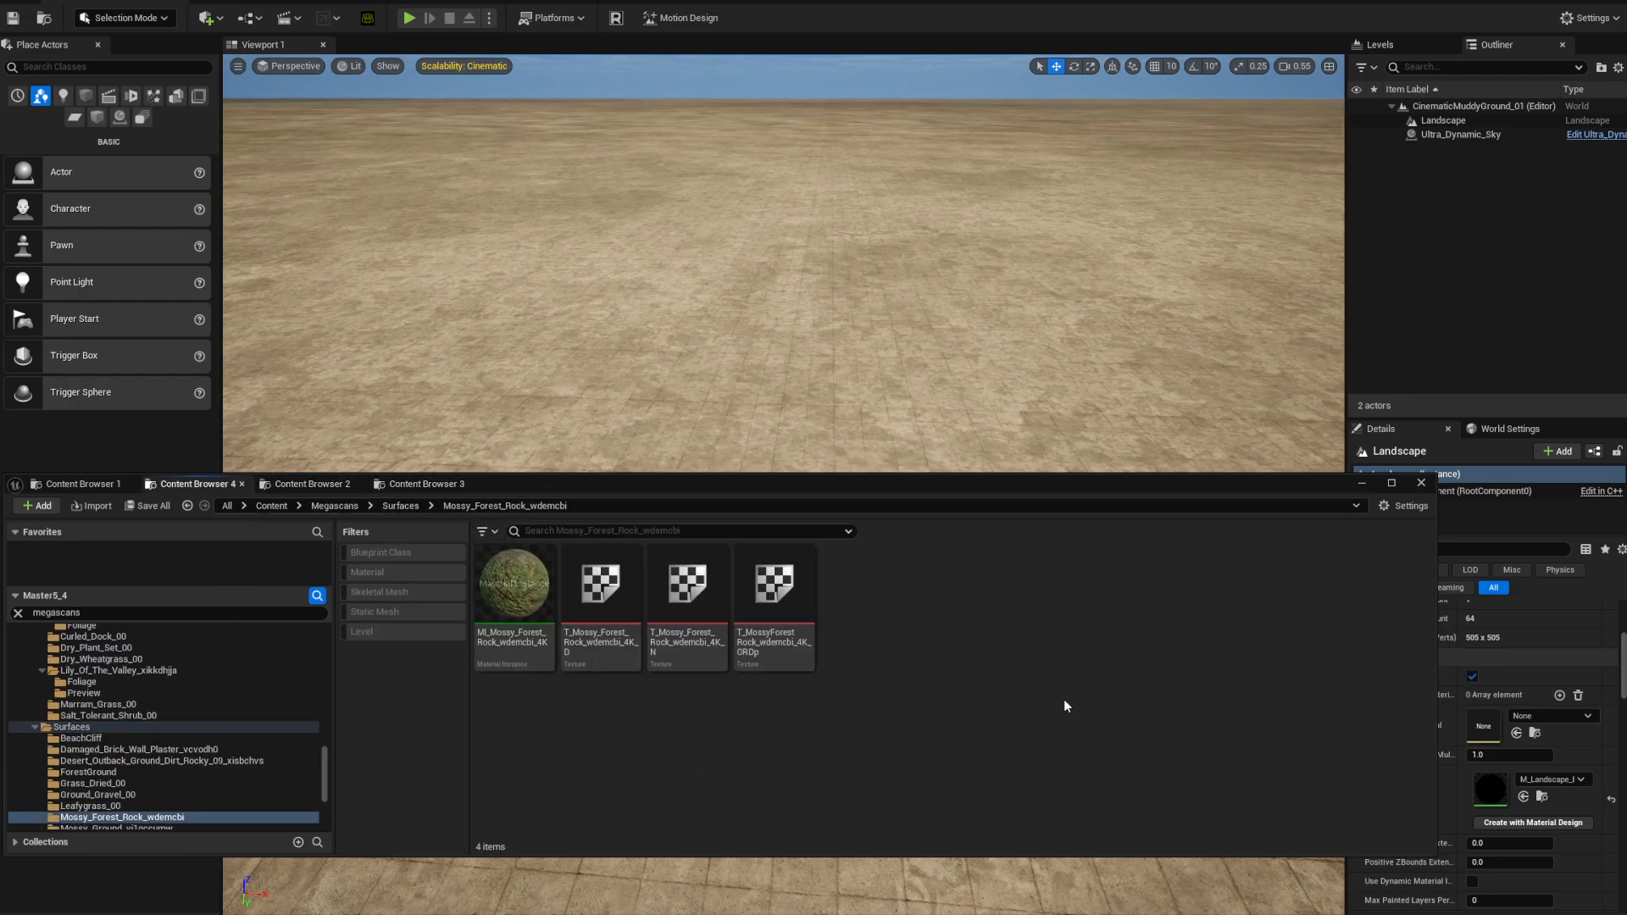
{"action": "left_click", "coordinate": [398, 507]}
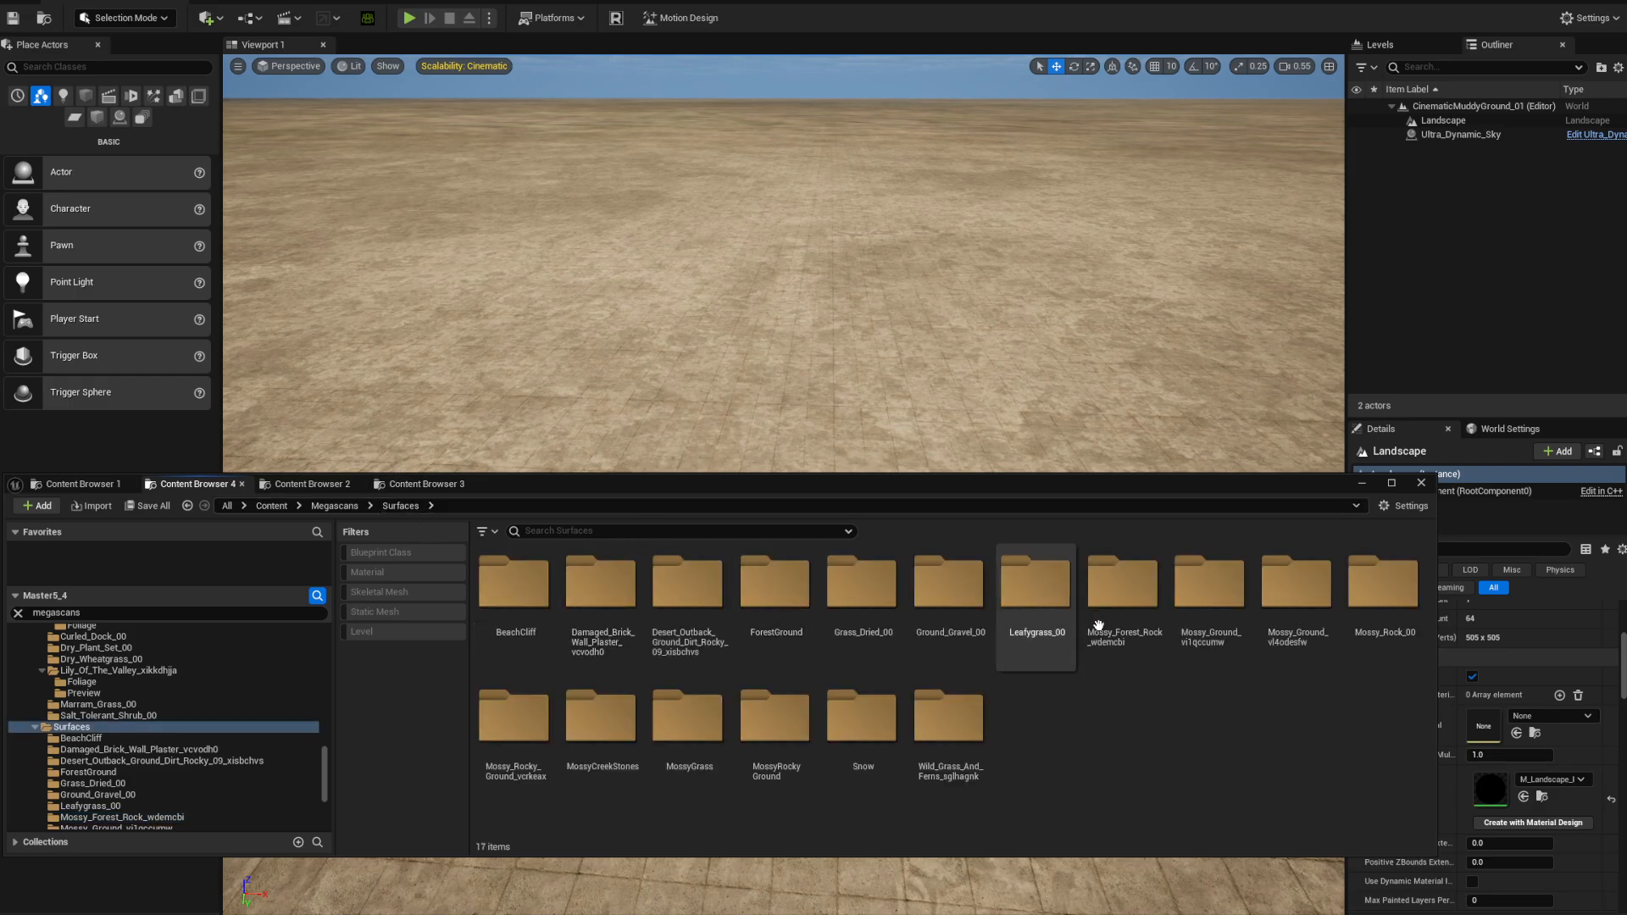
{"action": "double_click", "coordinate": [1211, 599]}
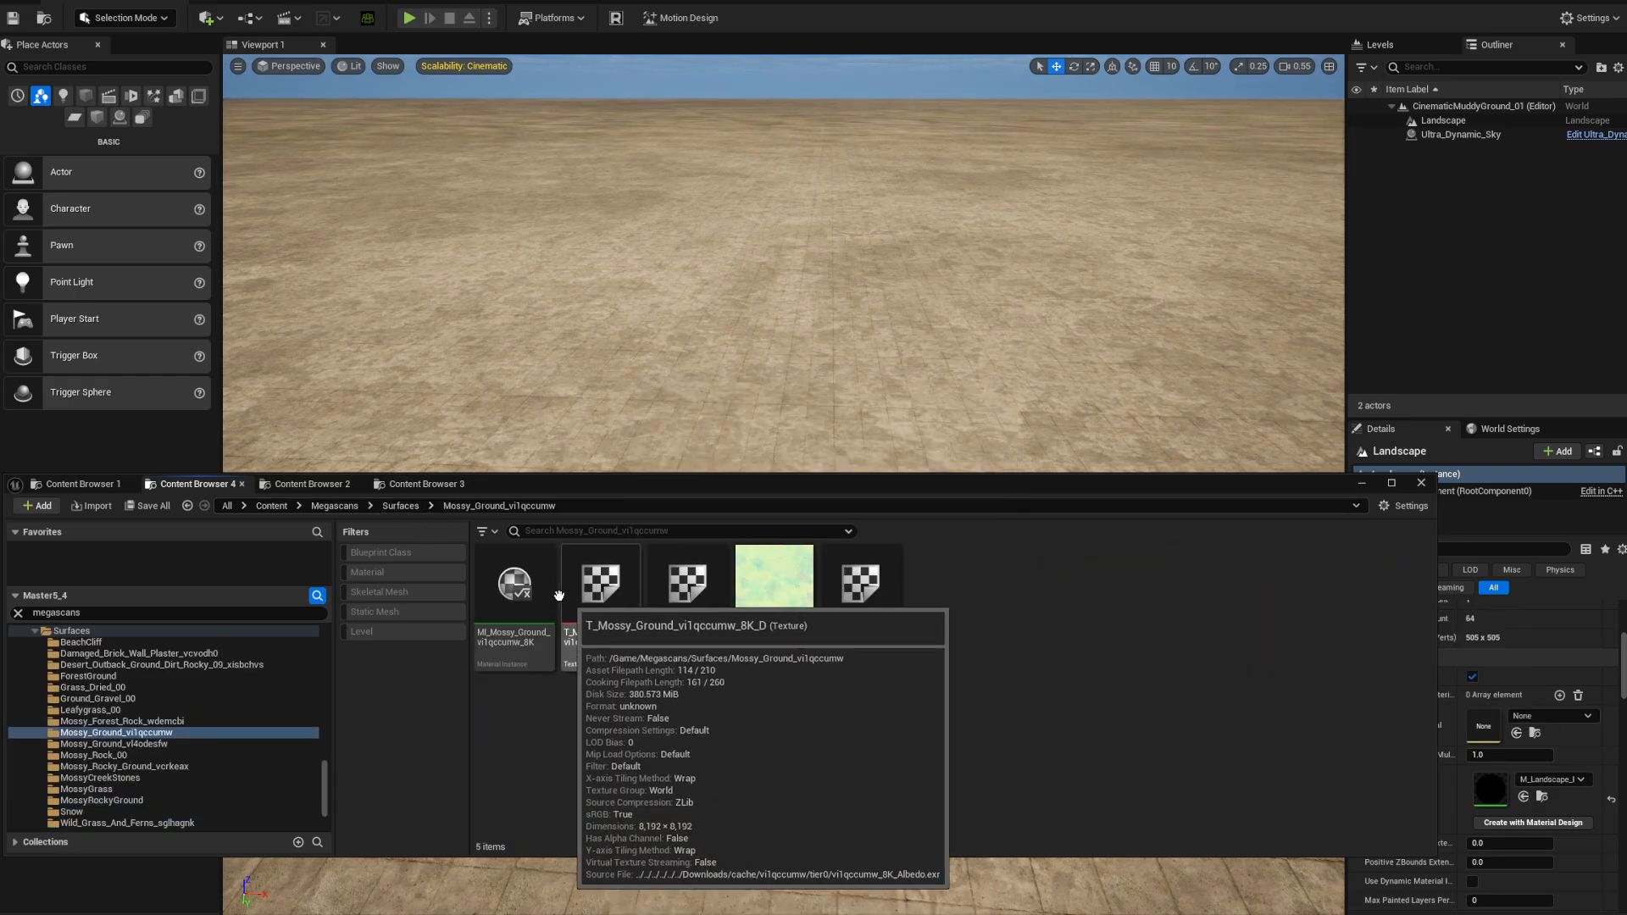
{"action": "left_click", "coordinate": [518, 593]}
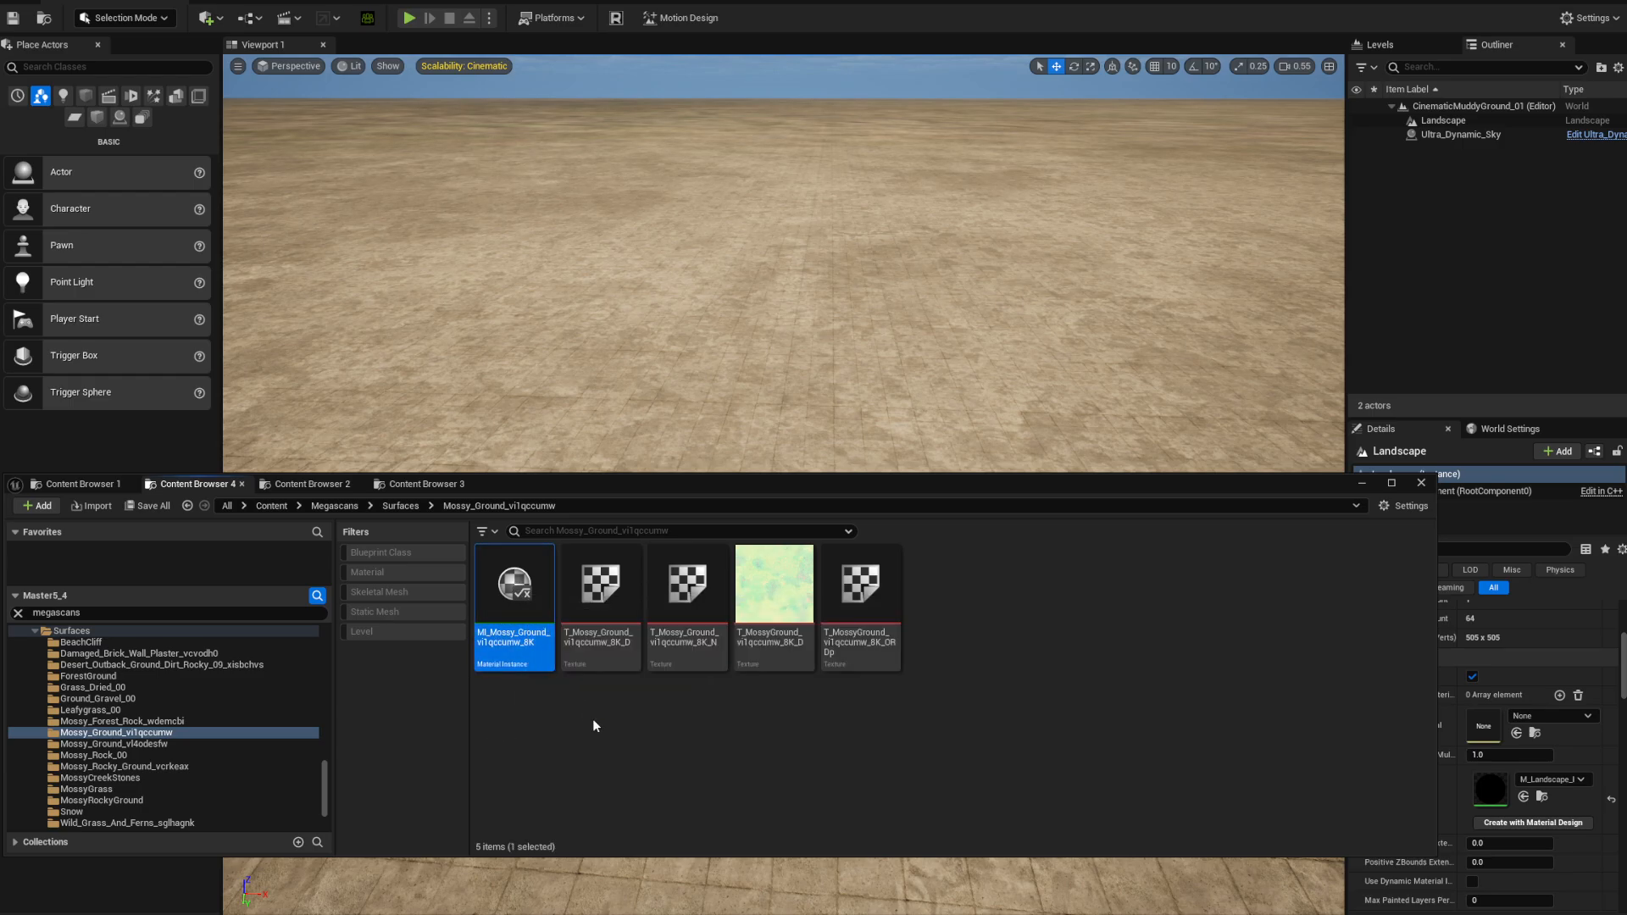
- Return to the Surfaces folder, open Mossy_Rock_00 and move the content browser clear of the landscape's details
{"action": "left_click", "coordinate": [400, 507]}
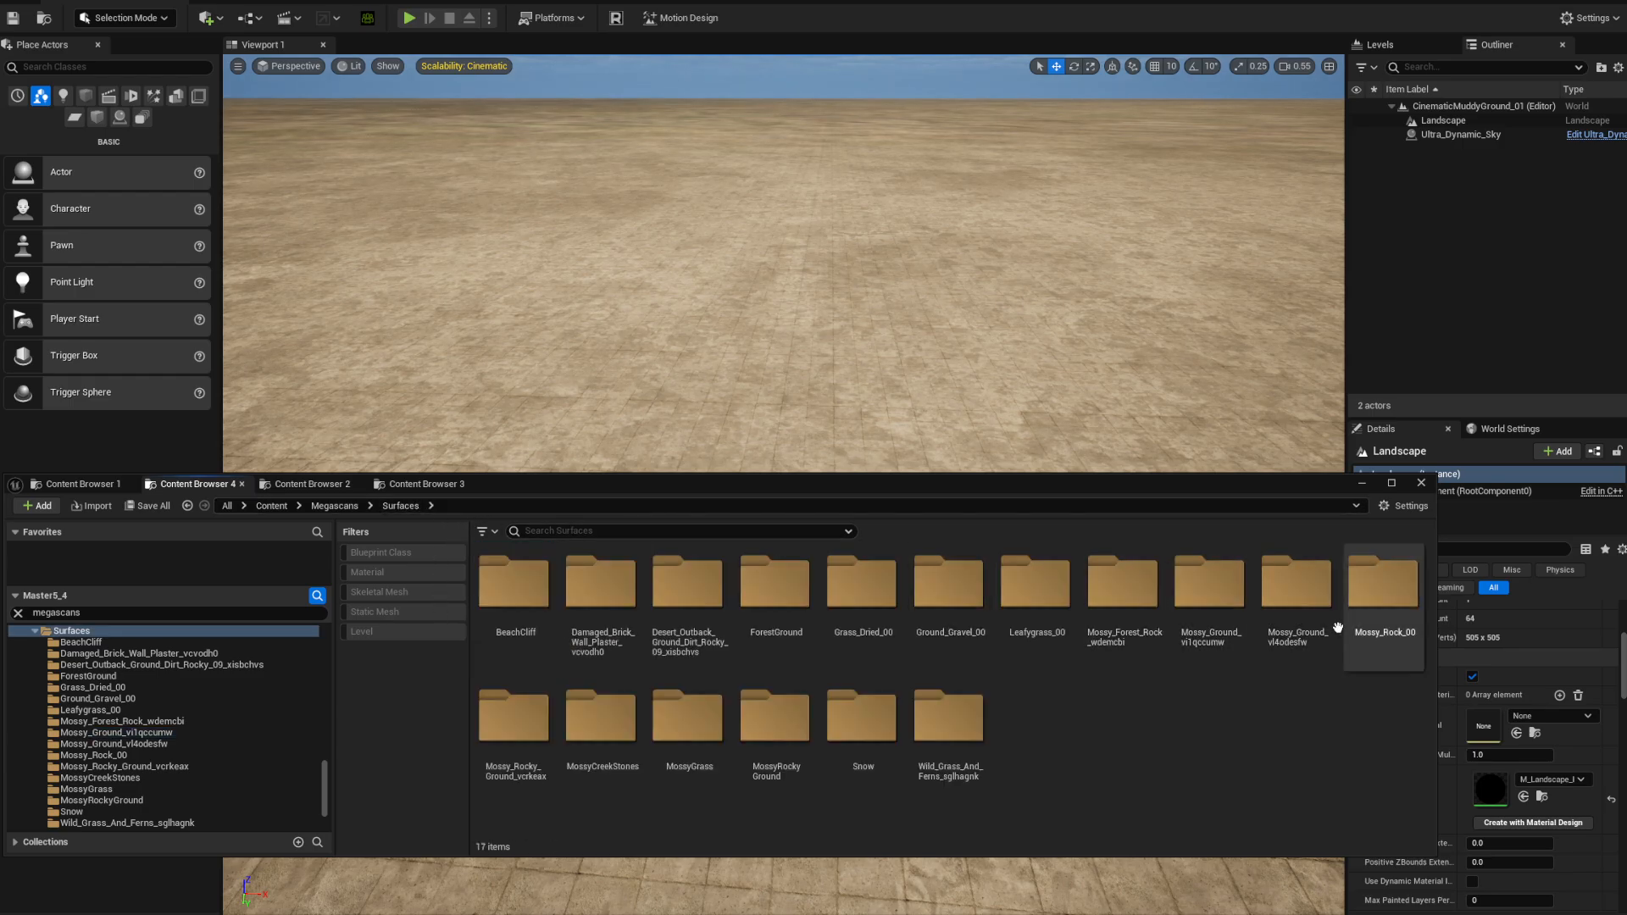
{"action": "left_click", "coordinate": [1374, 590]}
{"action": "double_click", "coordinate": [1375, 591]}
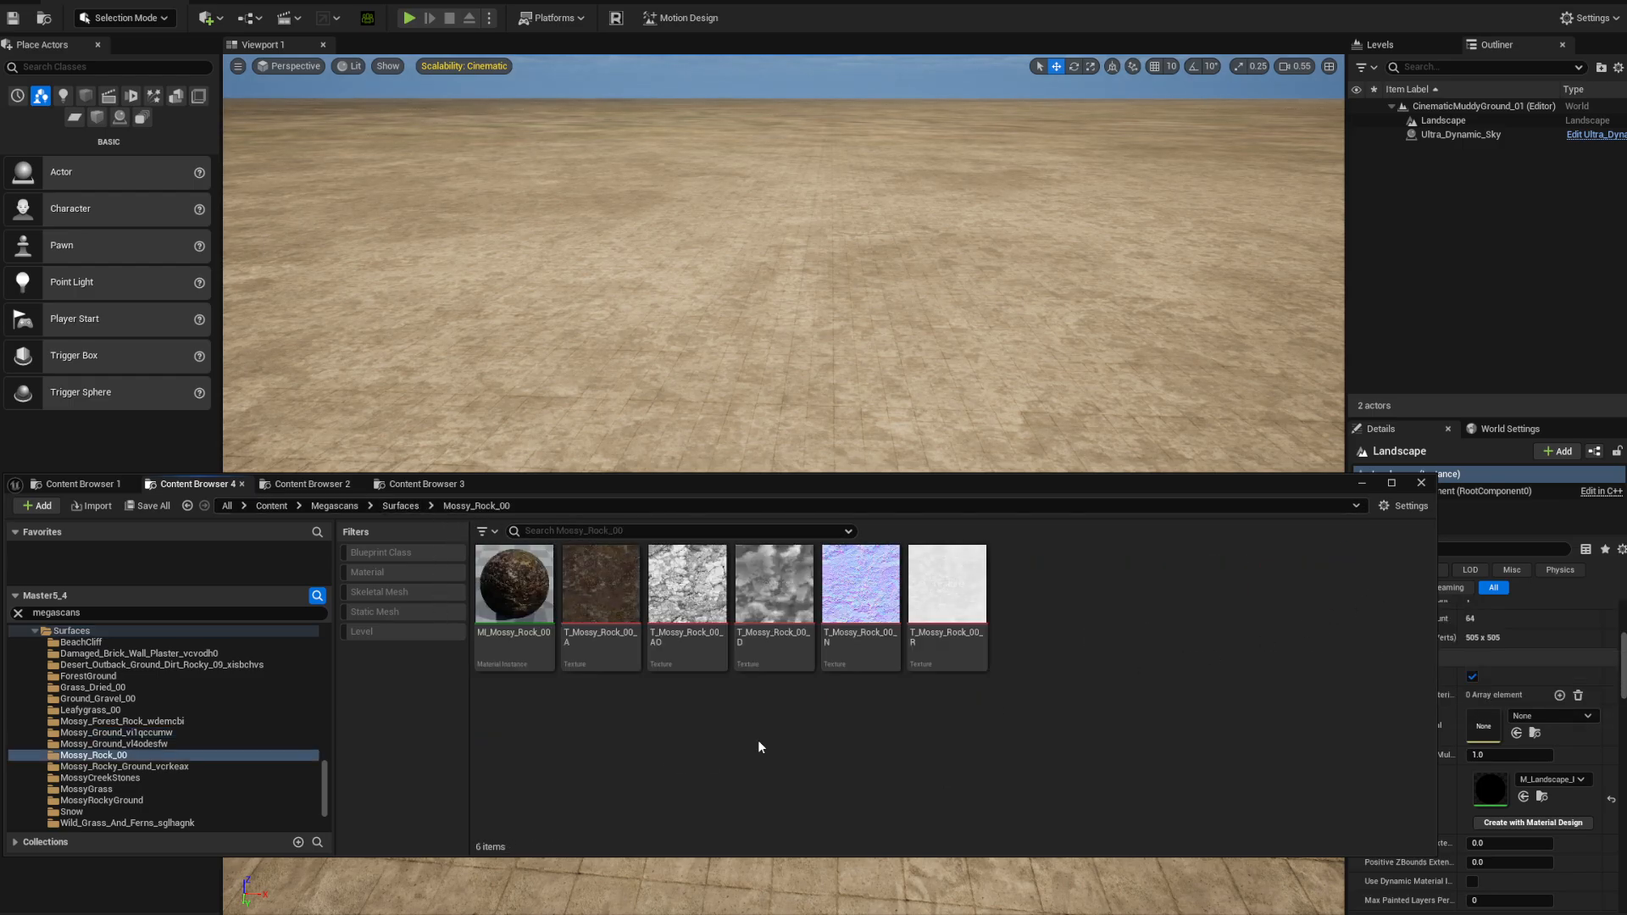
{"action": "left_click_drag", "start_coordinate": [924, 481], "coordinate": [827, 495]}
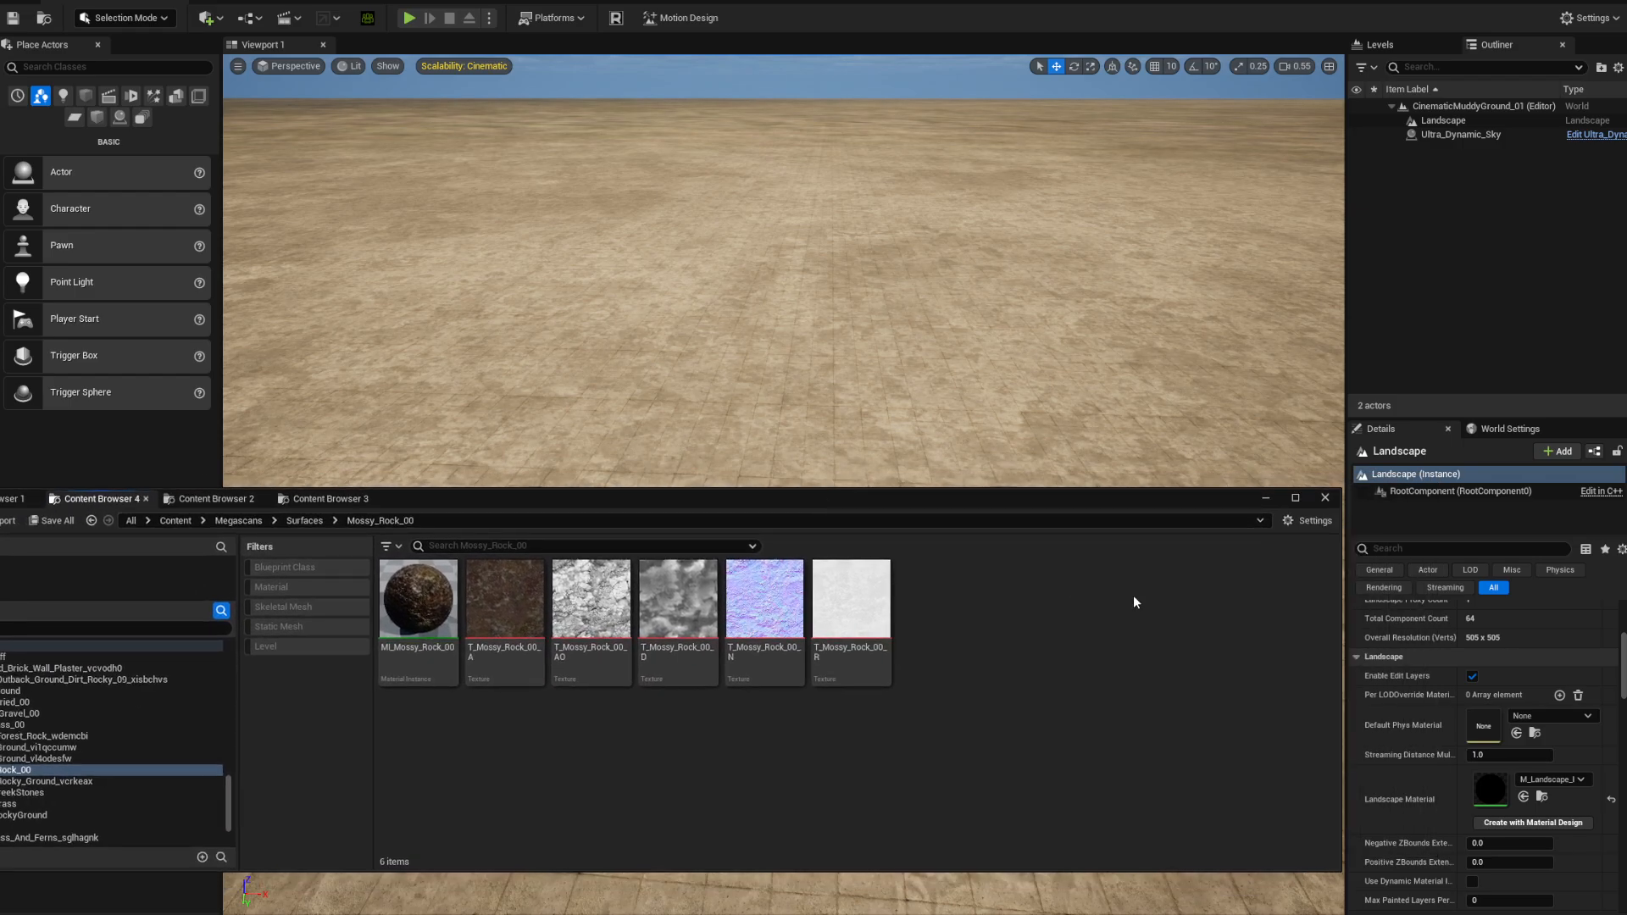
- In the landscape's material instance, enable the Color A, Height A, Roughness A and Normal A overrides
{"action": "double_click", "coordinate": [1492, 788]}
{"action": "left_click_drag", "start_coordinate": [875, 120], "coordinate": [1335, 56]}
{"action": "left_click", "coordinate": [1180, 218]}
{"action": "left_click", "coordinate": [1180, 258]}
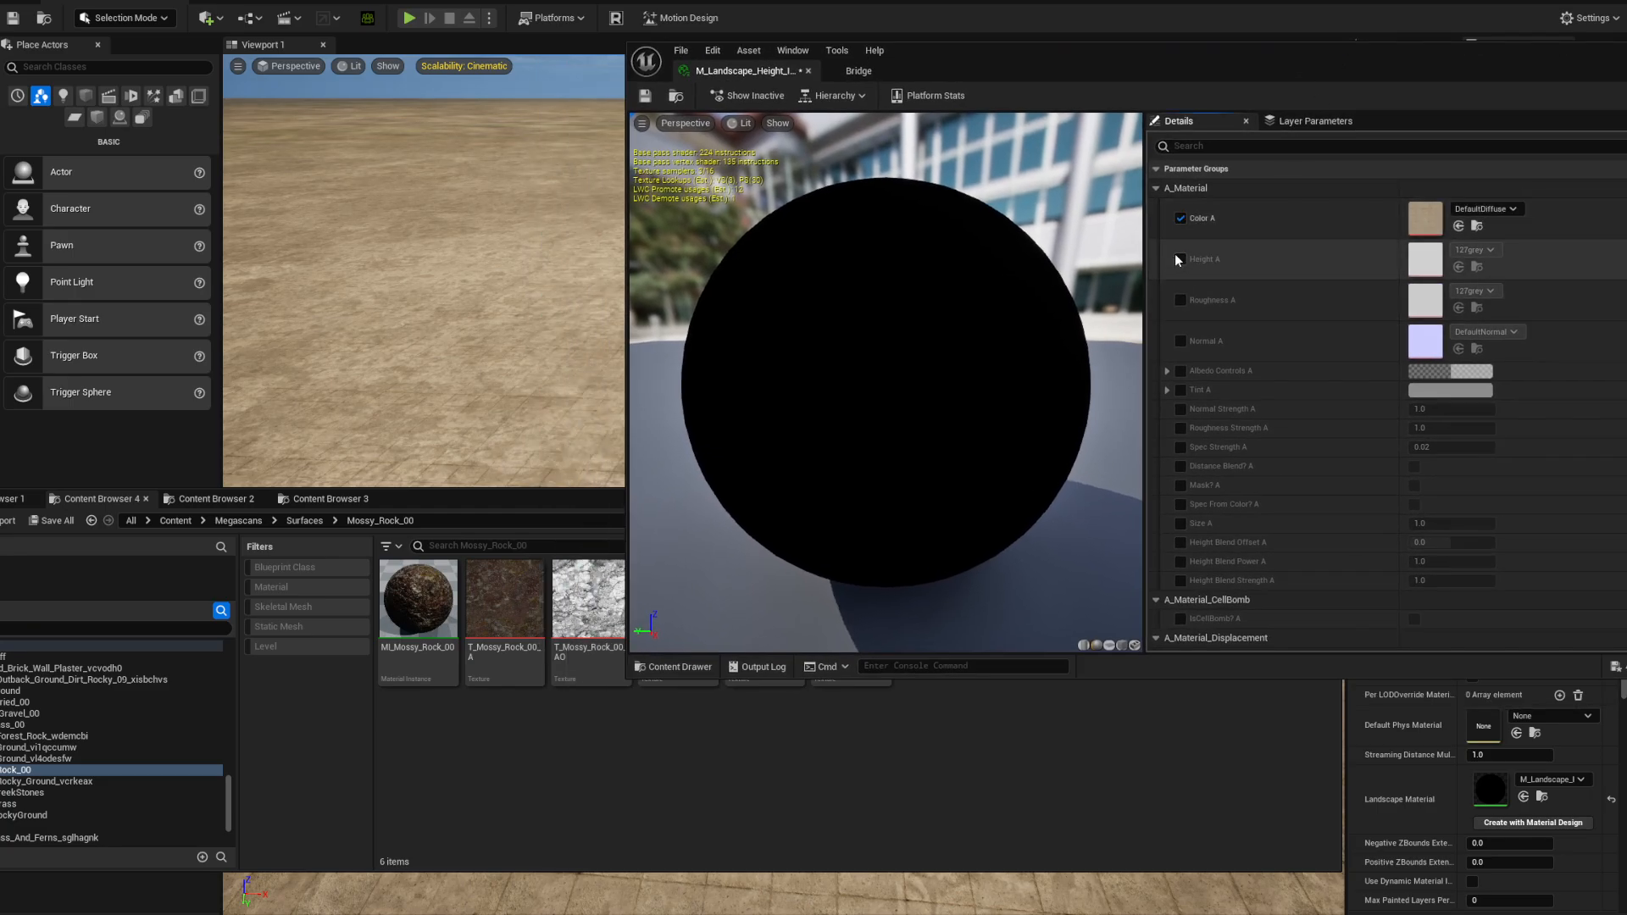
{"action": "left_click", "coordinate": [1181, 300]}
{"action": "left_click", "coordinate": [1181, 341]}
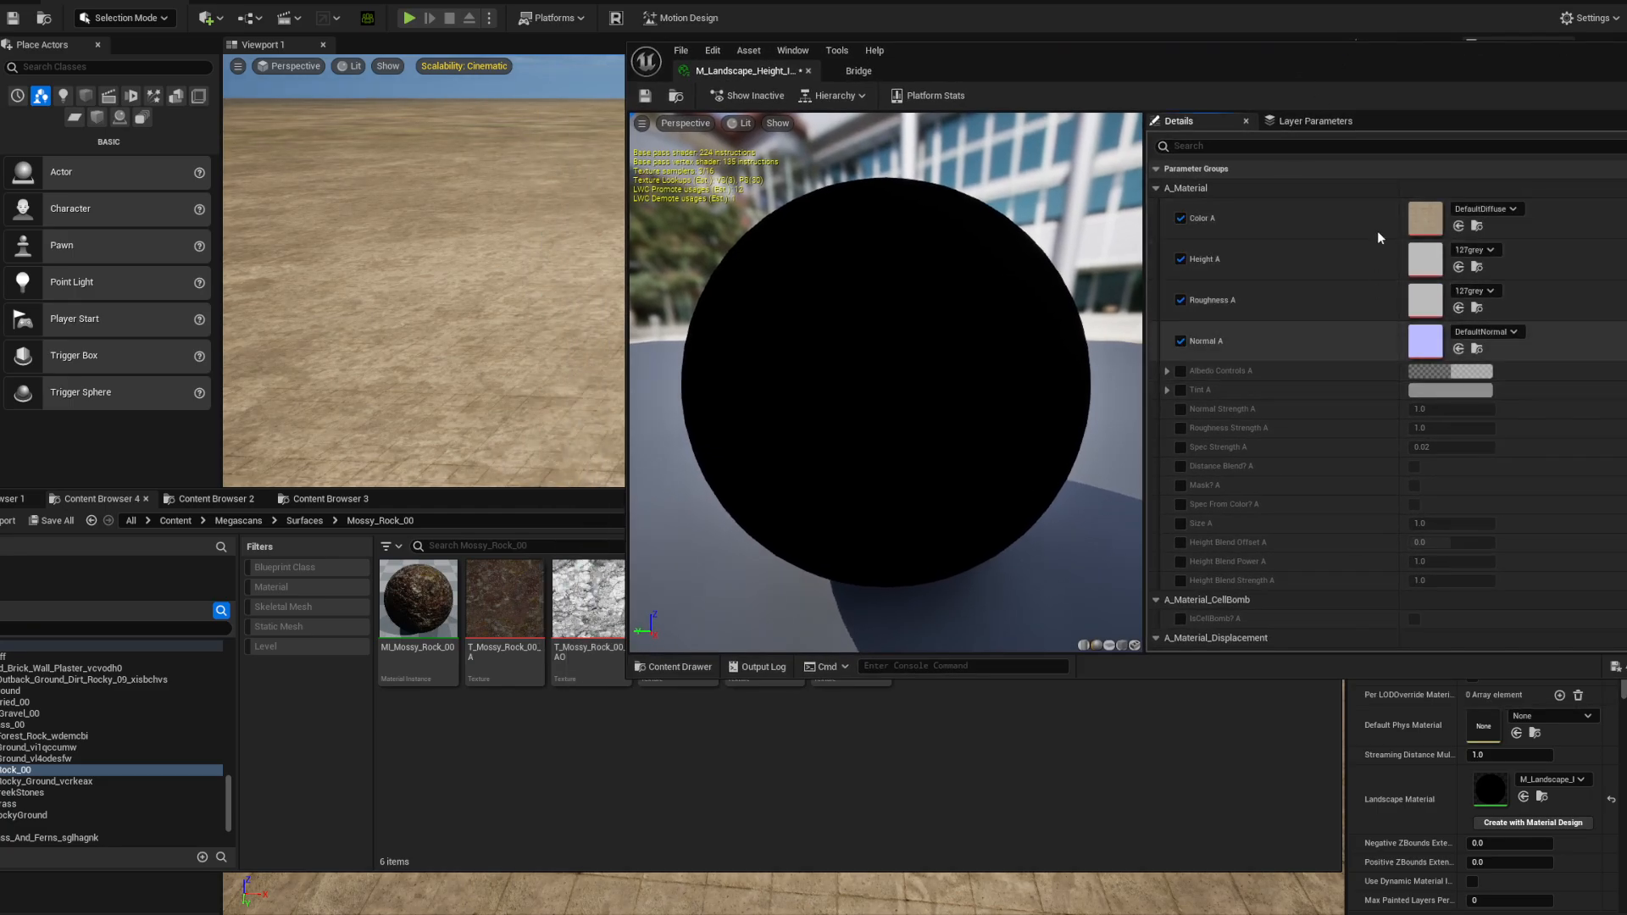
- Assign T_Mossy_Rock_00_A to Color A and T_Mossy_Rock_00_D to Height A in the landscape material instance
{"action": "left_click_drag", "start_coordinate": [1351, 58], "coordinate": [659, 2]}
{"action": "left_click_drag", "start_coordinate": [1162, 495], "coordinate": [1205, 562]}
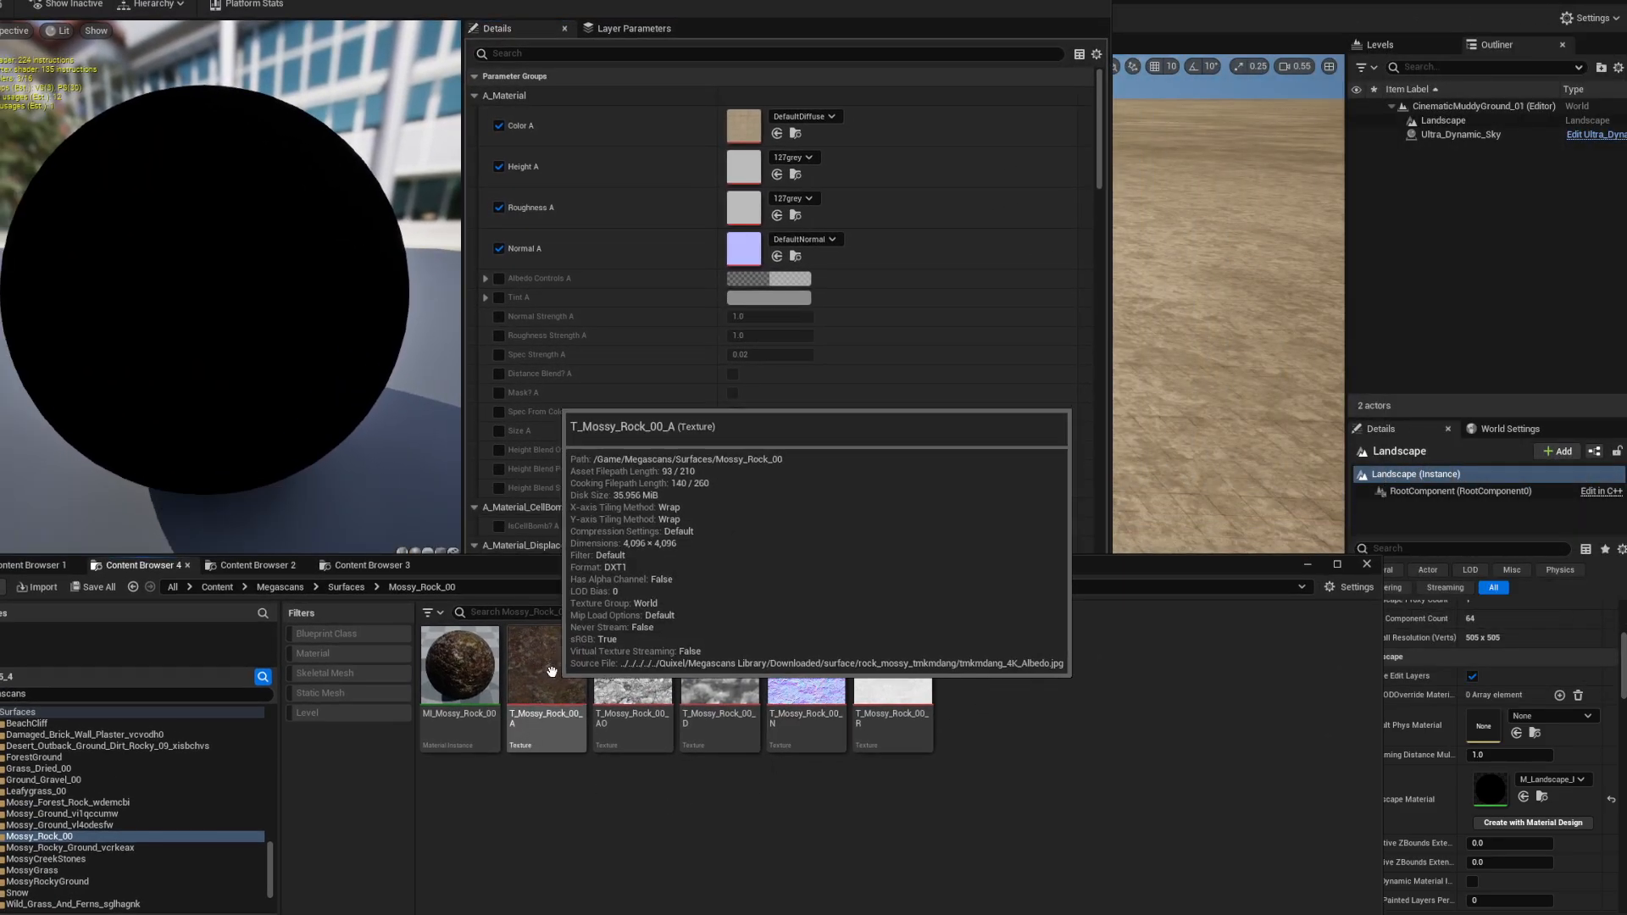
{"action": "left_click_drag", "start_coordinate": [545, 667], "coordinate": [747, 122]}
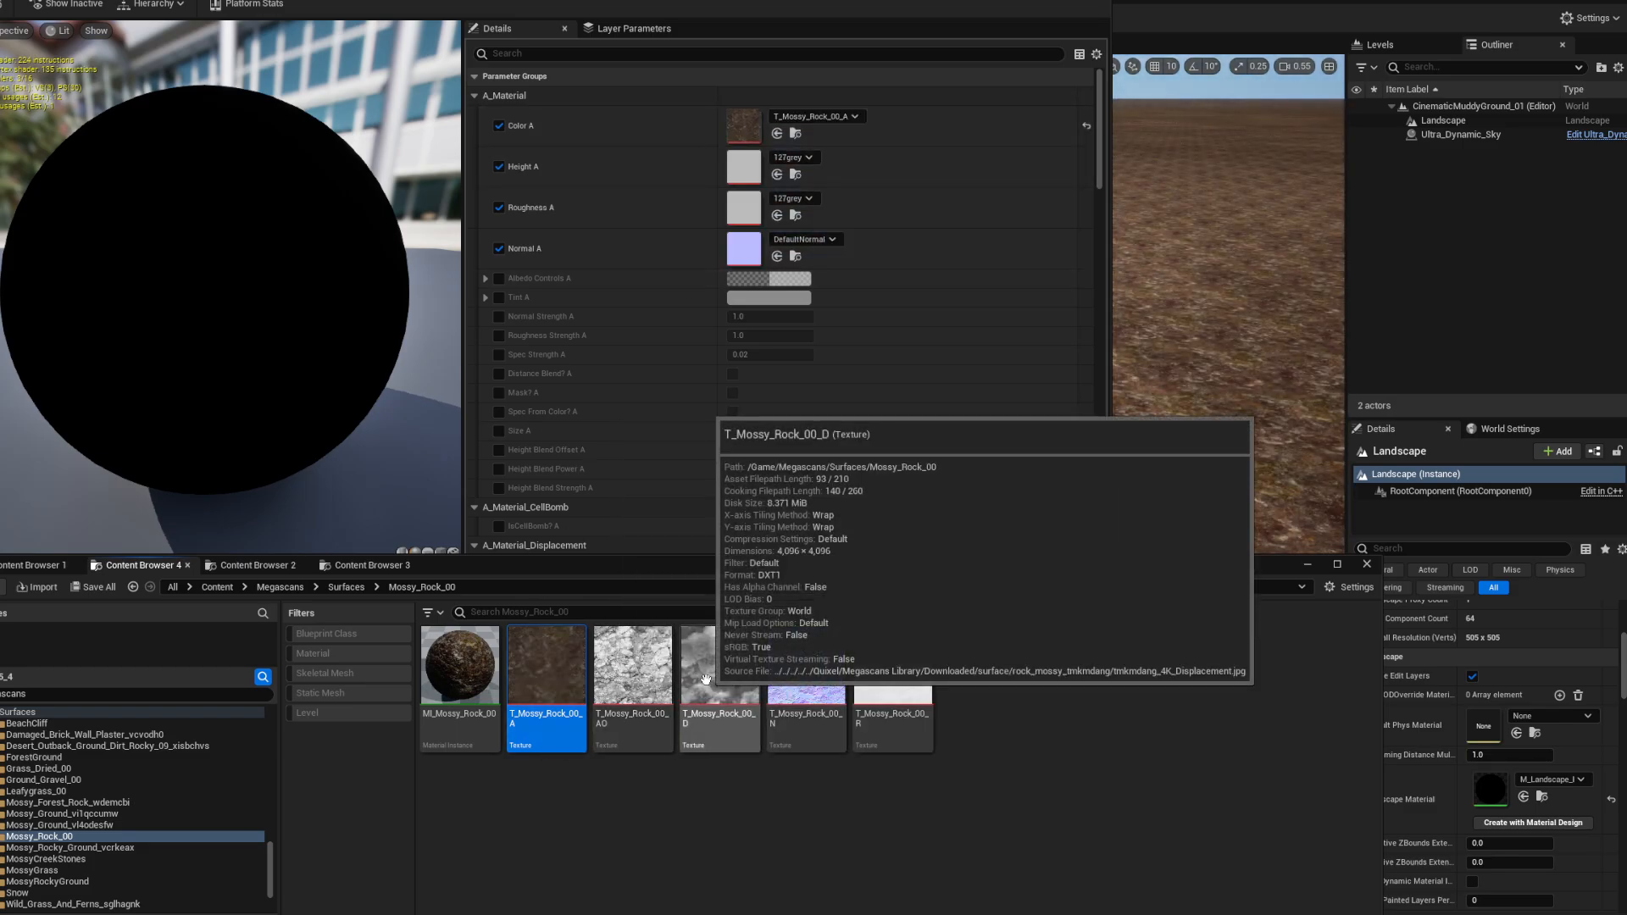
{"action": "left_click_drag", "start_coordinate": [740, 678], "coordinate": [744, 166]}
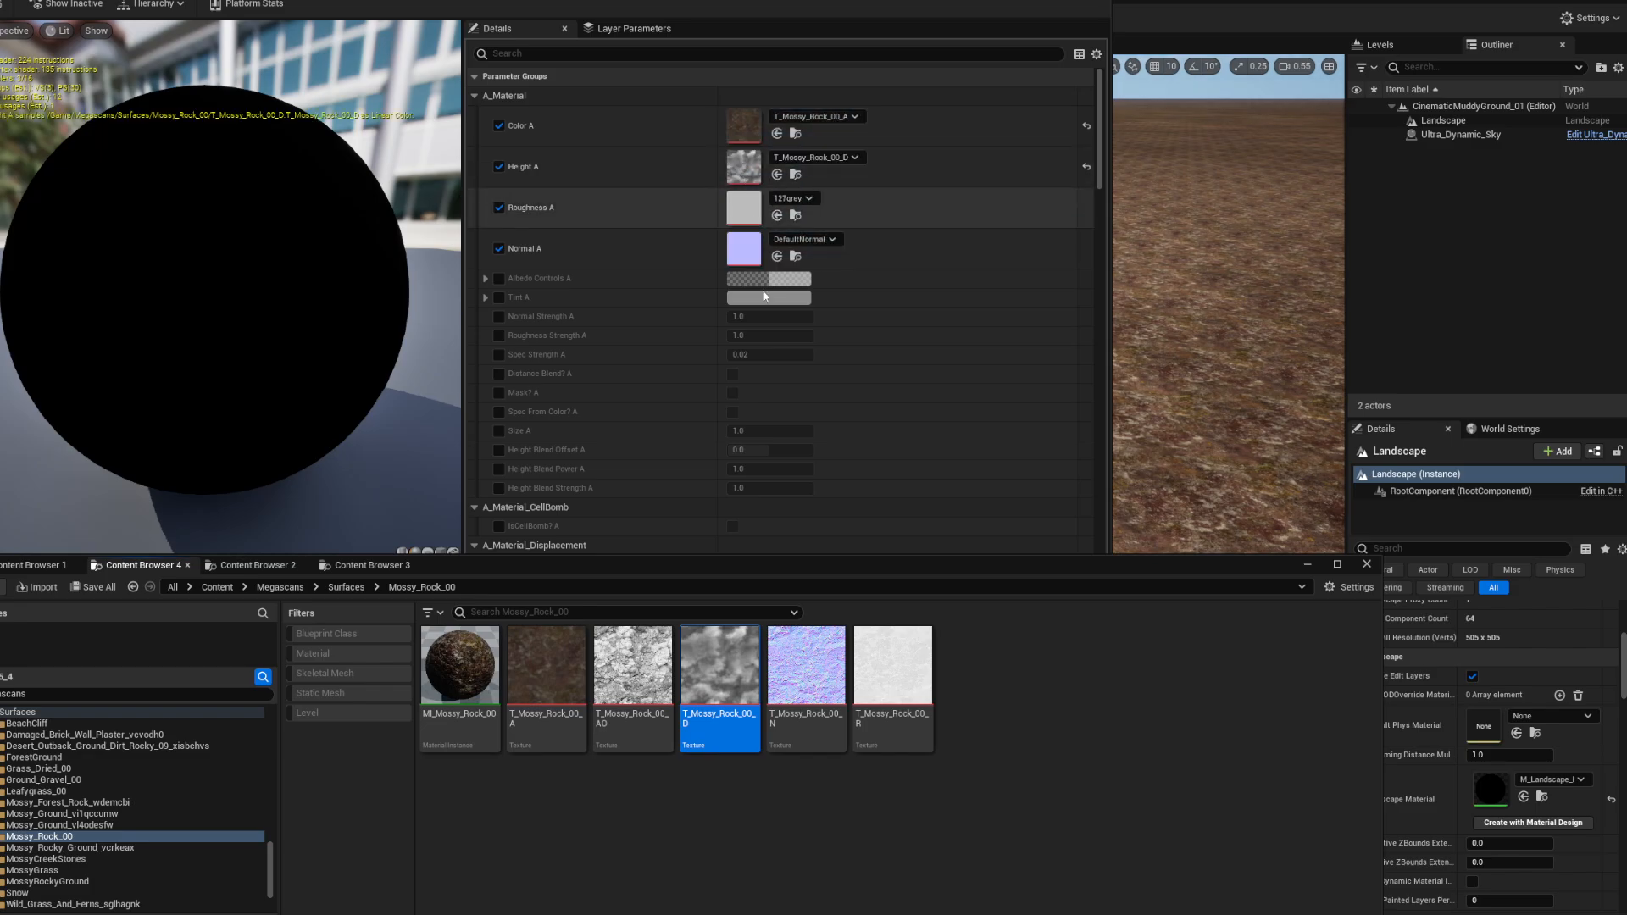
- Set T_Mossy_Rock_00_D's compression to HDR Compressed (RGB, BC6H, DX11), save the texture and return to the landscape material instance
{"action": "double_click", "coordinate": [716, 695]}
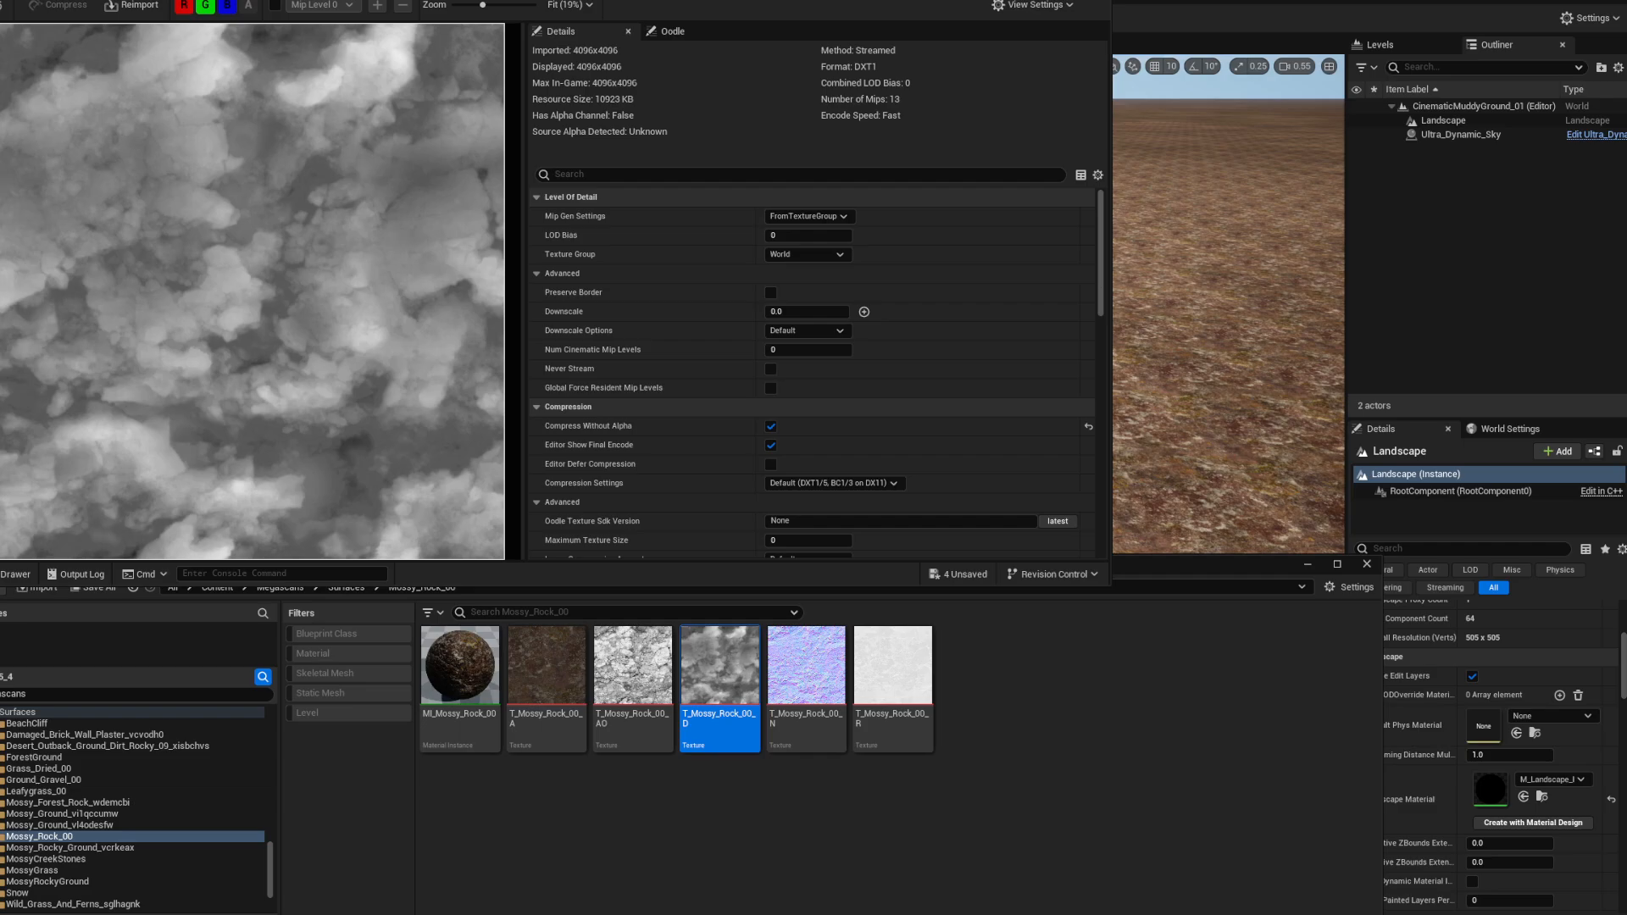
{"action": "scroll", "coordinate": [805, 359], "scroll_direction": "down", "scroll_amount": 3}
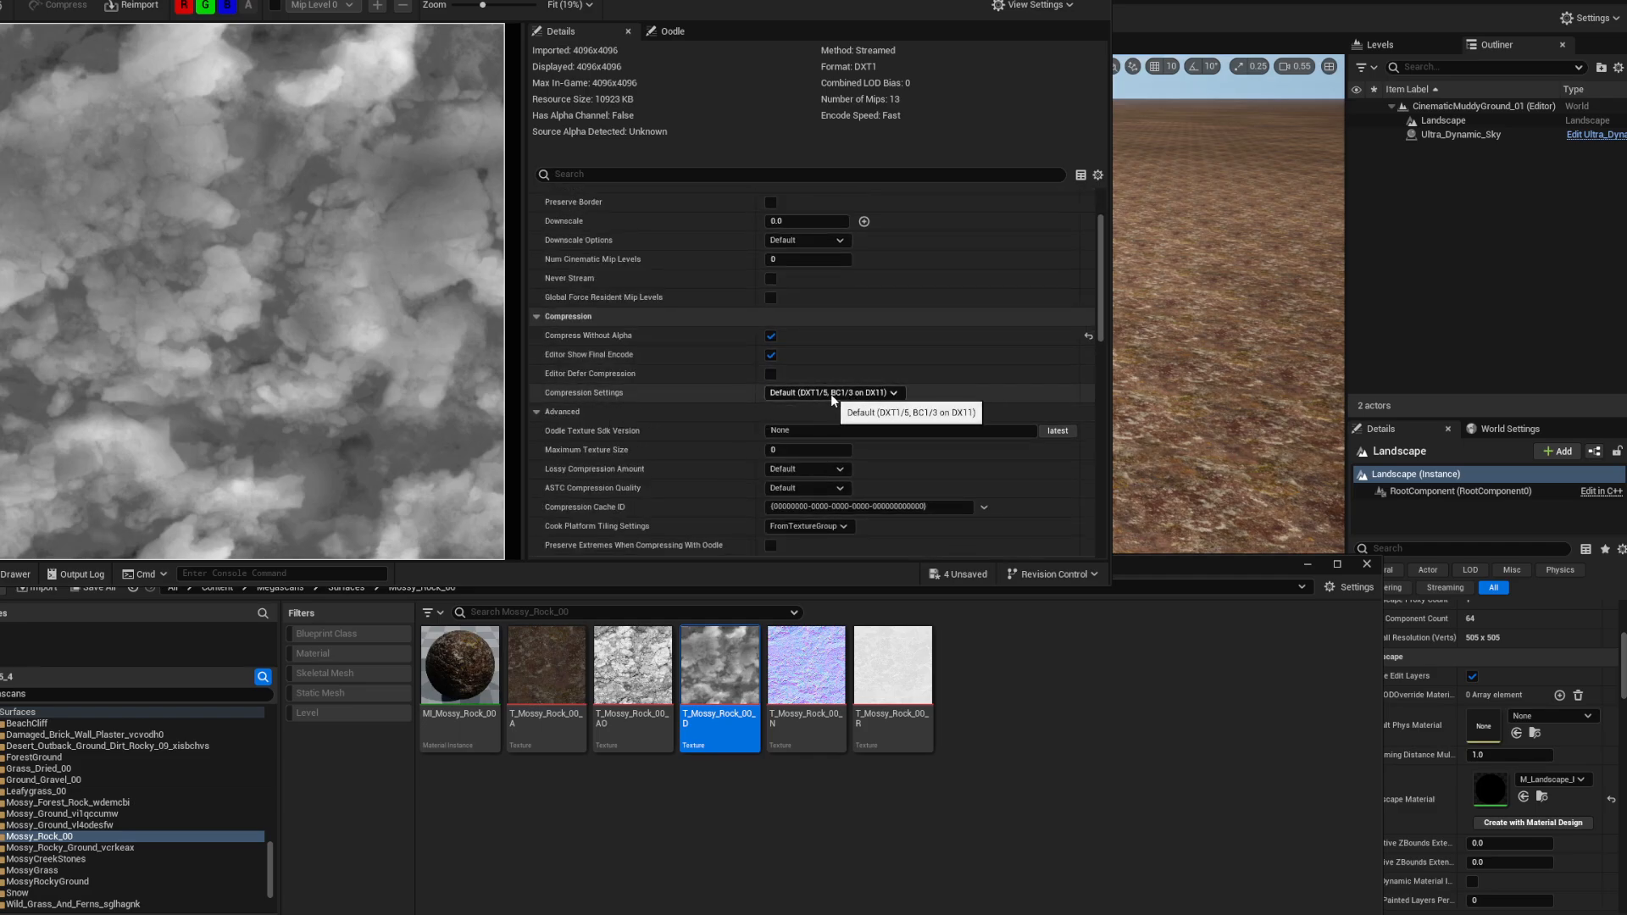
{"action": "left_click", "coordinate": [831, 394]}
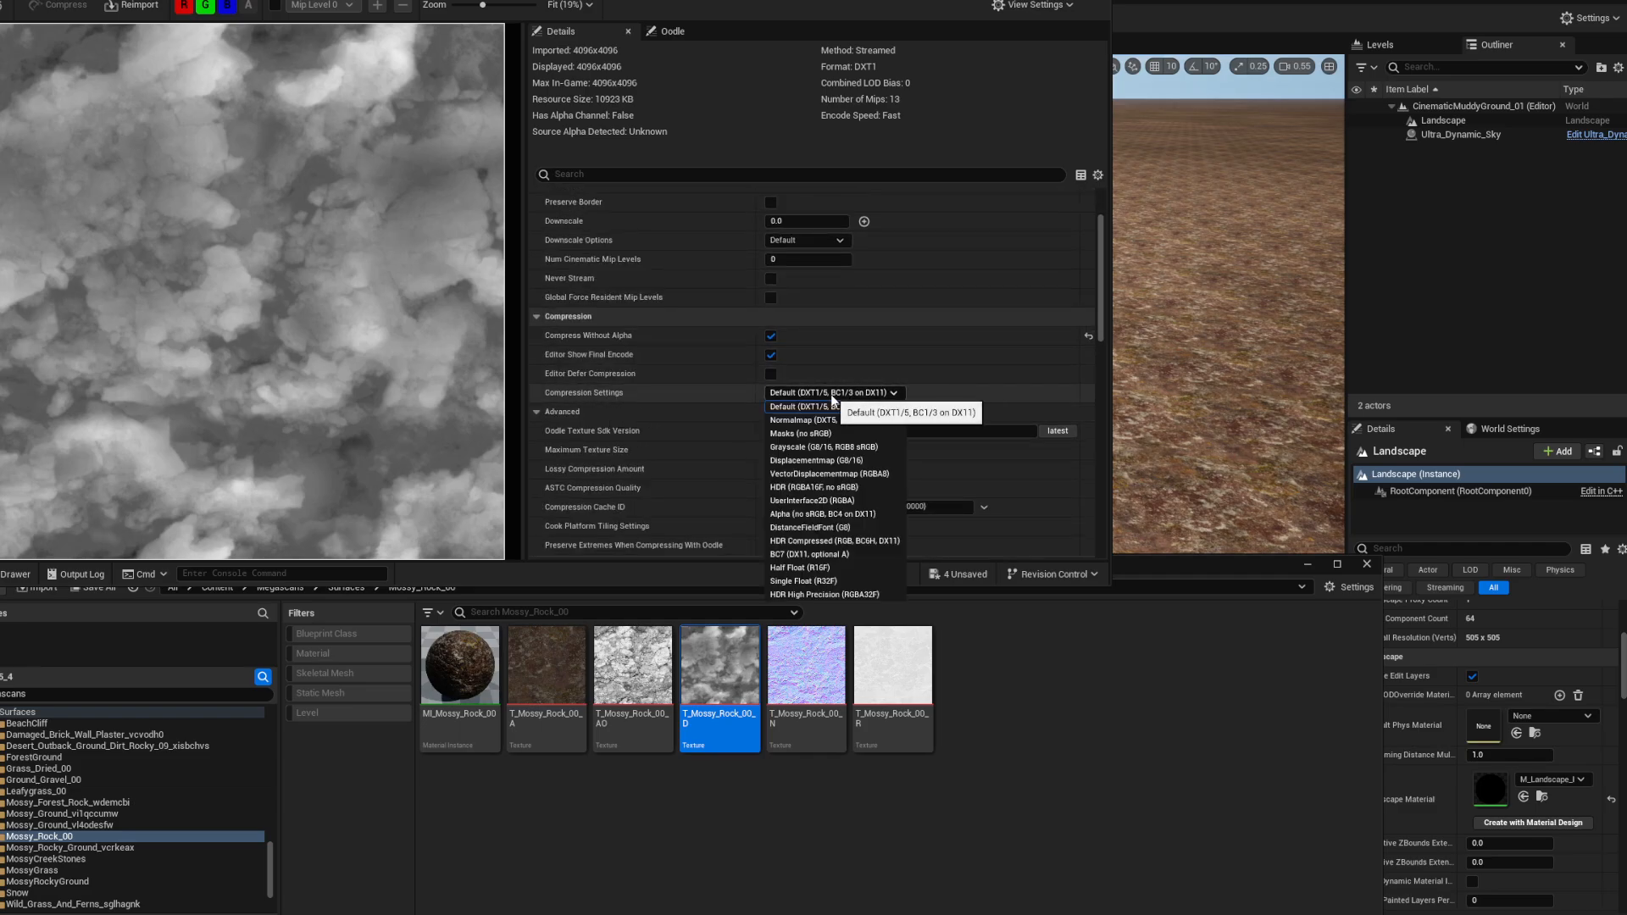
{"action": "left_click", "coordinate": [803, 542]}
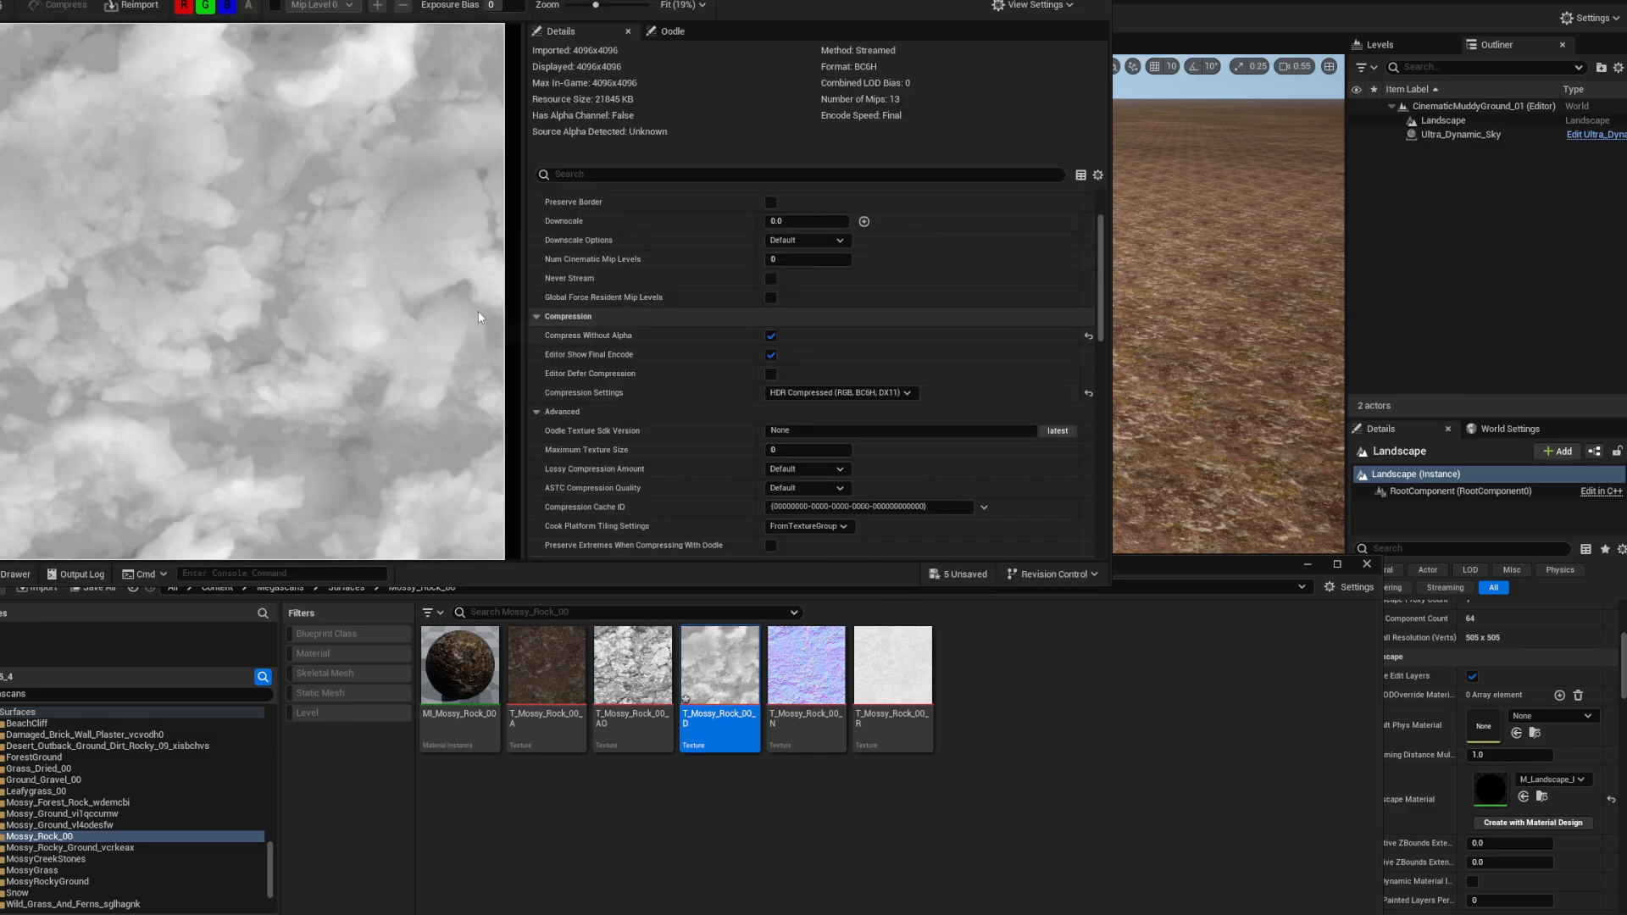
{"action": "key", "text": "ctrl+s"}
{"action": "left_click", "coordinate": [432, 1]}
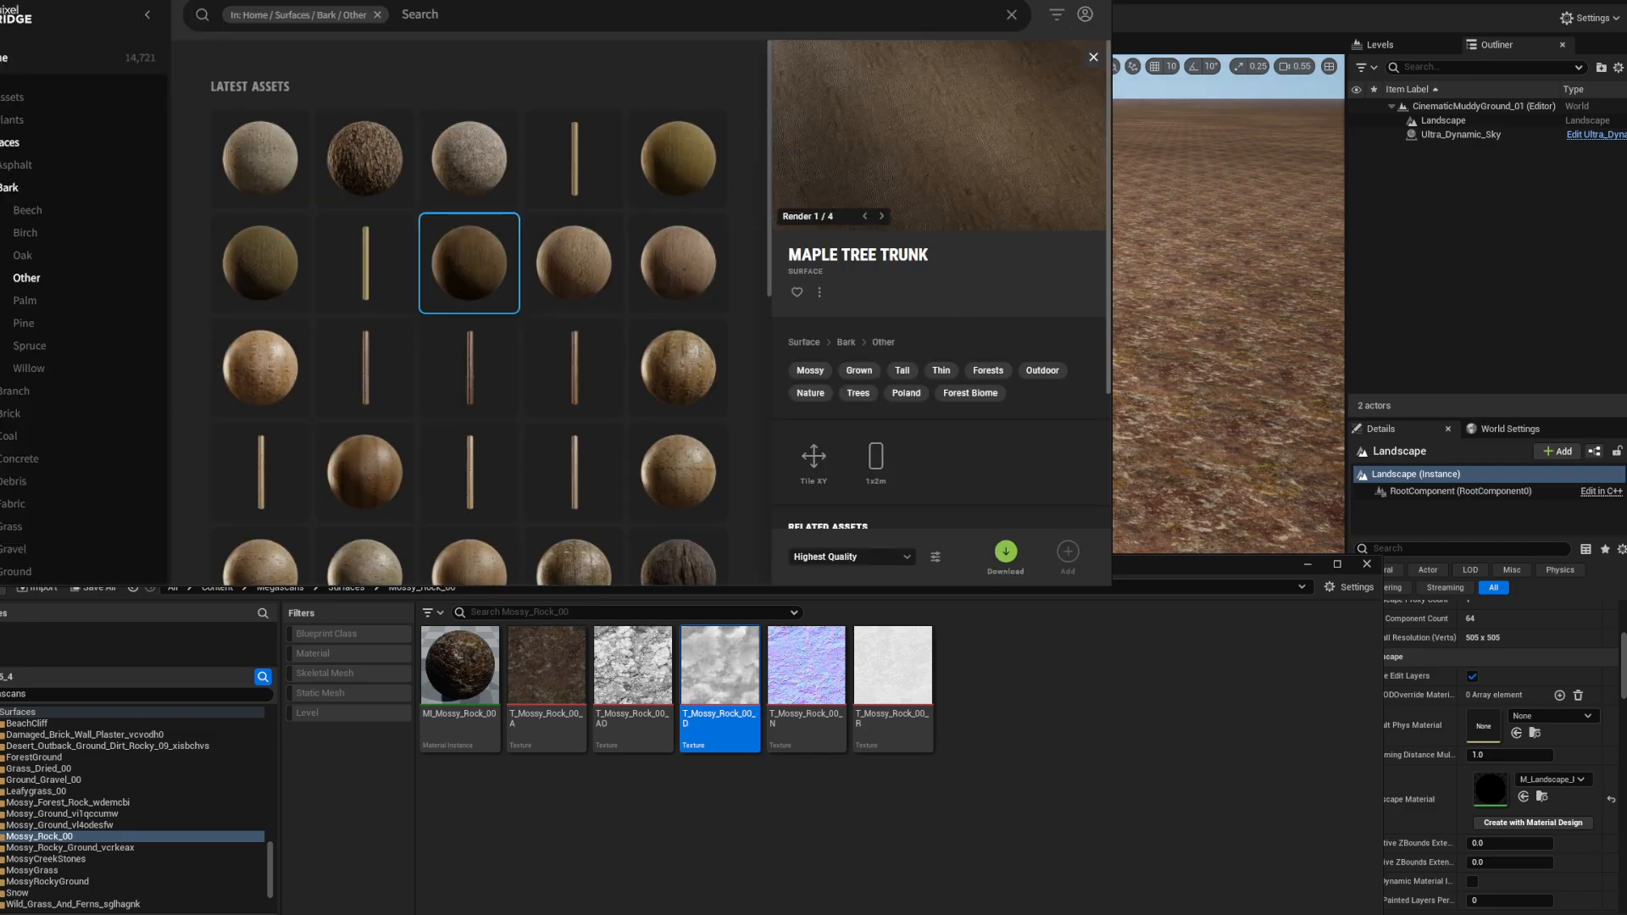
{"action": "left_click", "coordinate": [246, 2]}
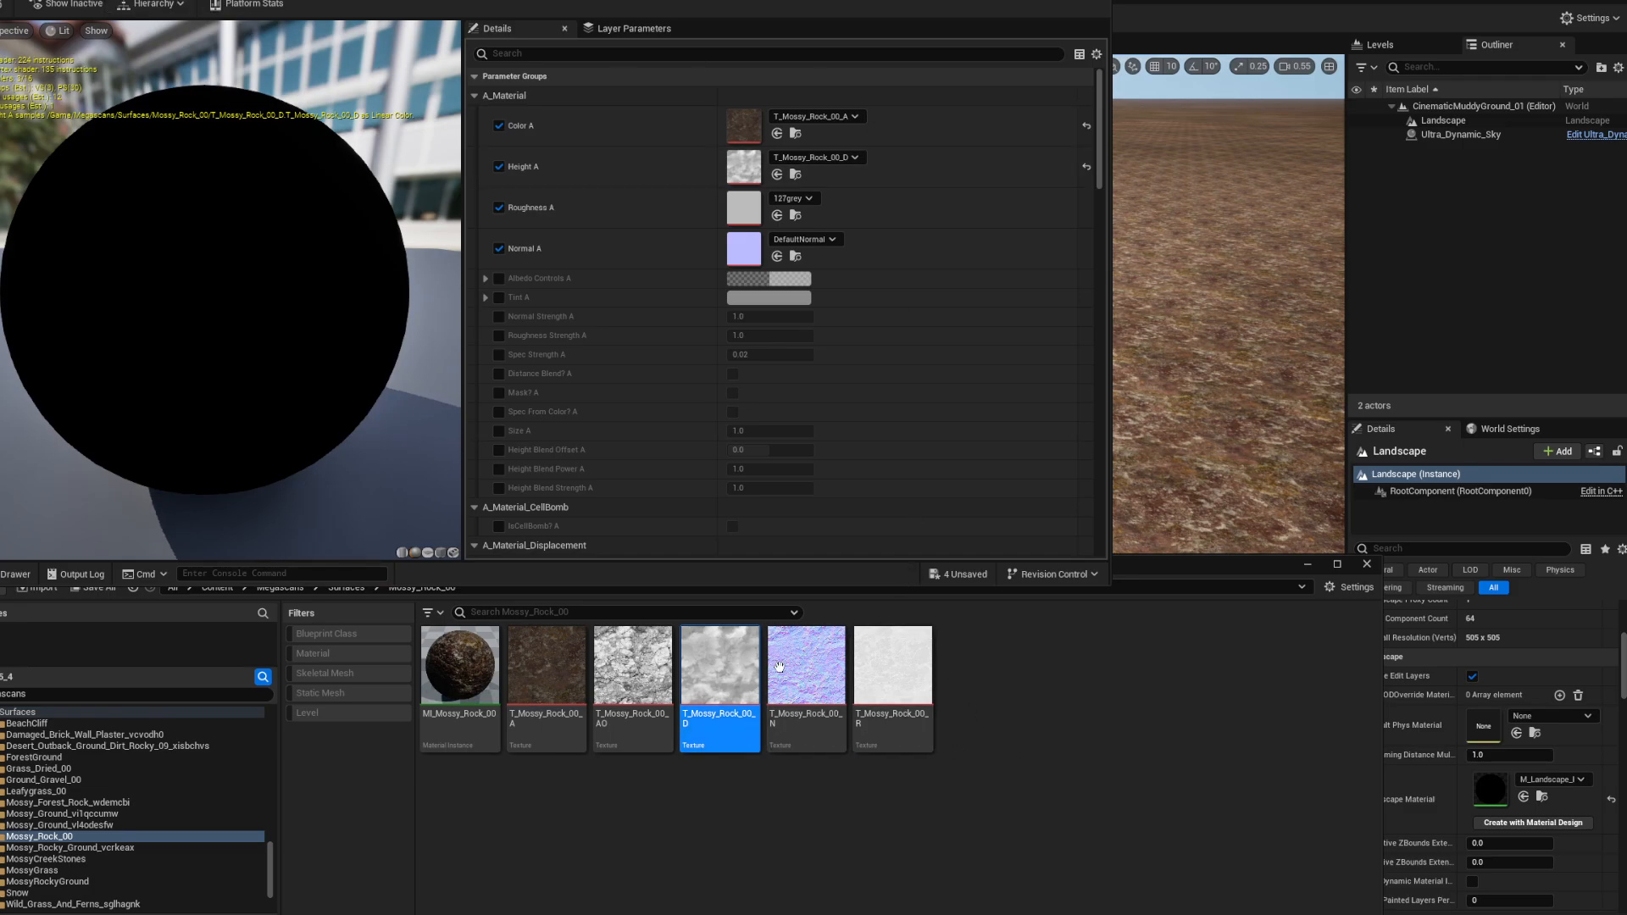
- Assign T_Mossy_Rock_00_R to Roughness A and T_Mossy_Rock_00_N to Normal A
{"action": "mouse_move", "coordinate": [888, 689]}
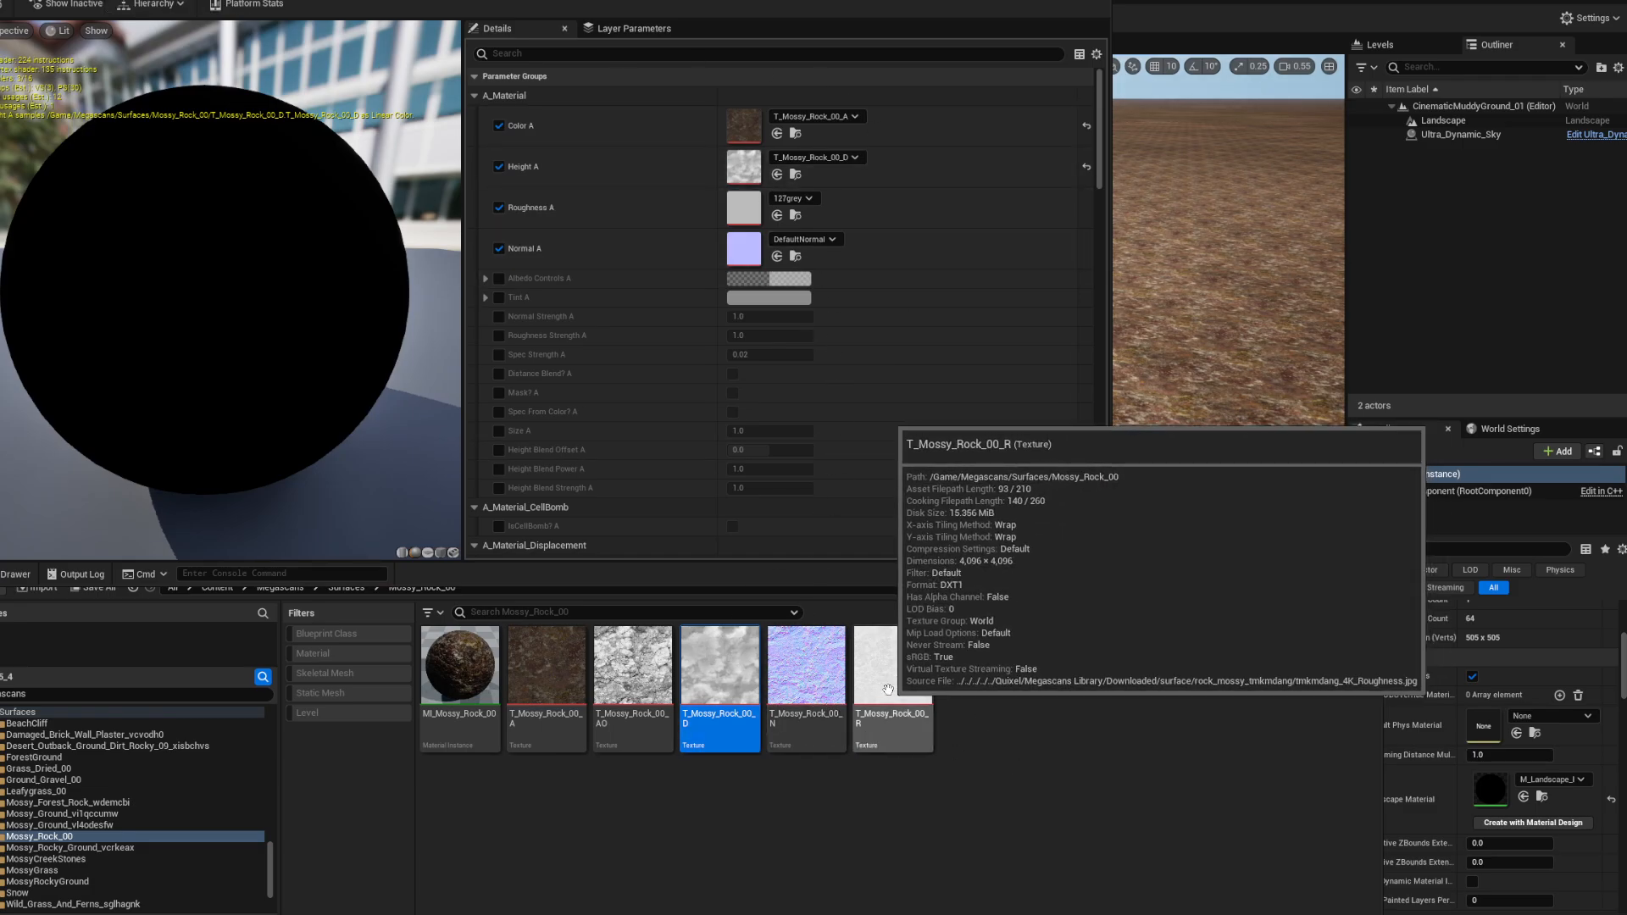
{"action": "left_click_drag", "start_coordinate": [888, 689], "coordinate": [746, 212]}
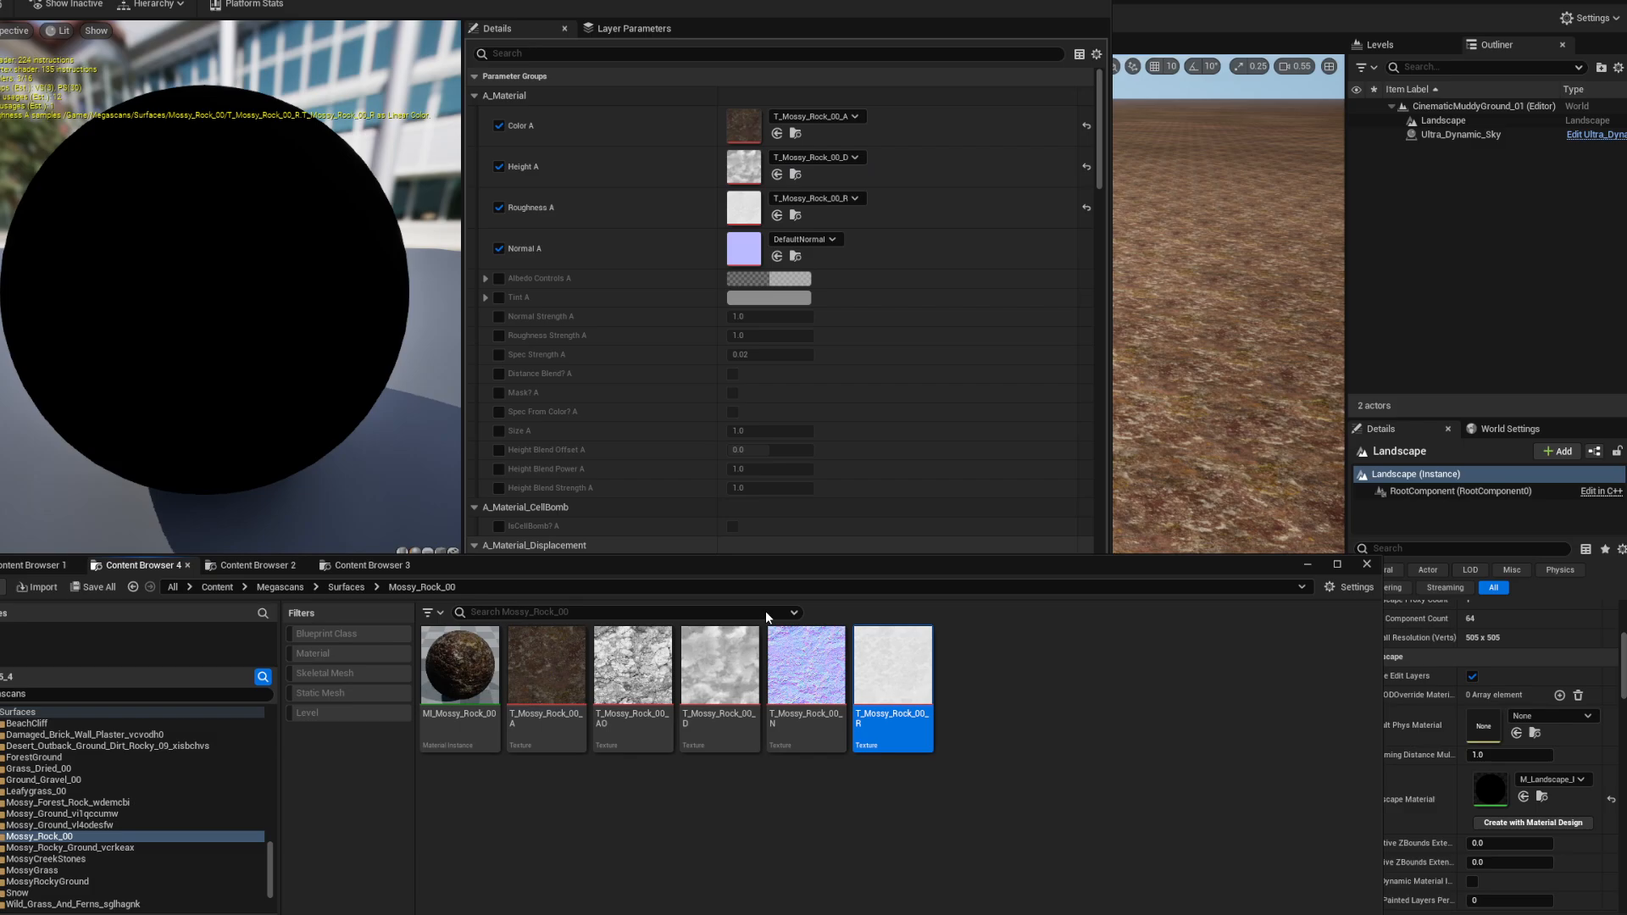
{"action": "left_click_drag", "start_coordinate": [806, 670], "coordinate": [745, 248]}
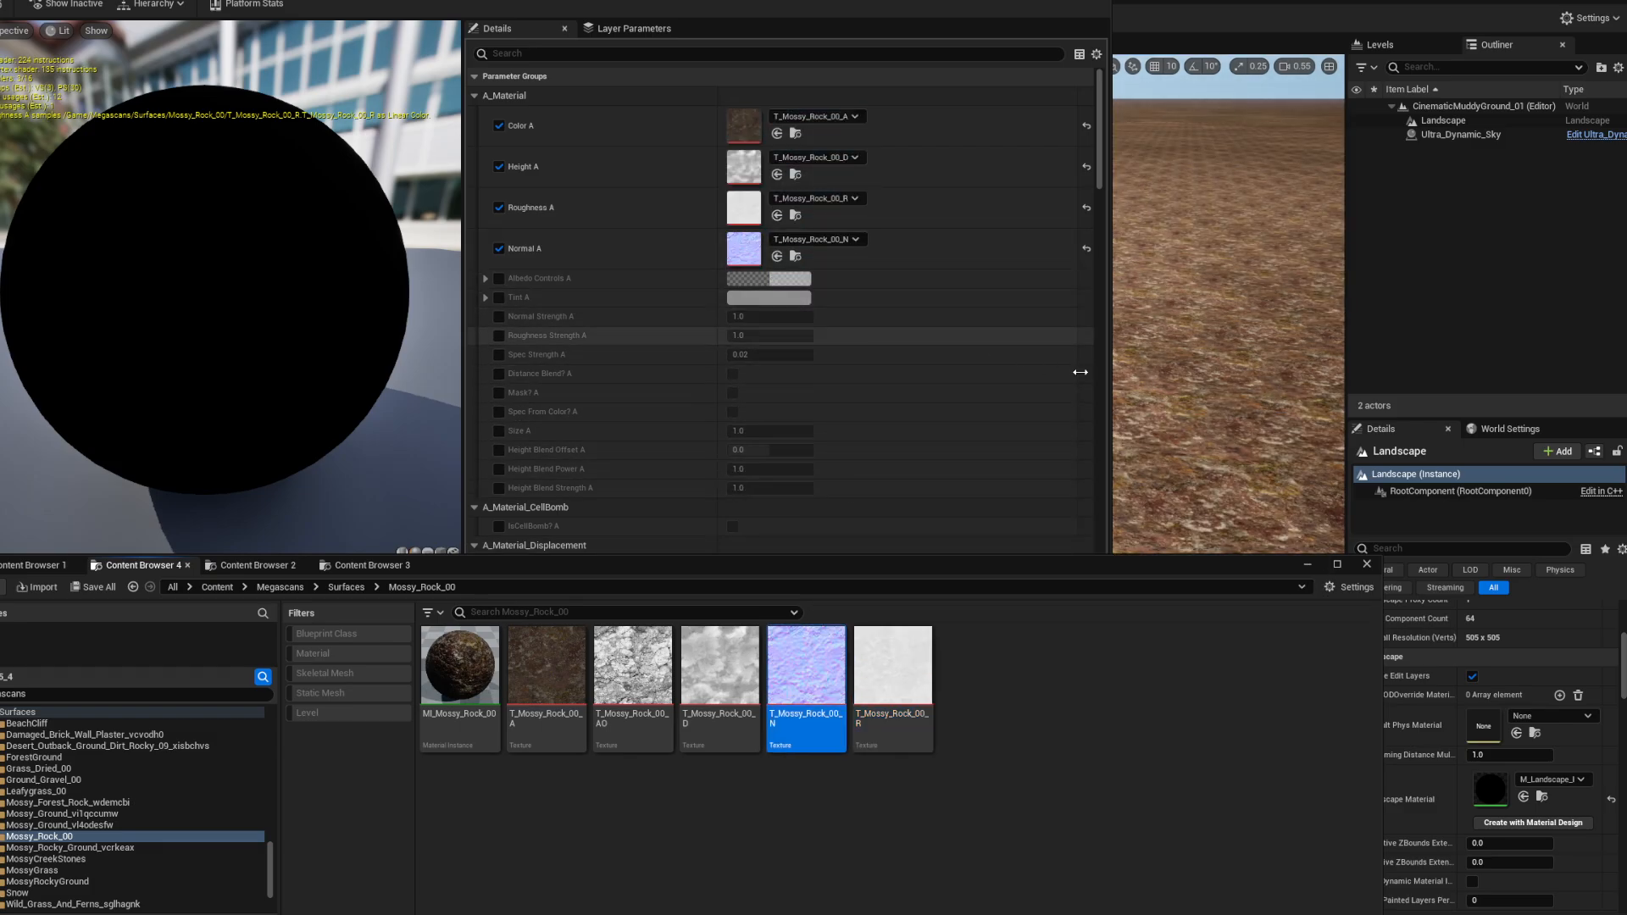
- Move the material instance and content browser windows aside and inspect the texture tiling across the landscape
{"action": "left_click_drag", "start_coordinate": [593, 2], "coordinate": [1626, 142]}
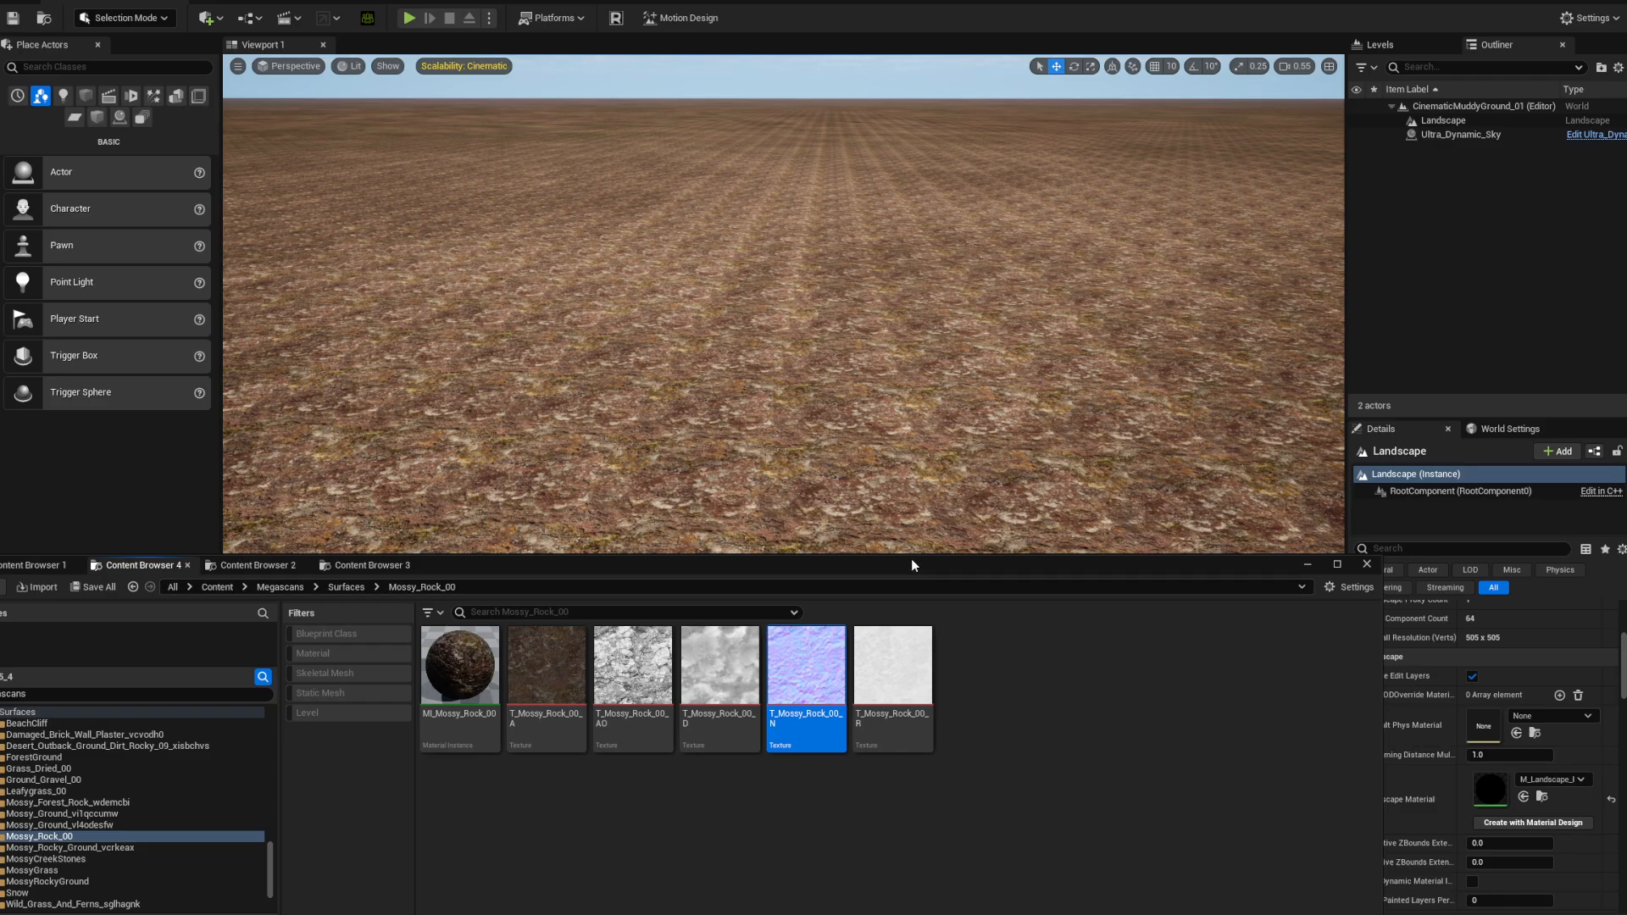
{"action": "left_click_drag", "start_coordinate": [910, 563], "coordinate": [1626, 478]}
{"action": "right_click_drag", "start_coordinate": [922, 560], "coordinate": [881, 510]}
{"action": "scroll", "coordinate": [922, 560], "scroll_direction": "down", "scroll_amount": 5}
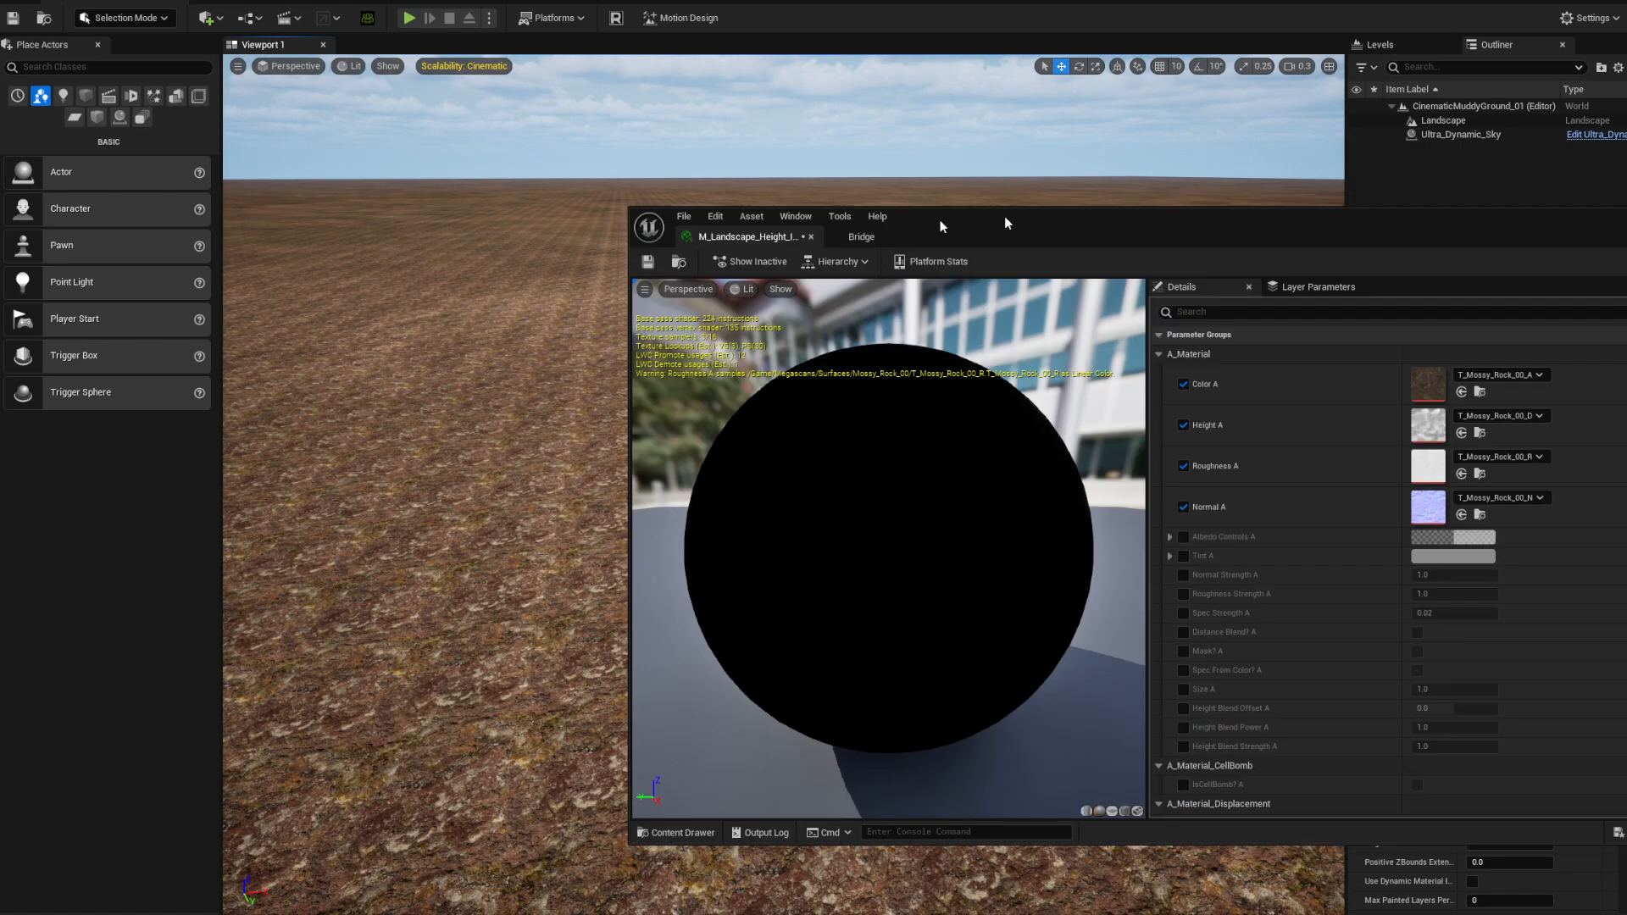
- Bring the material instance back over the viewport and turn on IsCellBomb? A for layer A
{"action": "left_click_drag", "start_coordinate": [1007, 212], "coordinate": [491, 78]}
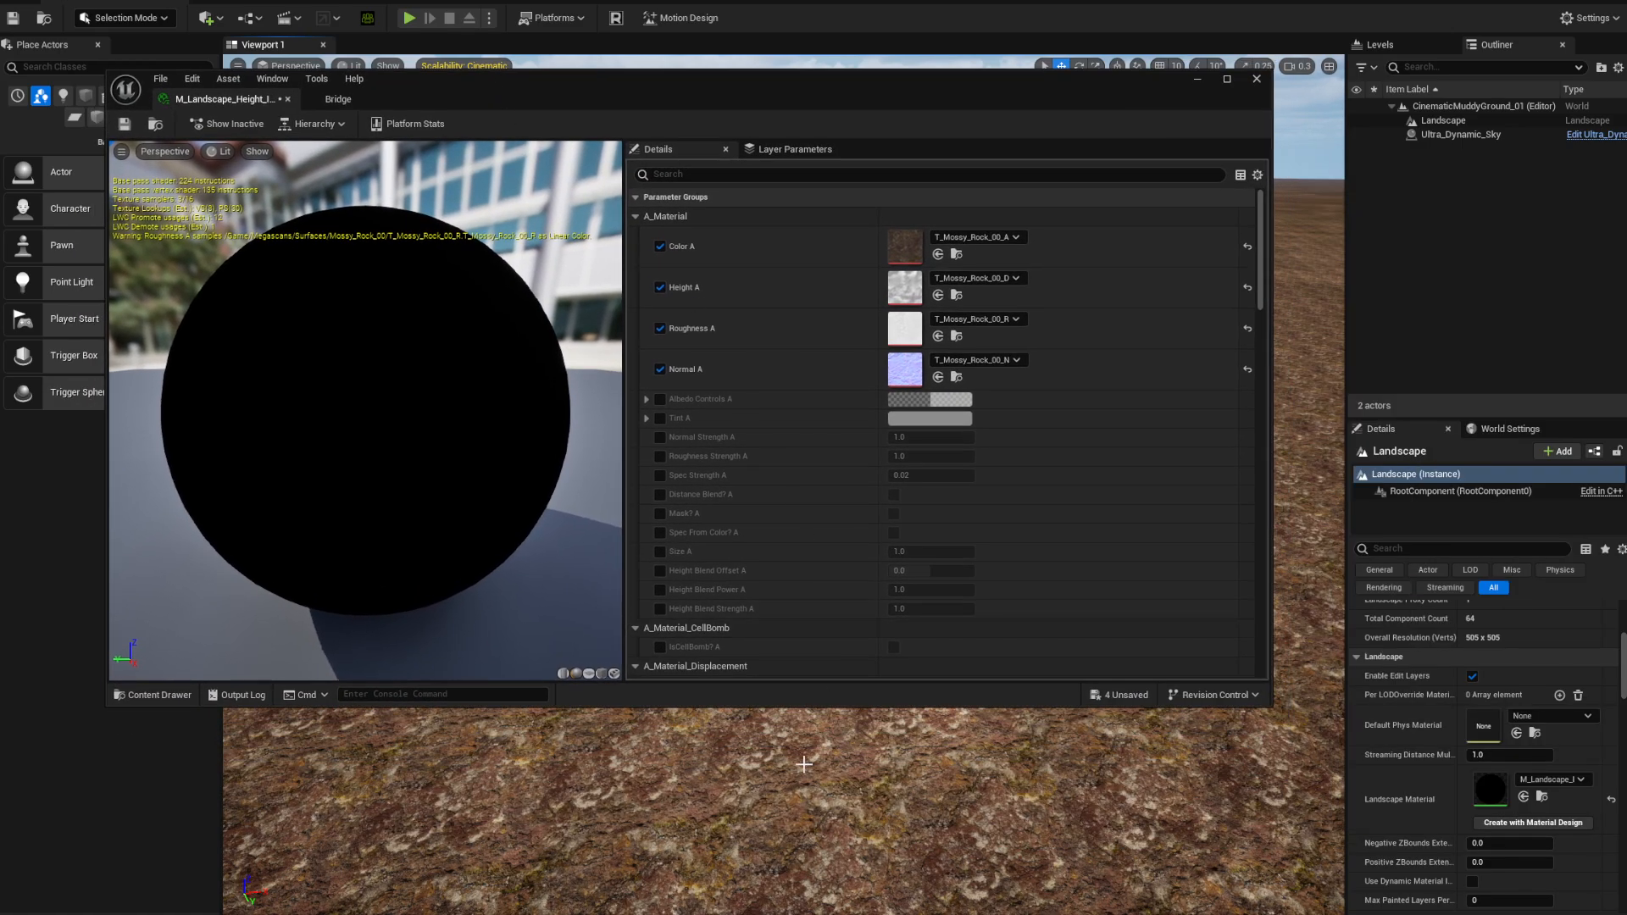
{"action": "scroll", "coordinate": [740, 432], "scroll_direction": "down", "scroll_amount": 5}
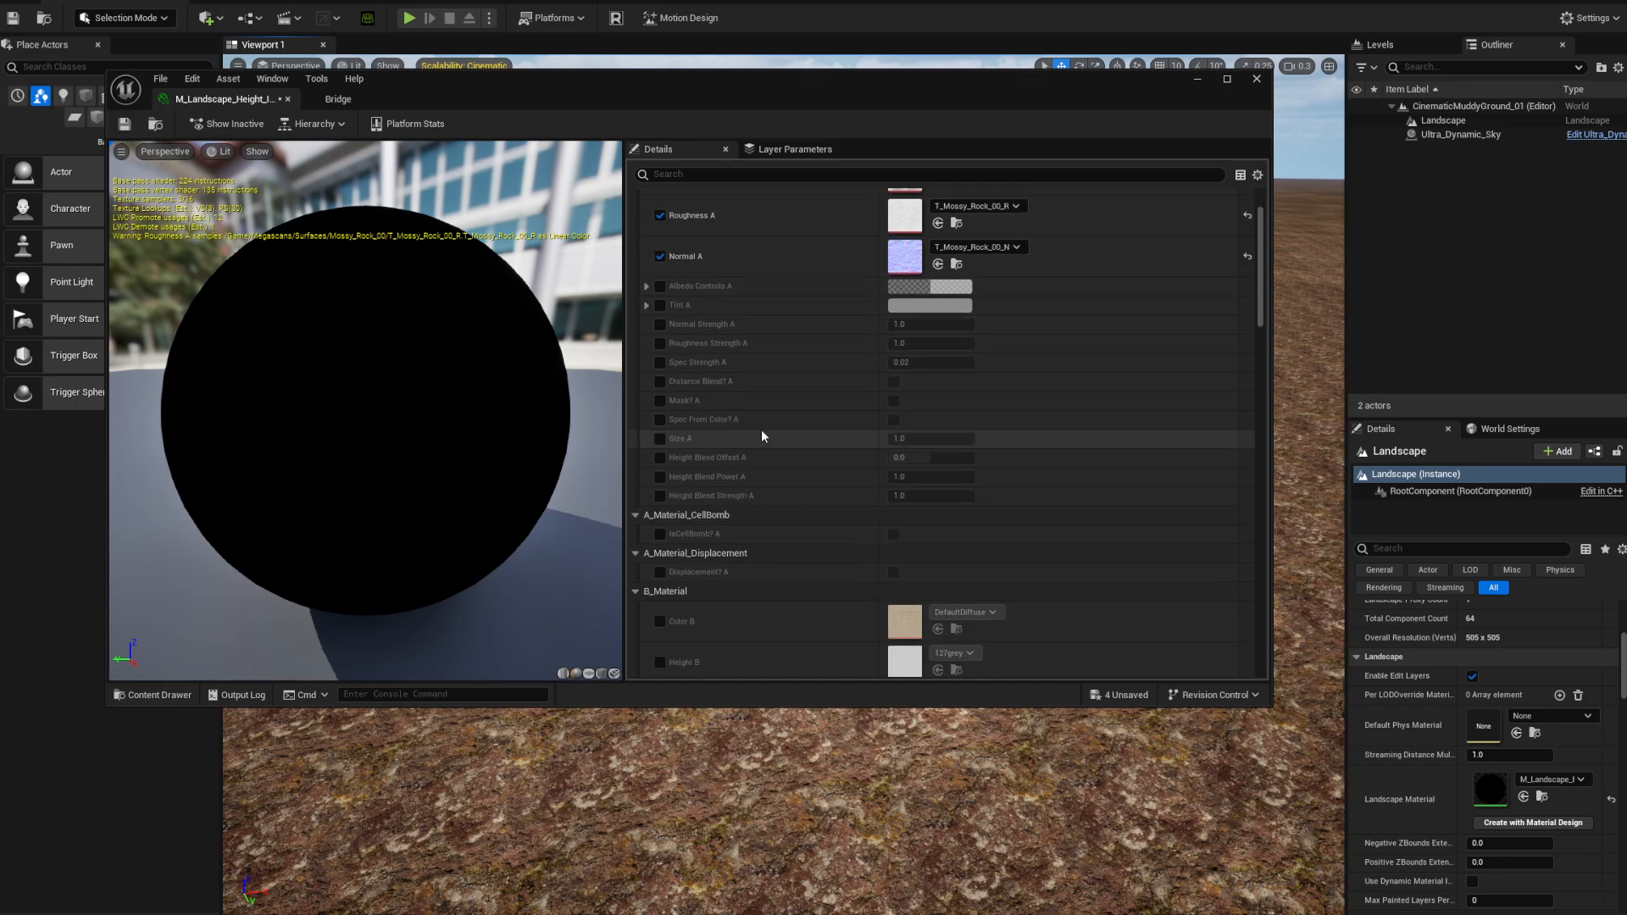
{"action": "scroll", "coordinate": [797, 399], "scroll_direction": "up", "scroll_amount": 4}
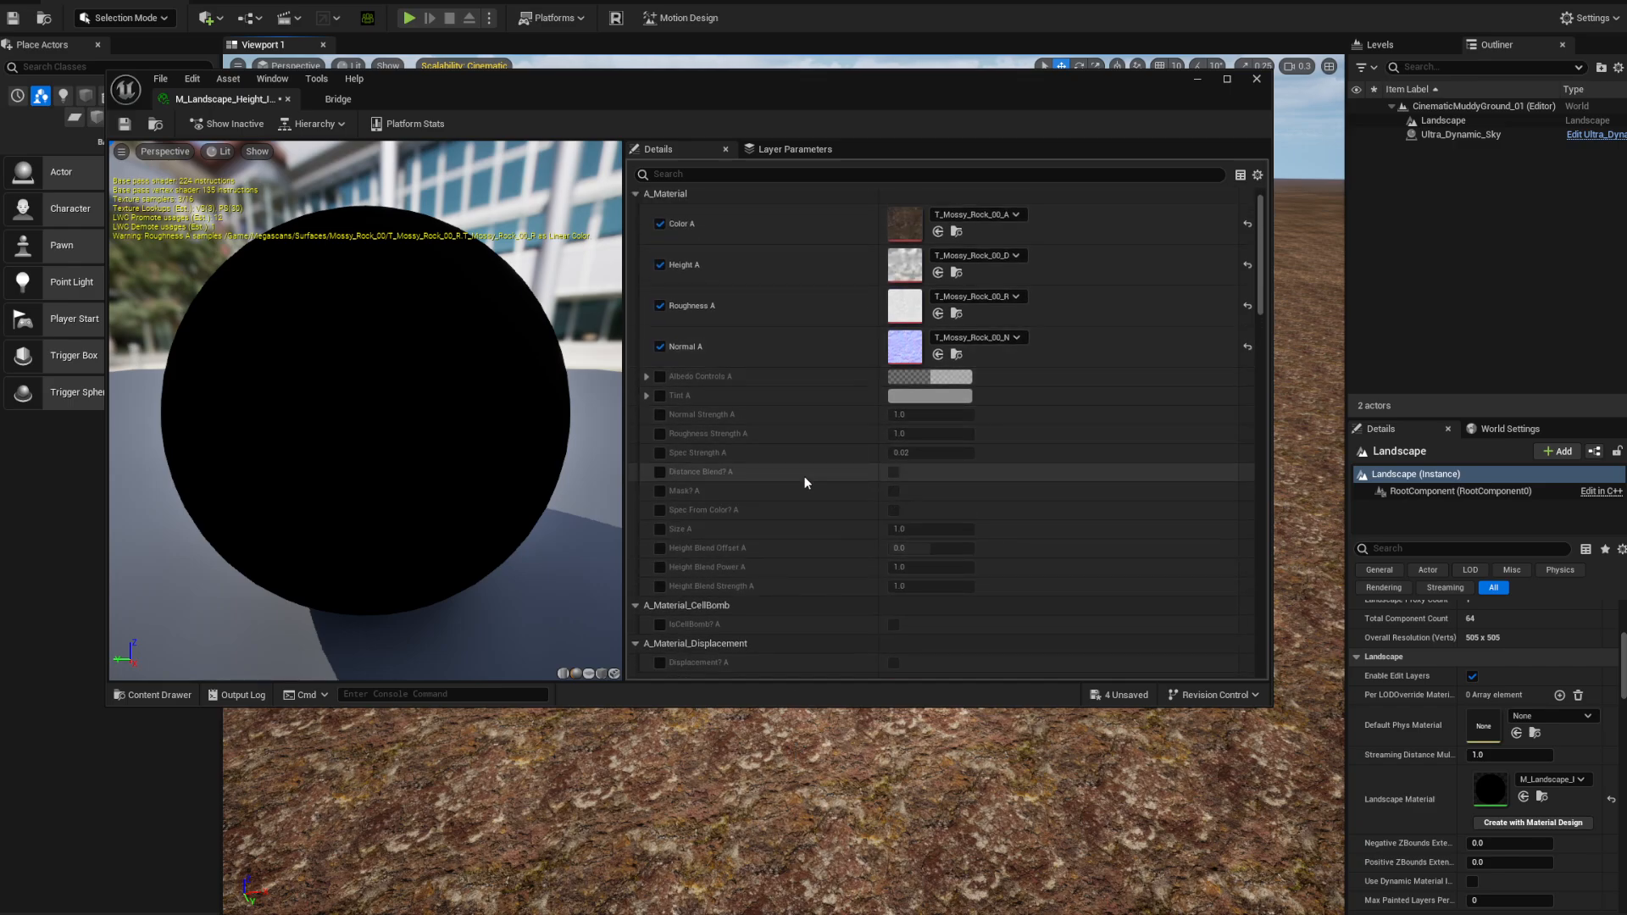
{"action": "scroll", "coordinate": [792, 523], "scroll_direction": "down", "scroll_amount": 1}
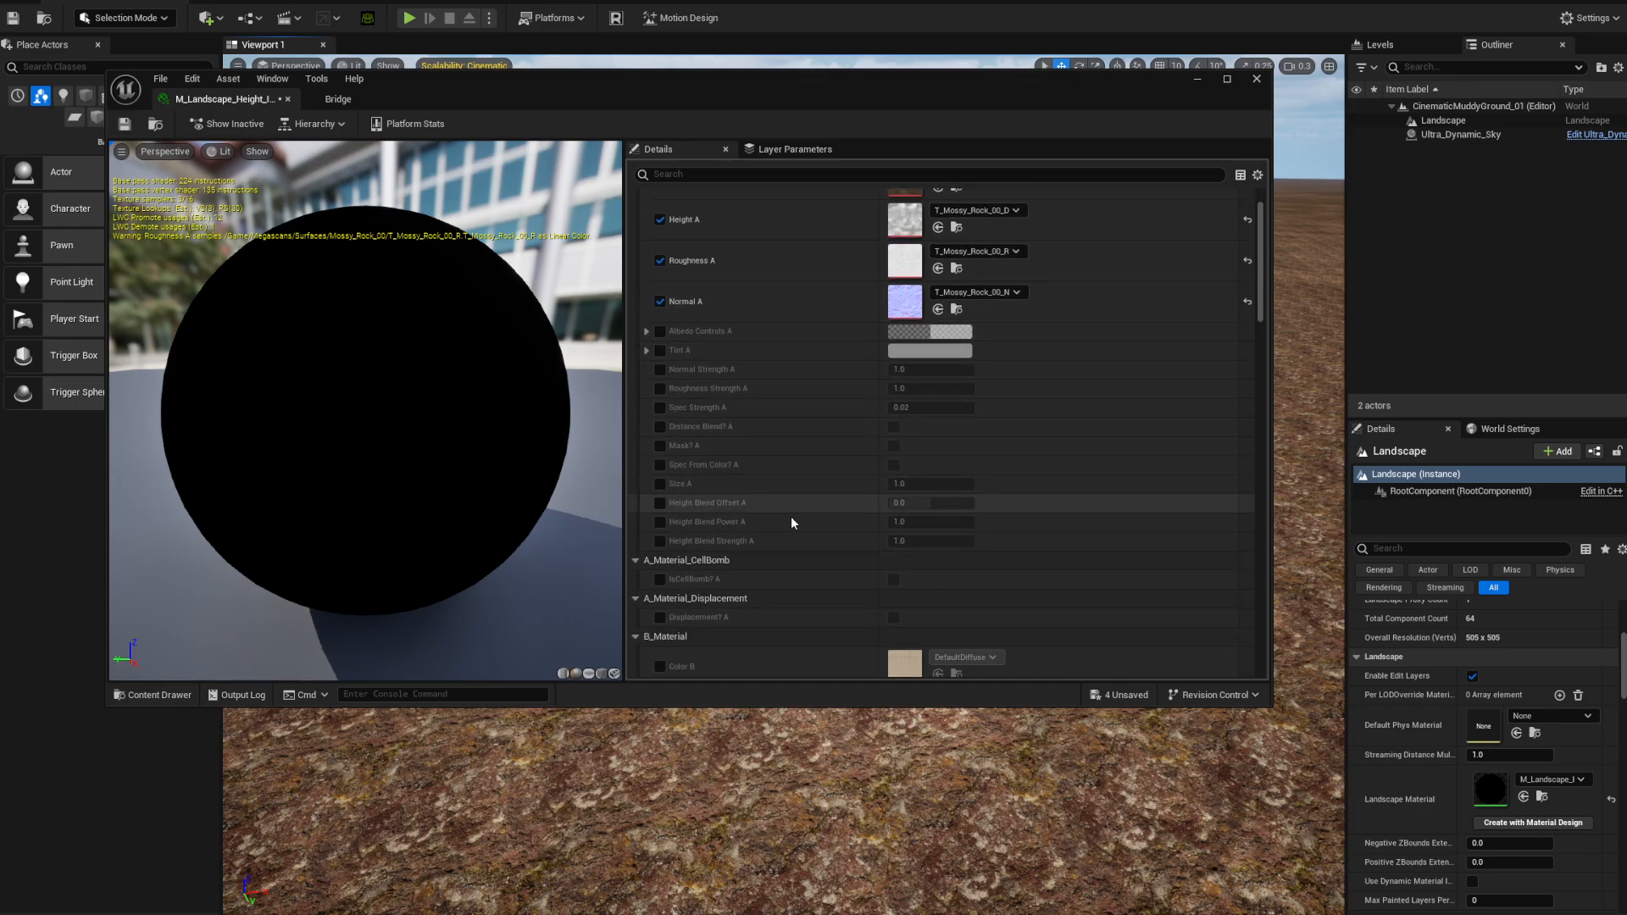
{"action": "left_click", "coordinate": [660, 579]}
{"action": "left_click", "coordinate": [893, 579]}
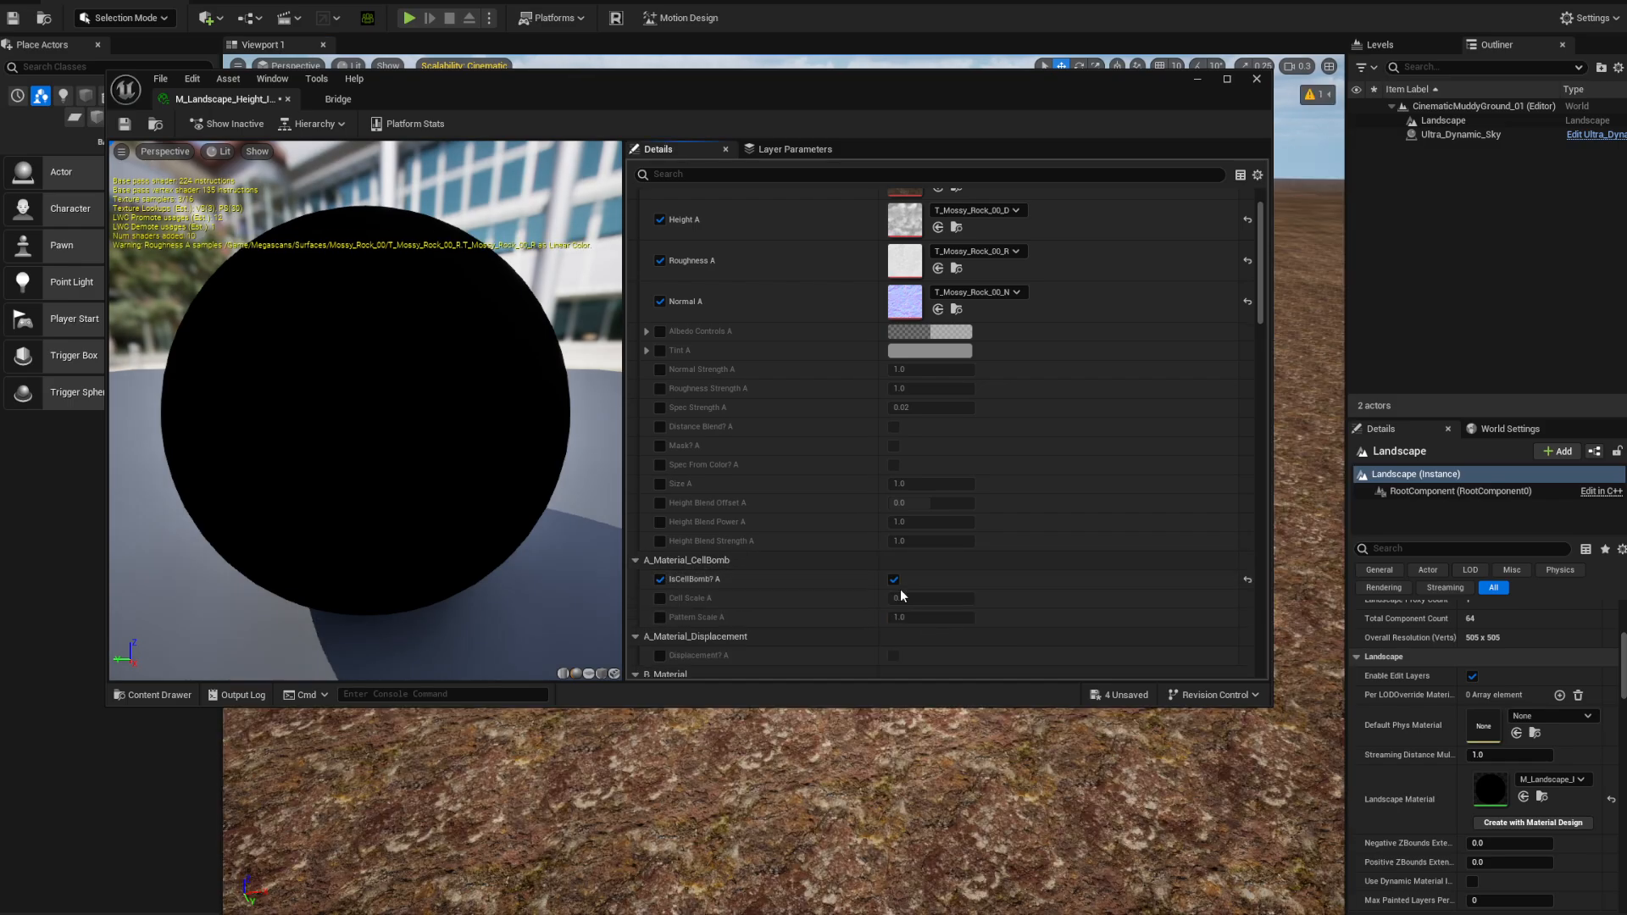
- Move the material instance aside and examine the landscape's rock texture from a distance and close to the ground
{"action": "left_click_drag", "start_coordinate": [916, 100], "coordinate": [1626, 96]}
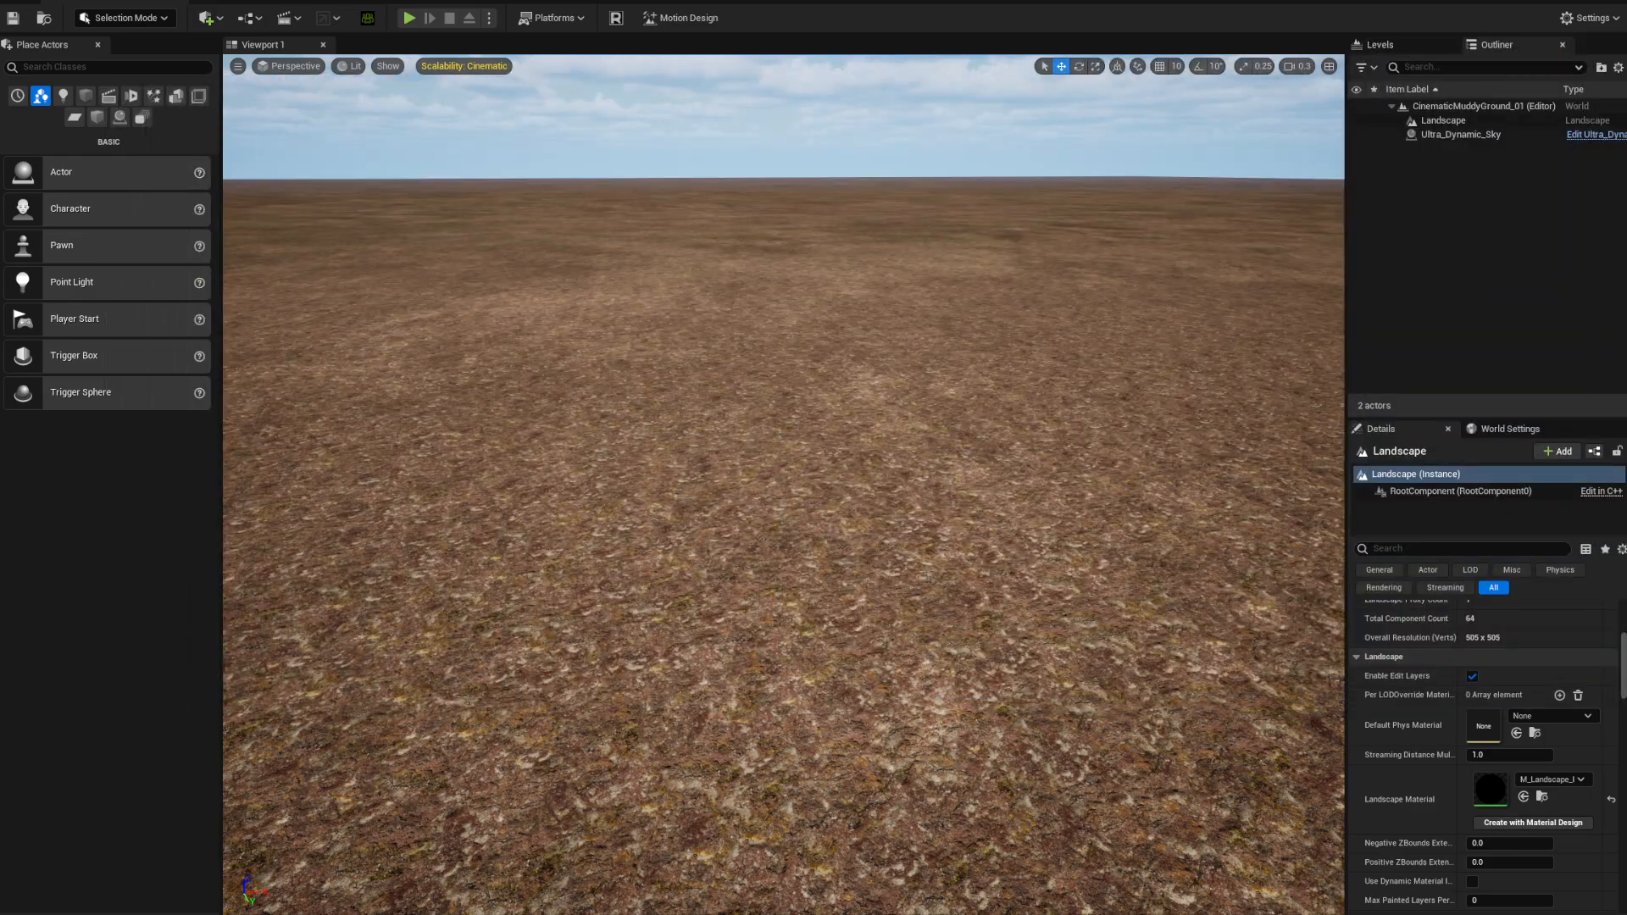
{"action": "key", "text": "w"}
{"action": "mouse_move", "coordinate": [783, 484]}
{"action": "right_mouse_down"}
{"action": "mouse_move", "coordinate": [783, 610]}
{"action": "mouse_move", "coordinate": [783, 475]}
{"action": "right_mouse_up"}
{"action": "key", "text": "w"}
{"action": "scroll", "coordinate": [783, 484], "scroll_direction": "down", "scroll_amount": 1}
{"action": "key", "text": "s"}
{"action": "key", "text": "w"}
{"action": "scroll", "coordinate": [783, 484], "scroll_direction": "down", "scroll_amount": 2}
{"action": "key", "text": "w"}
{"action": "right_click_drag", "start_coordinate": [864, 549], "coordinate": [864, 492]}
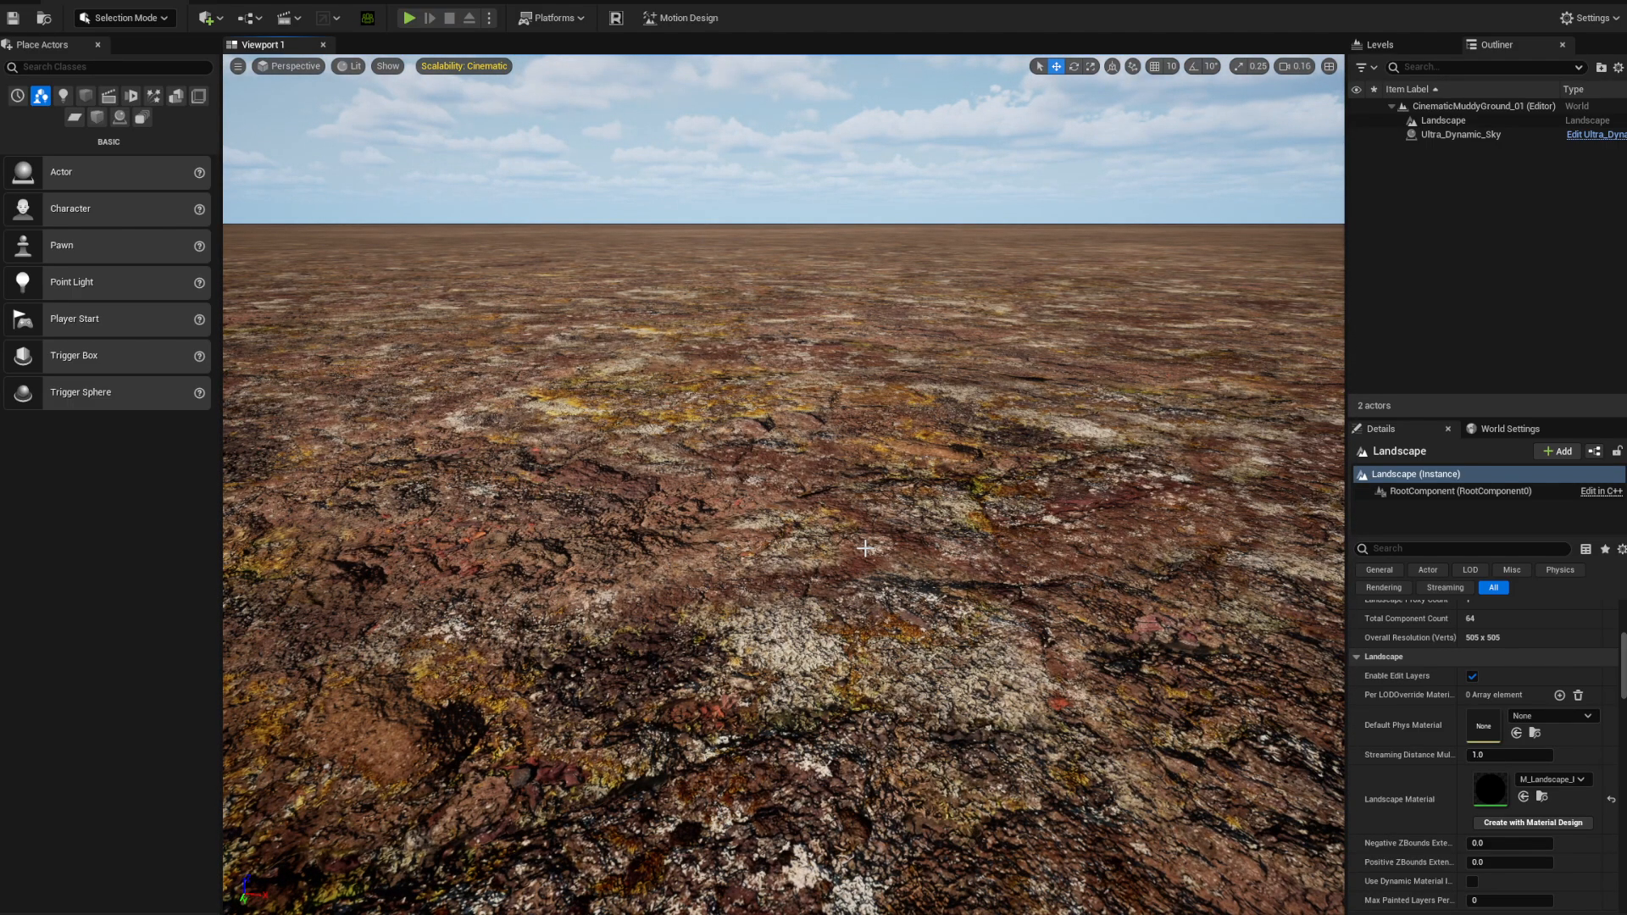
- Select the landscape, enable Nanite on it and build its Nanite data
{"action": "left_click", "coordinate": [896, 536]}
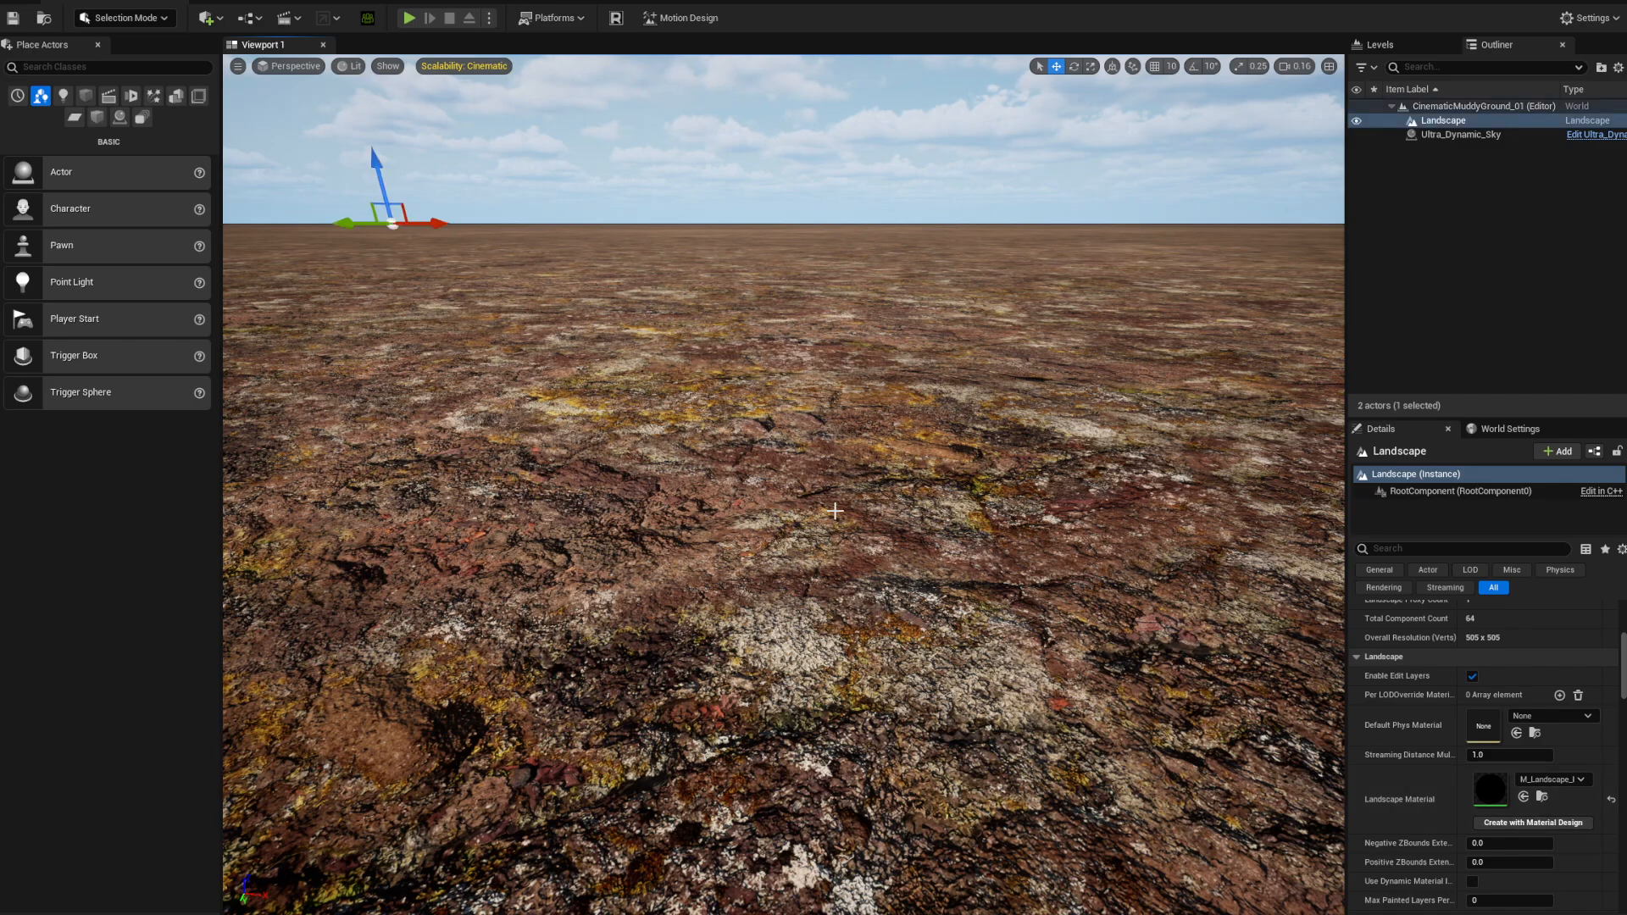
{"action": "scroll", "coordinate": [1558, 791], "scroll_direction": "down", "scroll_amount": 5}
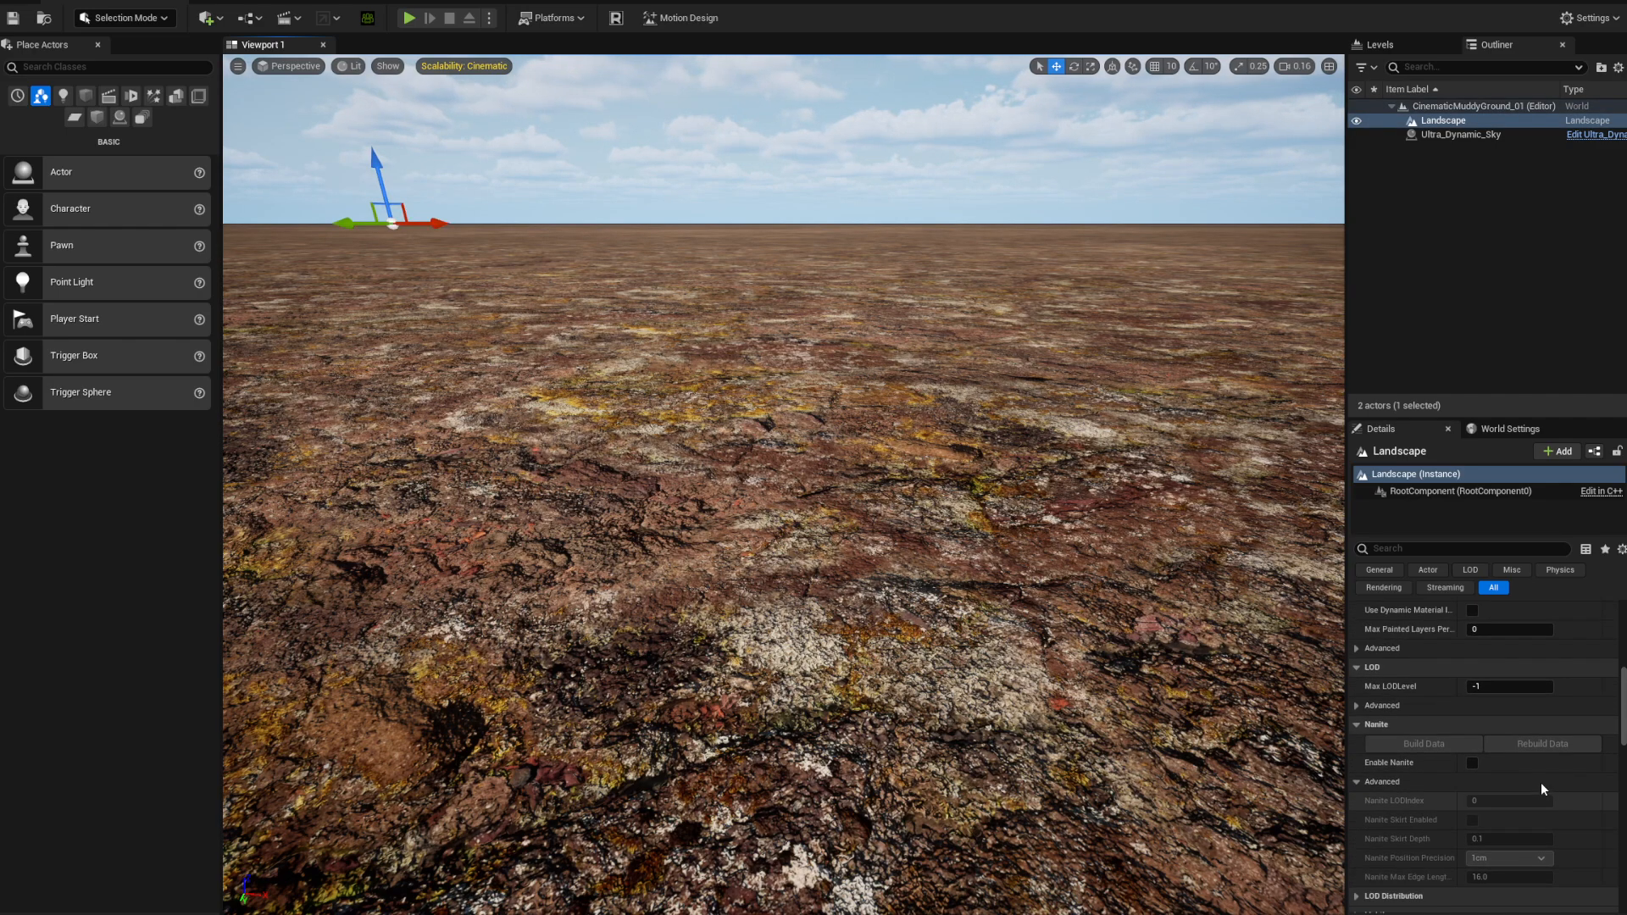
{"action": "left_click", "coordinate": [1472, 763]}
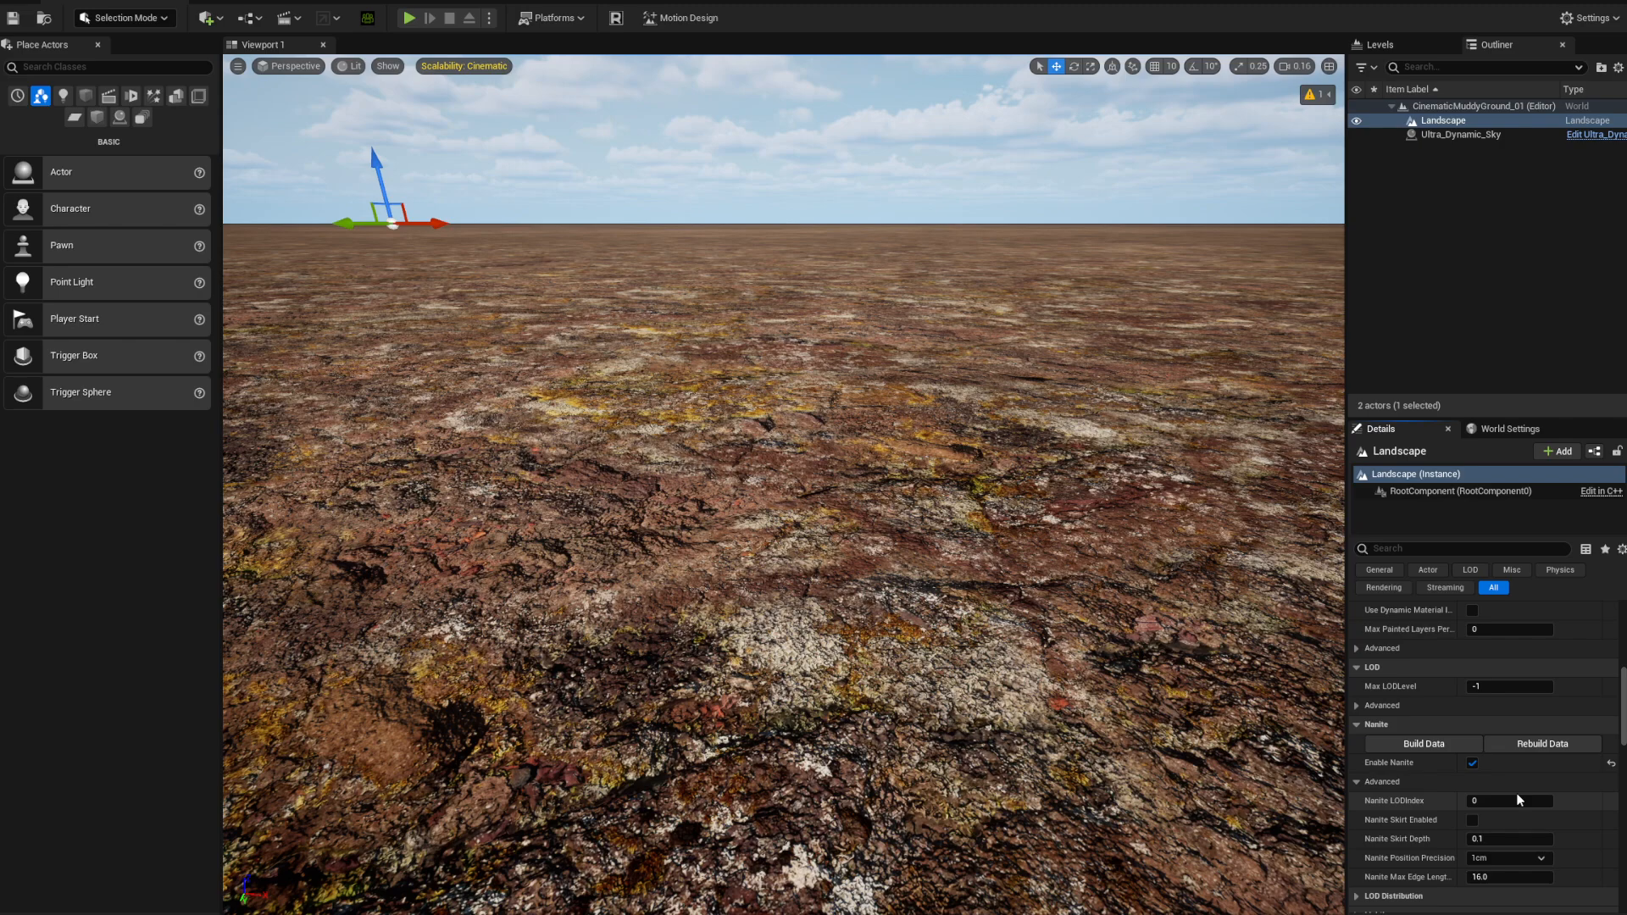
{"action": "left_click", "coordinate": [1421, 745]}
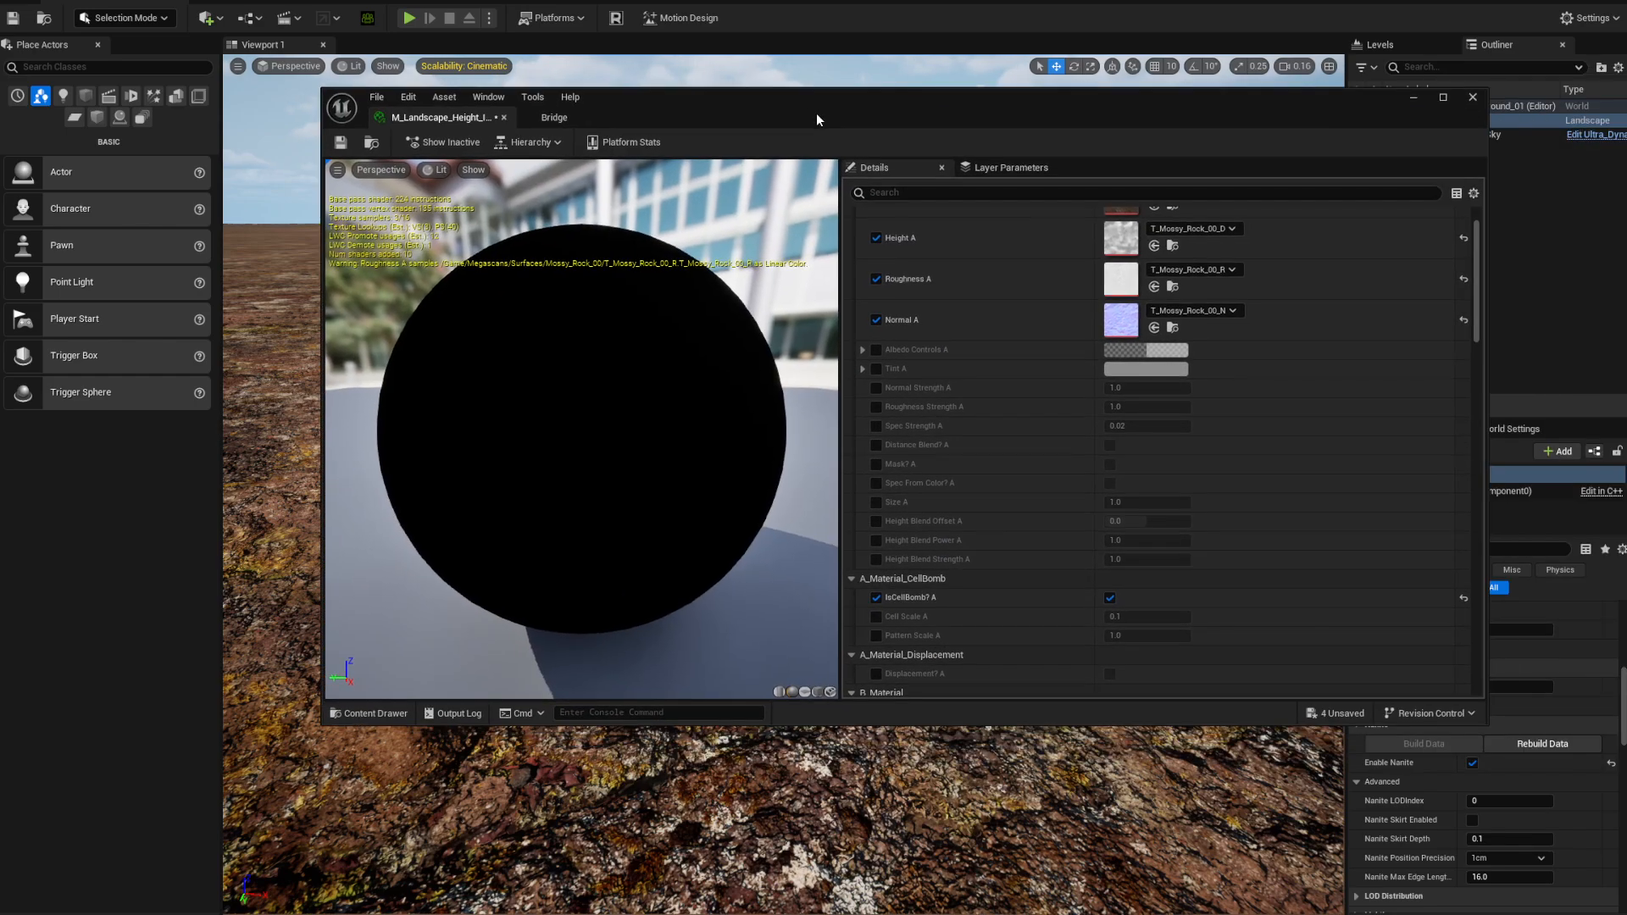
- In the material instance's property overrides, override Enable Tessellation and turn it on
{"action": "left_click_drag", "start_coordinate": [816, 114], "coordinate": [770, 114]}
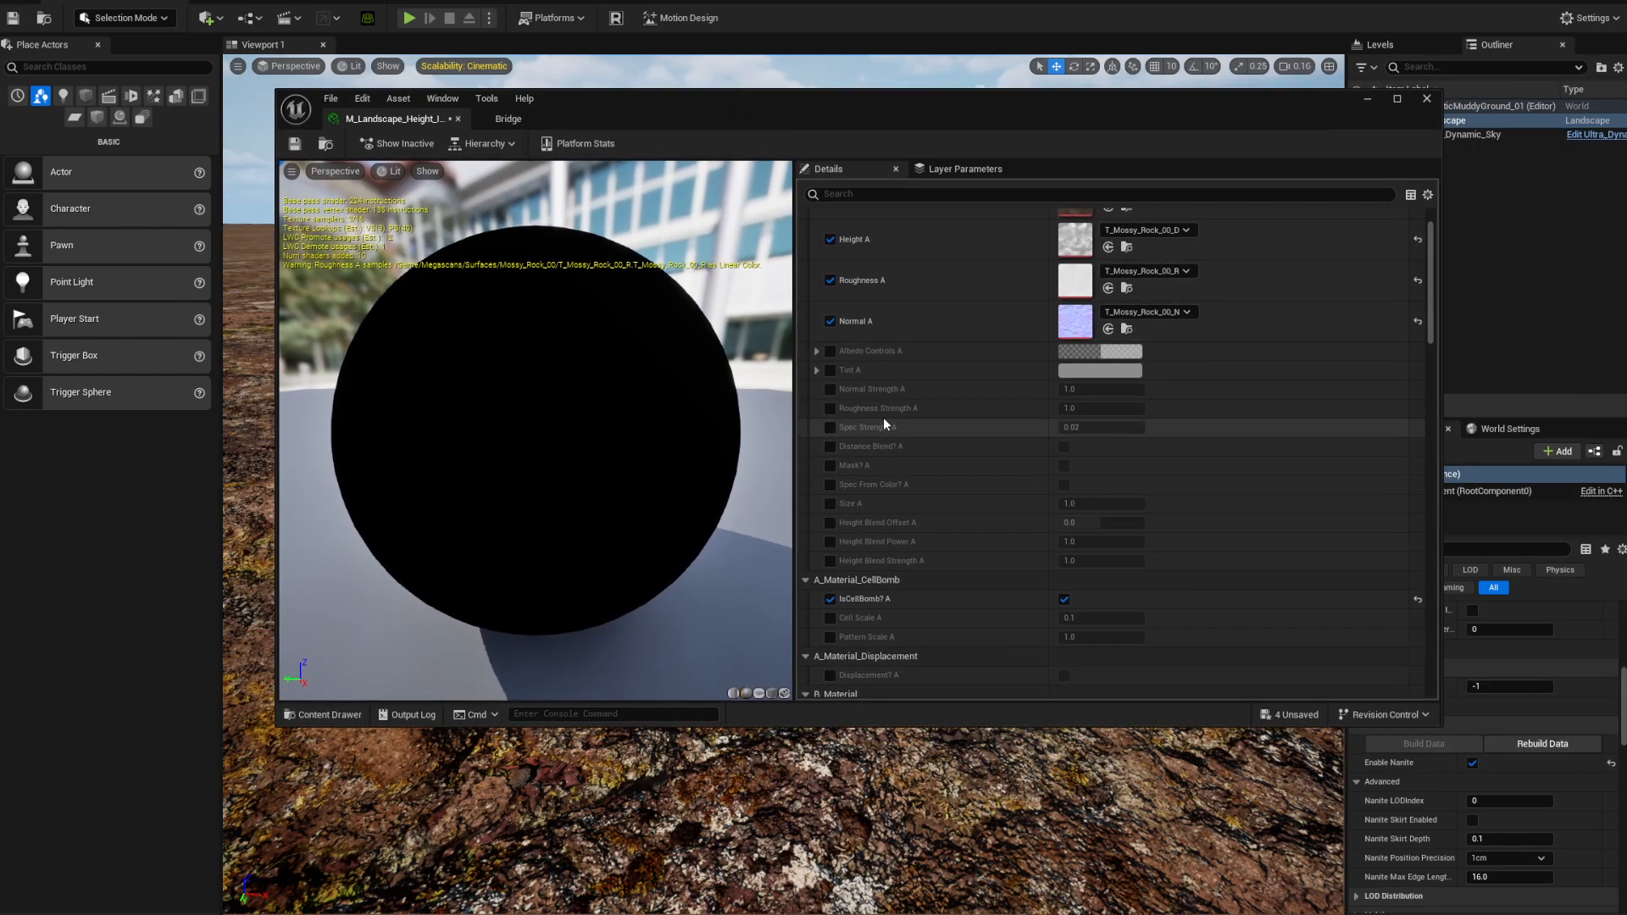
{"action": "scroll", "coordinate": [1223, 476], "scroll_direction": "down", "scroll_amount": 3}
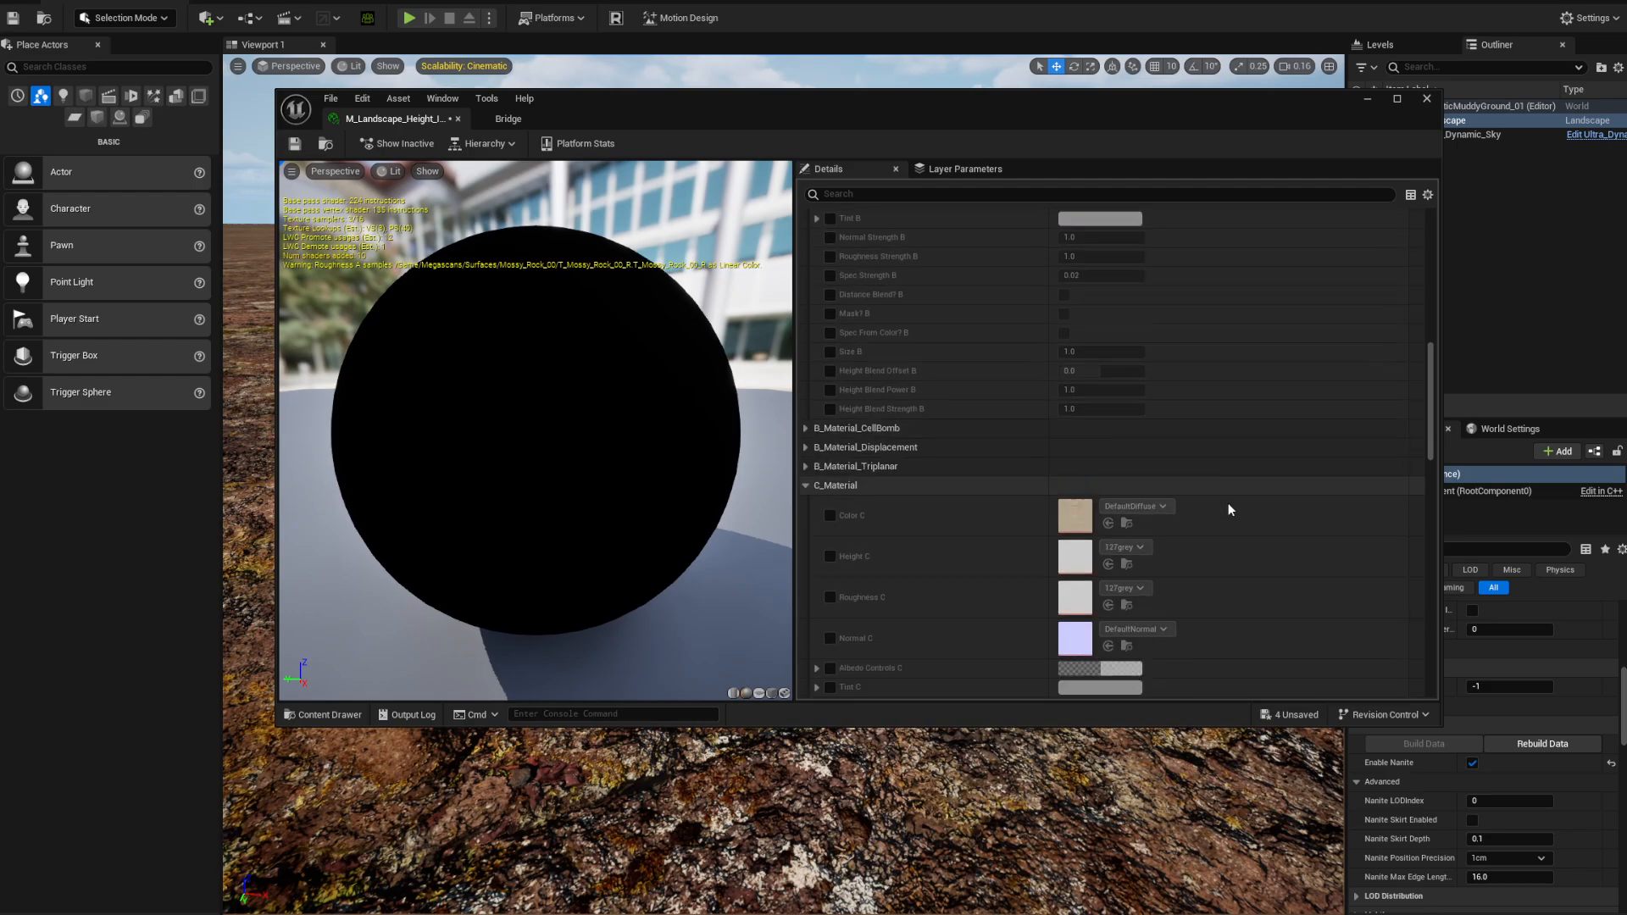
{"action": "scroll", "coordinate": [1054, 502], "scroll_direction": "down", "scroll_amount": 5}
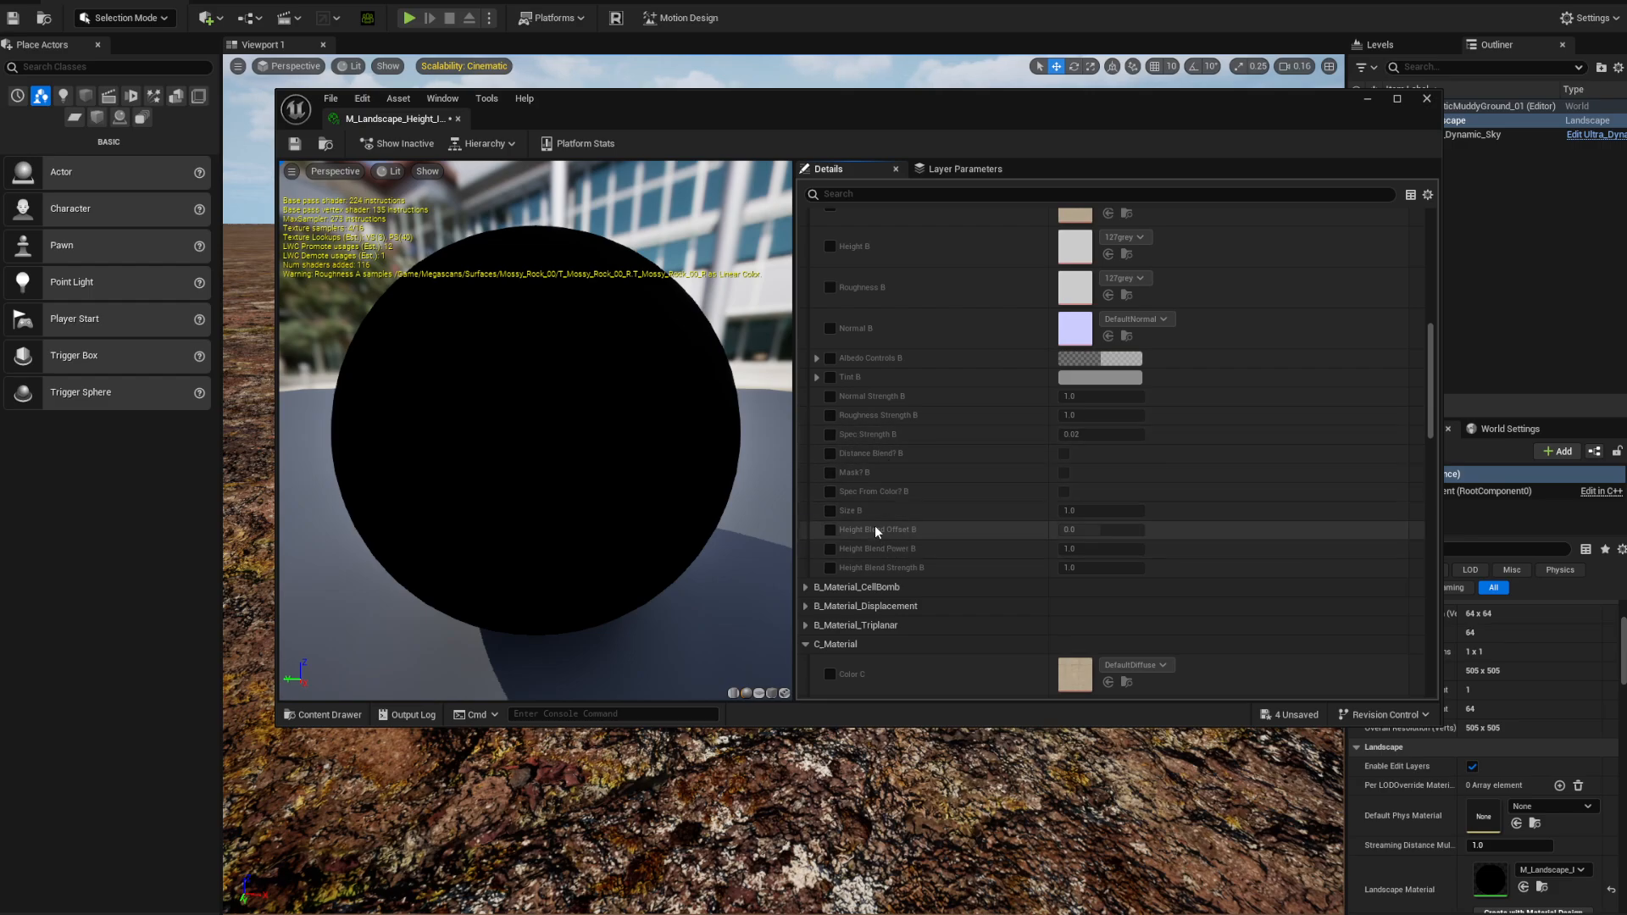
{"action": "scroll", "coordinate": [977, 561], "scroll_direction": "down", "scroll_amount": 5}
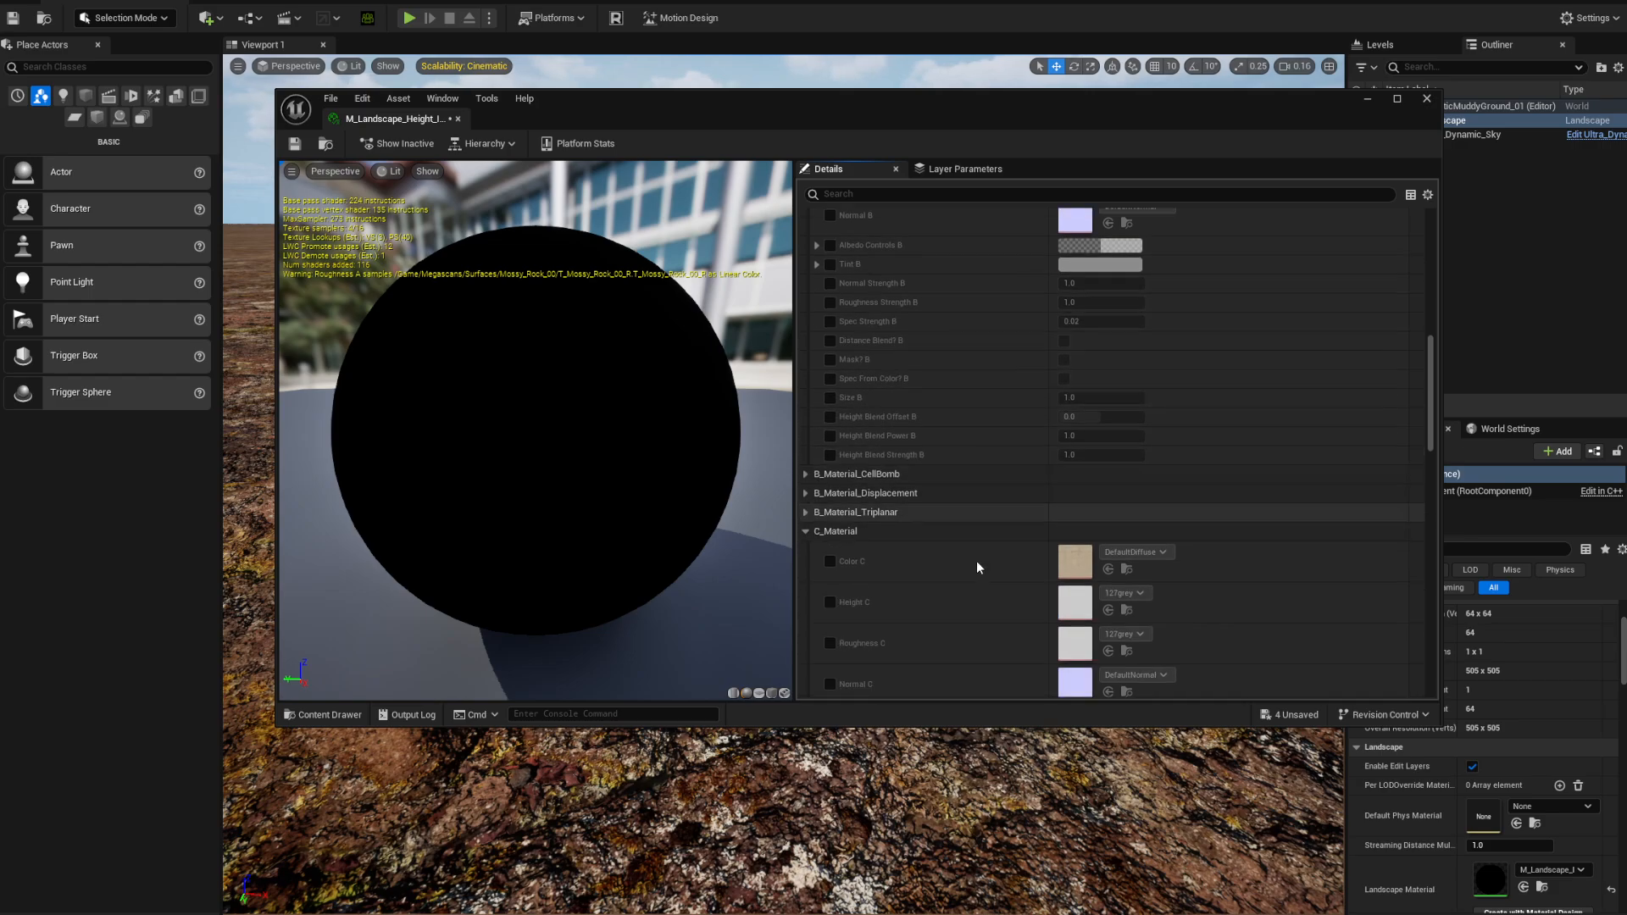
{"action": "scroll", "coordinate": [990, 580], "scroll_direction": "down", "scroll_amount": 10}
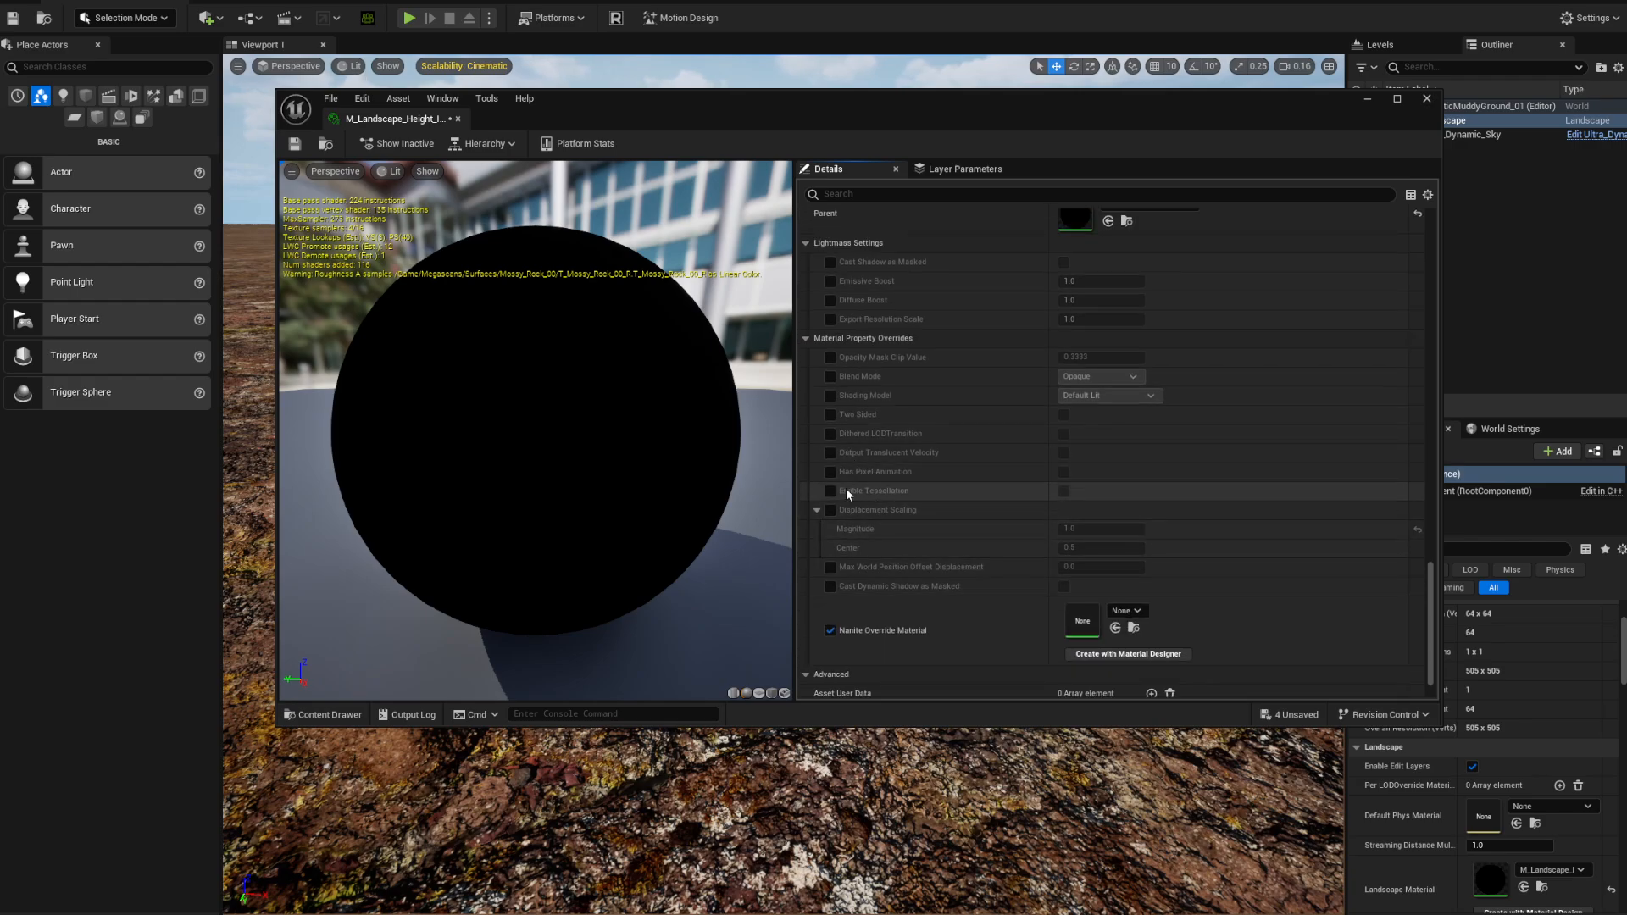
{"action": "left_click", "coordinate": [831, 490]}
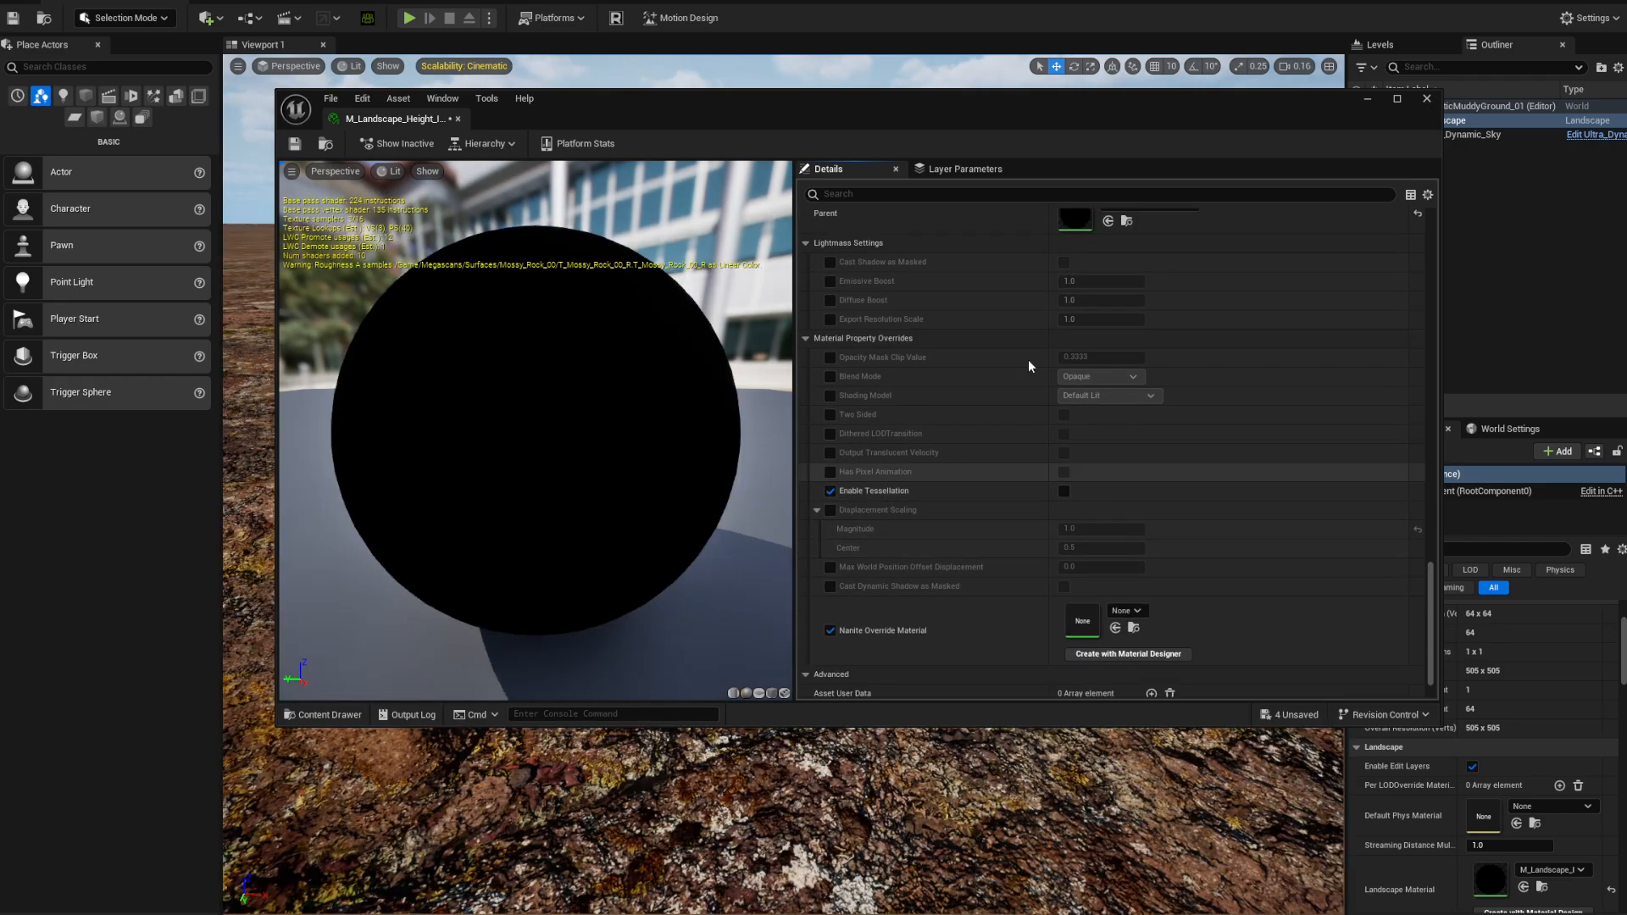
{"action": "left_click_drag", "start_coordinate": [1053, 116], "coordinate": [1320, 1]}
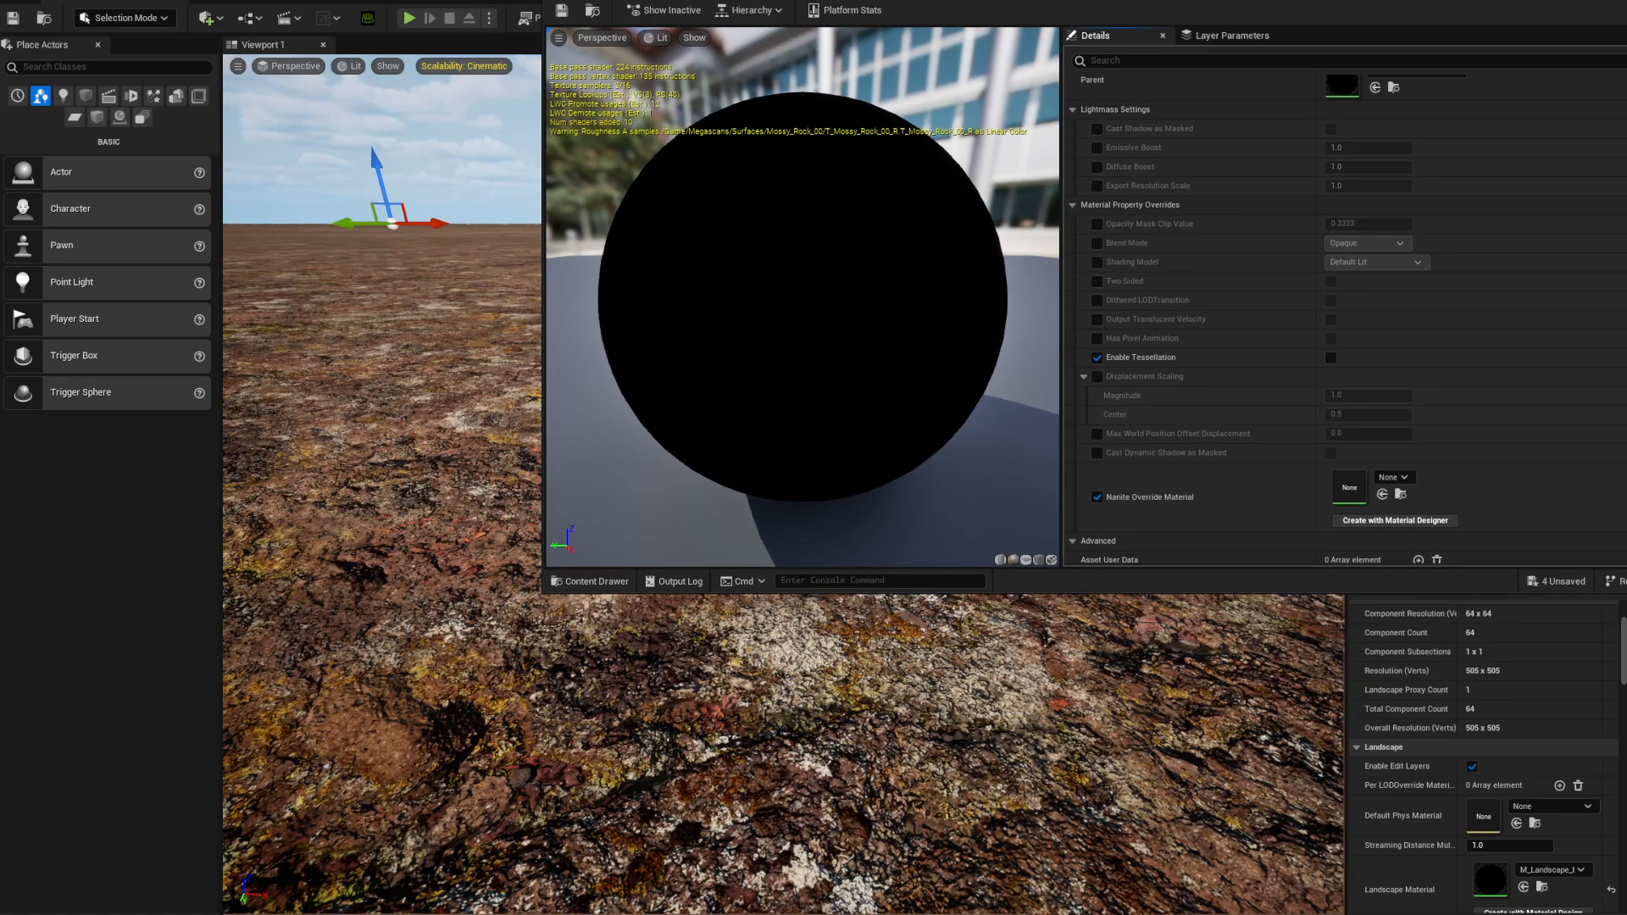
{"action": "left_click", "coordinate": [1330, 358]}
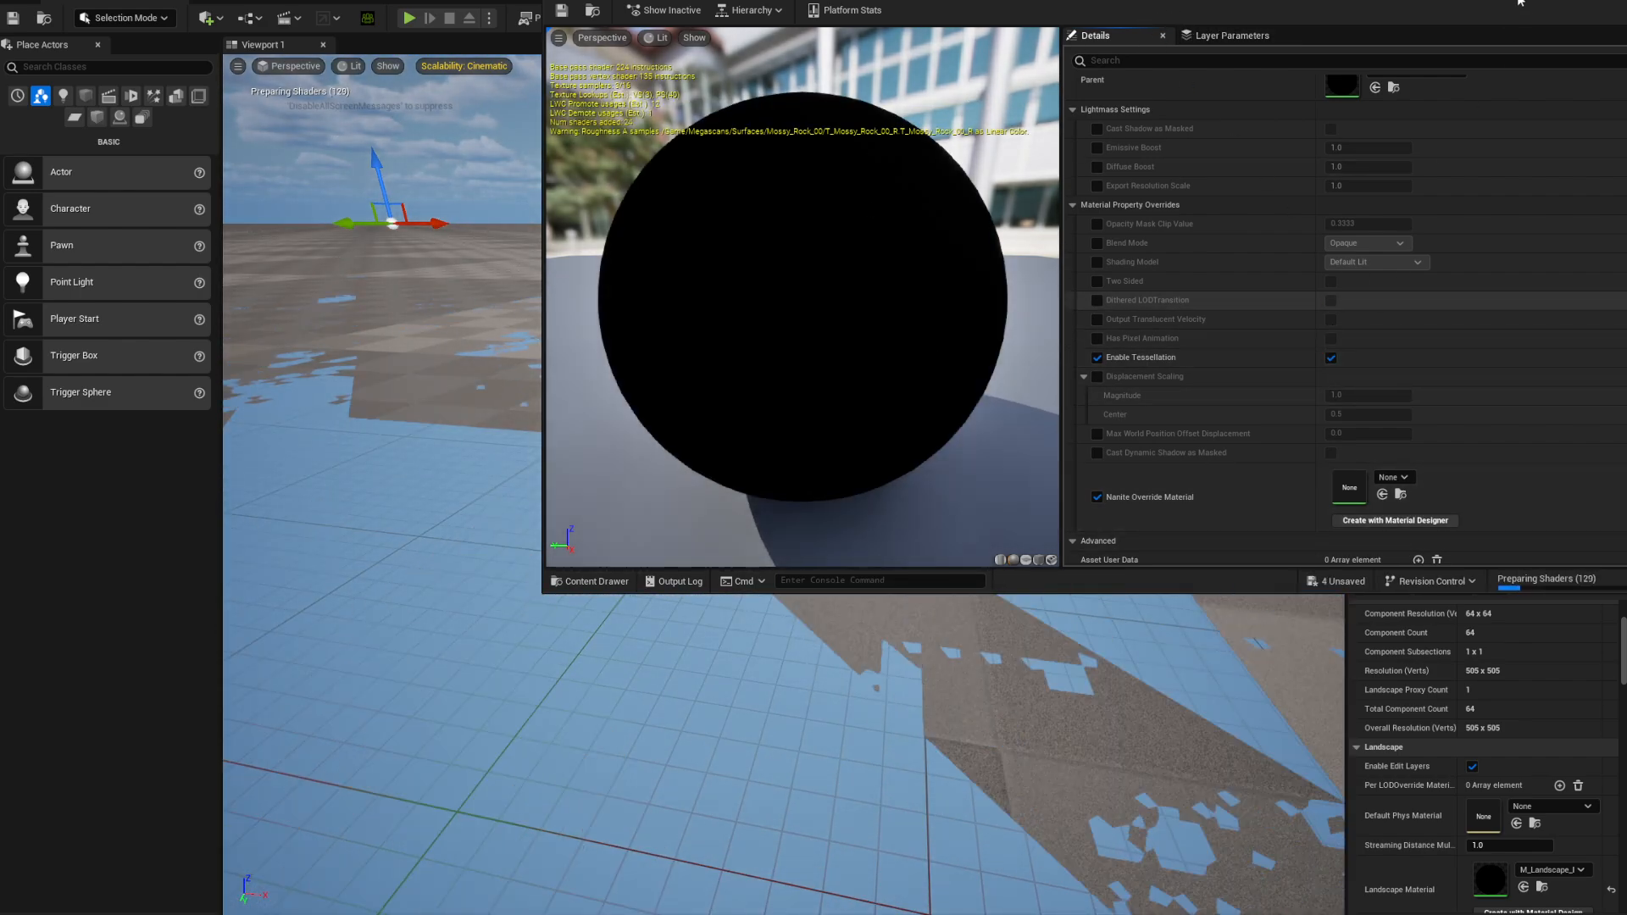
- Inspect the tessellated landscape in the unobstructed viewport, then bring the material instance's property overrides back into view
{"action": "key", "text": "alt+F4"}
{"action": "right_click_drag", "start_coordinate": [783, 483], "coordinate": [869, 434]}
{"action": "scroll", "coordinate": [932, 508], "scroll_direction": "down", "scroll_amount": 1}
{"action": "key", "text": "w"}
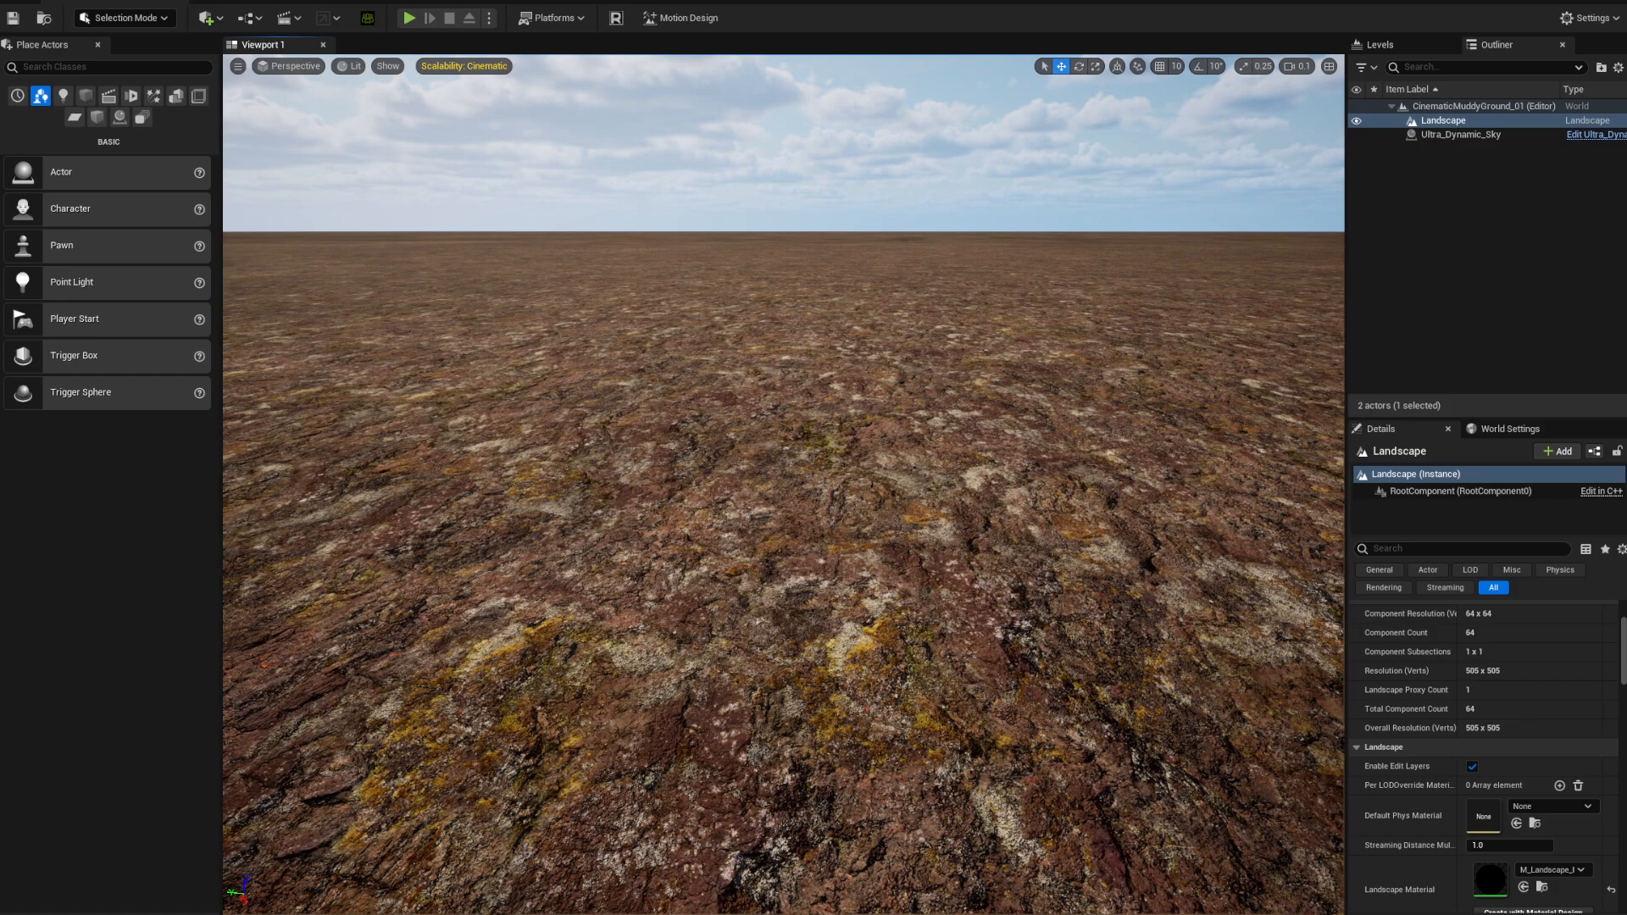
{"action": "left_click_drag", "start_coordinate": [1626, 34], "coordinate": [501, 3]}
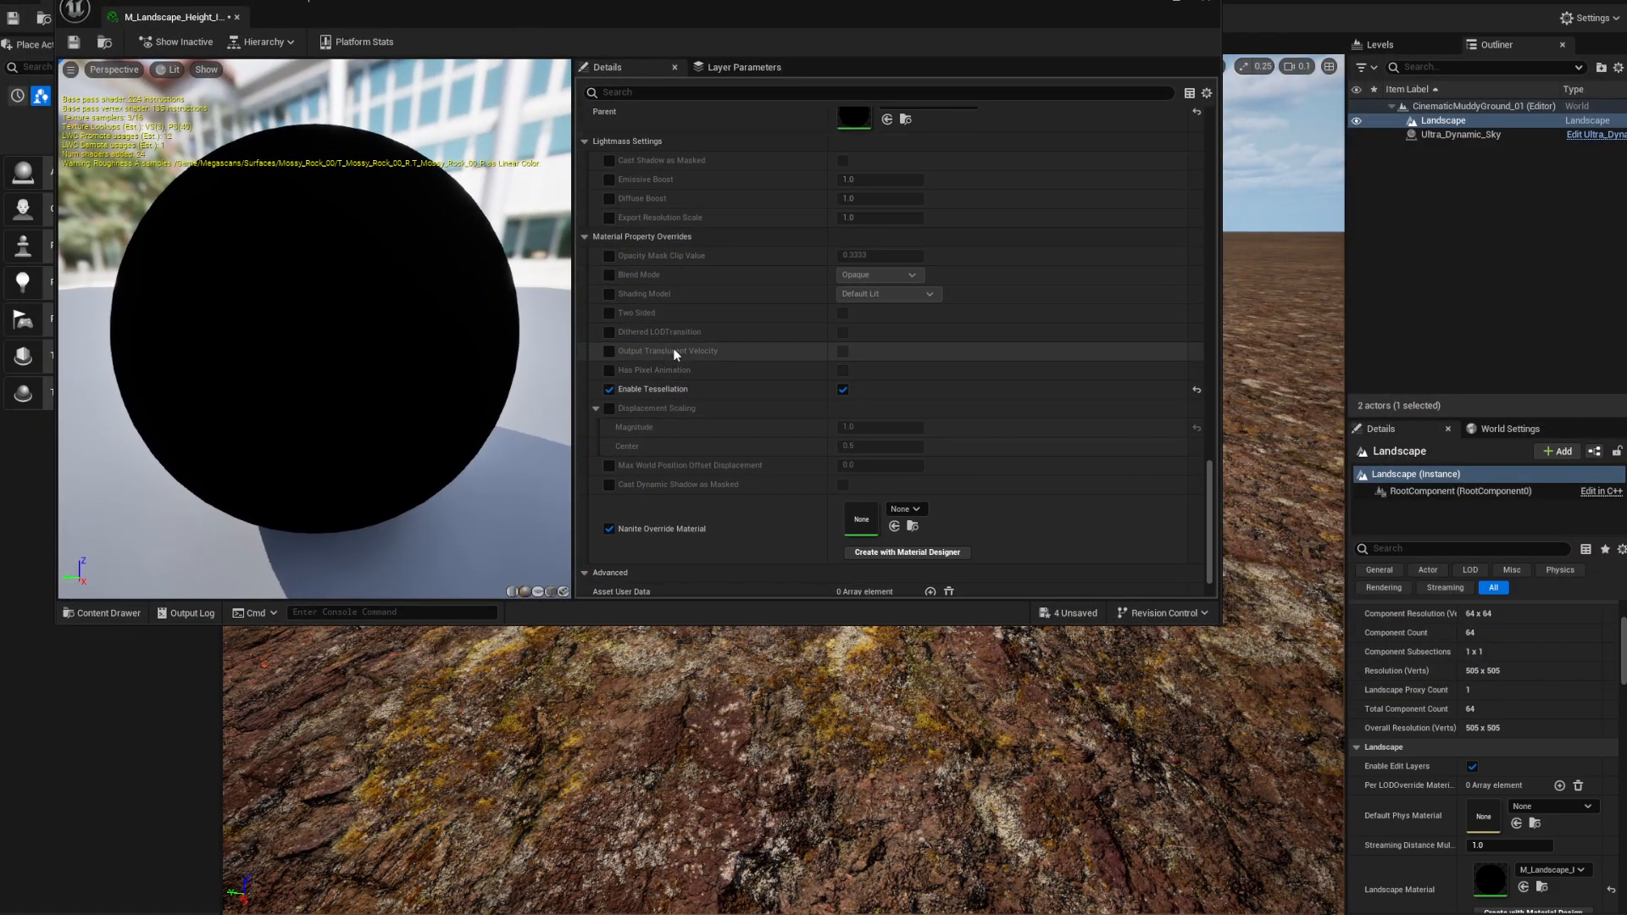
- In the A_Material_Displacement parameters, override Displacement? A and turn it on, keeping the landscape in view beside the material instance
{"action": "scroll", "coordinate": [941, 444], "scroll_direction": "up", "scroll_amount": 3}
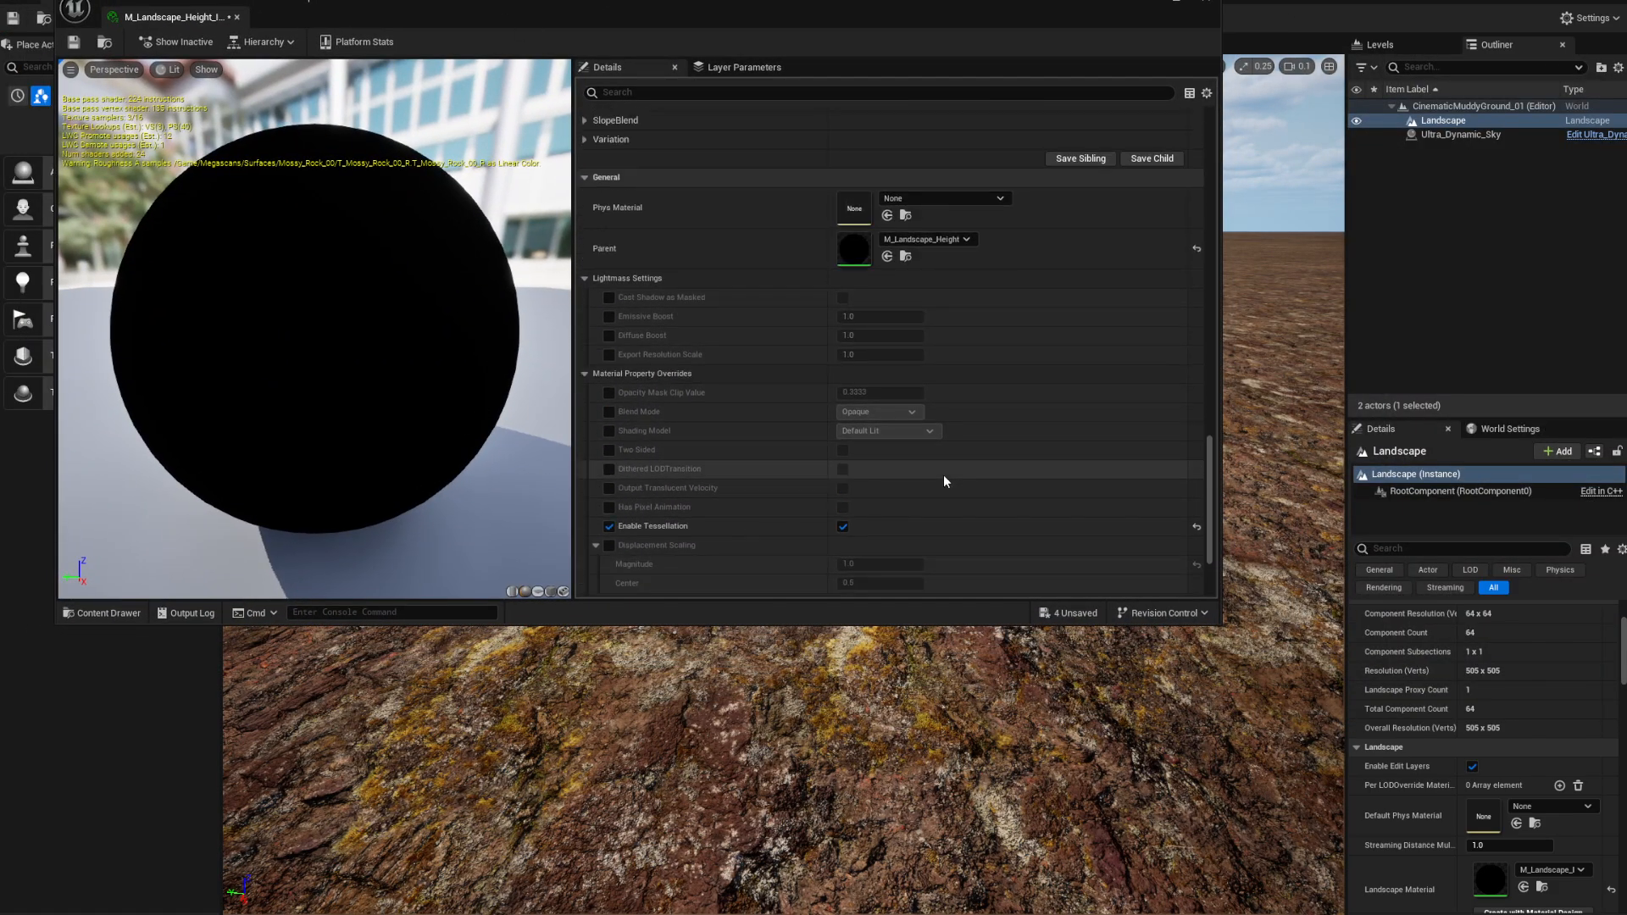
{"action": "scroll", "coordinate": [943, 475], "scroll_direction": "down", "scroll_amount": 10}
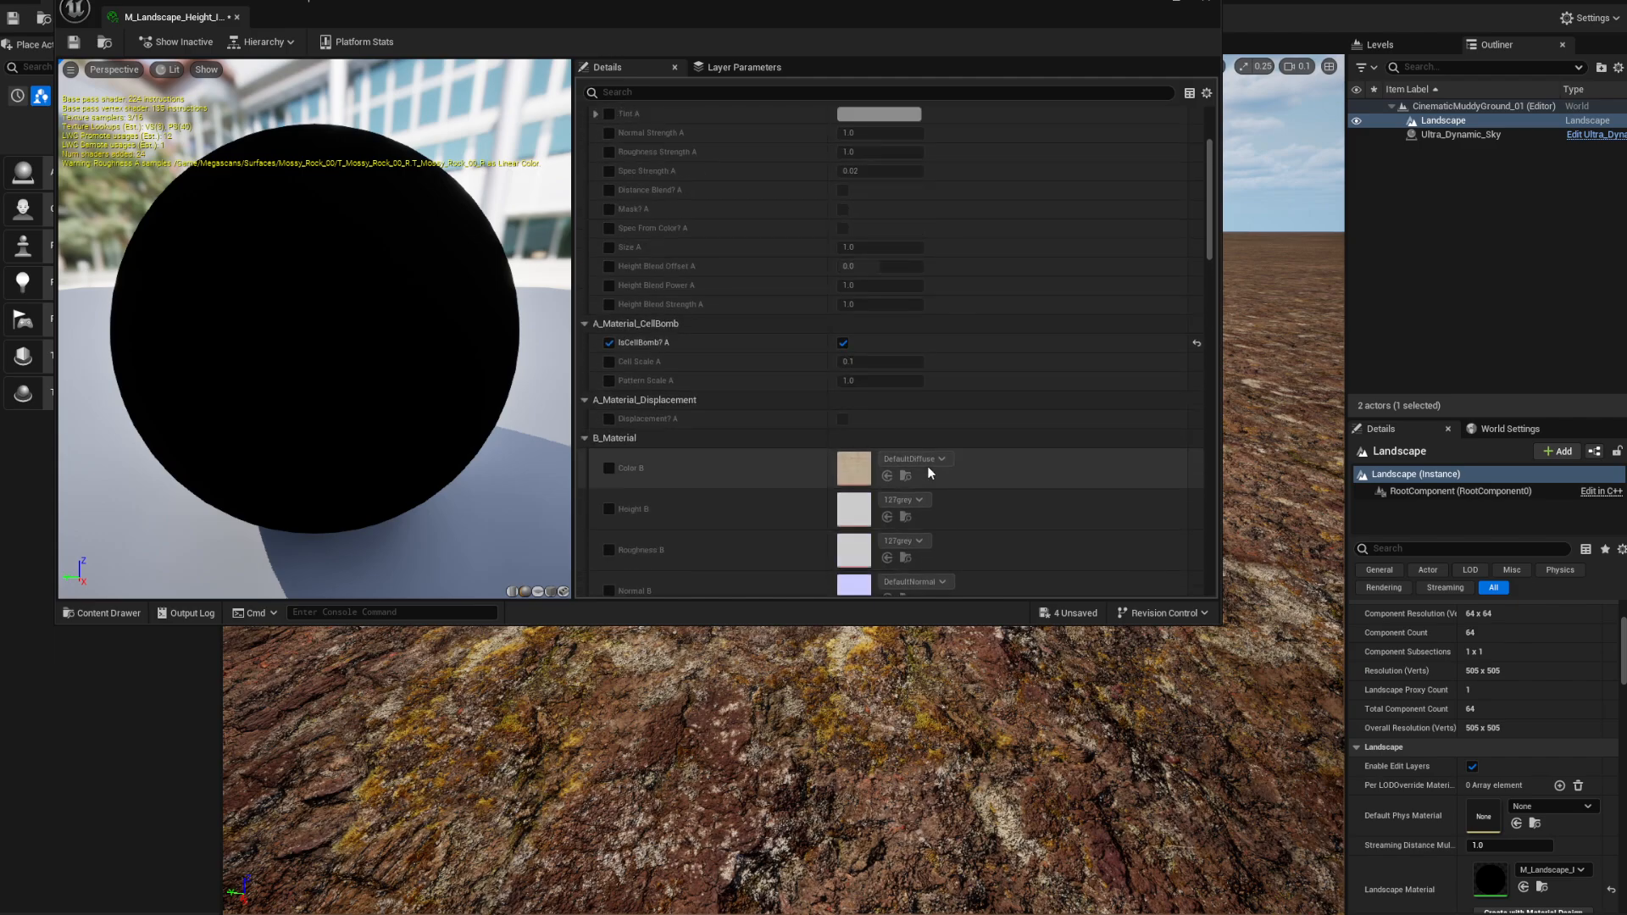
{"action": "scroll", "coordinate": [927, 467], "scroll_direction": "up", "scroll_amount": 4}
{"action": "scroll", "coordinate": [695, 472], "scroll_direction": "down", "scroll_amount": 4}
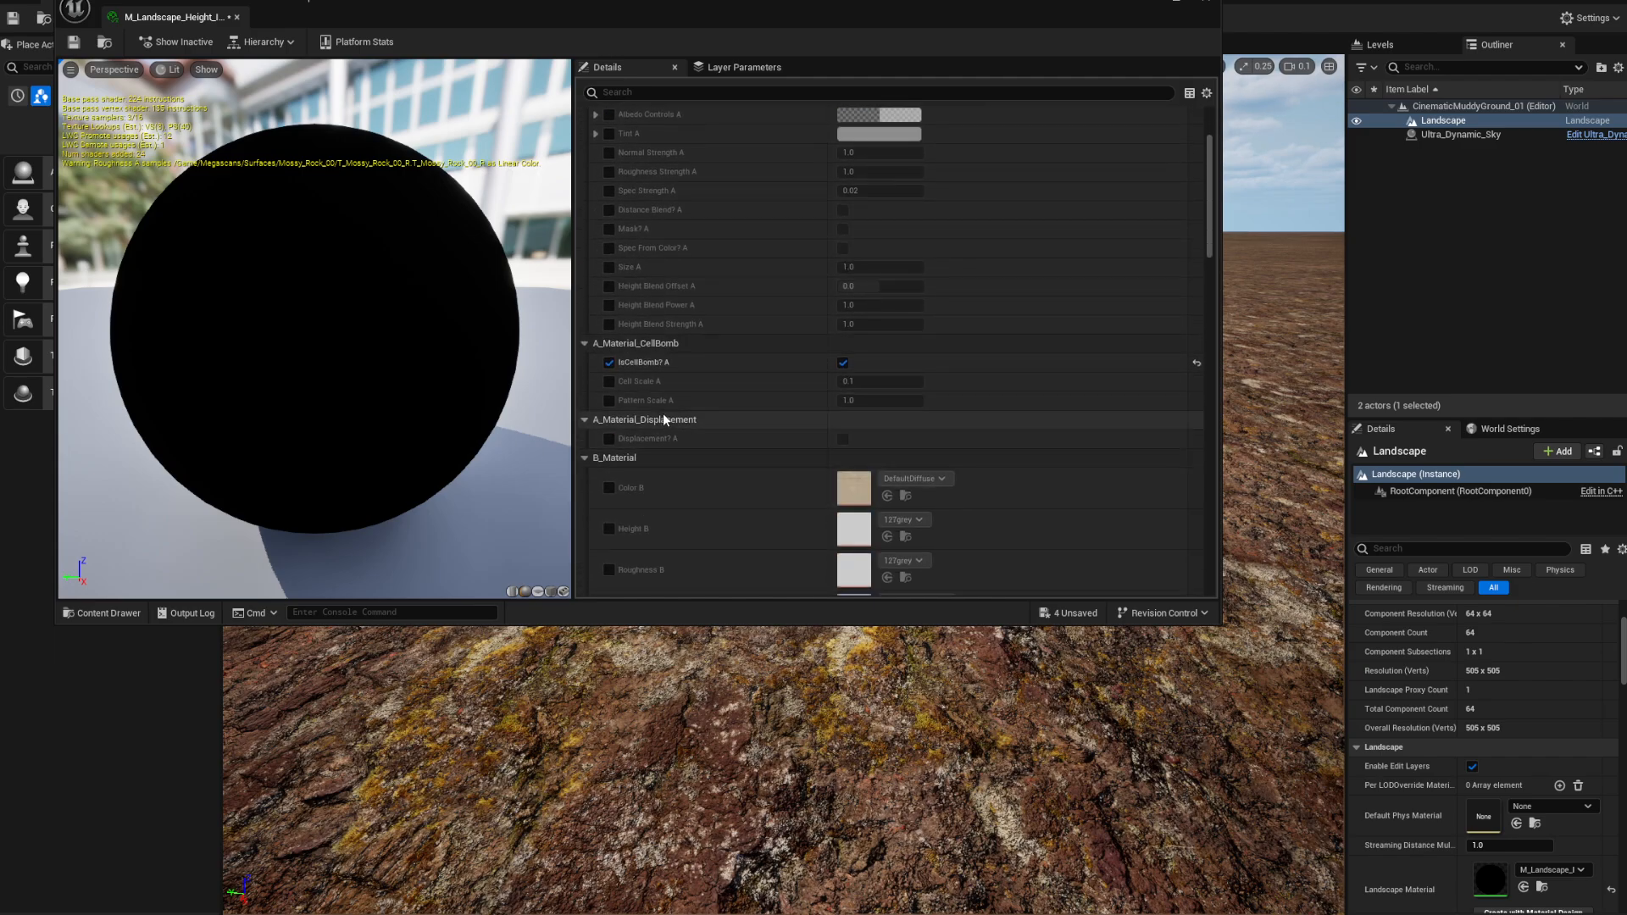
{"action": "left_click", "coordinate": [609, 439]}
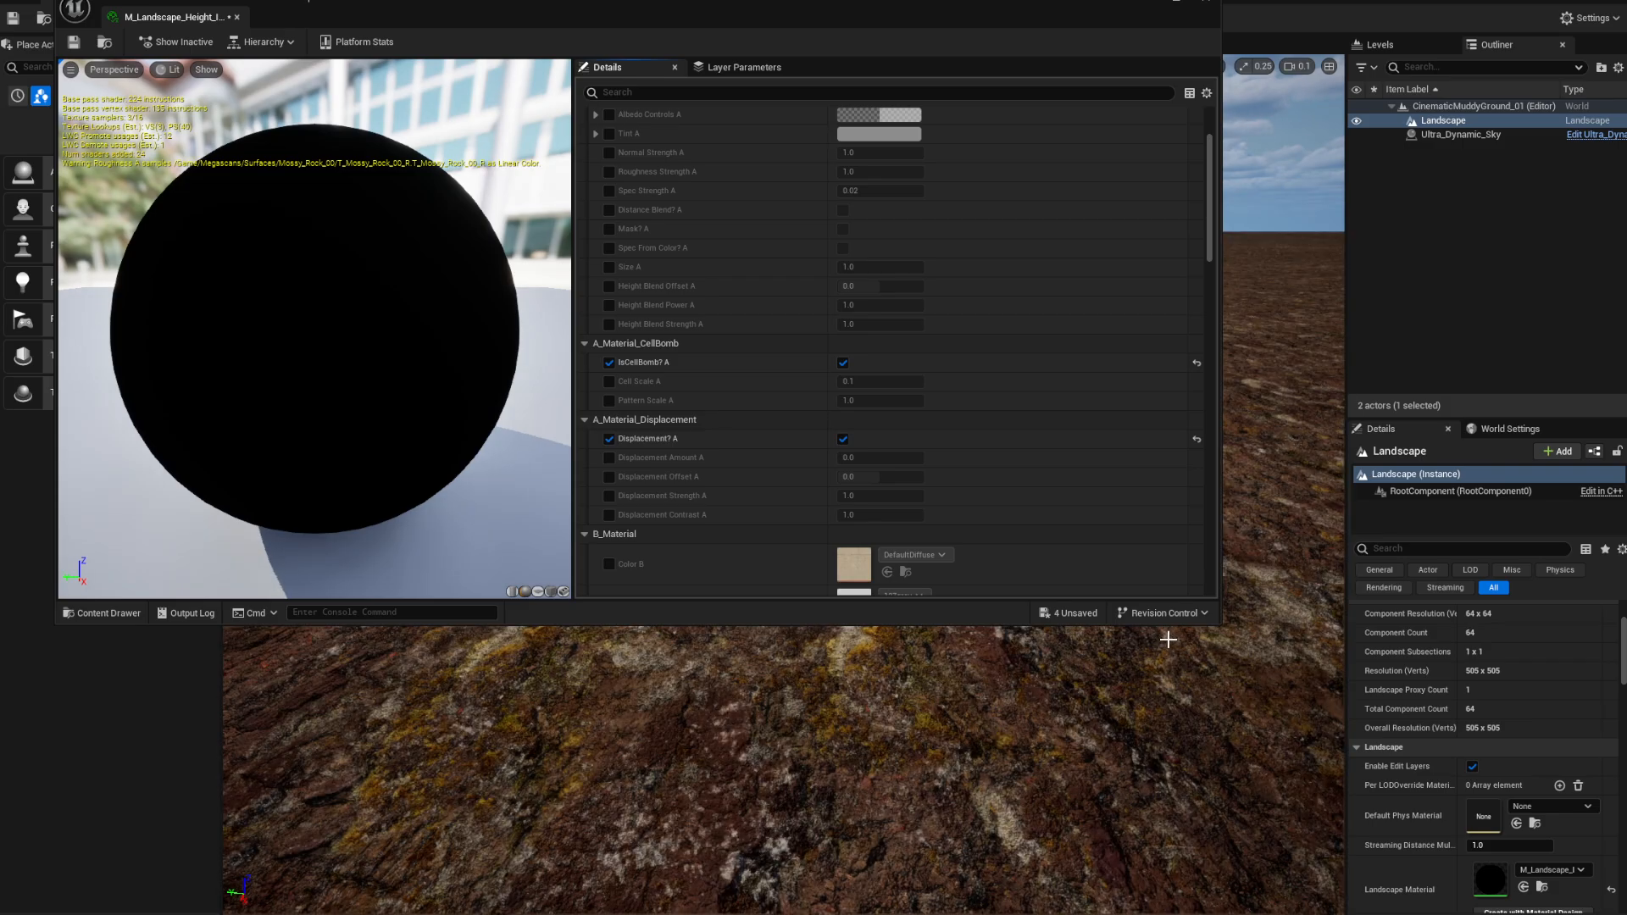
{"action": "left_click_drag", "start_coordinate": [916, 27], "coordinate": [926, 0]}
{"action": "right_click_drag", "start_coordinate": [784, 746], "coordinate": [784, 644]}
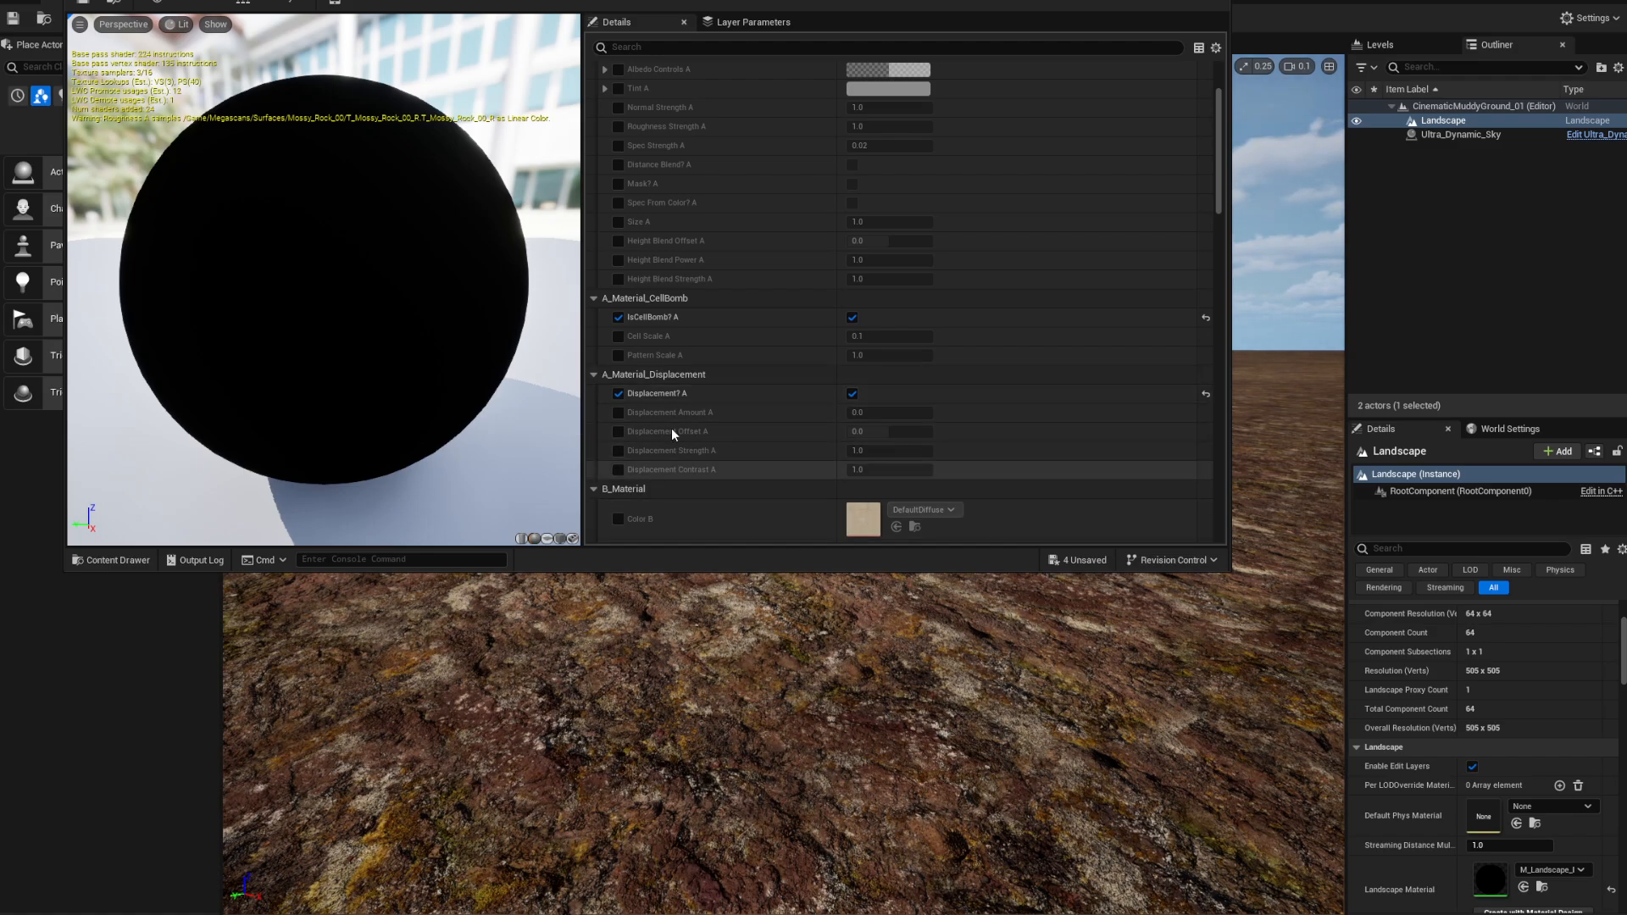
- Override Displacement Amount A, try a value of 1, and reduce it to 0.1
{"action": "left_click", "coordinate": [617, 412]}
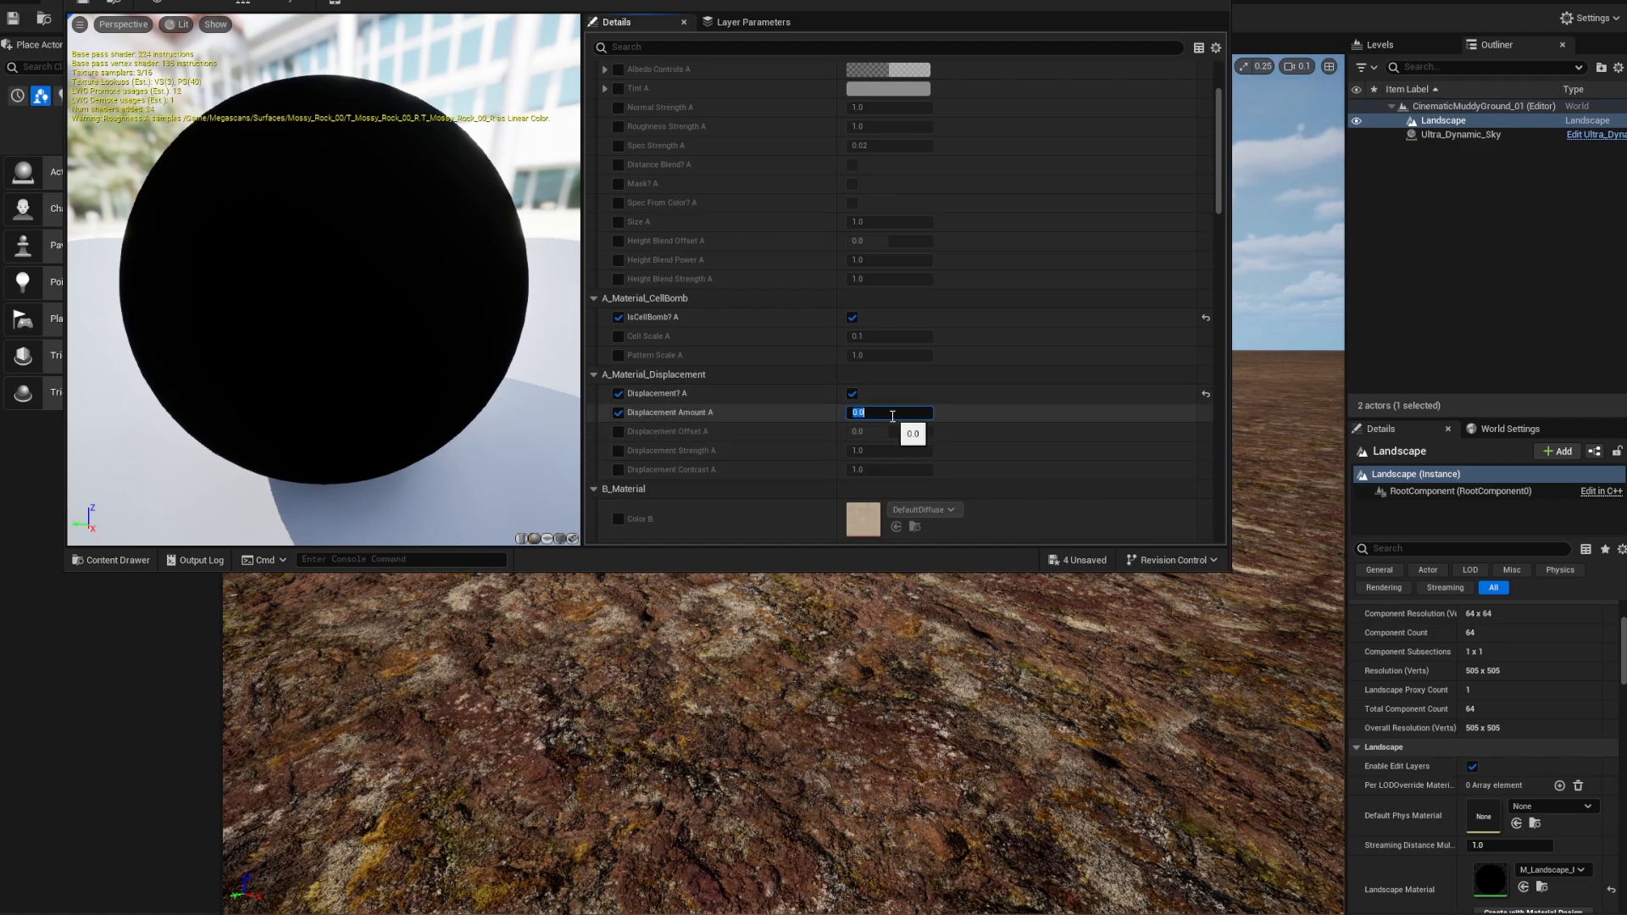
{"action": "type", "text": "1"}
{"action": "key", "text": "Return"}
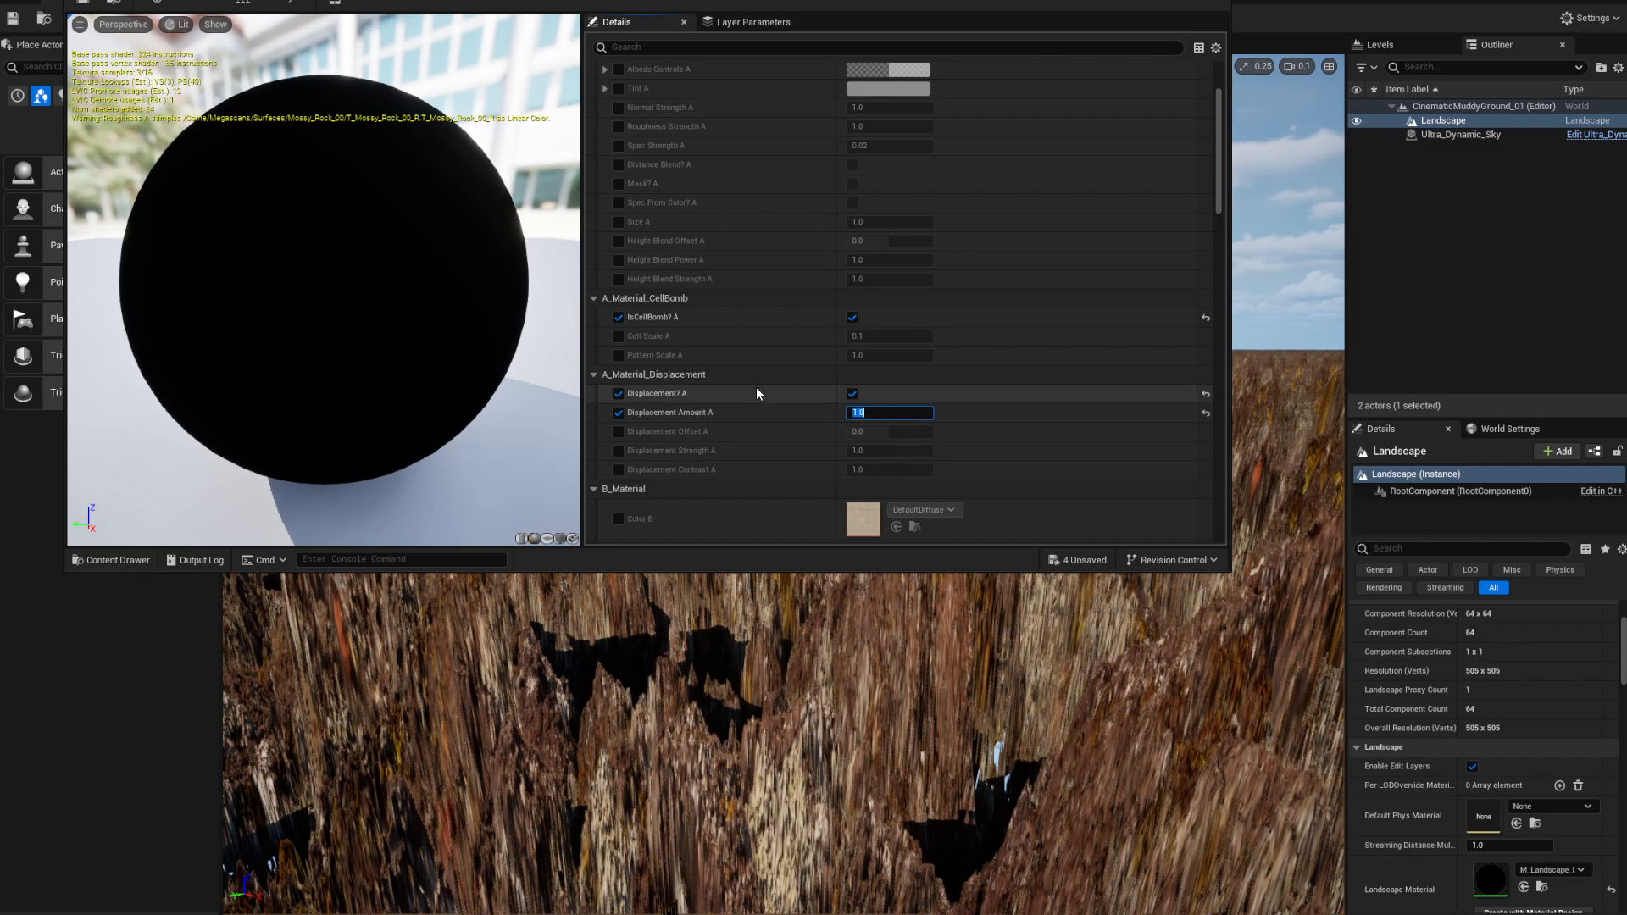
{"action": "type", "text": "0.1"}
{"action": "key", "text": "Return"}
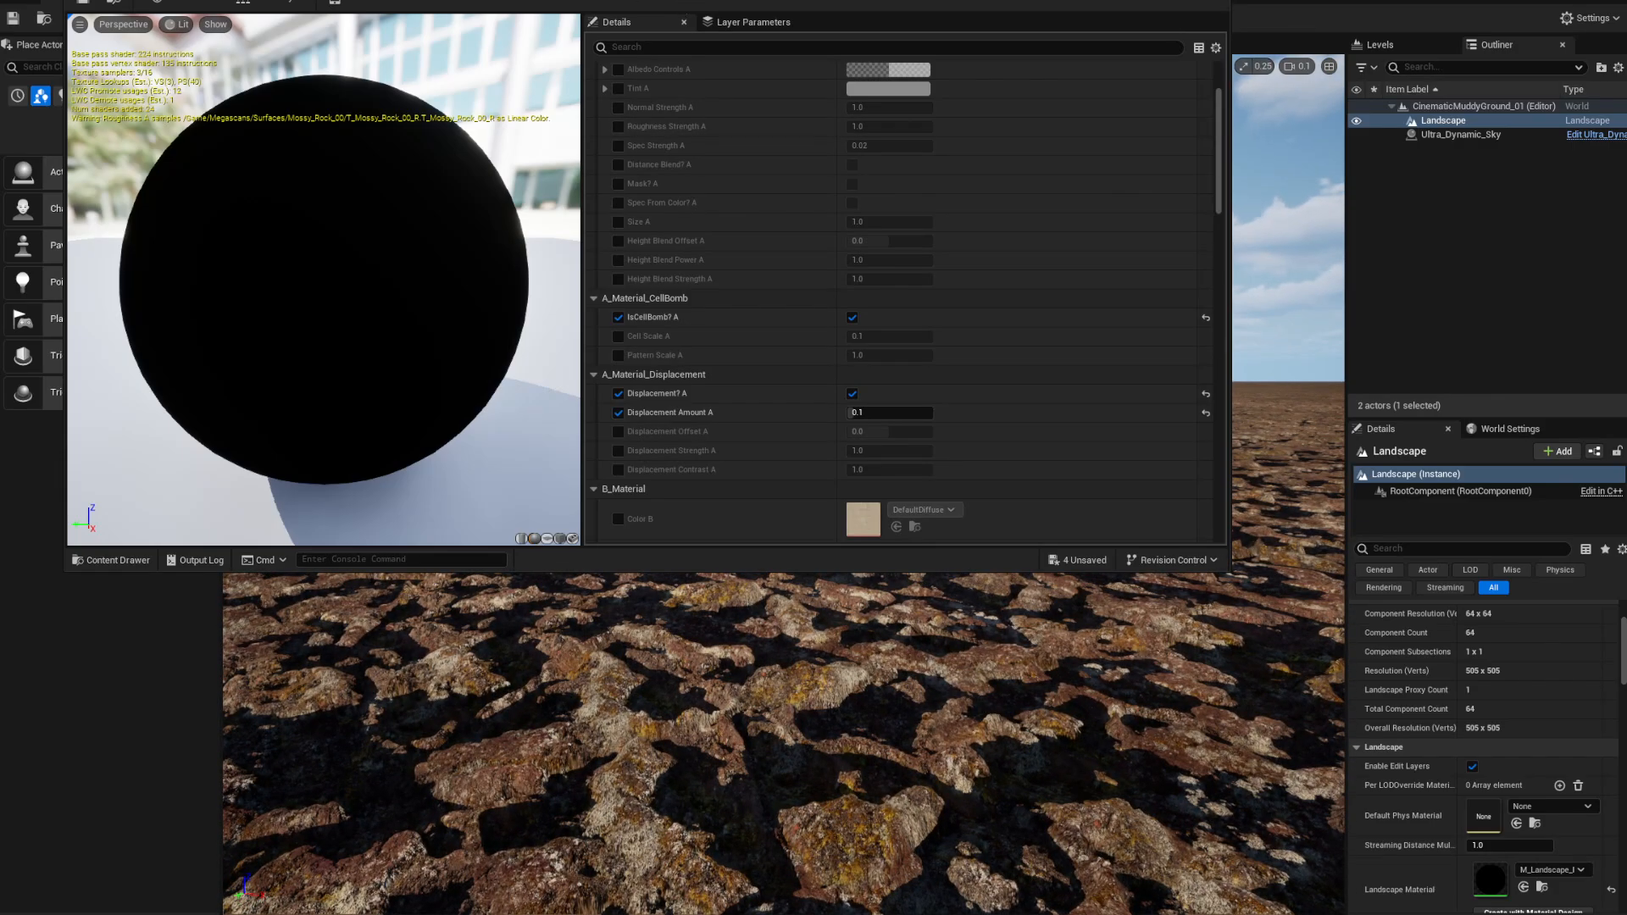
- Uncover the viewport, run the console command r.RayTracing.Shadows.EnableTwoSidedGeometry 0 and check the ground's shadows
{"action": "left_click_drag", "start_coordinate": [648, 1], "coordinate": [1626, 89]}
{"action": "right_click_drag", "start_coordinate": [906, 619], "coordinate": [791, 716]}
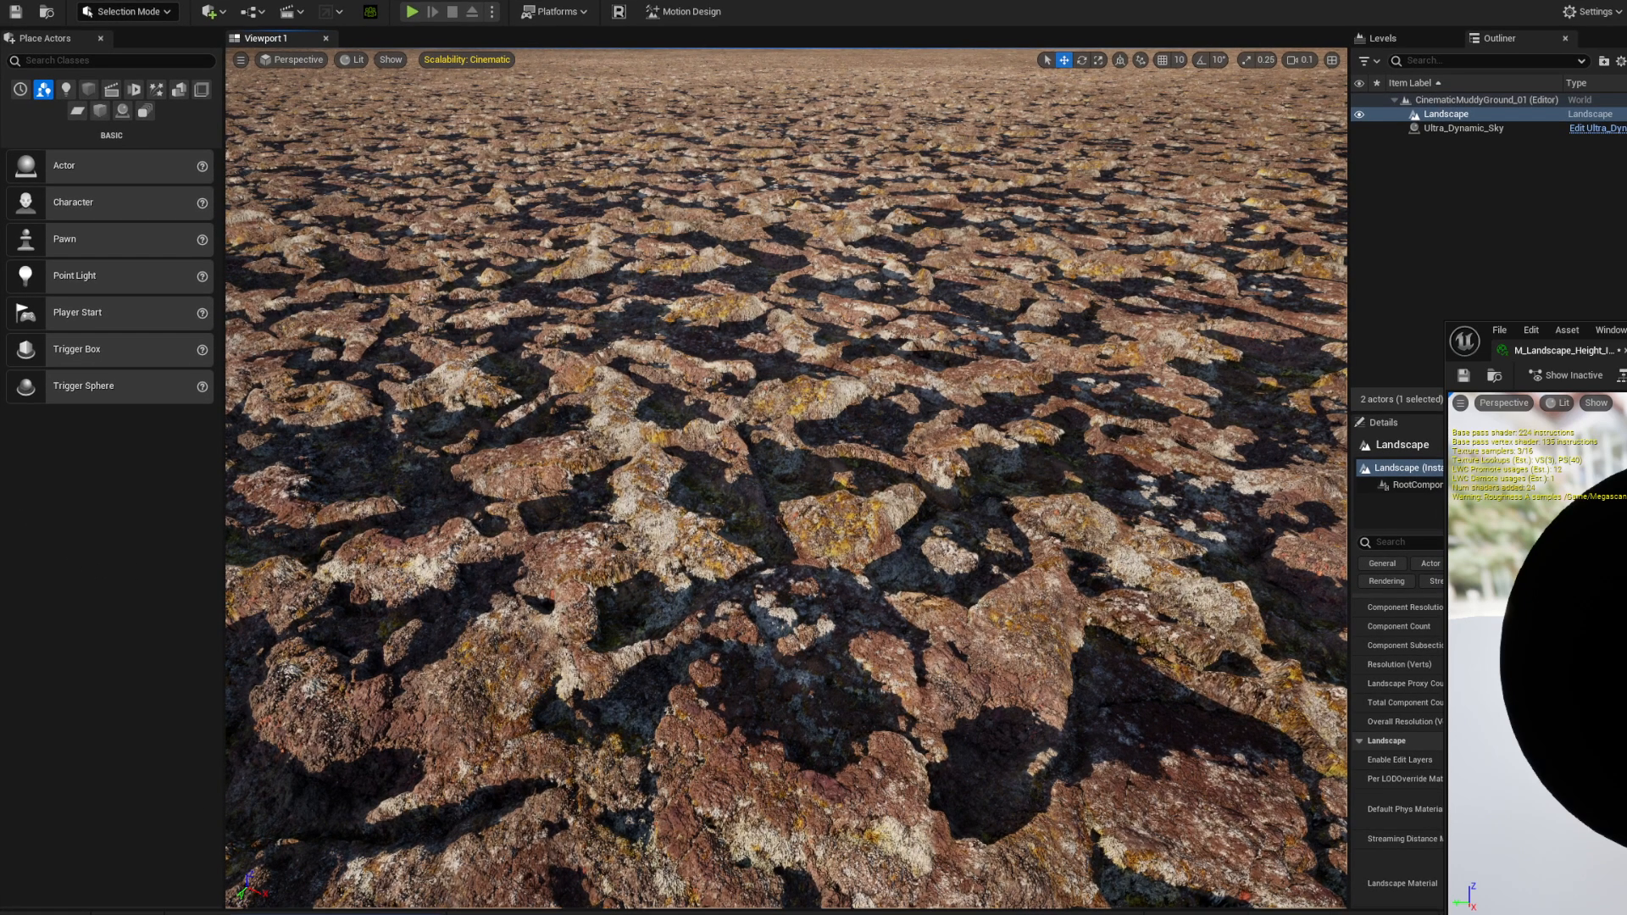
{"action": "left_click_drag", "start_coordinate": [487, 914], "coordinate": [477, 908]}
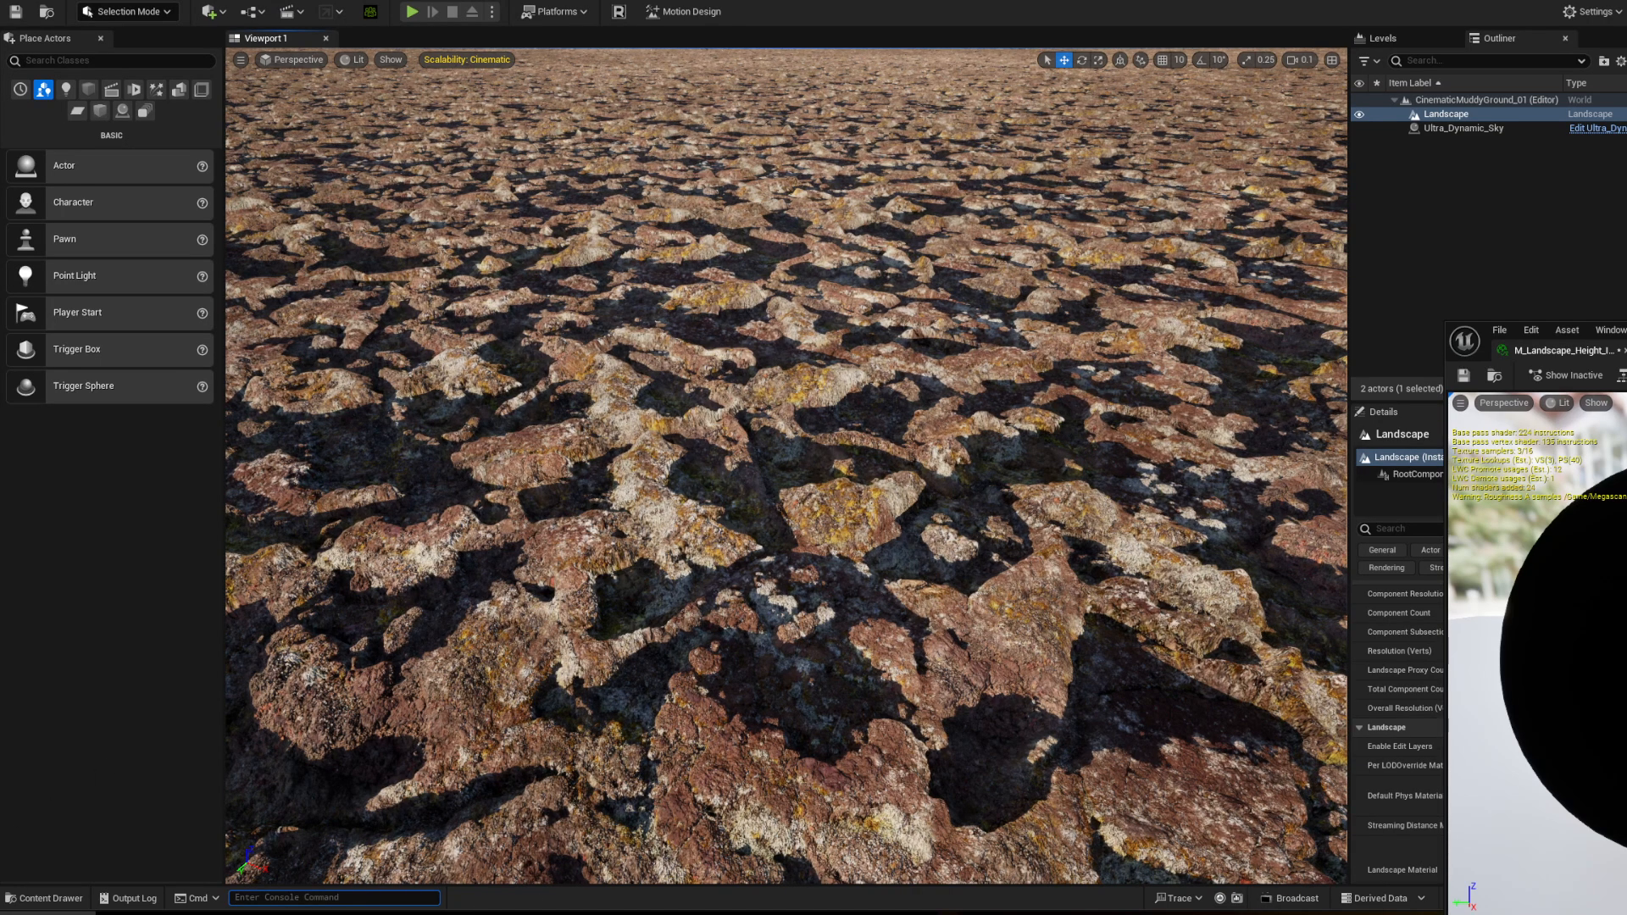
{"action": "type", "text": "r.RayTracing.Shadows.EnableTwoSidedGeometry 0"}
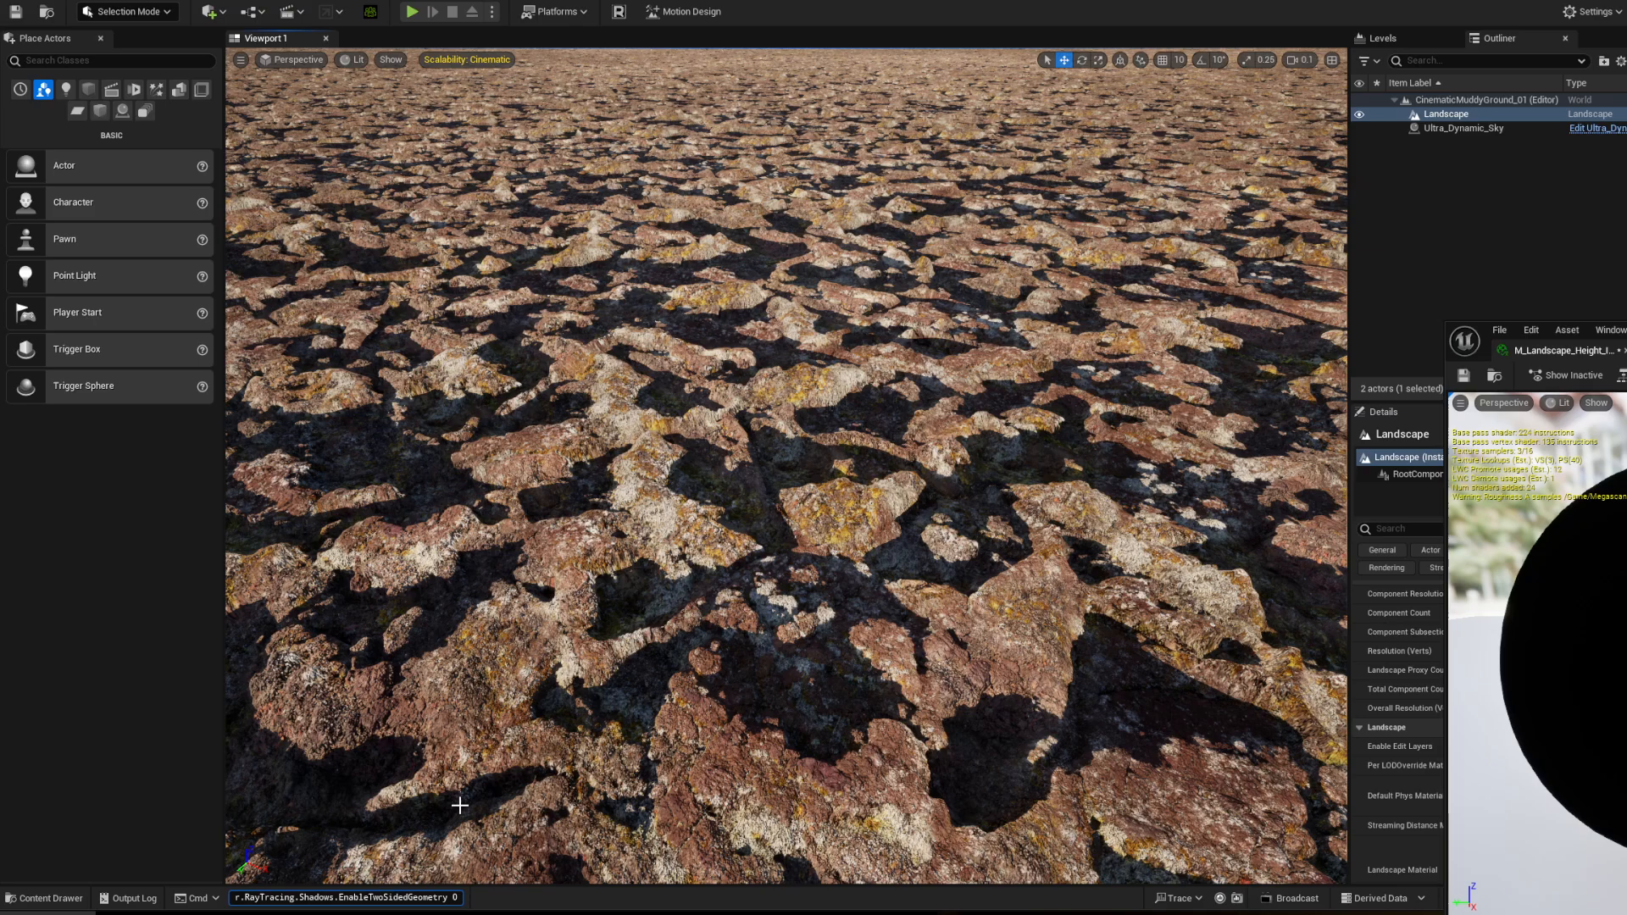
{"action": "key", "text": "Return"}
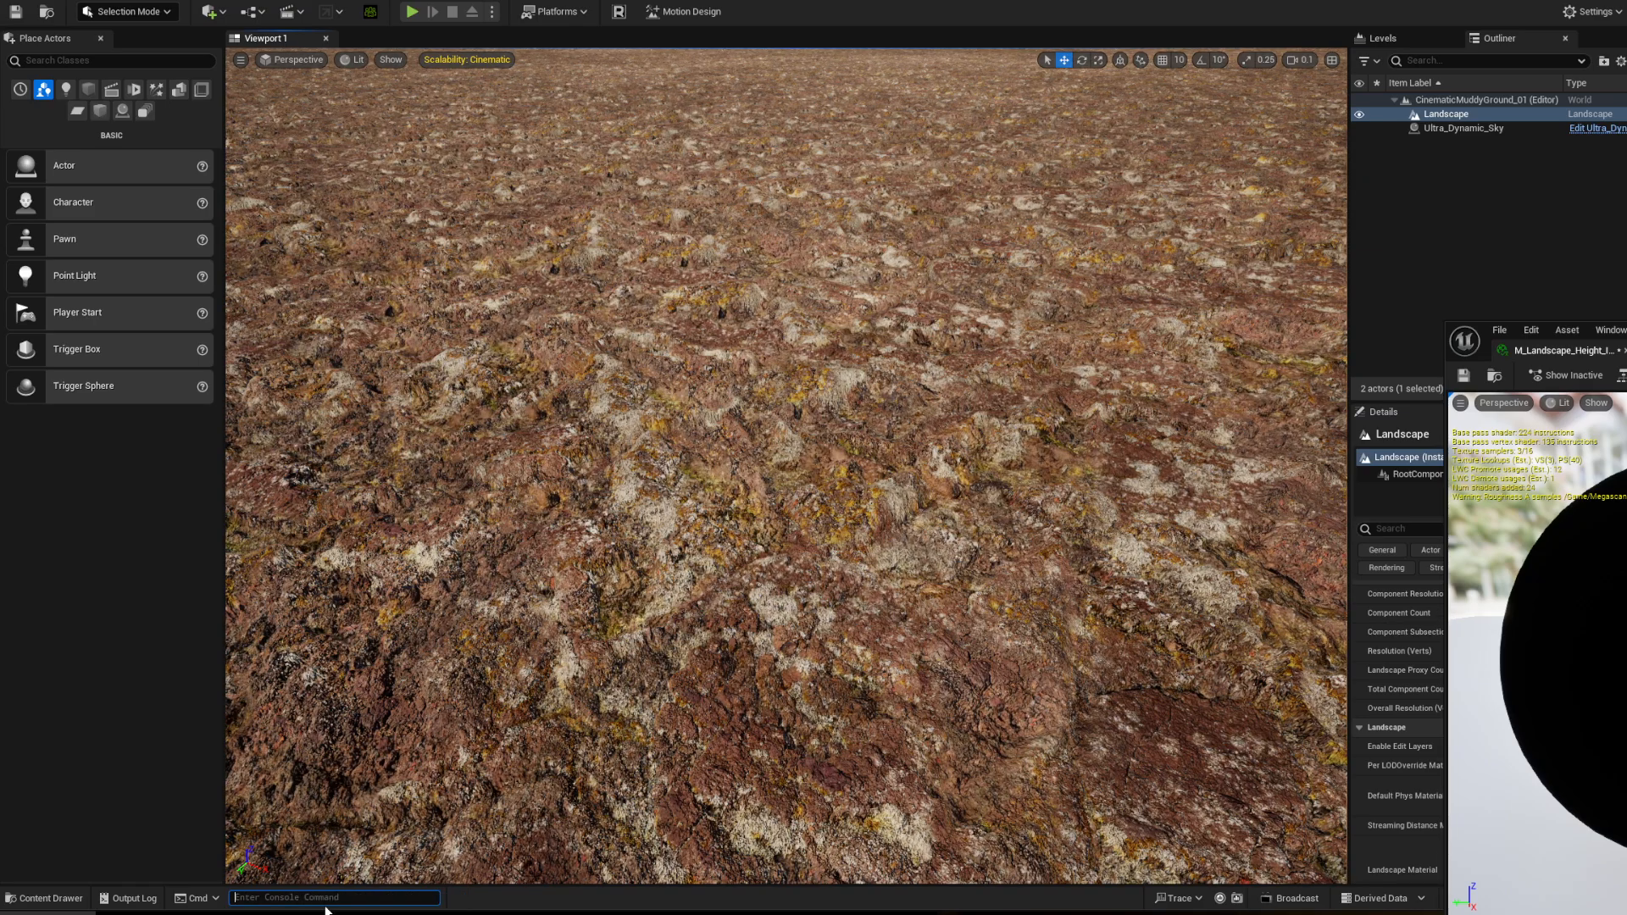
{"action": "key", "text": "Up"}
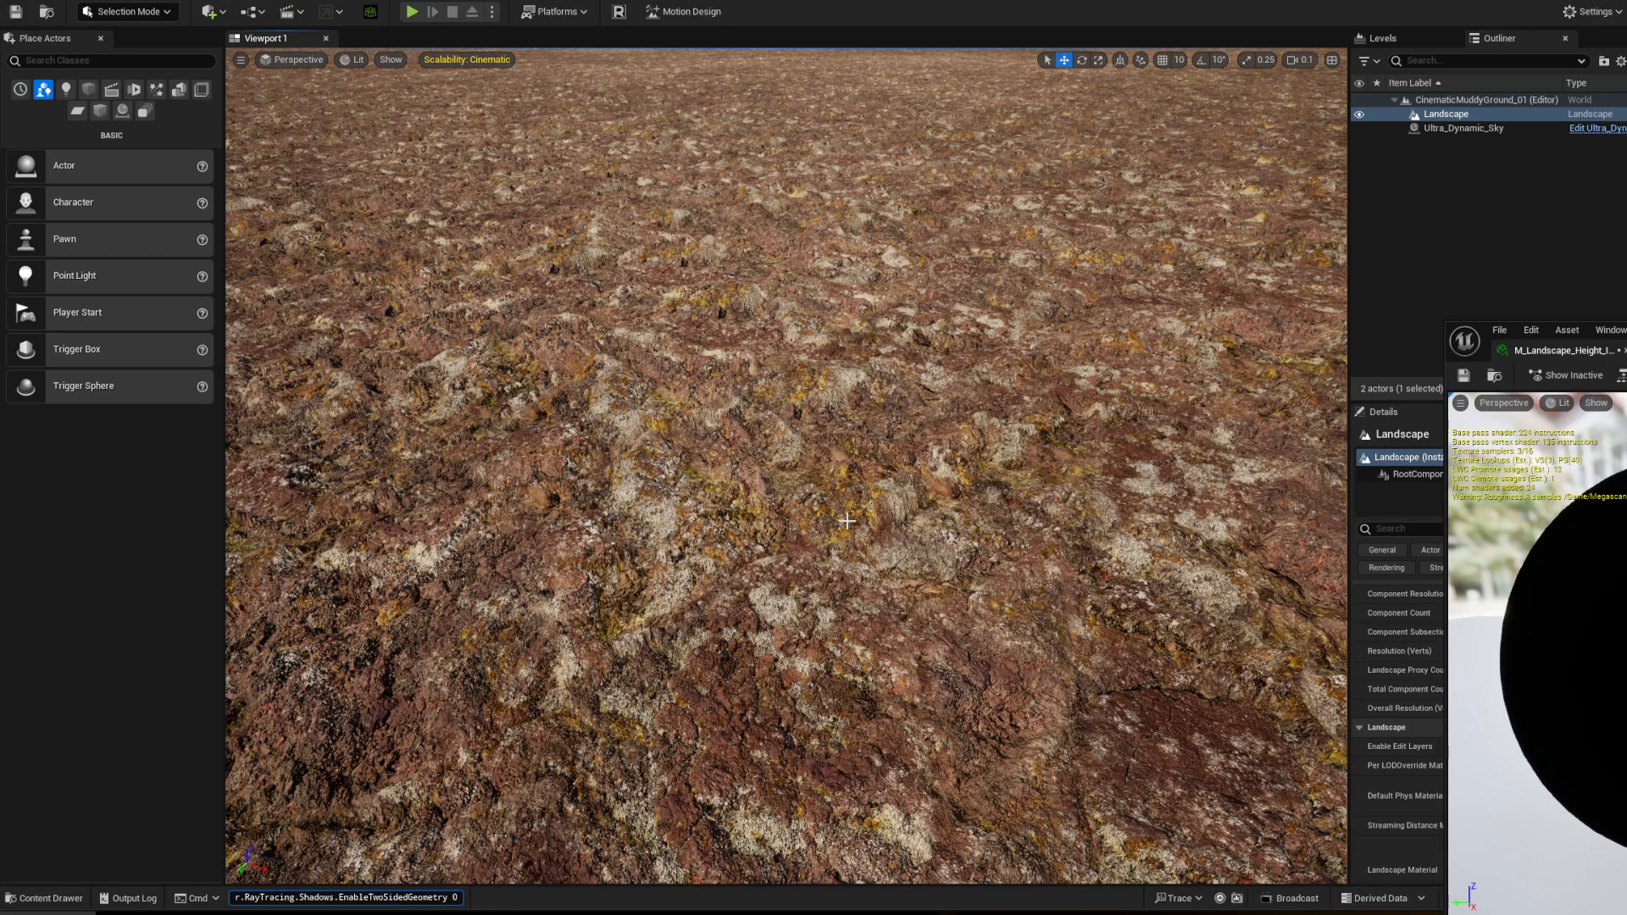
{"action": "right_click_drag", "start_coordinate": [973, 563], "coordinate": [1017, 462]}
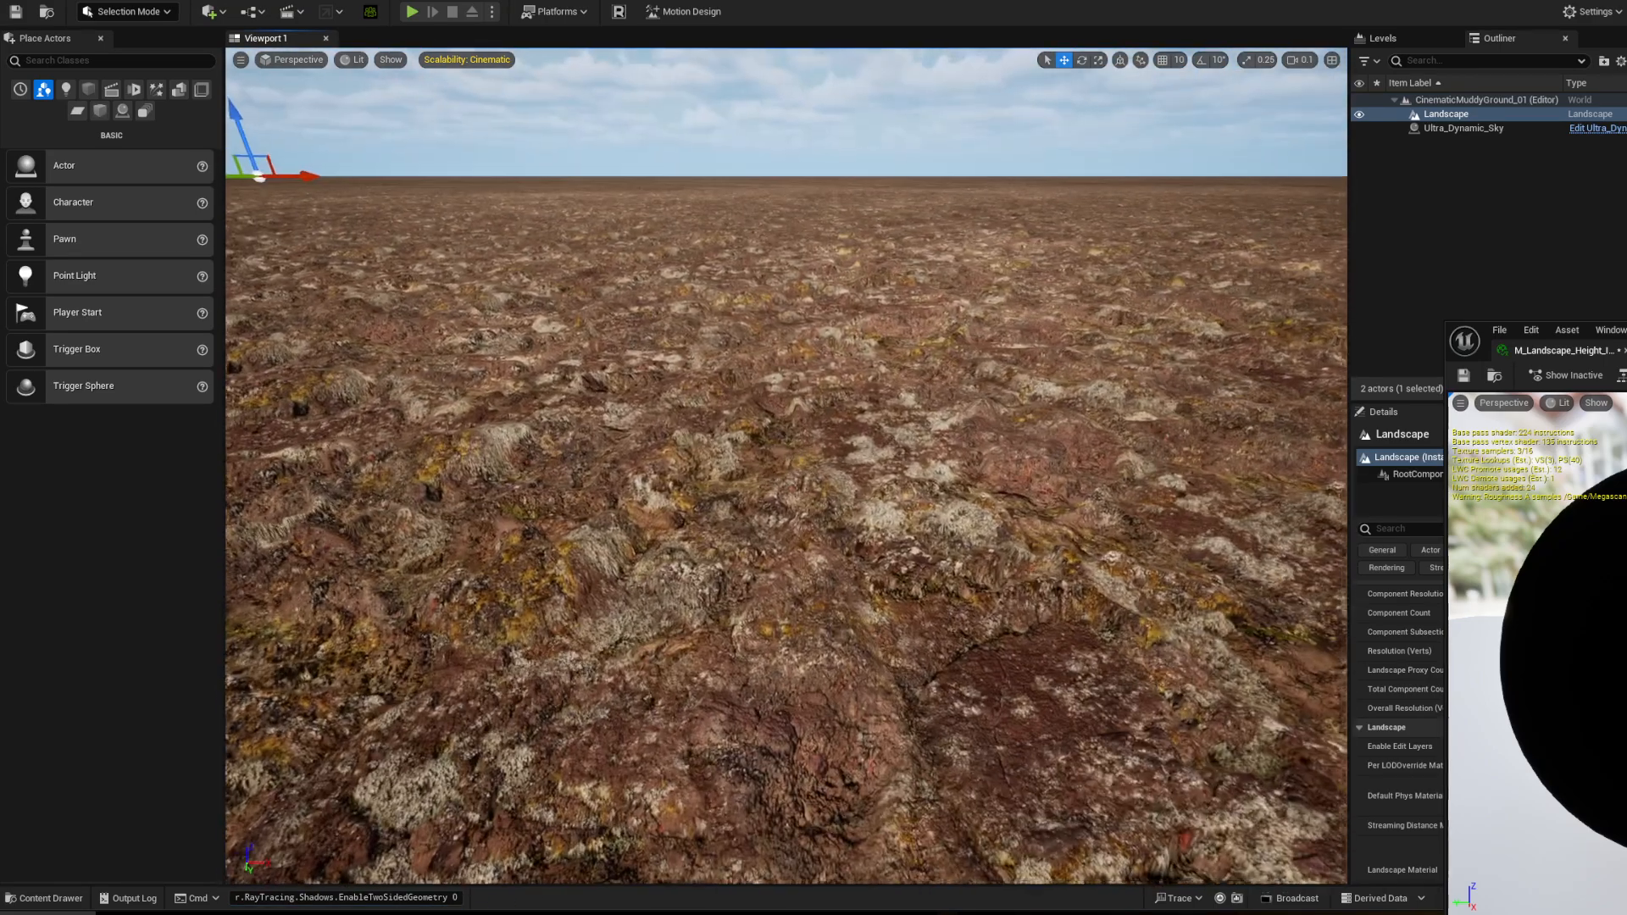
{"action": "right_click_drag", "start_coordinate": [1293, 566], "coordinate": [1290, 566]}
- Bring the material instance back over the viewport and override Color B, Height B, Roughness B and Normal B
{"action": "left_click_drag", "start_coordinate": [1626, 345], "coordinate": [1623, 66]}
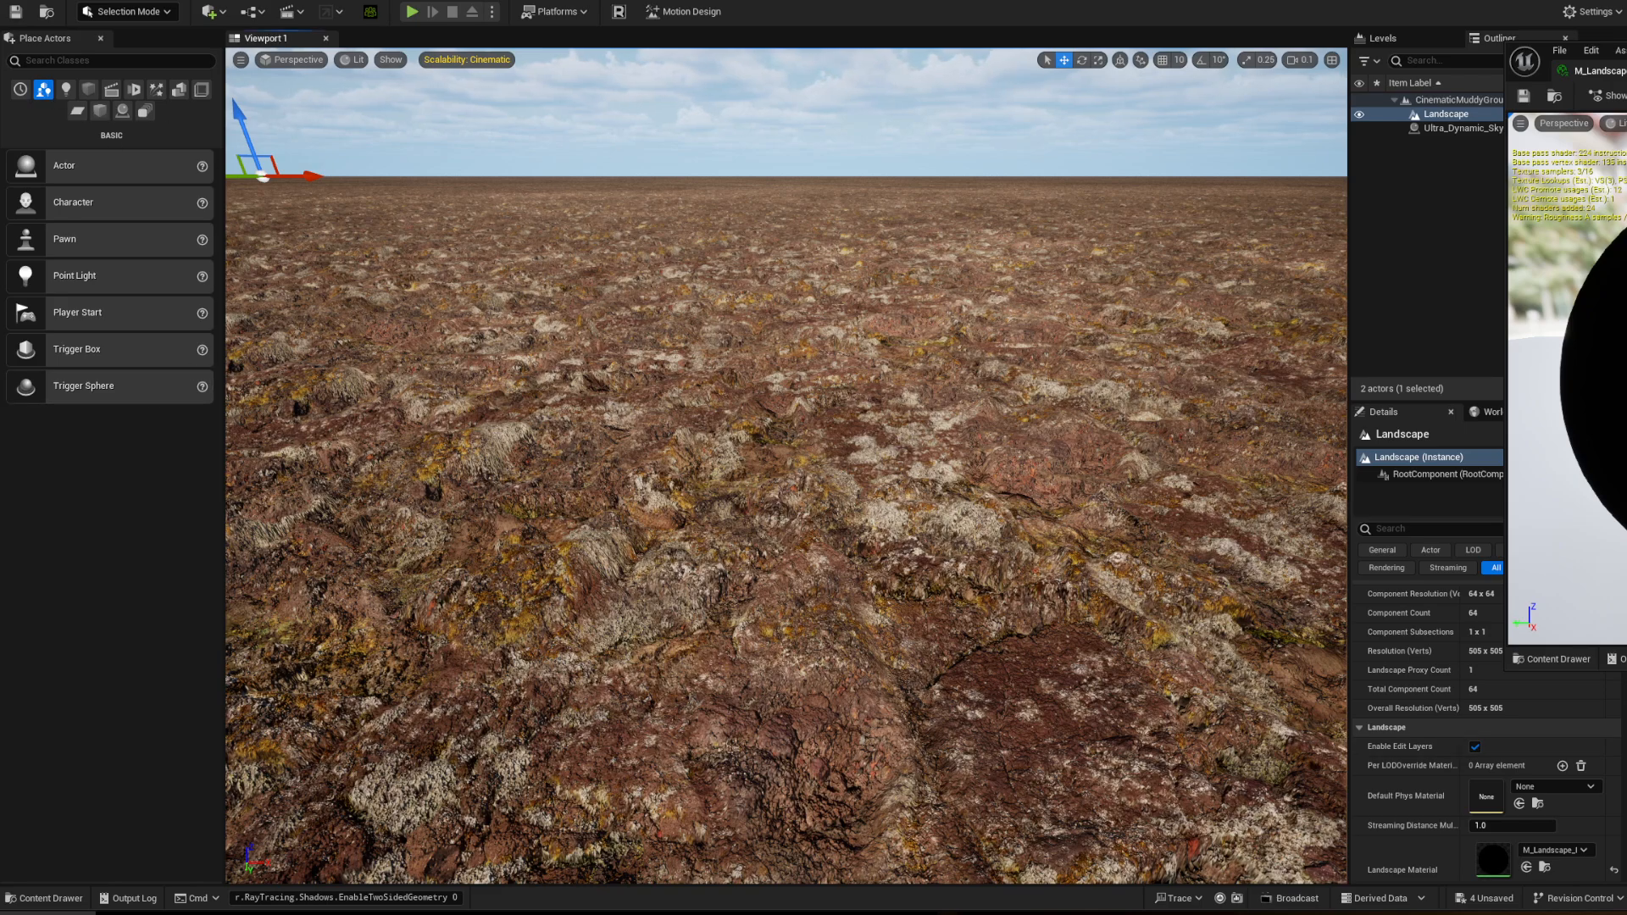
{"action": "left_click_drag", "start_coordinate": [1593, 70], "coordinate": [252, 89]}
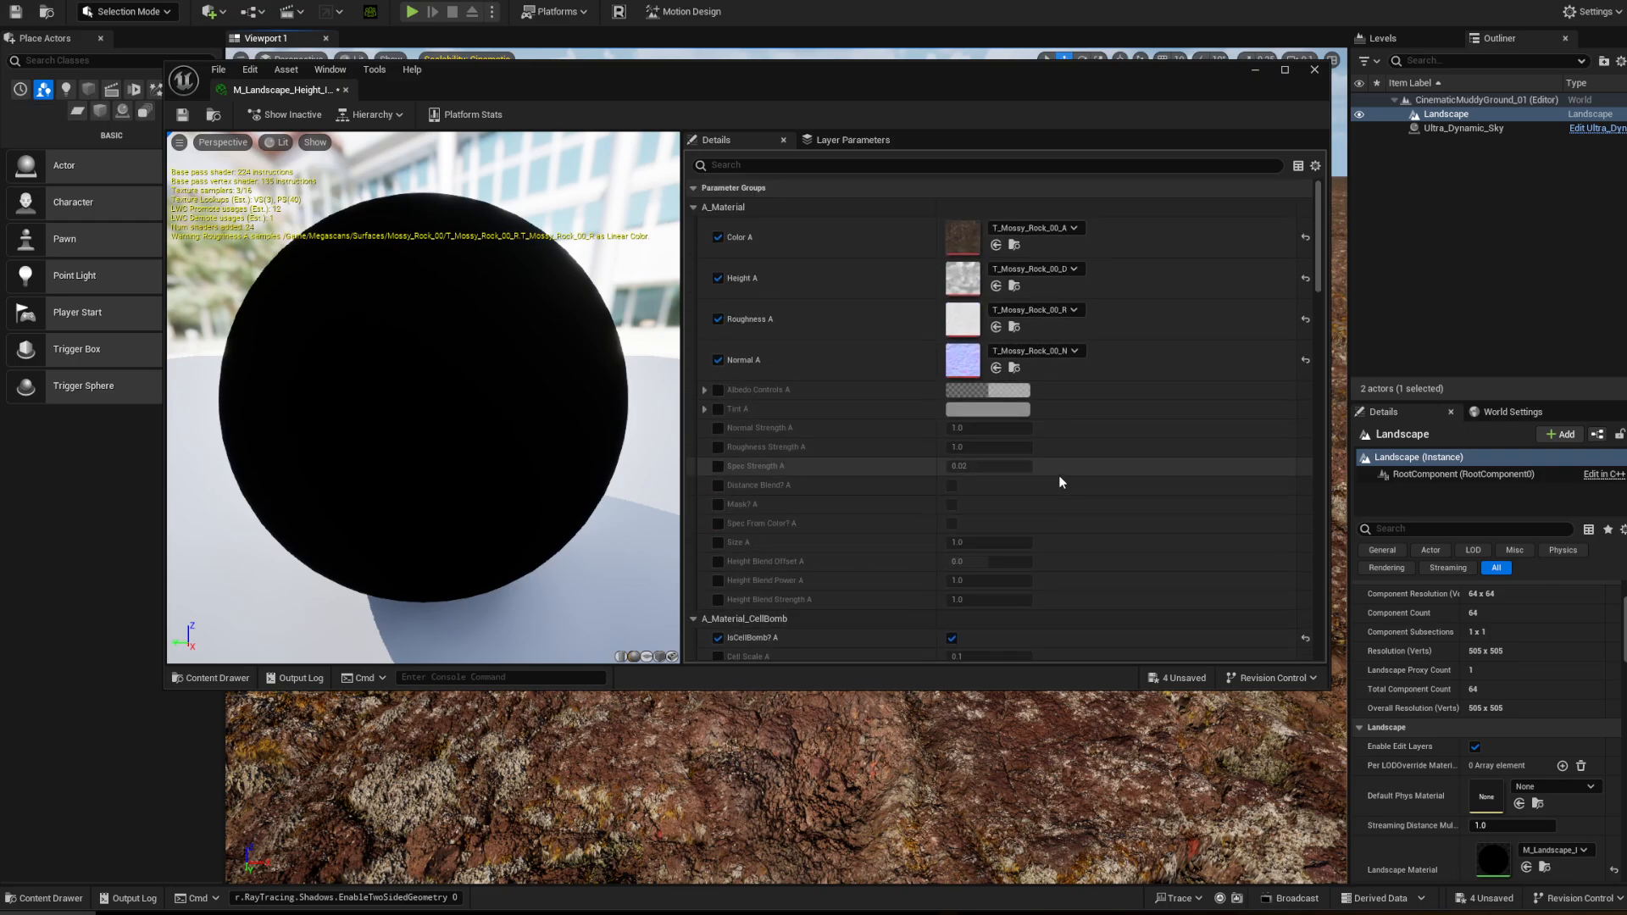
{"action": "scroll", "coordinate": [877, 403], "scroll_direction": "down", "scroll_amount": 10}
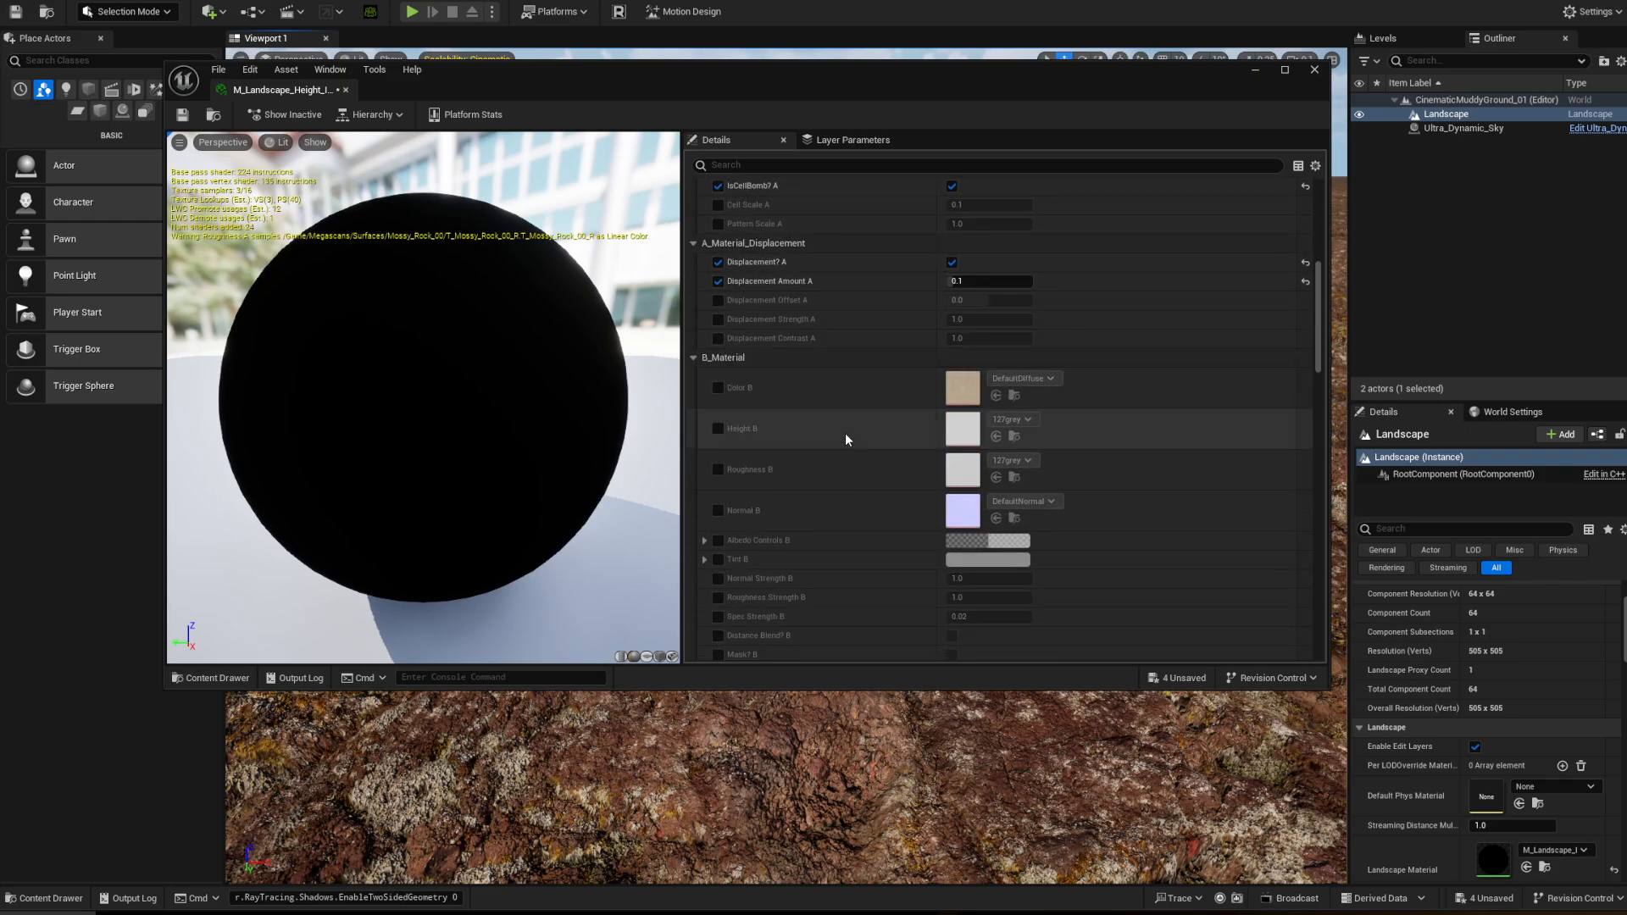
{"action": "scroll", "coordinate": [786, 400], "scroll_direction": "down", "scroll_amount": 3}
{"action": "left_click", "coordinate": [718, 321]}
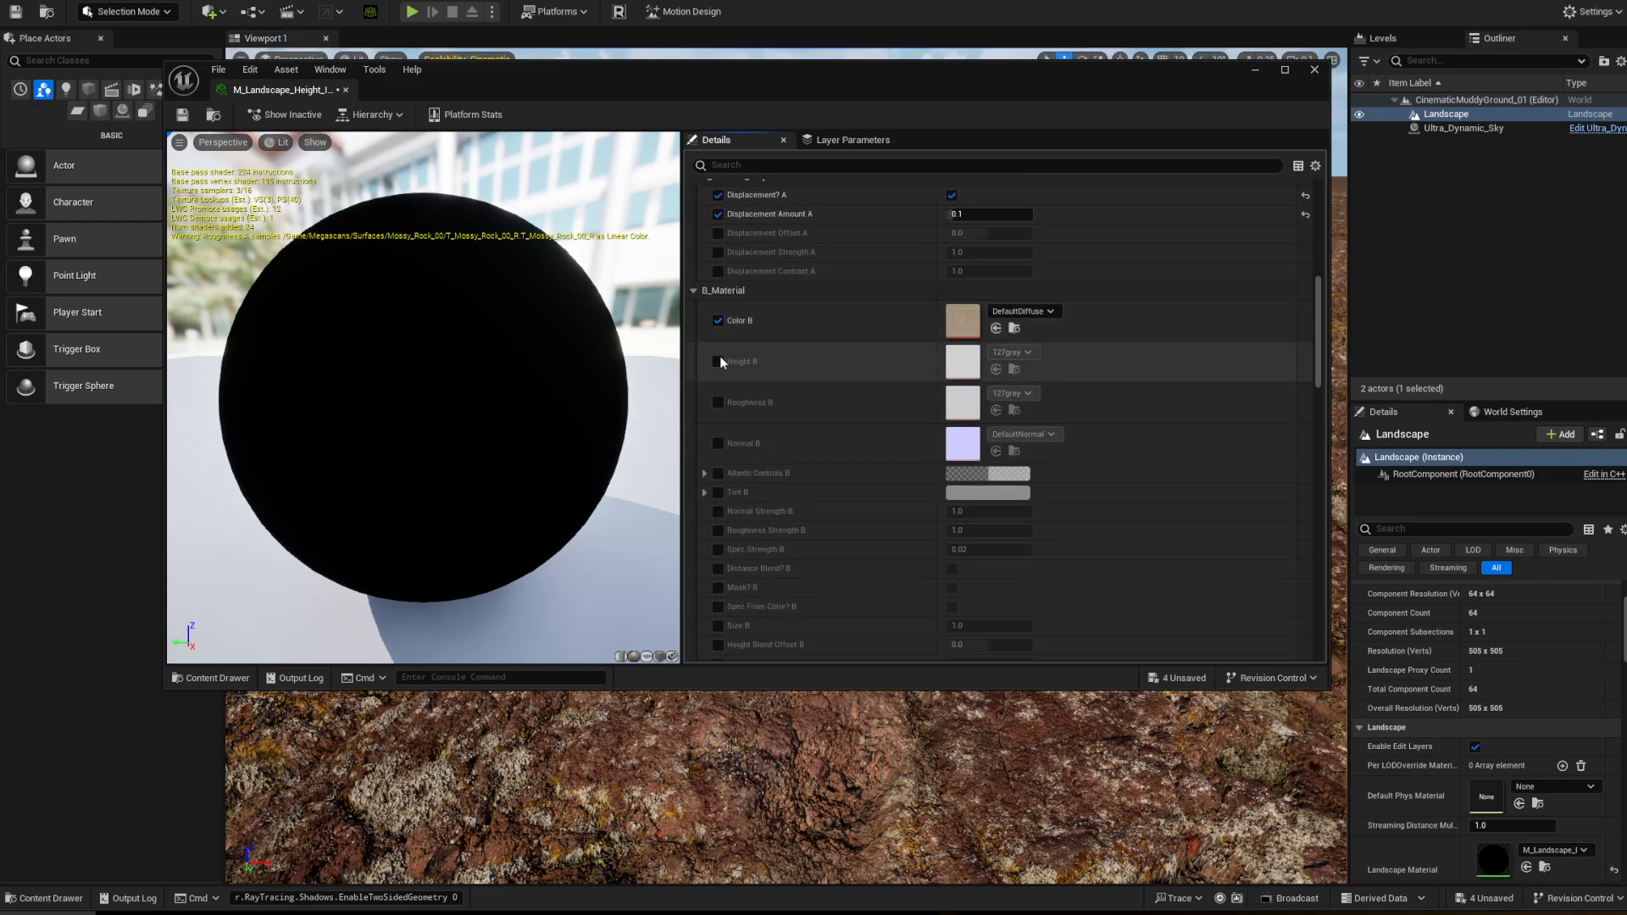
{"action": "left_click", "coordinate": [718, 361]}
{"action": "left_click", "coordinate": [719, 402]}
{"action": "left_click", "coordinate": [719, 443]}
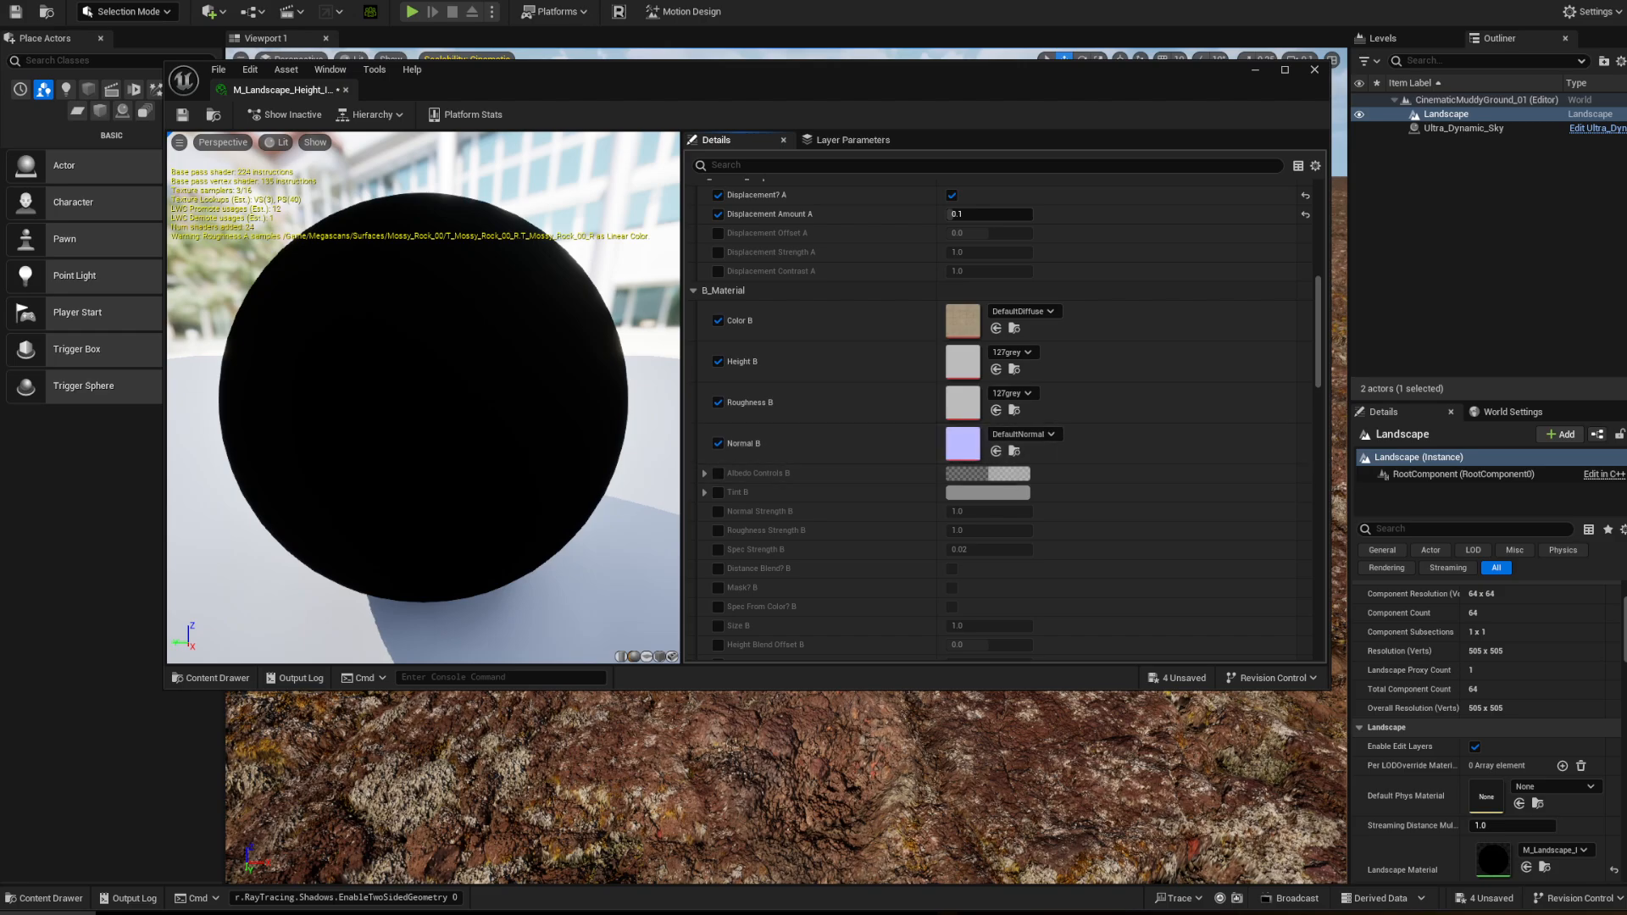
- Assign T_Mossy_Rocky_Ground_vcrkeax_4K_D to Color B, and open the same folder's displacement texture to check its compression settings
{"action": "left_click_drag", "start_coordinate": [1622, 585], "coordinate": [962, 333]}
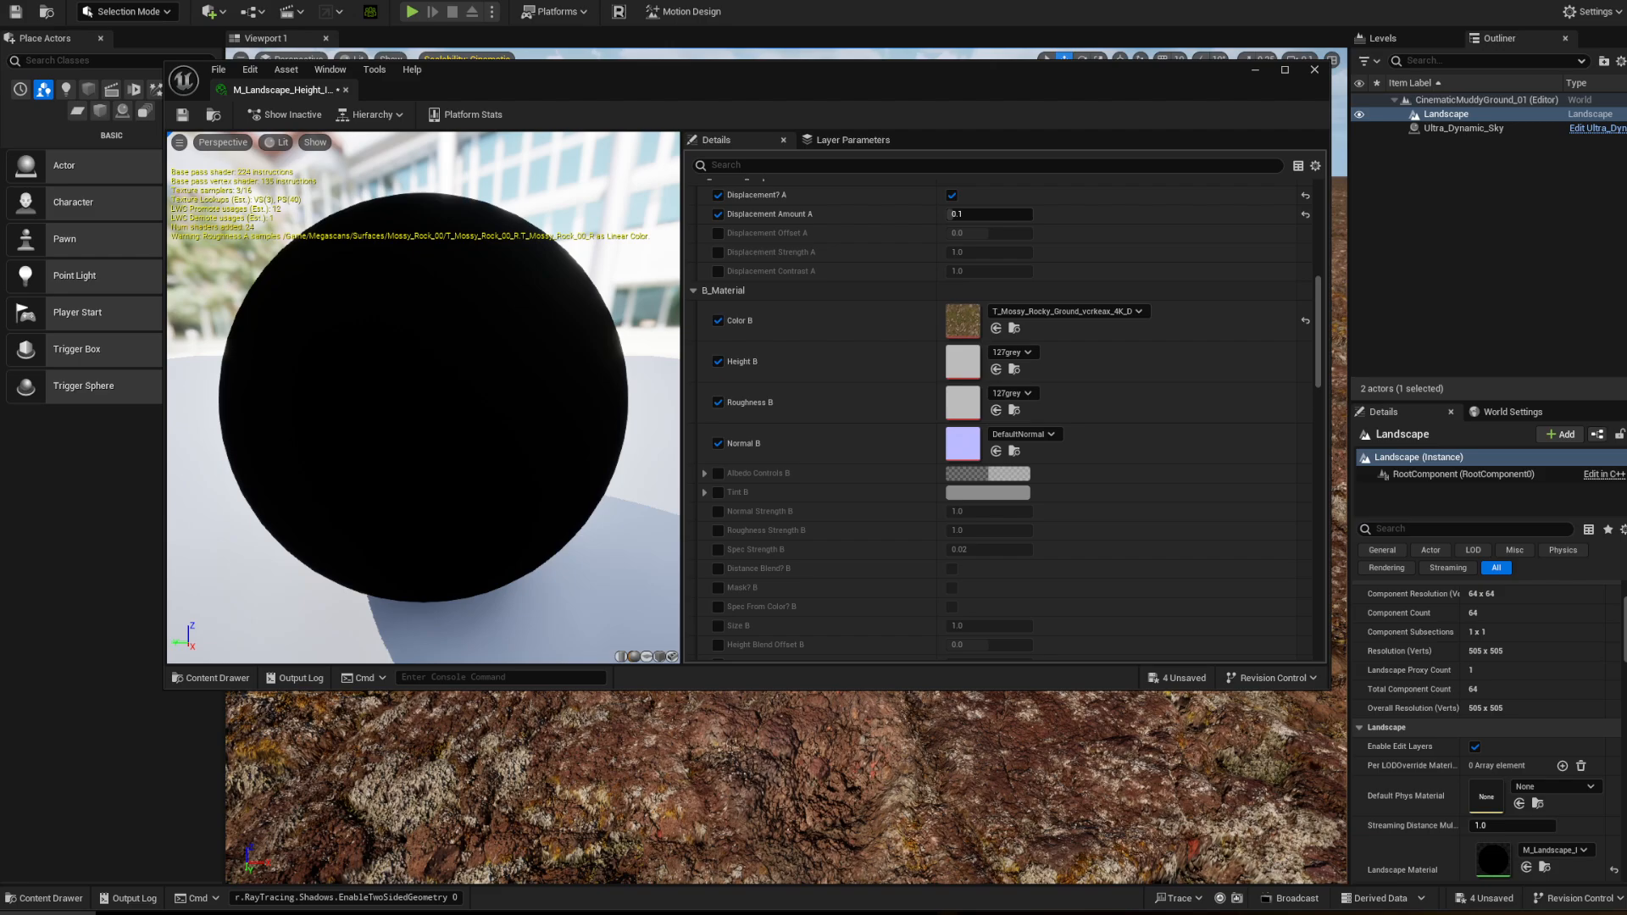
{"action": "left_click", "coordinate": [1015, 329]}
{"action": "double_click", "coordinate": [907, 576]}
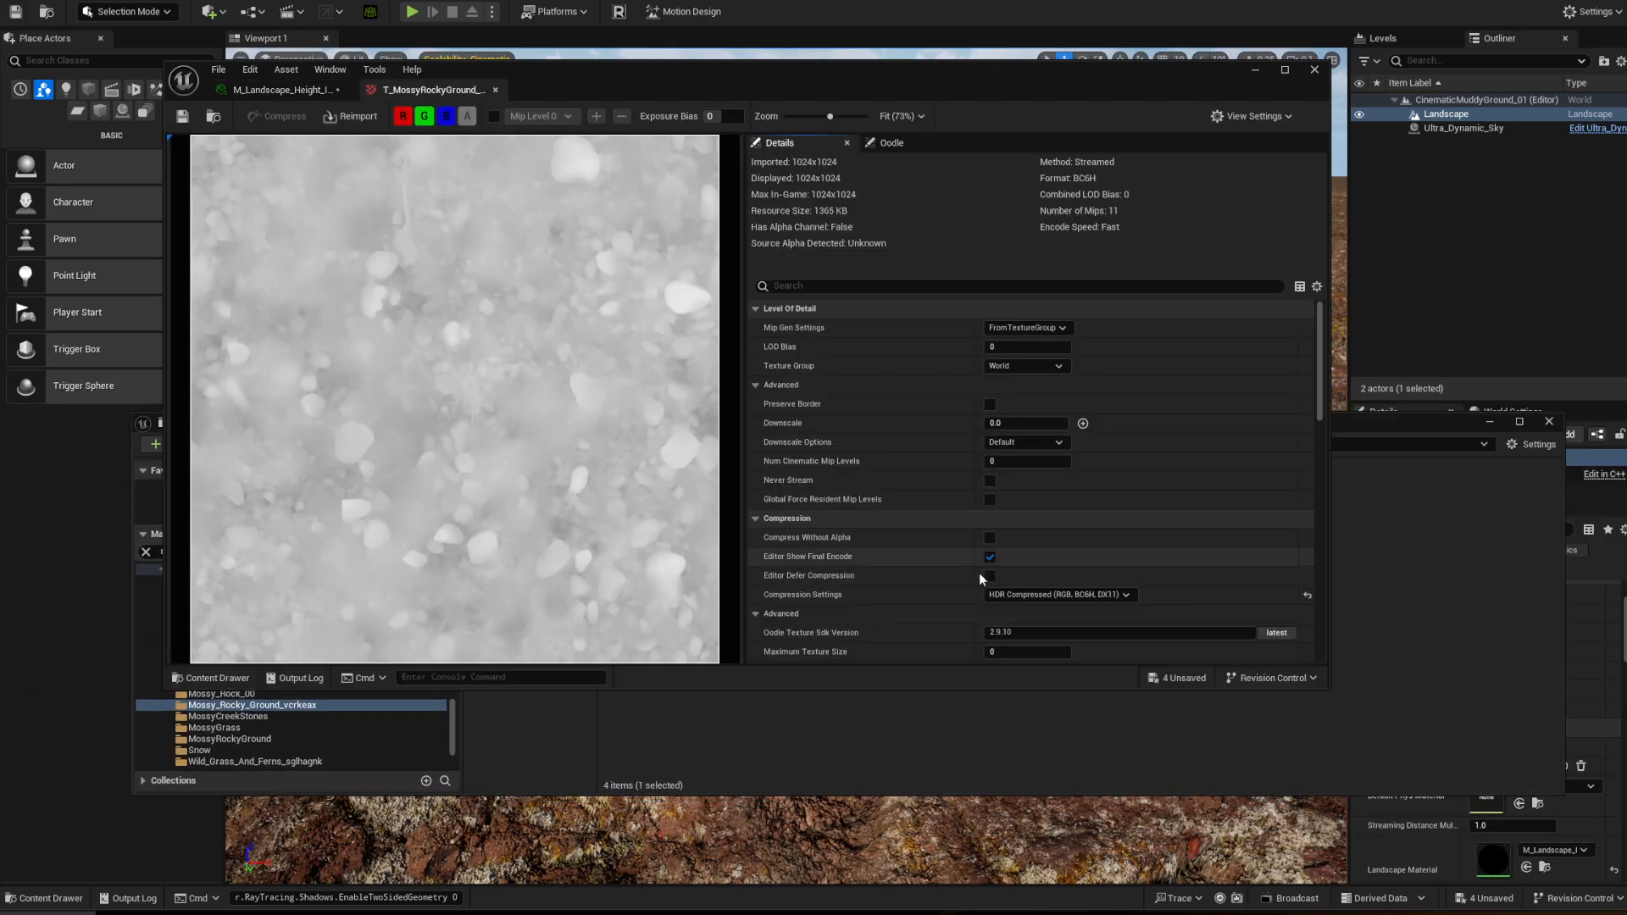
{"action": "scroll", "coordinate": [1055, 479], "scroll_direction": "down", "scroll_amount": 3}
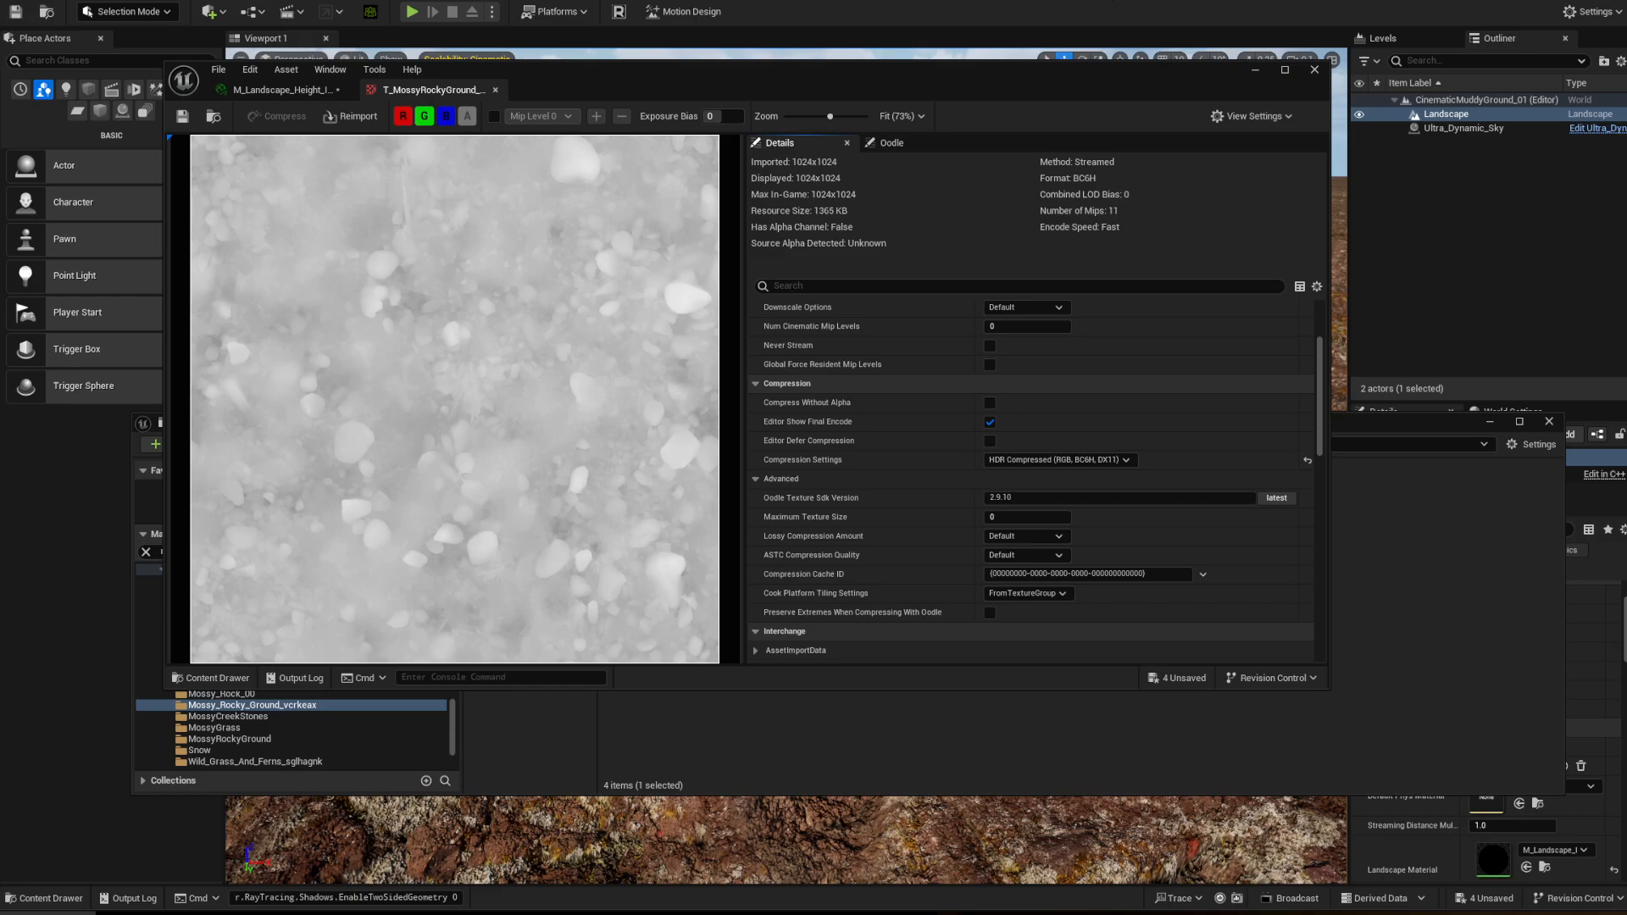
{"action": "left_click", "coordinate": [495, 89]}
- Assign the vcrkeax 4K_DISPDISPLACE, Roughness and 4K_N textures to Height B, Roughness B and Normal B respectively
{"action": "left_click_drag", "start_coordinate": [635, 85], "coordinate": [611, 0]}
{"action": "left_click", "coordinate": [1028, 641]}
{"action": "left_click_drag", "start_coordinate": [1005, 430], "coordinate": [1029, 544]}
{"action": "left_click_drag", "start_coordinate": [926, 648], "coordinate": [943, 246]}
{"action": "left_click", "coordinate": [836, 642]}
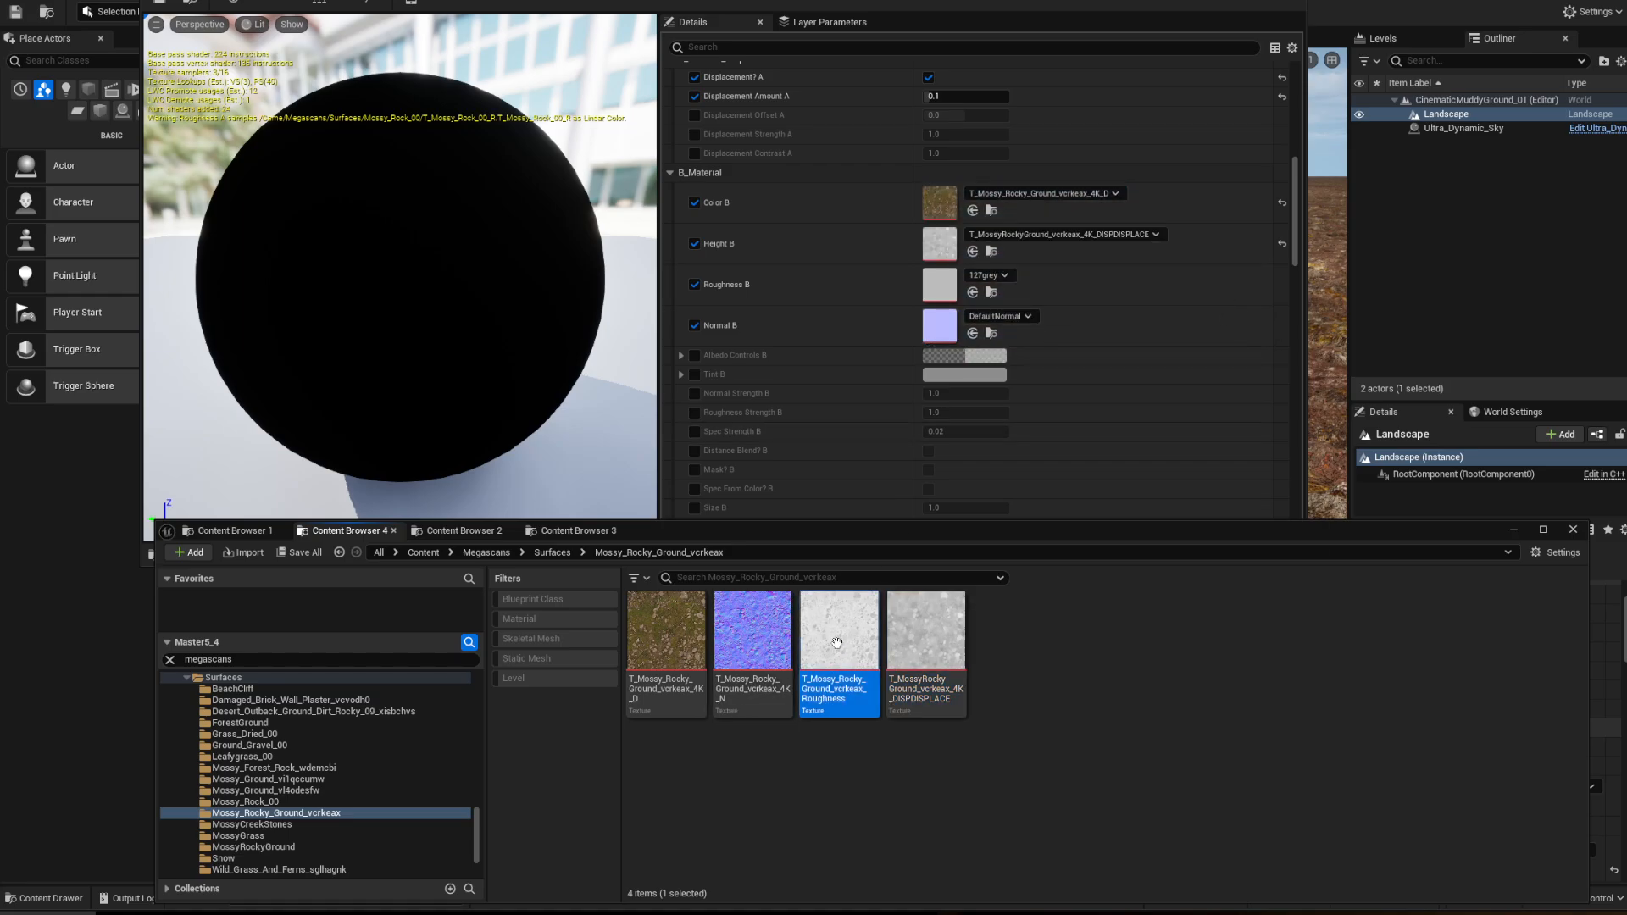
{"action": "left_click_drag", "start_coordinate": [836, 642], "coordinate": [936, 288]}
{"action": "left_click_drag", "start_coordinate": [753, 644], "coordinate": [934, 333]}
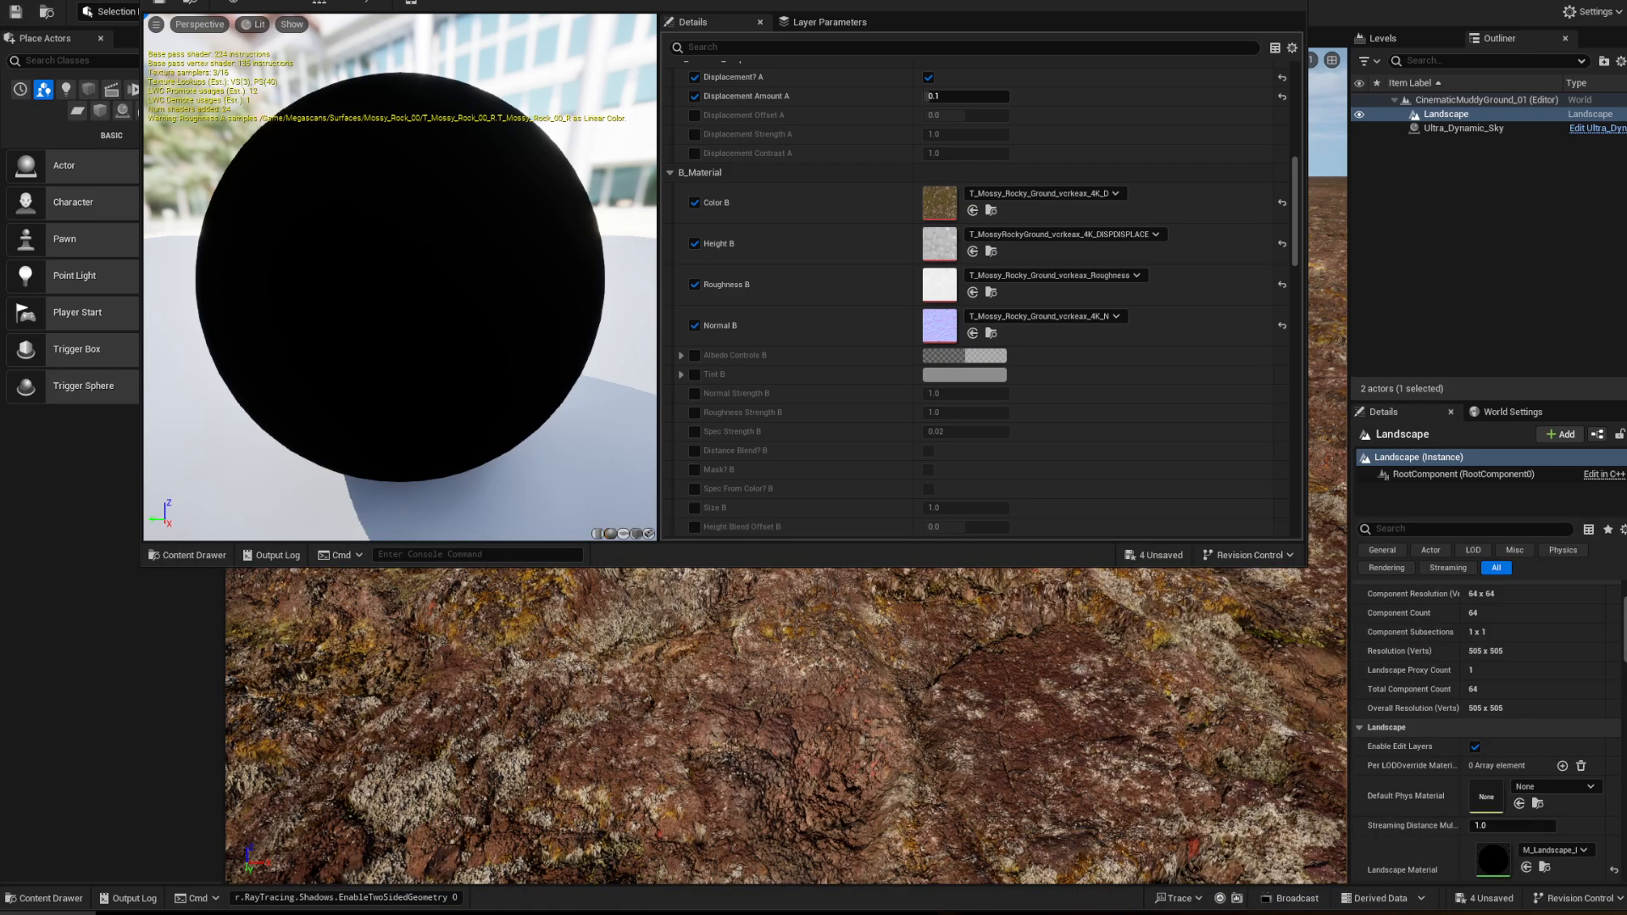
- In the B_Material_CellBomb parameters, override IsCellBomb? B and turn it on
{"action": "left_click_drag", "start_coordinate": [724, 1], "coordinate": [729, 64]}
{"action": "scroll", "coordinate": [963, 510], "scroll_direction": "down", "scroll_amount": 6}
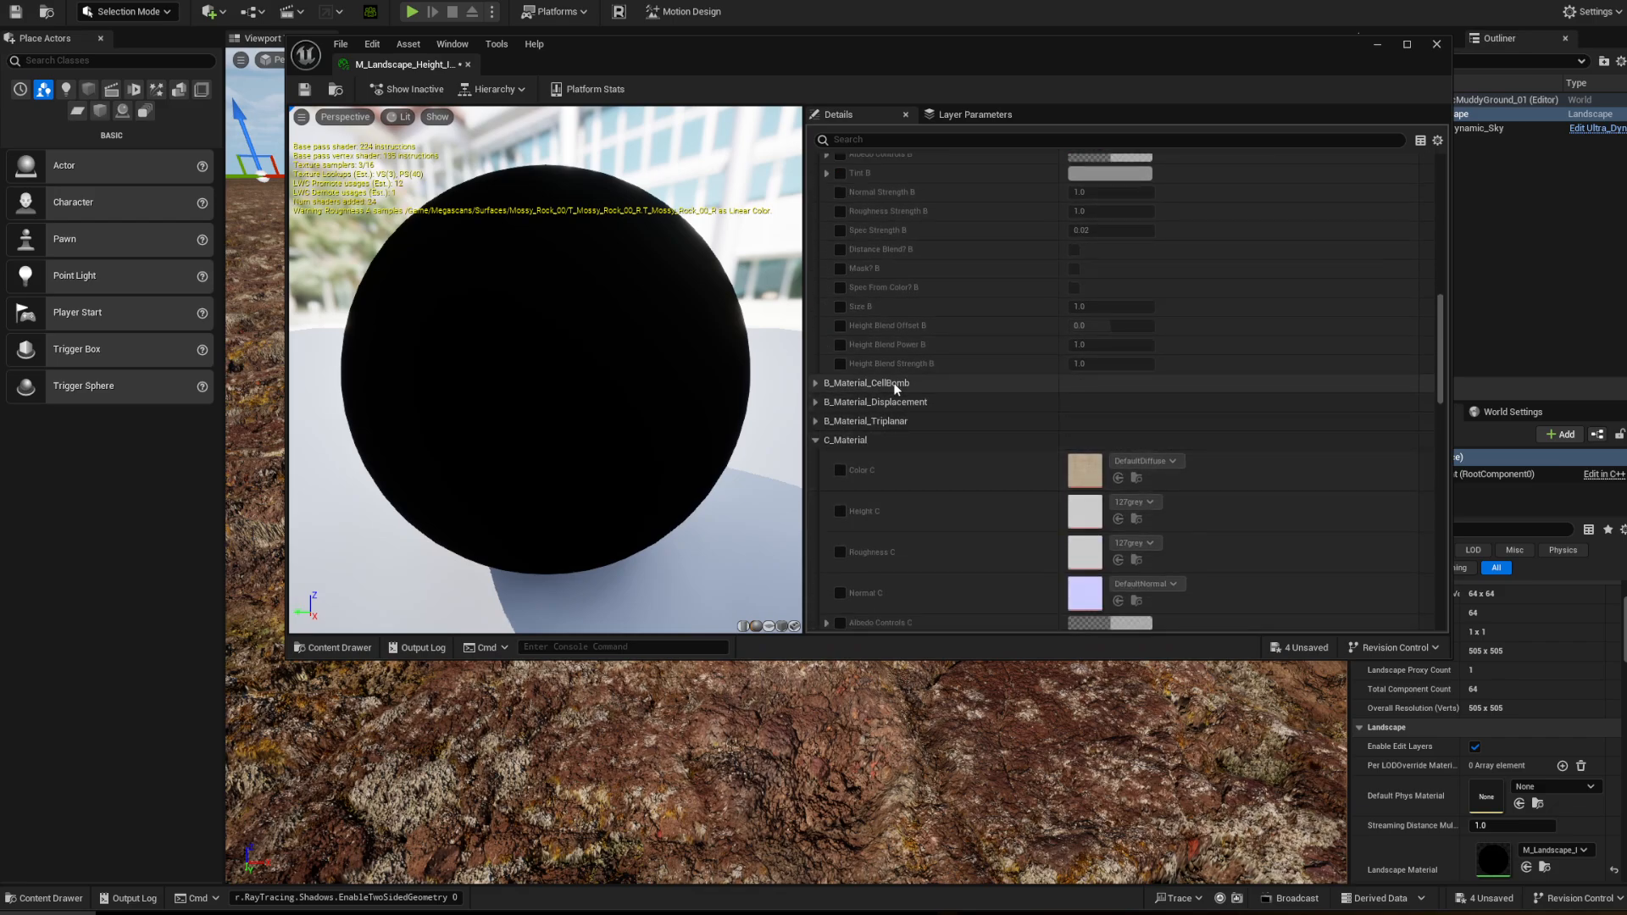
{"action": "left_click", "coordinate": [816, 383]}
{"action": "left_click", "coordinate": [839, 402]}
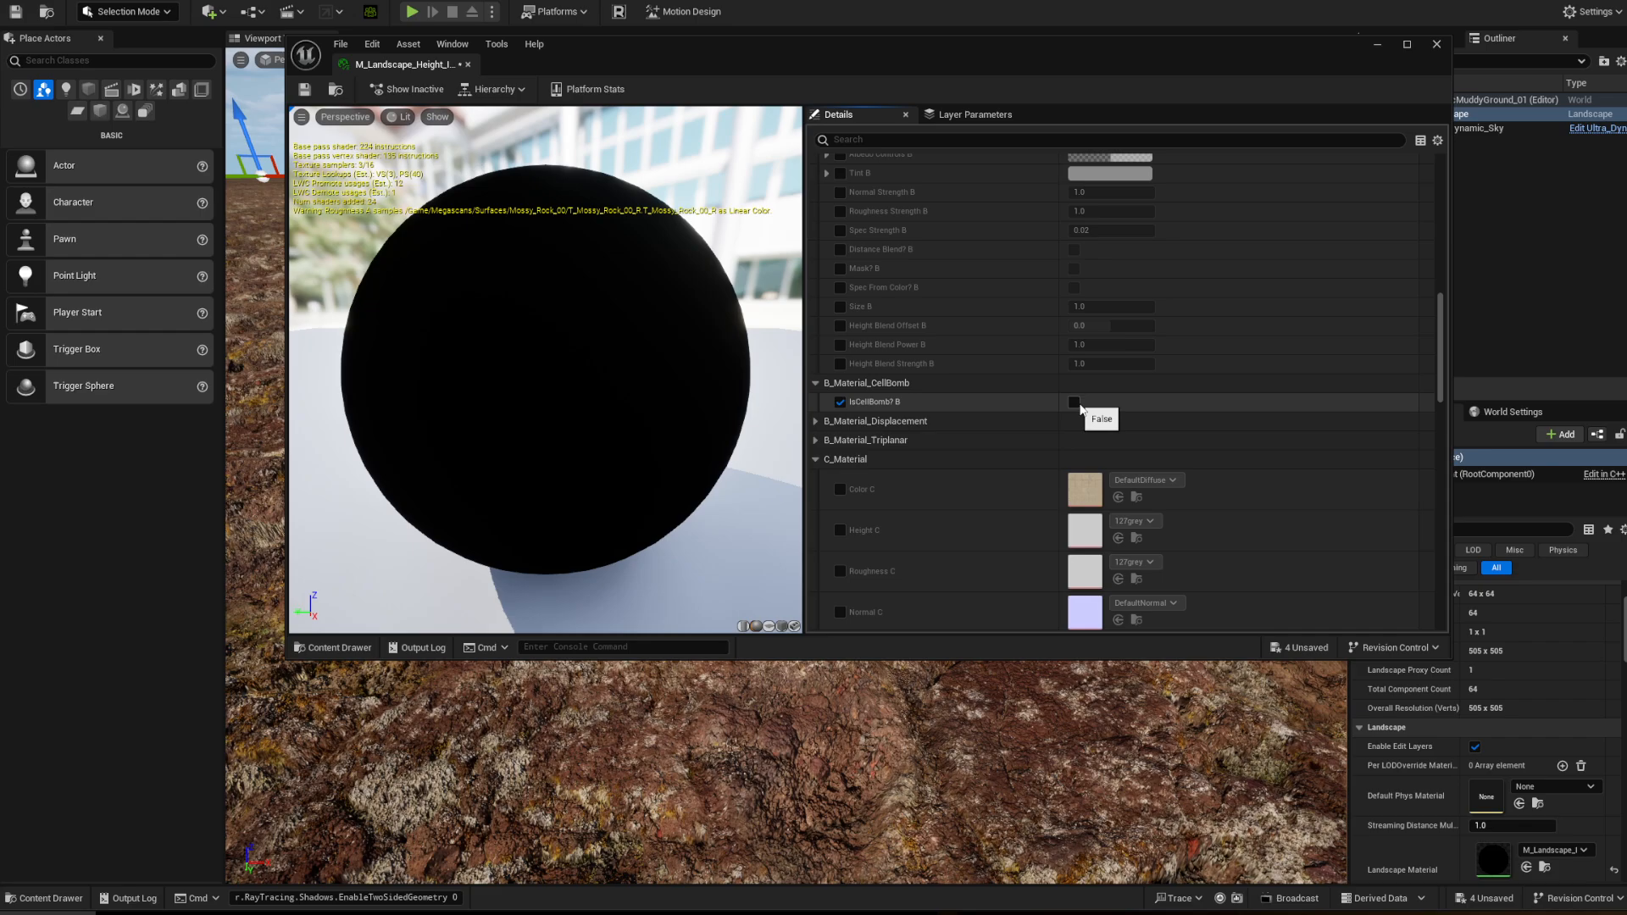
{"action": "left_click", "coordinate": [1079, 403]}
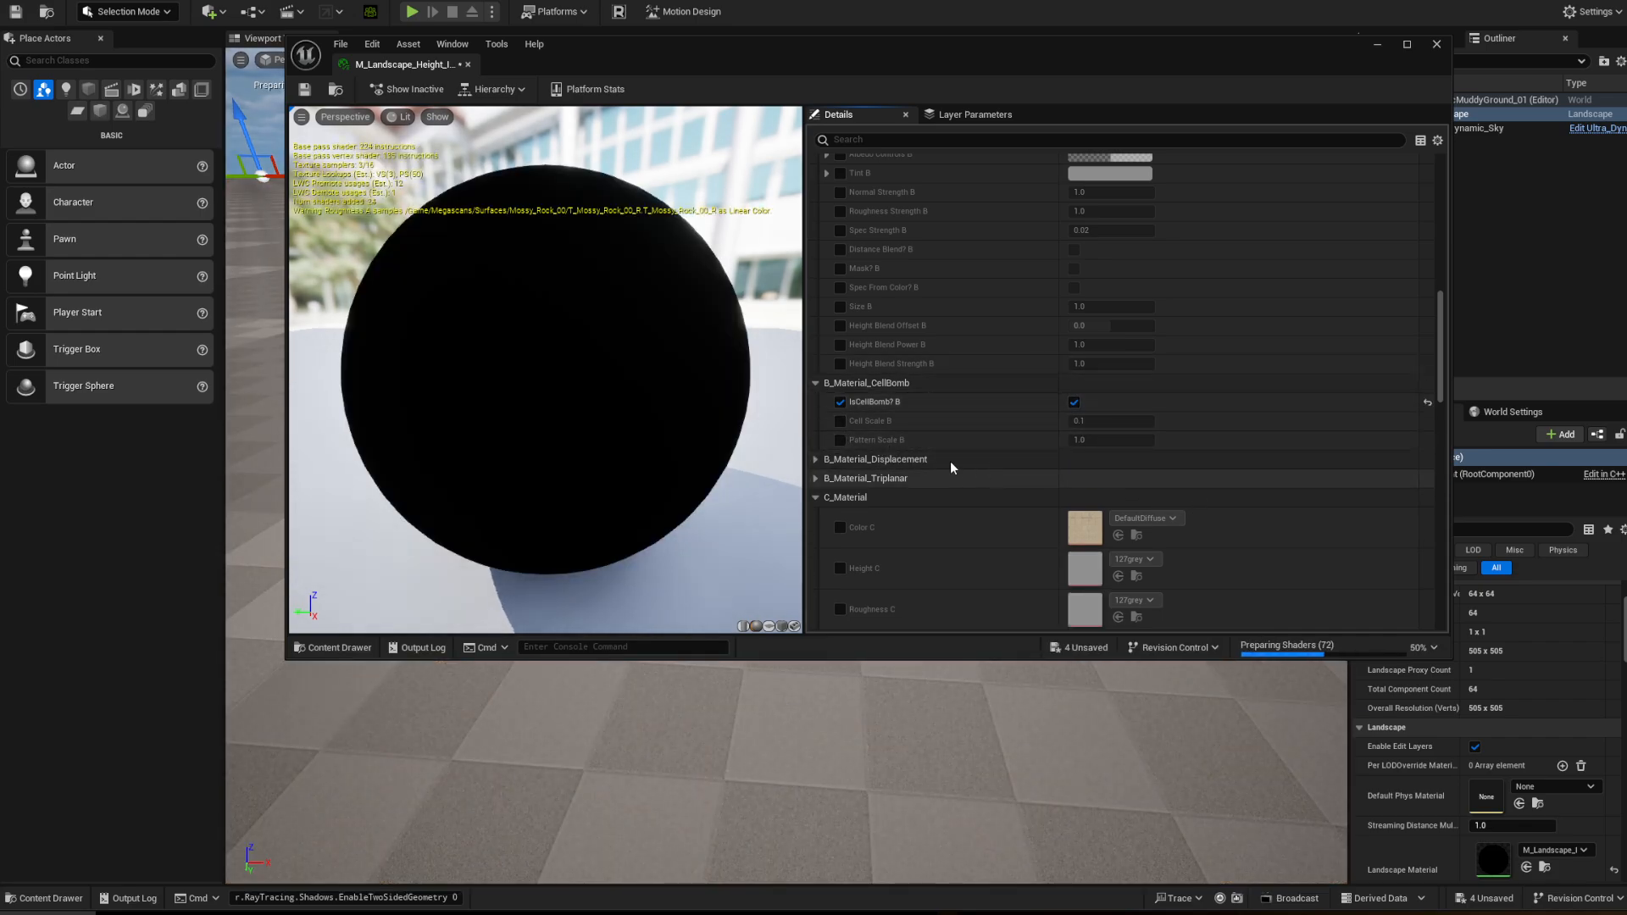
- In the B_Material_Displacement parameters, turn on Displacement? B and set Displacement Amount B to 0.1
{"action": "left_click", "coordinate": [872, 461]}
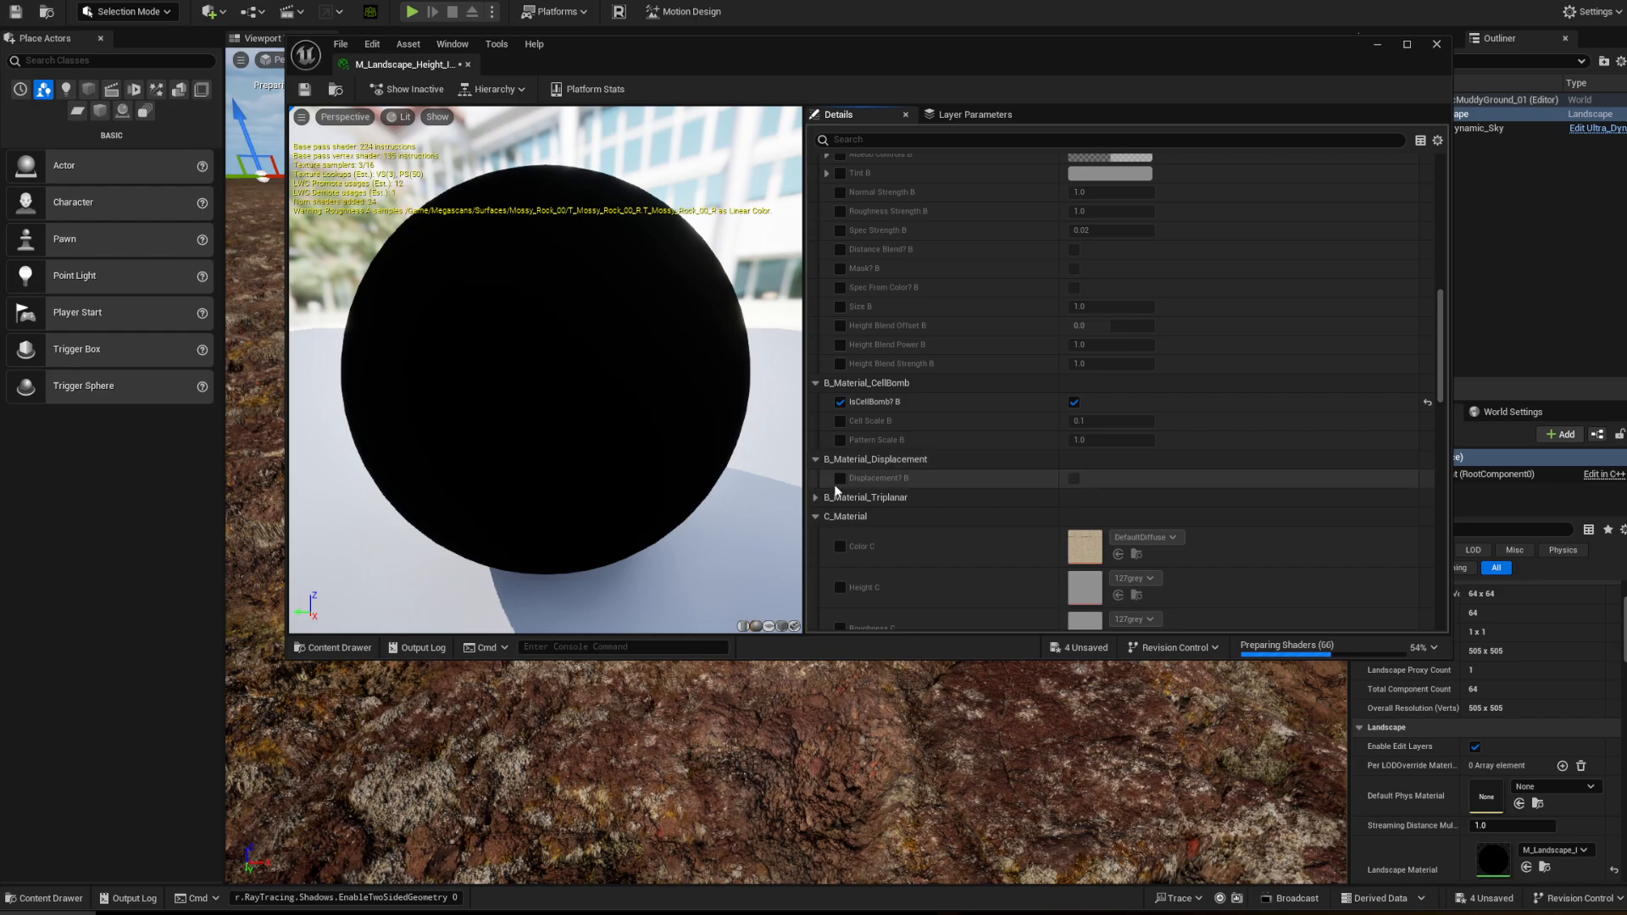
{"action": "left_click", "coordinate": [840, 479]}
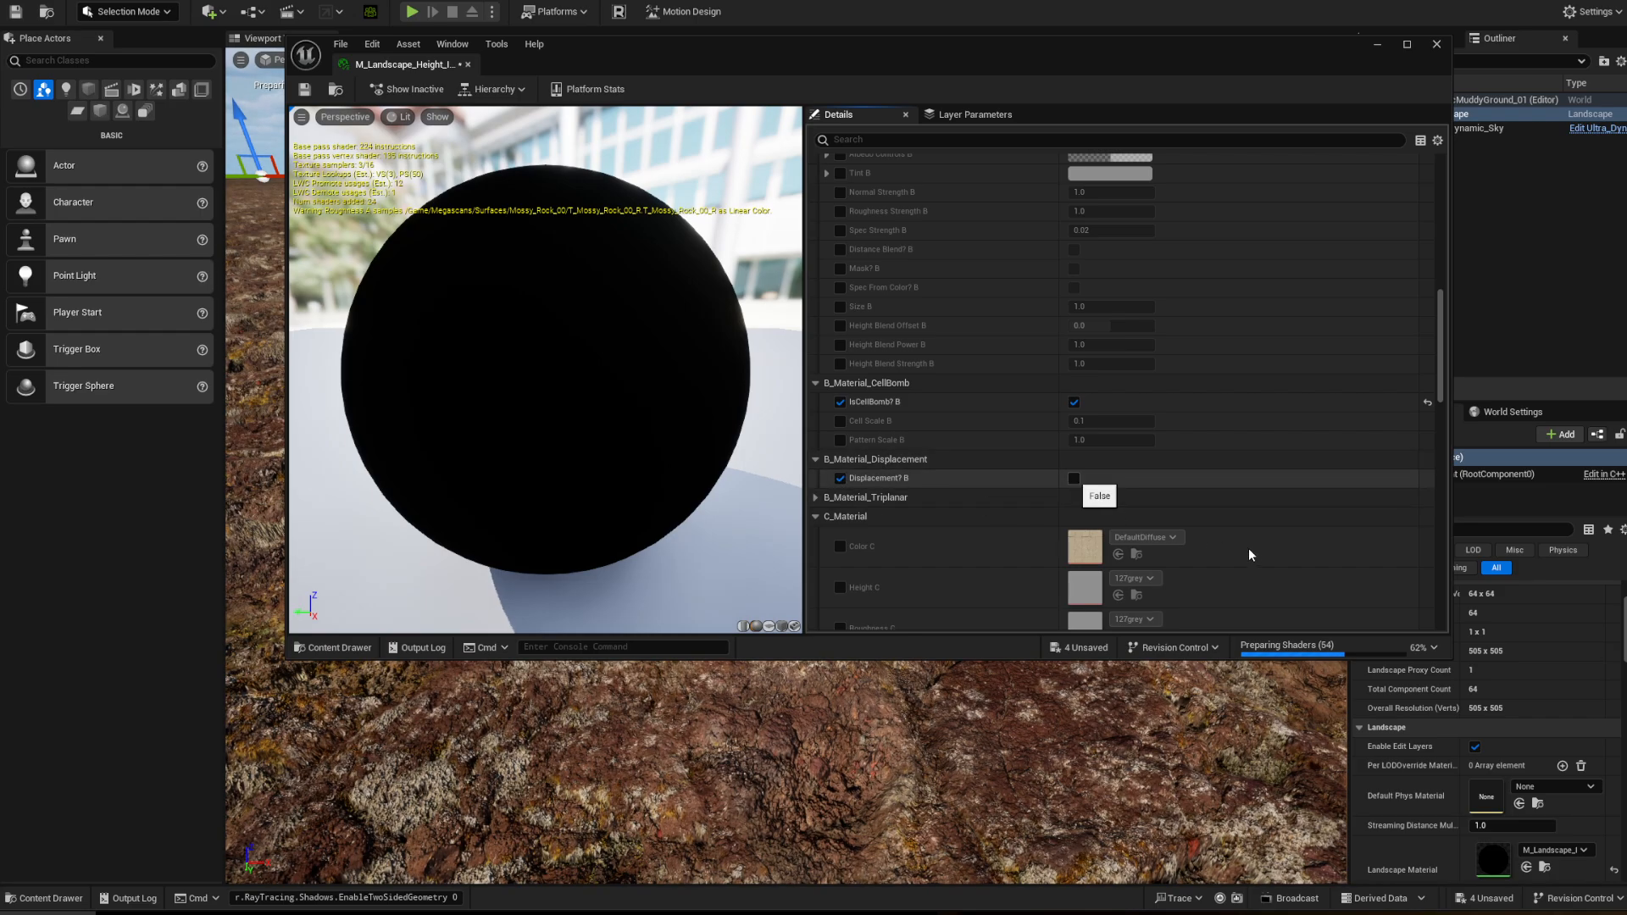
{"action": "left_click", "coordinate": [1074, 479]}
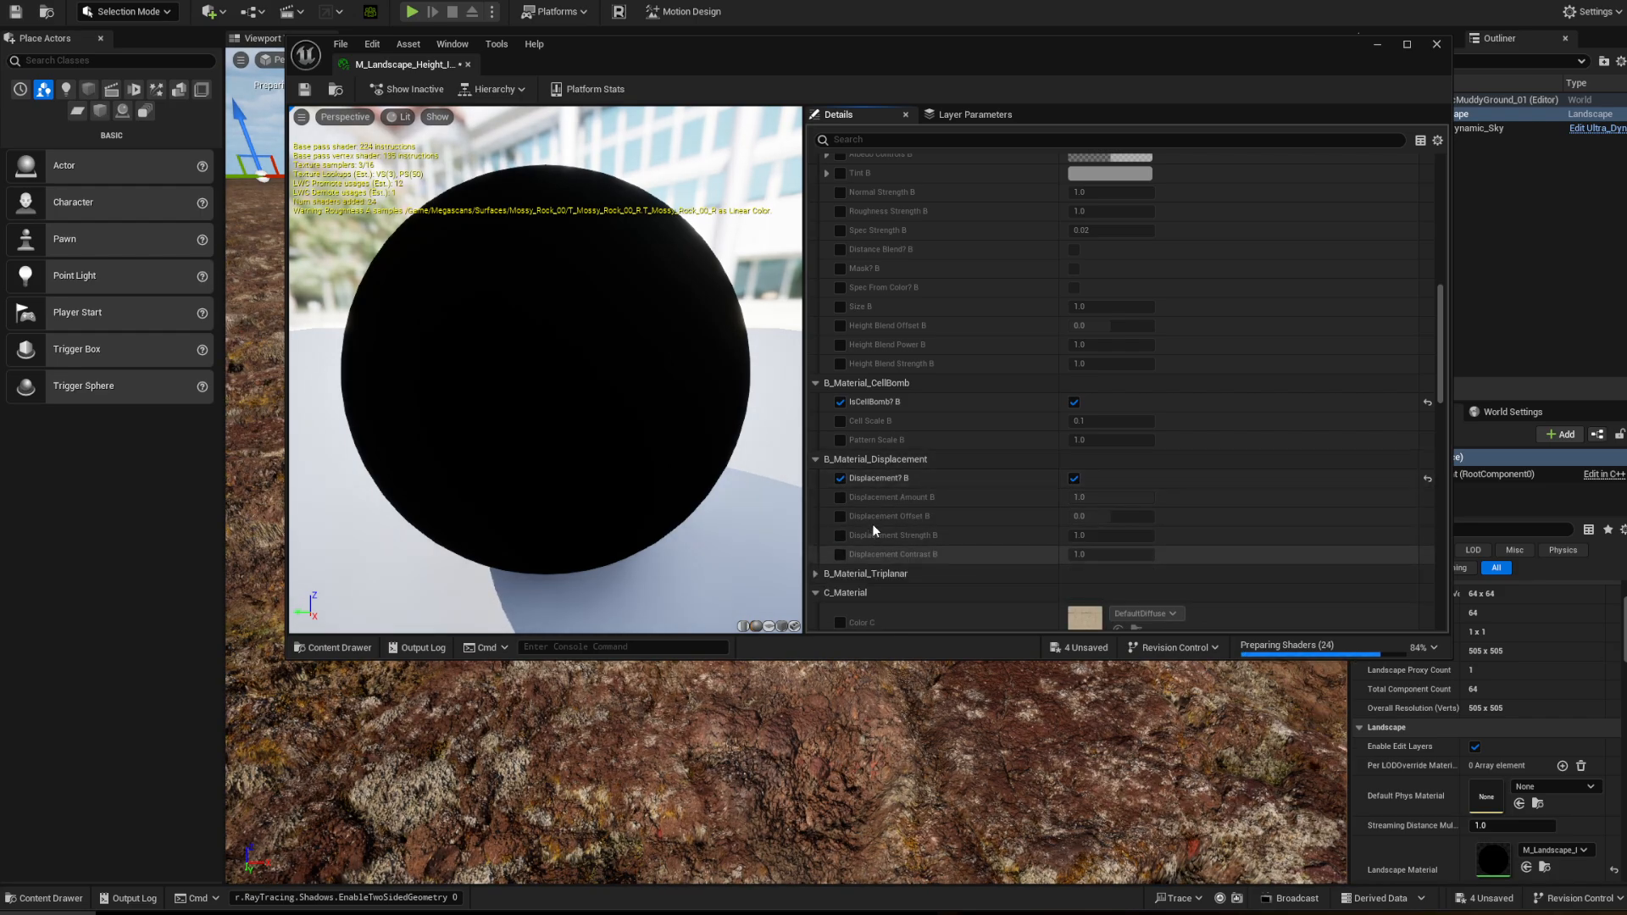
{"action": "left_click", "coordinate": [840, 516]}
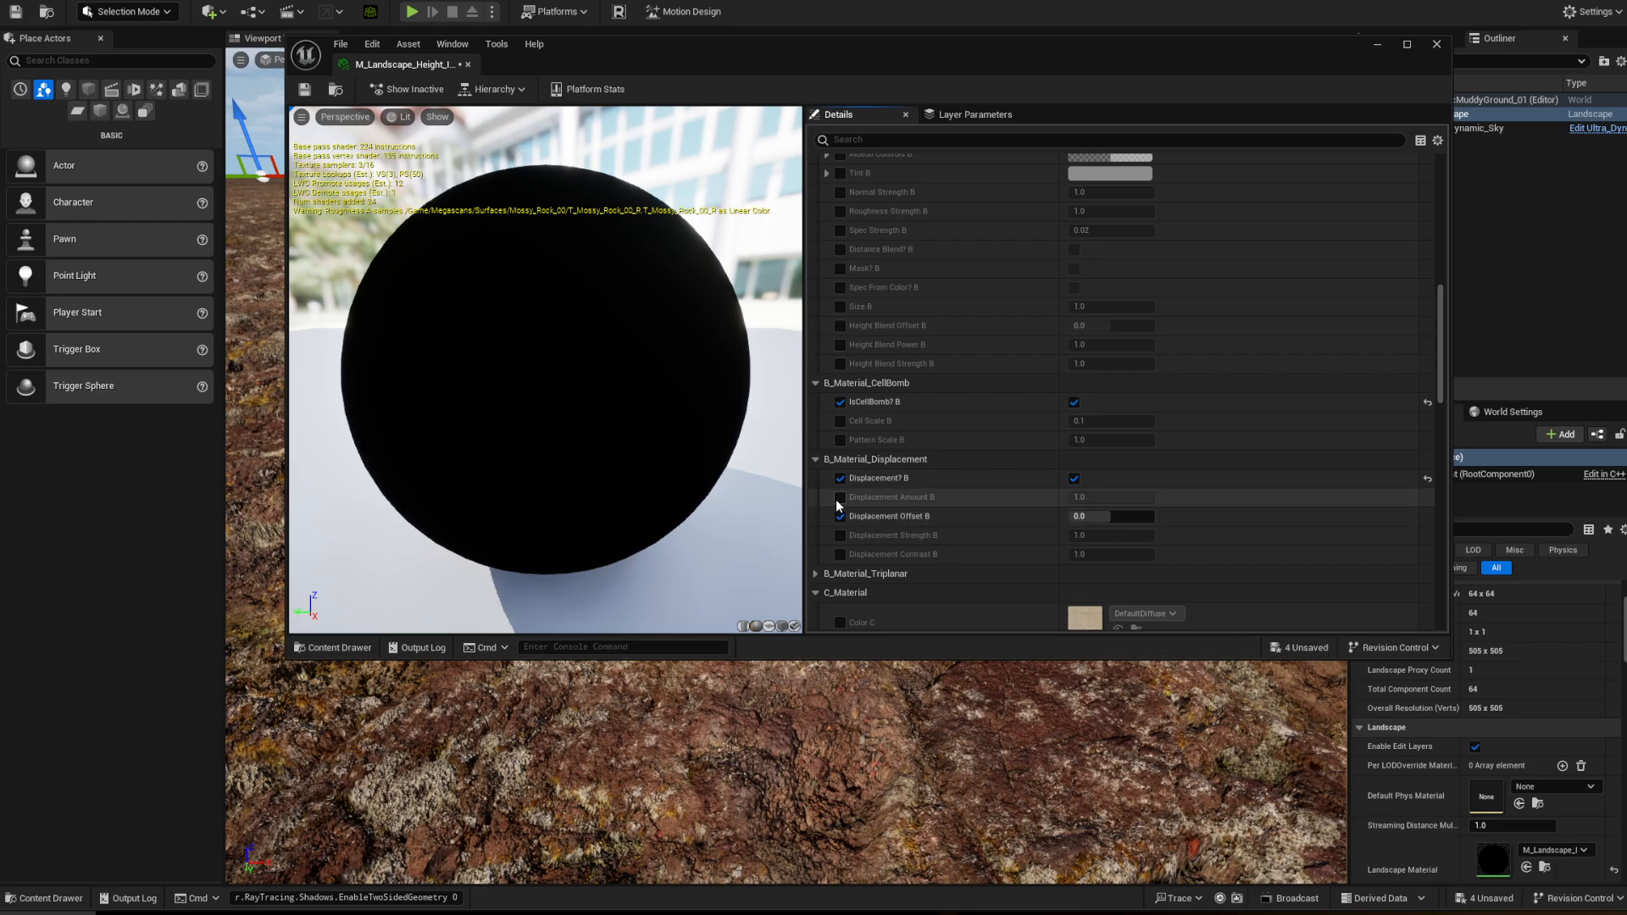
{"action": "left_click", "coordinate": [840, 498]}
{"action": "left_click", "coordinate": [841, 518]}
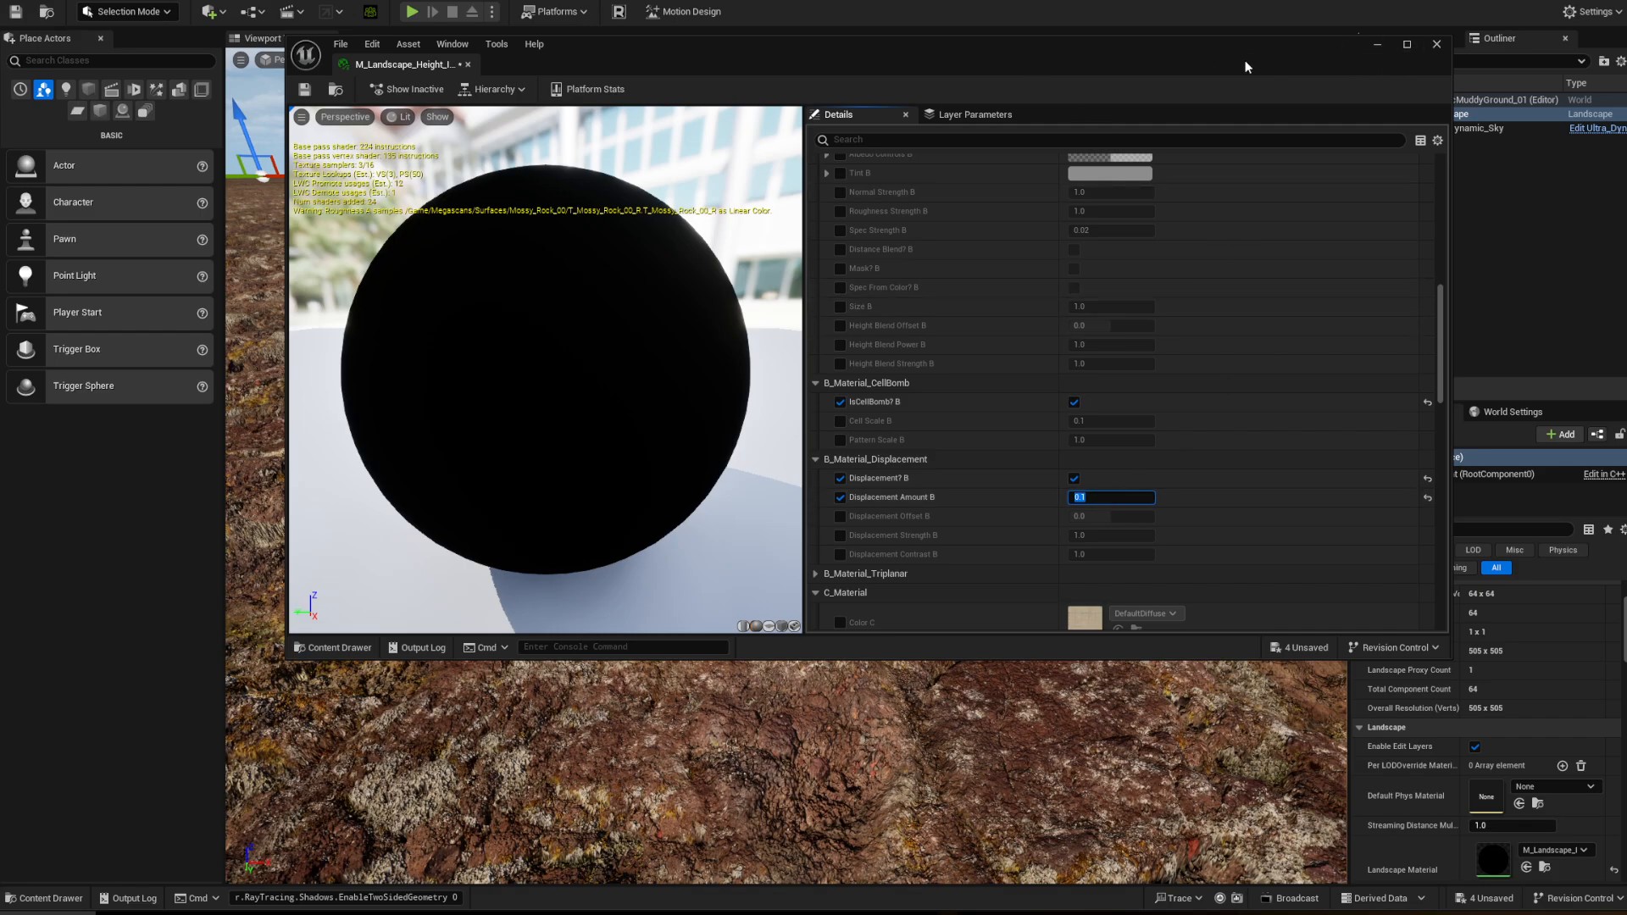
- Switch to landscape painting and create a weight-blended layer info for layer B, saved as B_LayerInfo_1 in CinematicMuddyGround_01_sharedassets
{"action": "left_click_drag", "start_coordinate": [1232, 57], "coordinate": [1626, 102]}
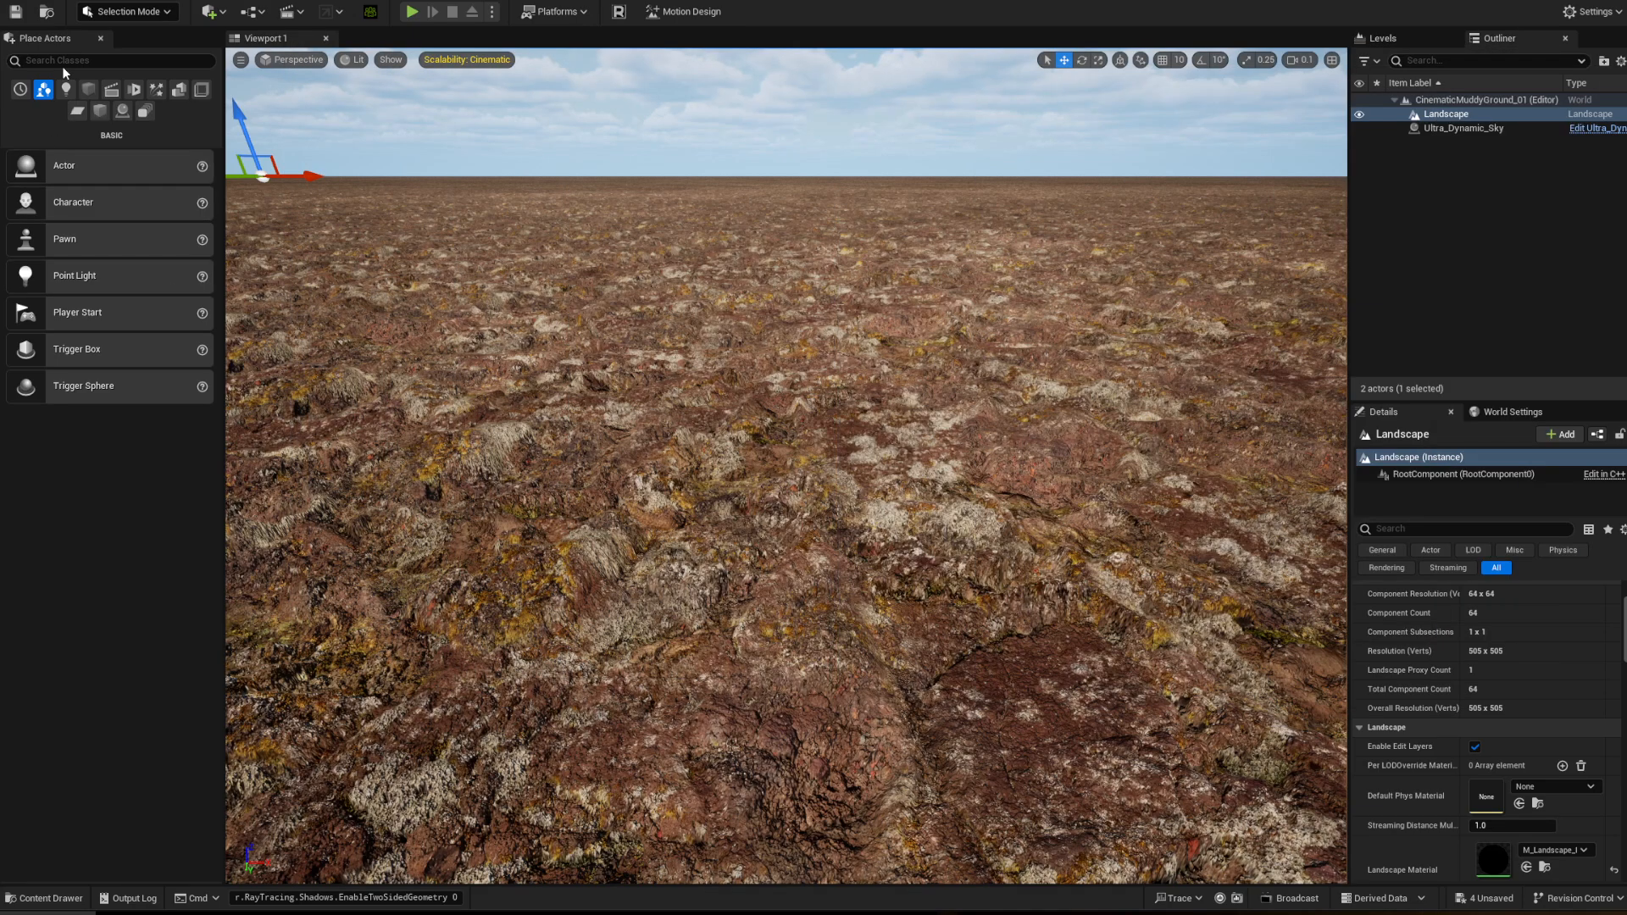
{"action": "left_click", "coordinate": [137, 10]}
{"action": "left_click", "coordinate": [144, 67]}
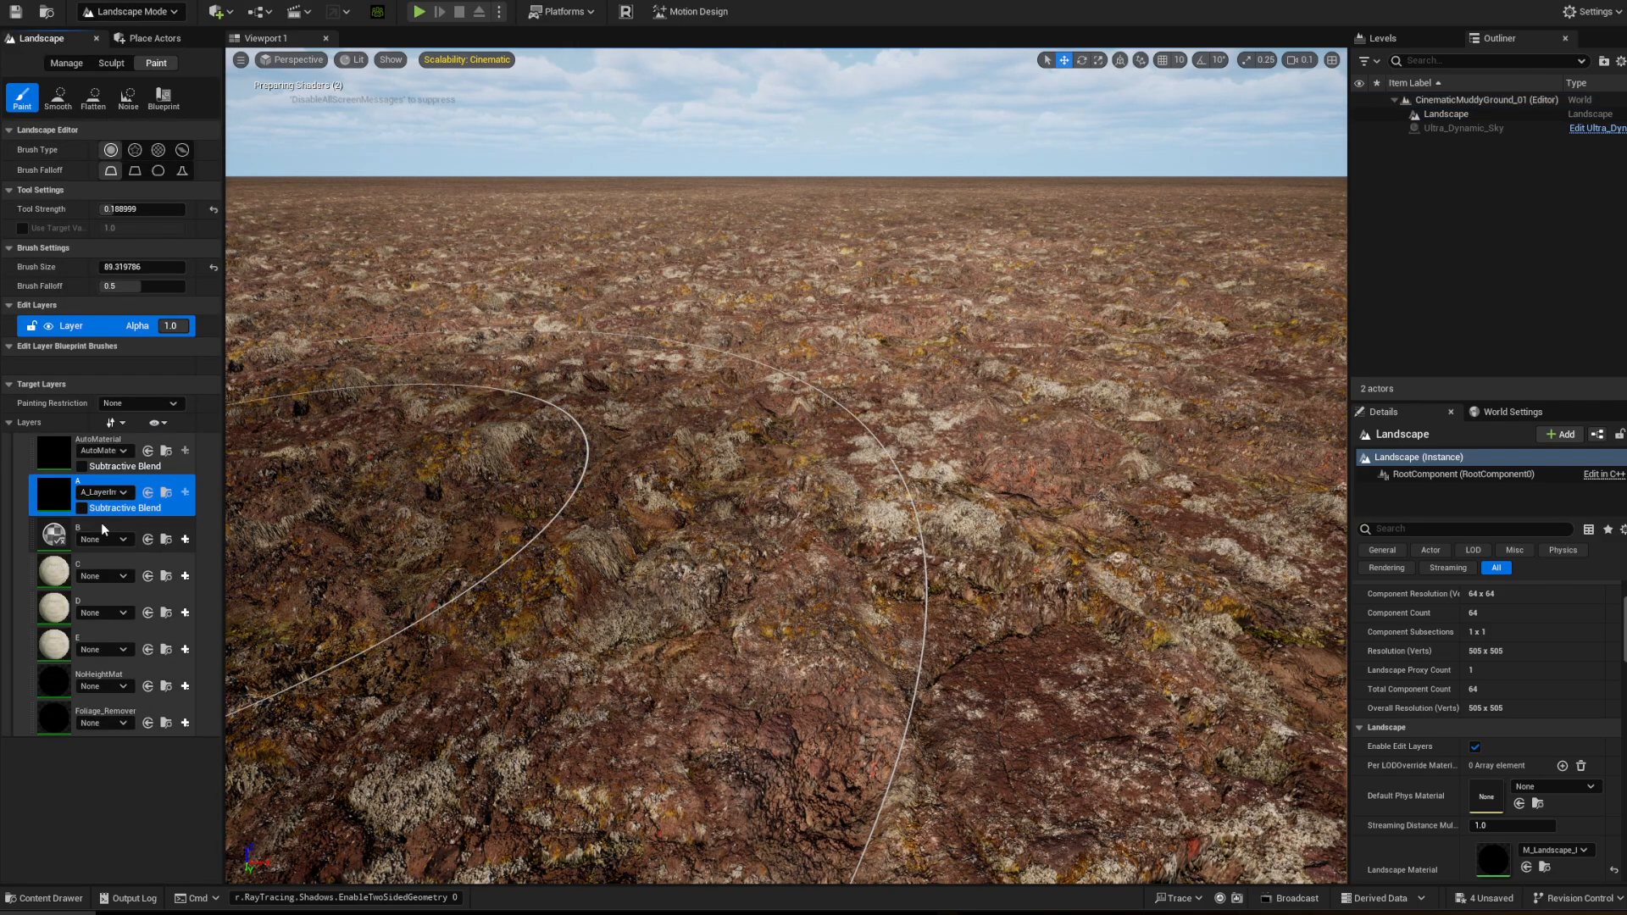
{"action": "left_click", "coordinate": [103, 522]}
{"action": "left_click", "coordinate": [185, 572]}
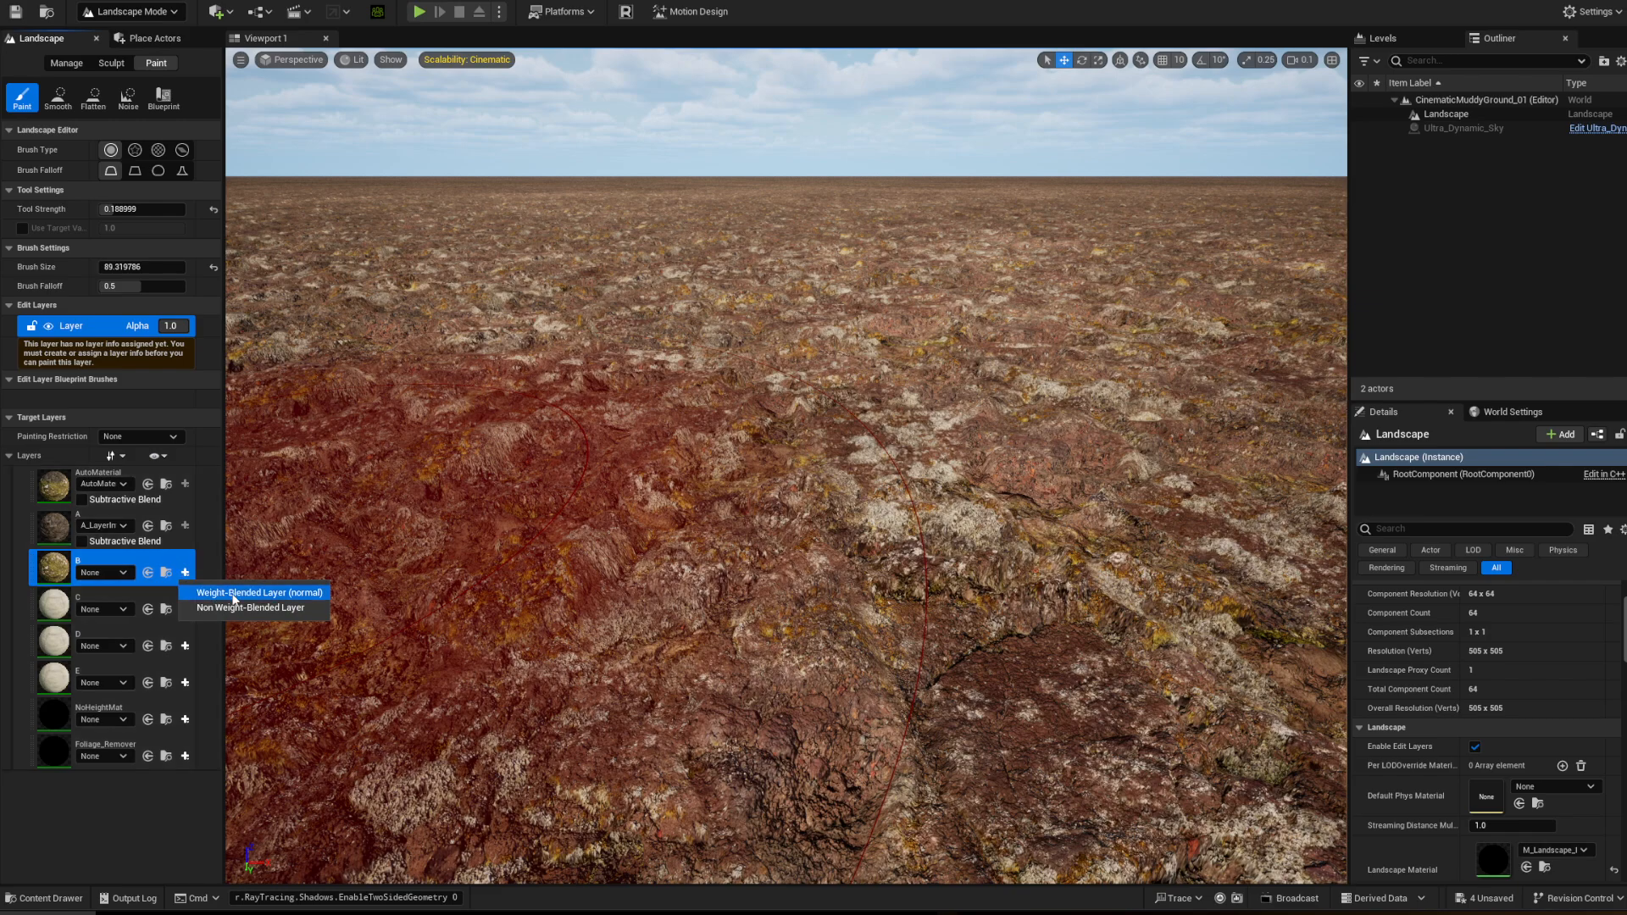
{"action": "left_click", "coordinate": [233, 592]}
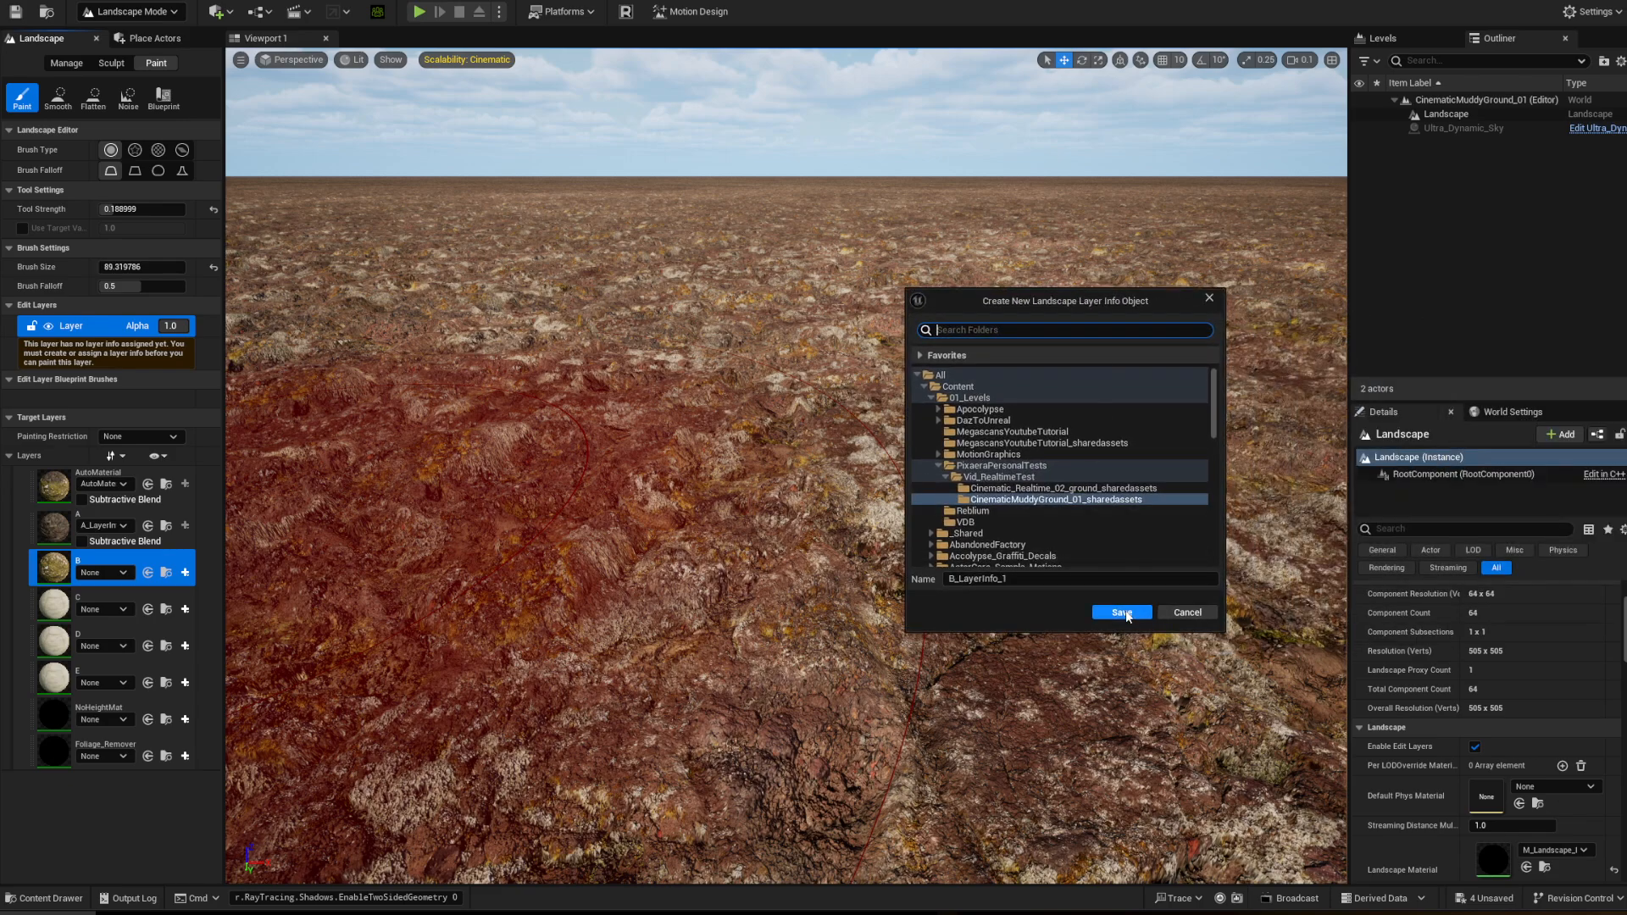
{"action": "left_click", "coordinate": [1125, 614]}
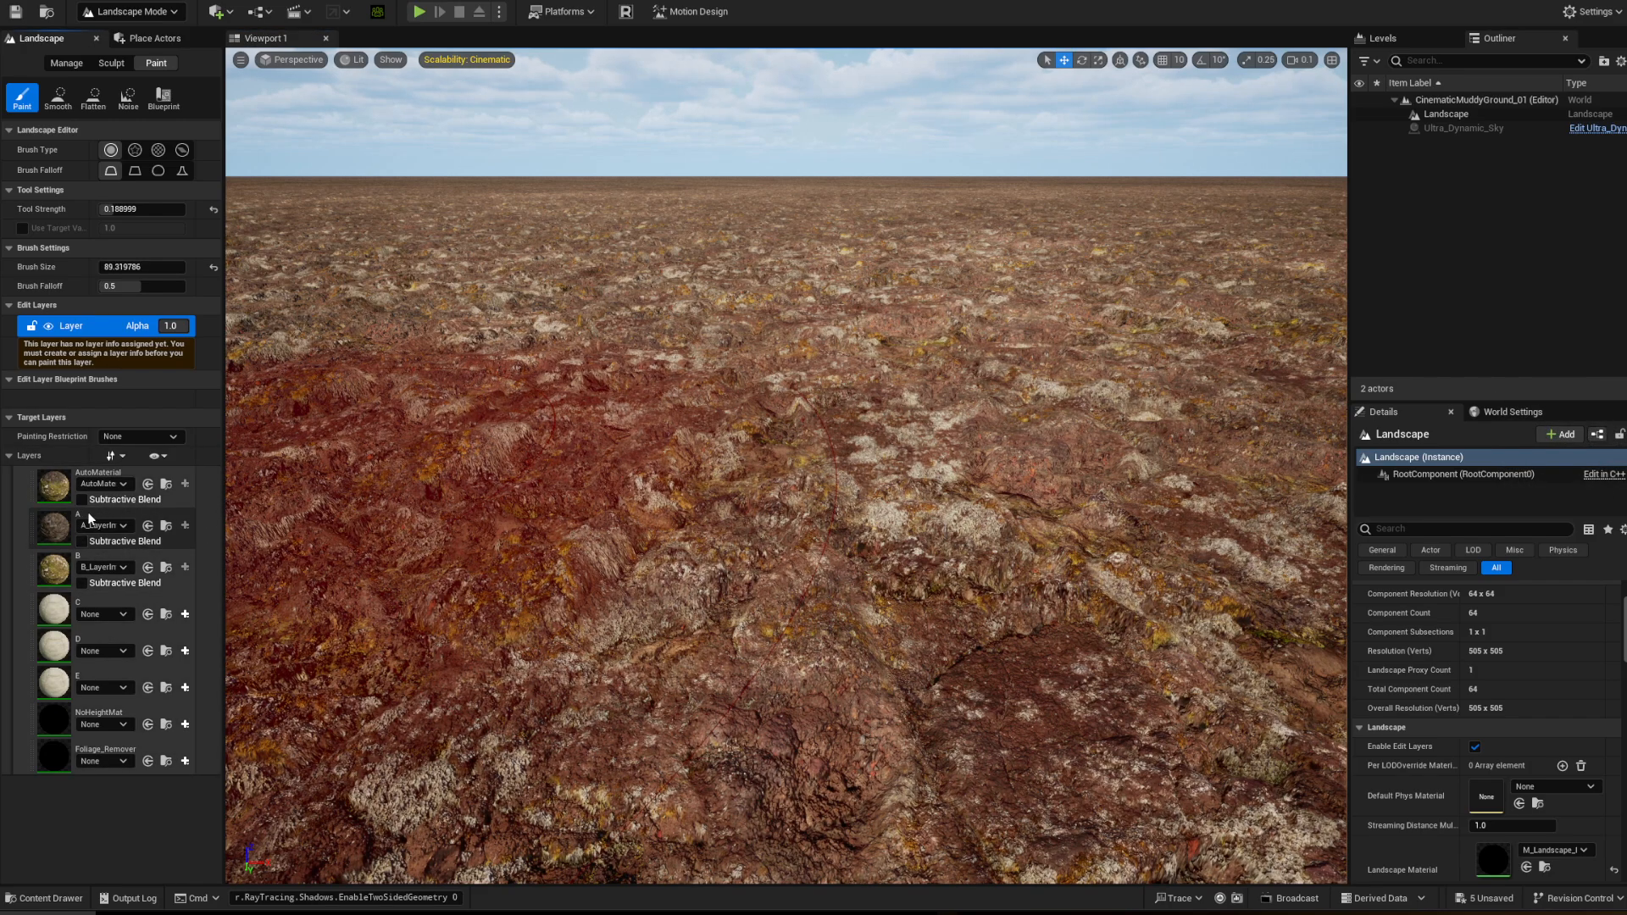
- Paint layer B as a mossy, rocky patch on the landscape, raising the brush's tool strength to about 0.418
{"action": "left_click", "coordinate": [95, 557]}
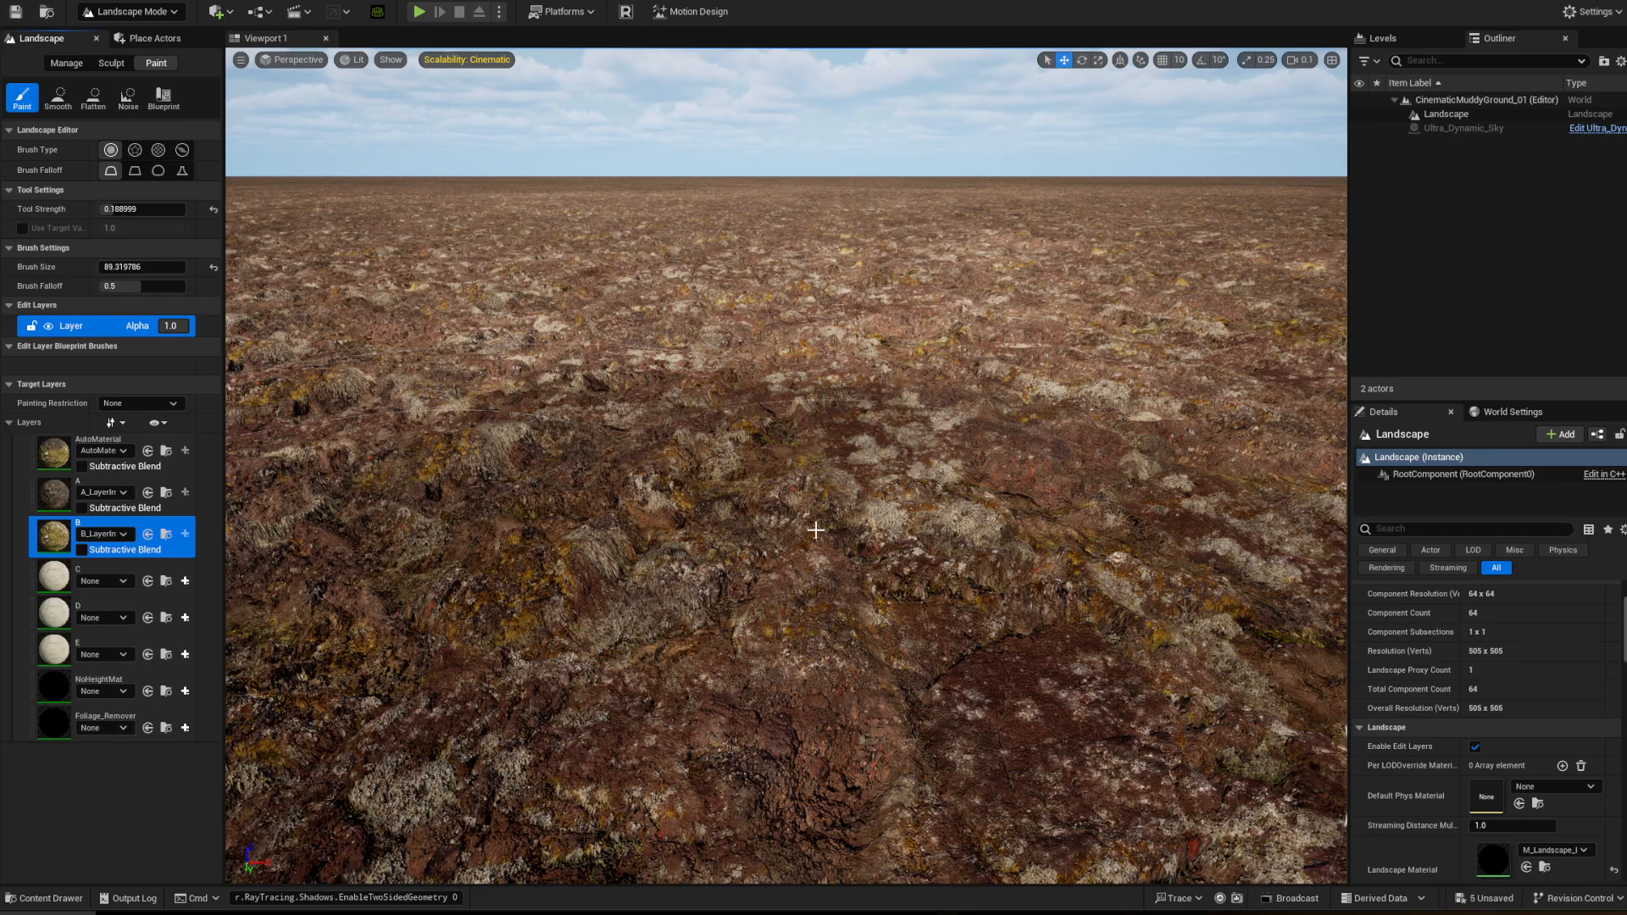
{"action": "mouse_move", "coordinate": [814, 530]}
{"action": "left_mouse_down"}
{"action": "mouse_move", "coordinate": [833, 421]}
{"action": "mouse_move", "coordinate": [751, 421]}
{"action": "mouse_move", "coordinate": [792, 465]}
{"action": "mouse_move", "coordinate": [727, 399]}
{"action": "mouse_move", "coordinate": [652, 479]}
{"action": "left_mouse_up"}
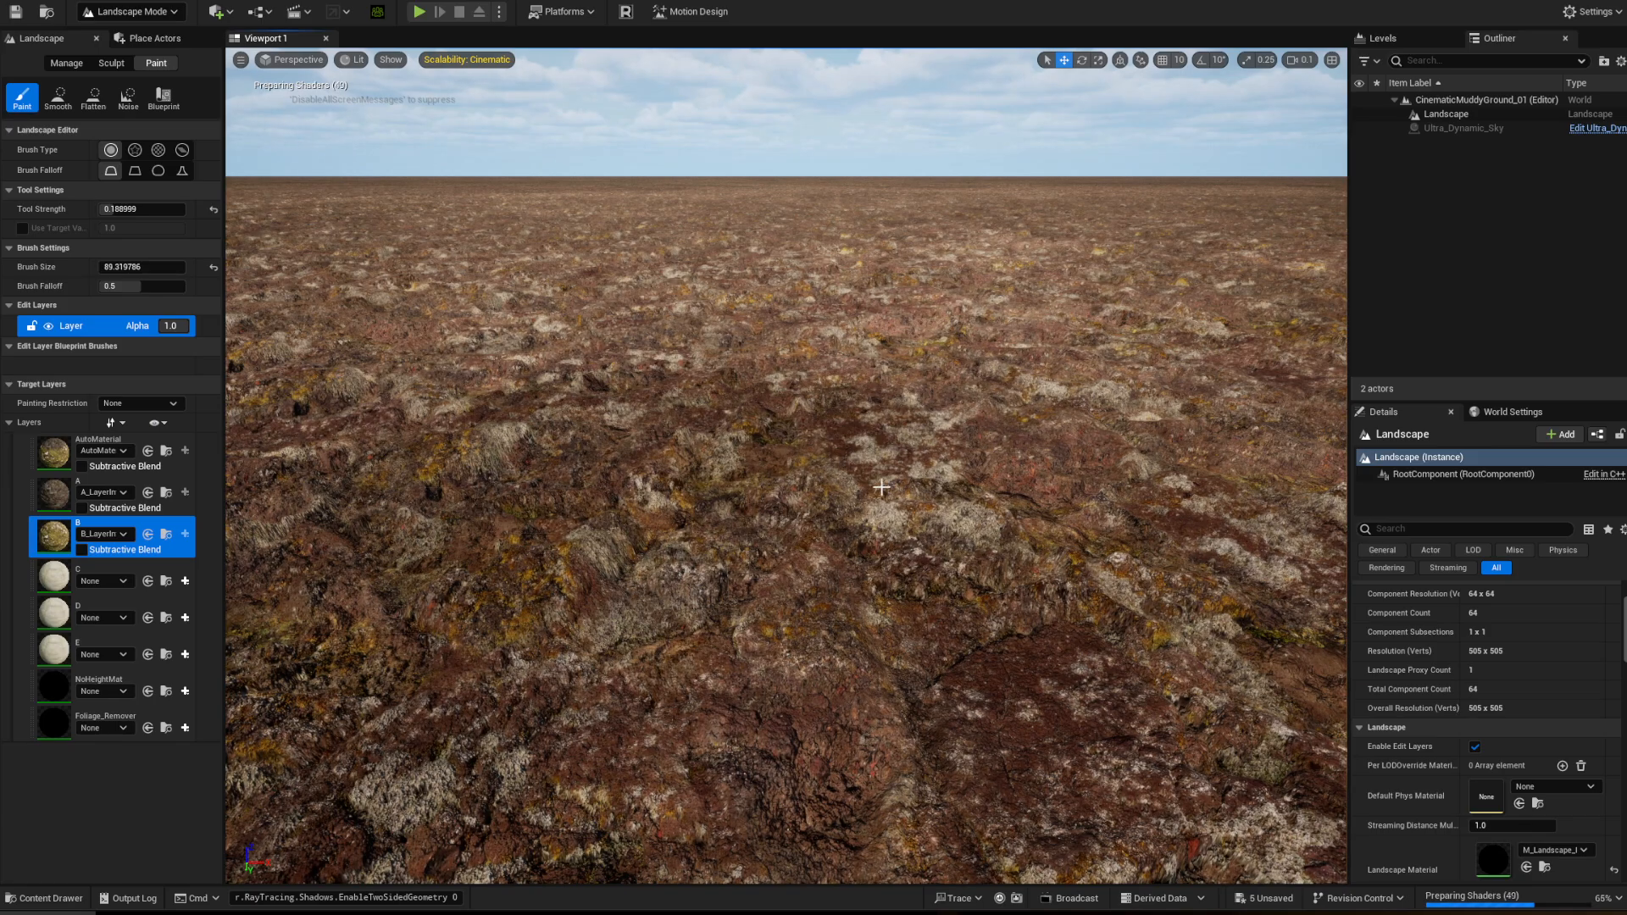
{"action": "mouse_move", "coordinate": [807, 431]}
{"action": "right_mouse_down"}
{"action": "mouse_move", "coordinate": [810, 462]}
{"action": "mouse_move", "coordinate": [810, 436]}
{"action": "right_mouse_up"}
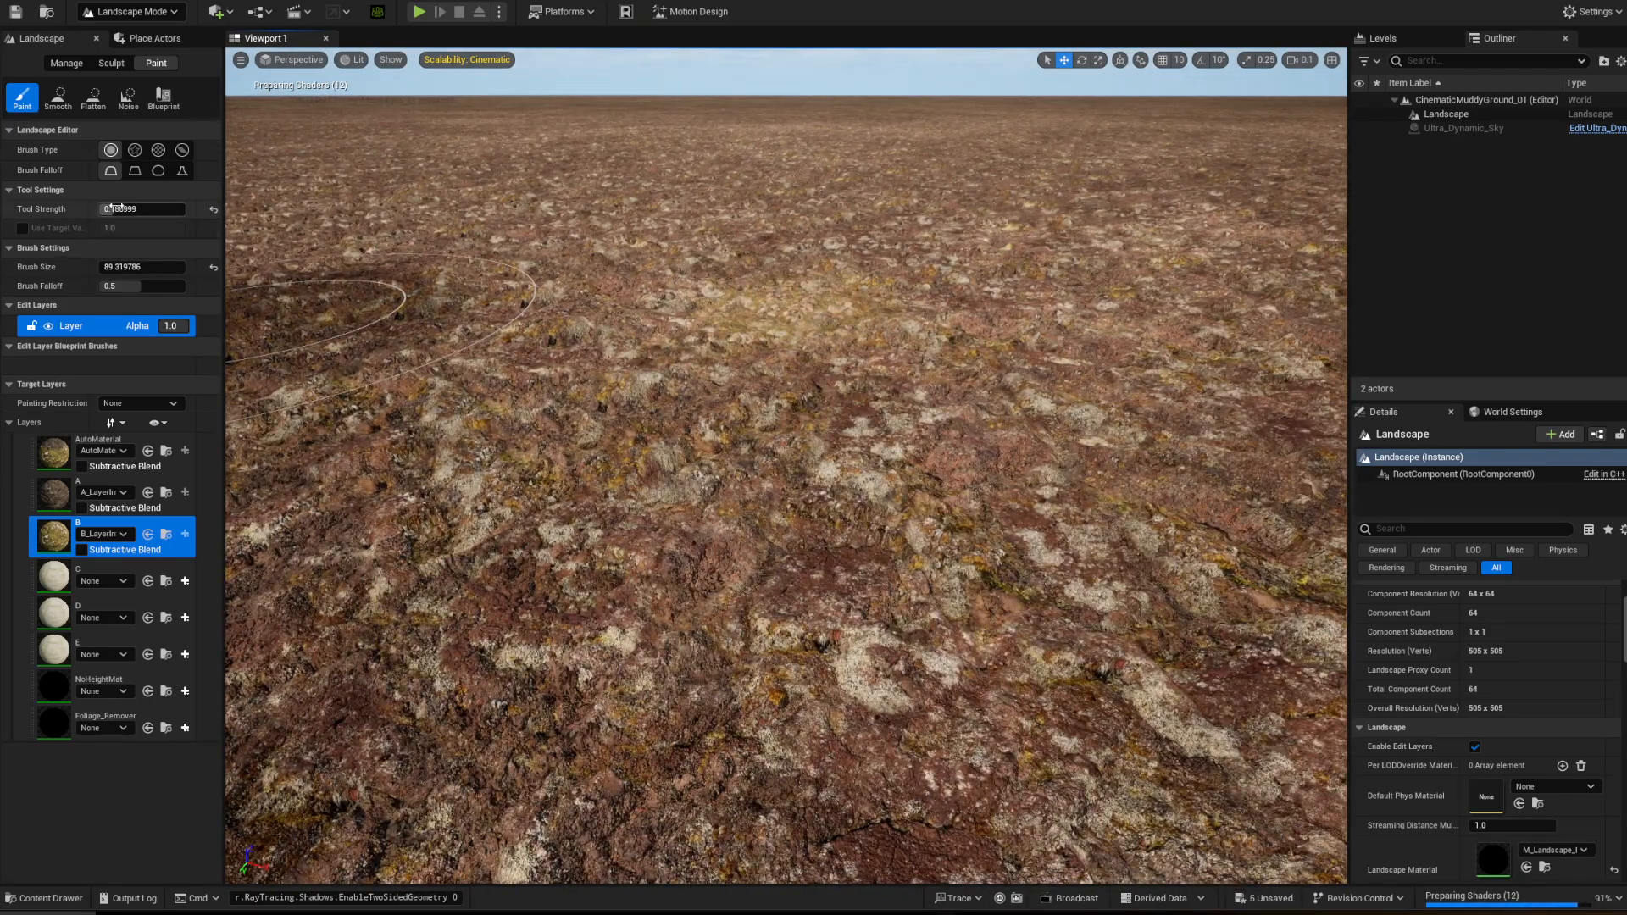
{"action": "left_click_drag", "start_coordinate": [116, 209], "coordinate": [134, 208]}
{"action": "mouse_move", "coordinate": [576, 475]}
{"action": "left_mouse_down"}
{"action": "mouse_move", "coordinate": [868, 311]}
{"action": "mouse_move", "coordinate": [1034, 463]}
{"action": "left_mouse_up"}
{"action": "mouse_move", "coordinate": [587, 396]}
{"action": "left_mouse_down"}
{"action": "mouse_move", "coordinate": [475, 343]}
{"action": "mouse_move", "coordinate": [694, 297]}
{"action": "mouse_move", "coordinate": [763, 364]}
{"action": "mouse_move", "coordinate": [836, 400]}
{"action": "left_mouse_up"}
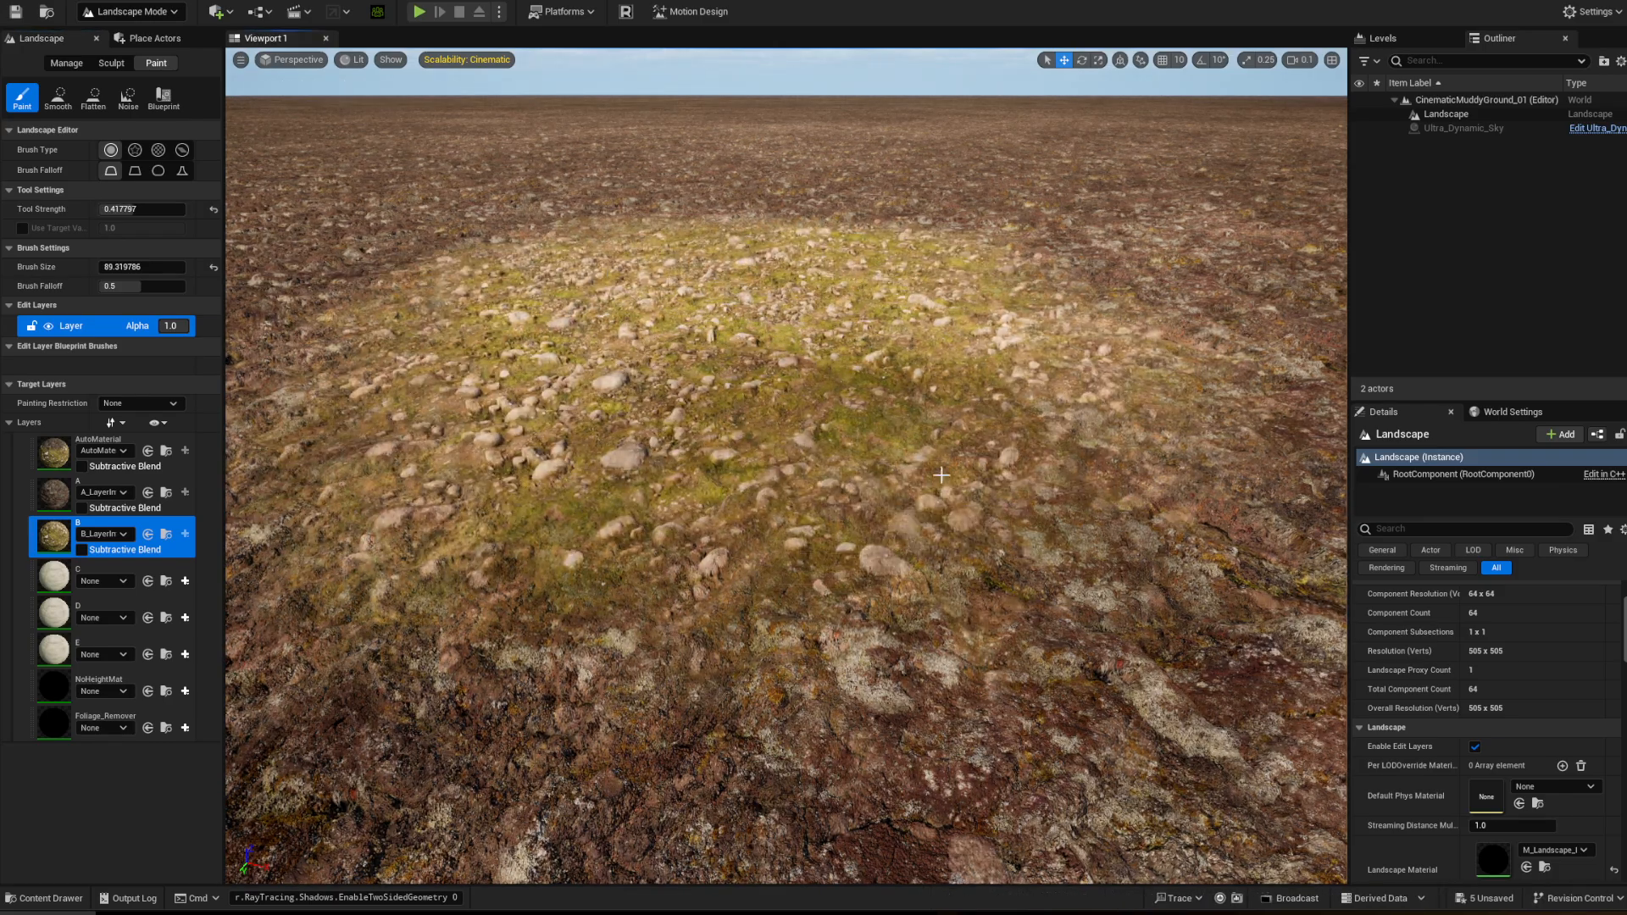
{"action": "key", "text": "w"}
{"action": "right_click_drag", "start_coordinate": [836, 401], "coordinate": [836, 365]}
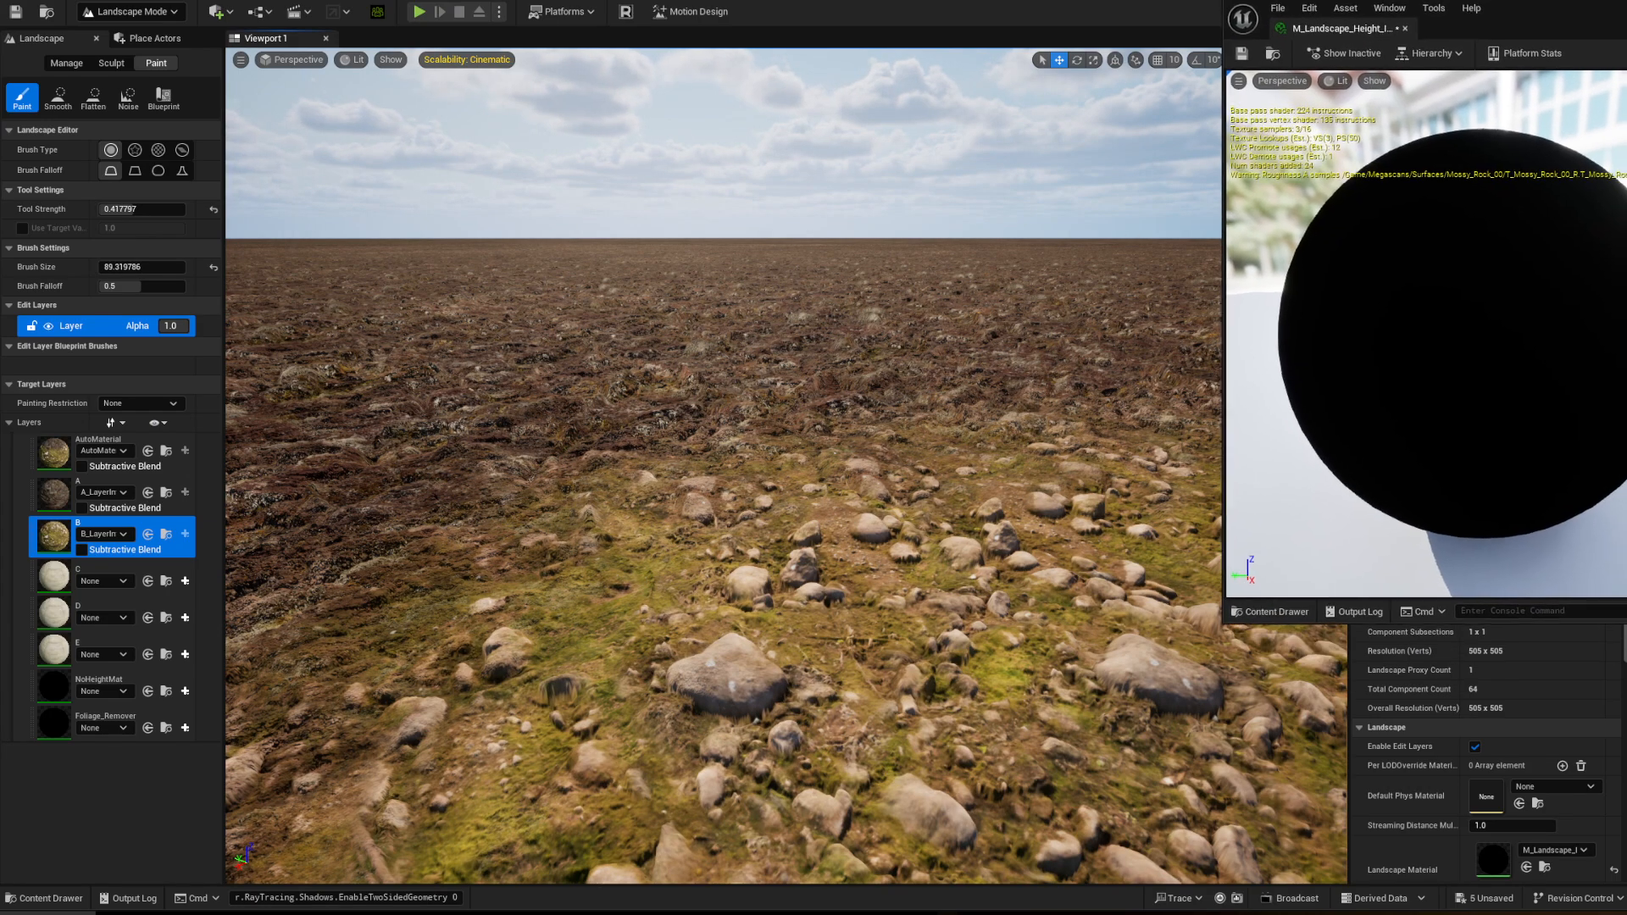
- Test Displacement Amount B at 0.01 and 0.2 in the landscape material instance and return it to 0.1
{"action": "left_click_drag", "start_coordinate": [1626, 26], "coordinate": [808, 12]}
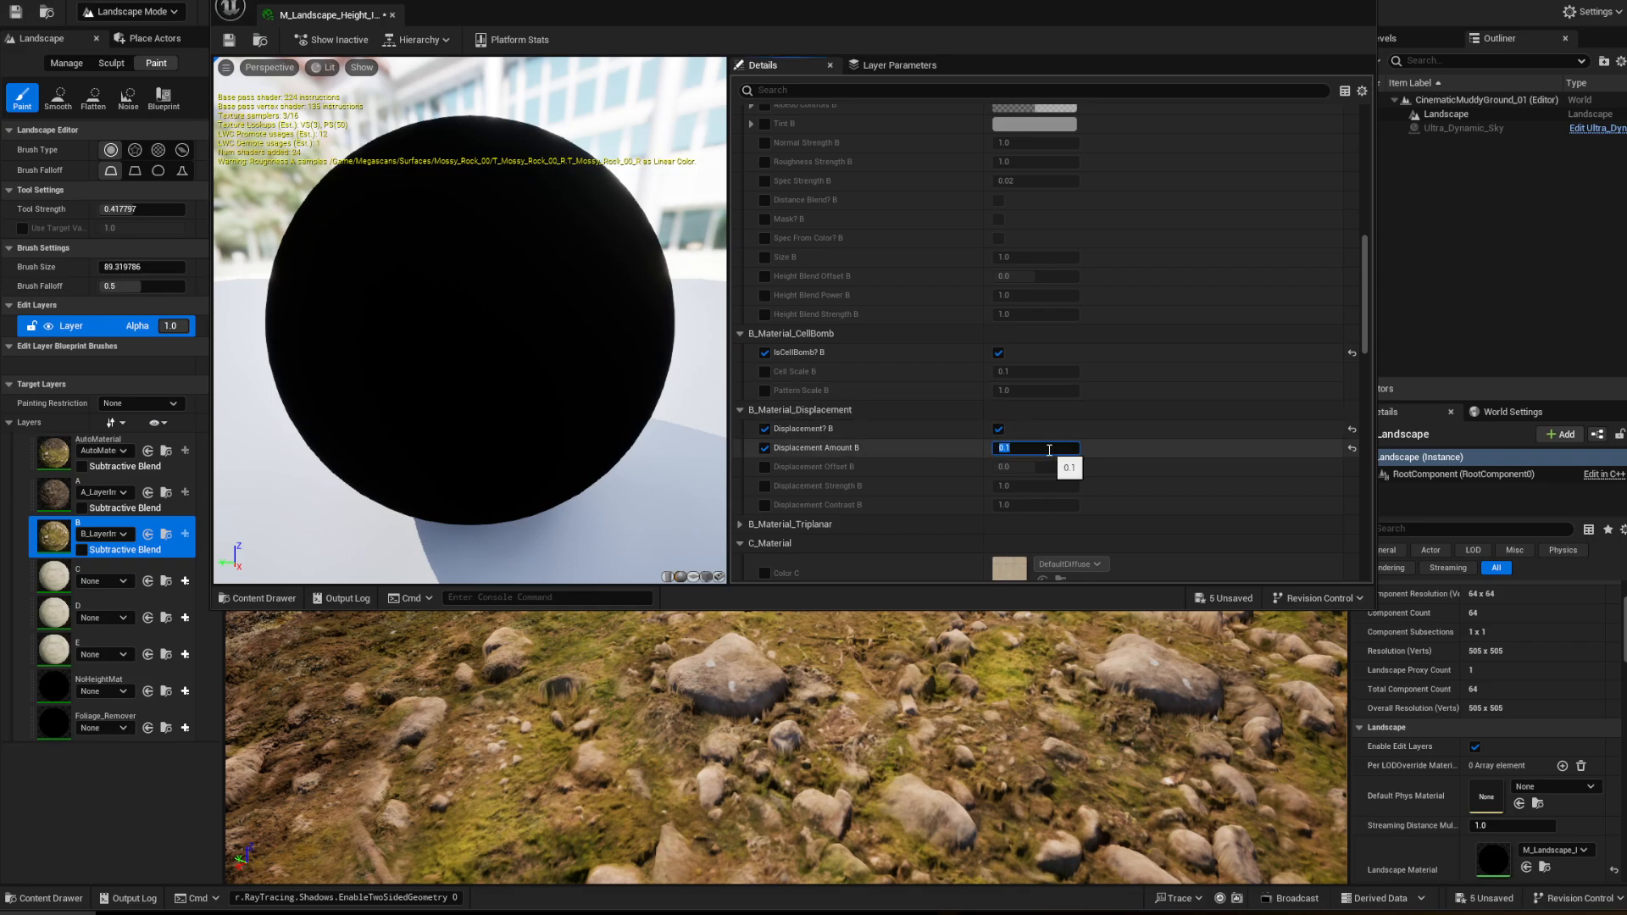
{"action": "key", "text": "Return"}
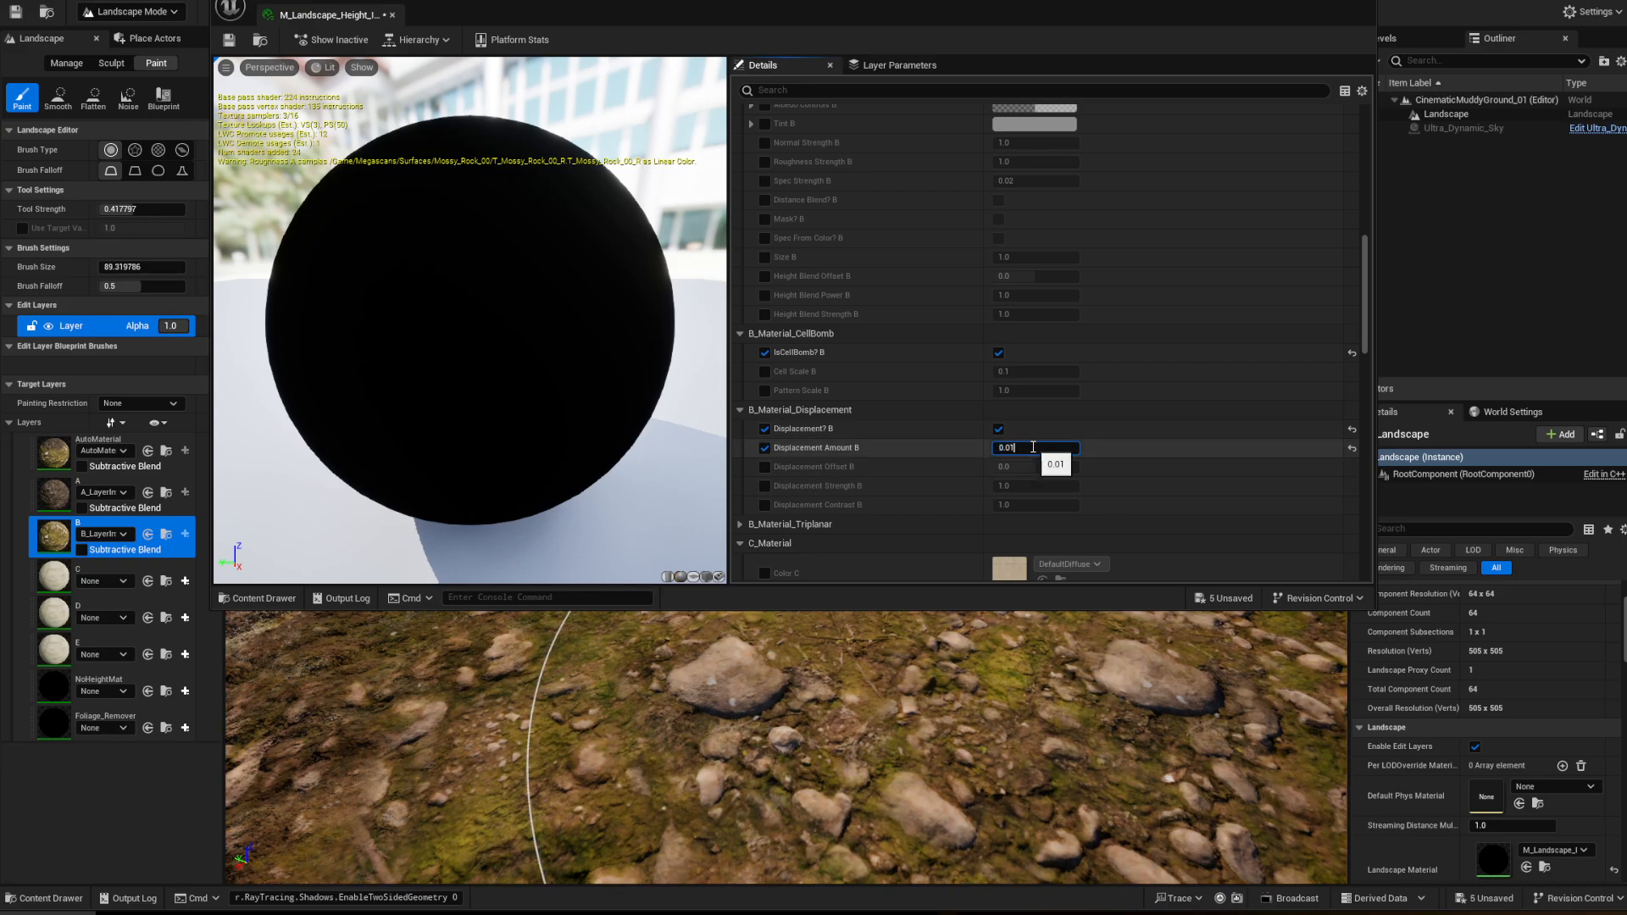
{"action": "type", "text": "0.2"}
{"action": "key", "text": "Return"}
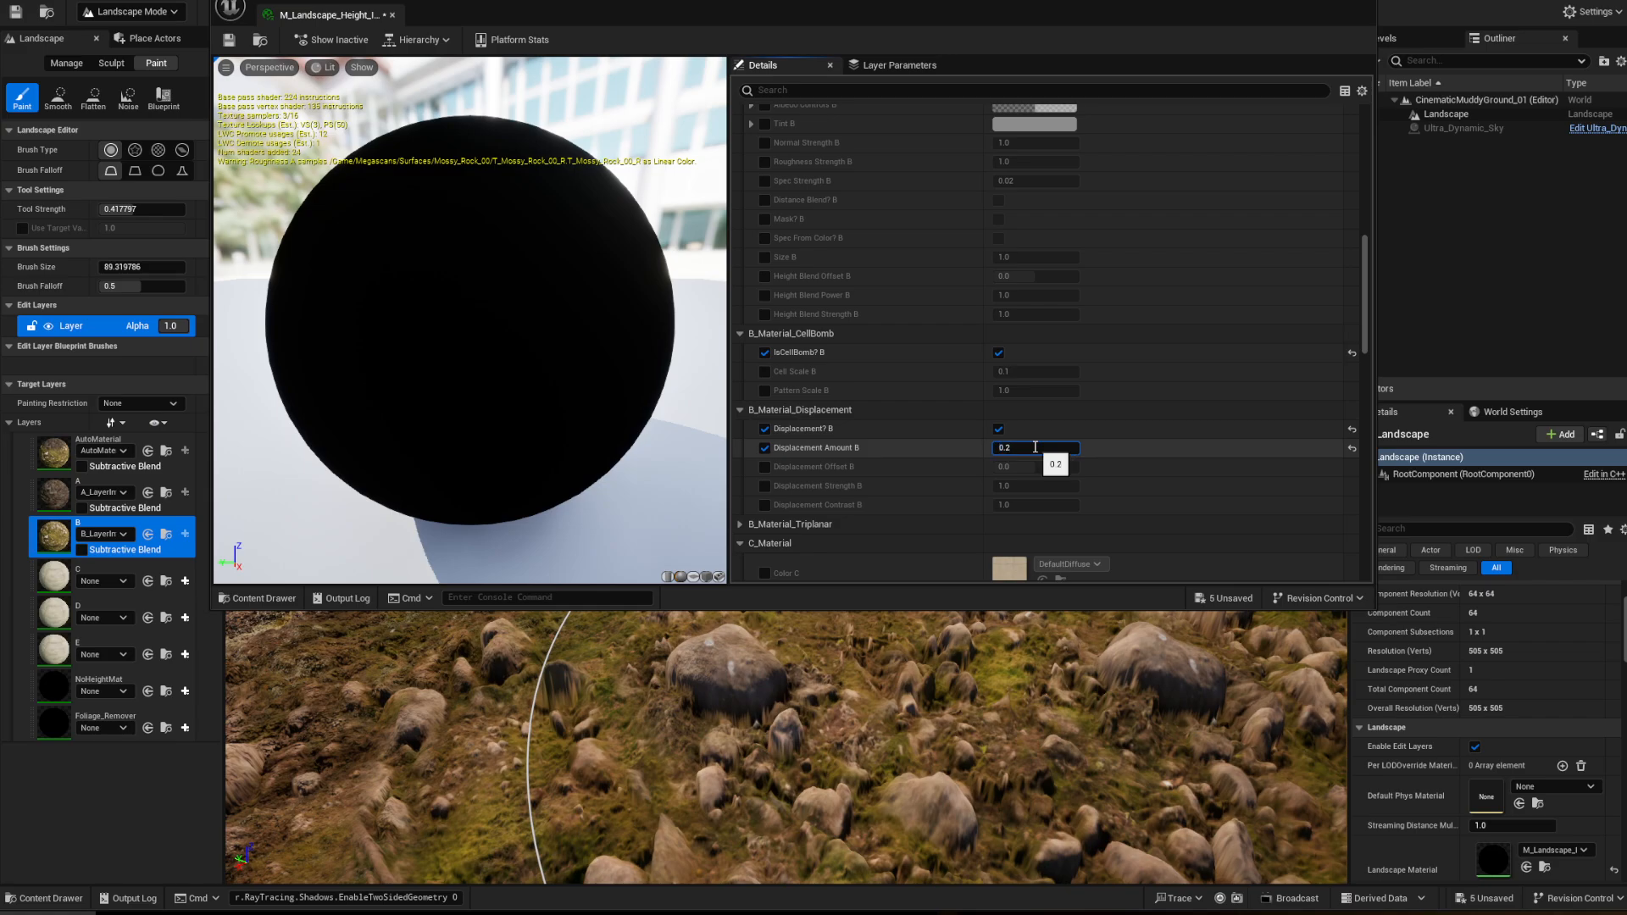
{"action": "key", "text": "Return"}
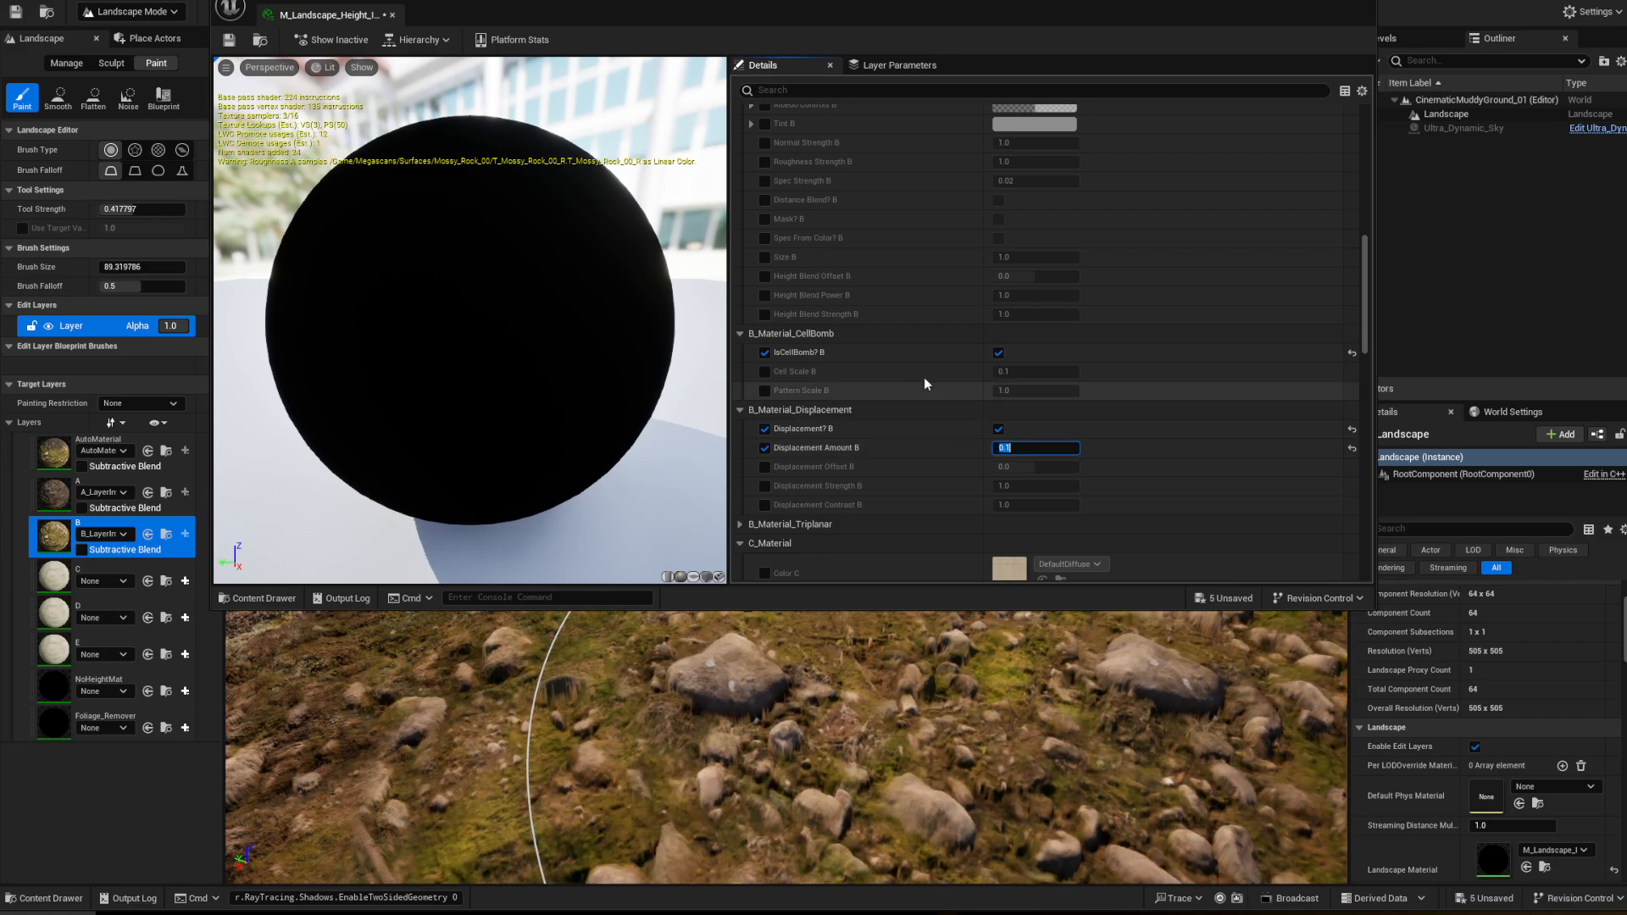
- Extend the layer B paint slightly beyond the edge of the mossy patch and inspect the blend with the surrounding ground
{"action": "left_click_drag", "start_coordinate": [874, 4], "coordinate": [872, 0]}
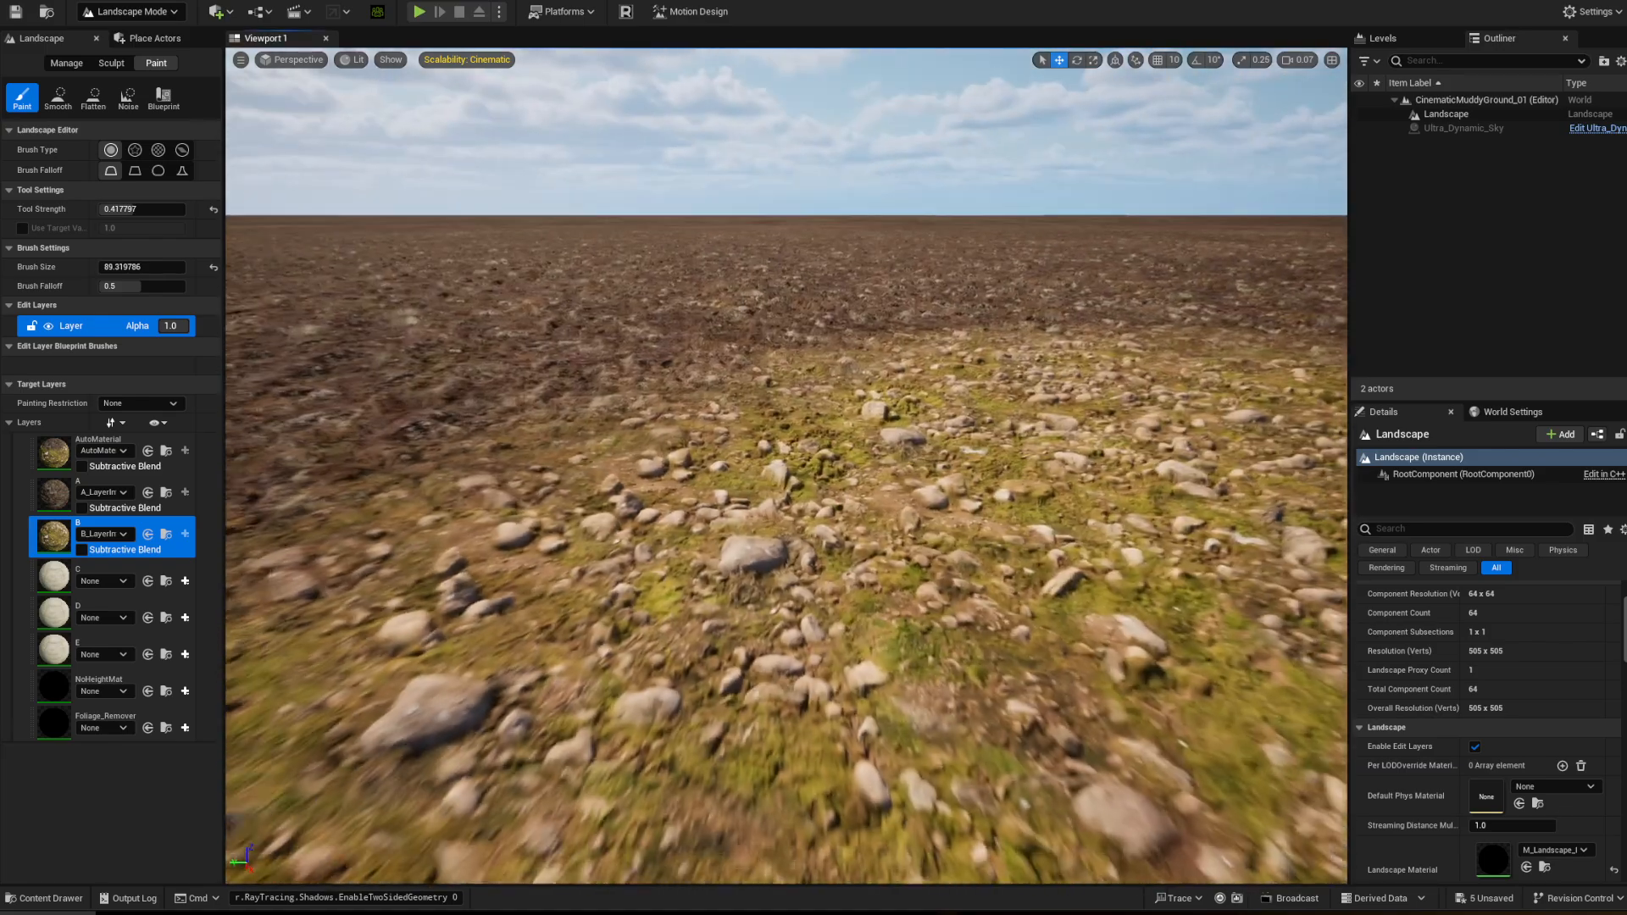
{"action": "right_click_drag", "start_coordinate": [562, 388], "coordinate": [528, 405]}
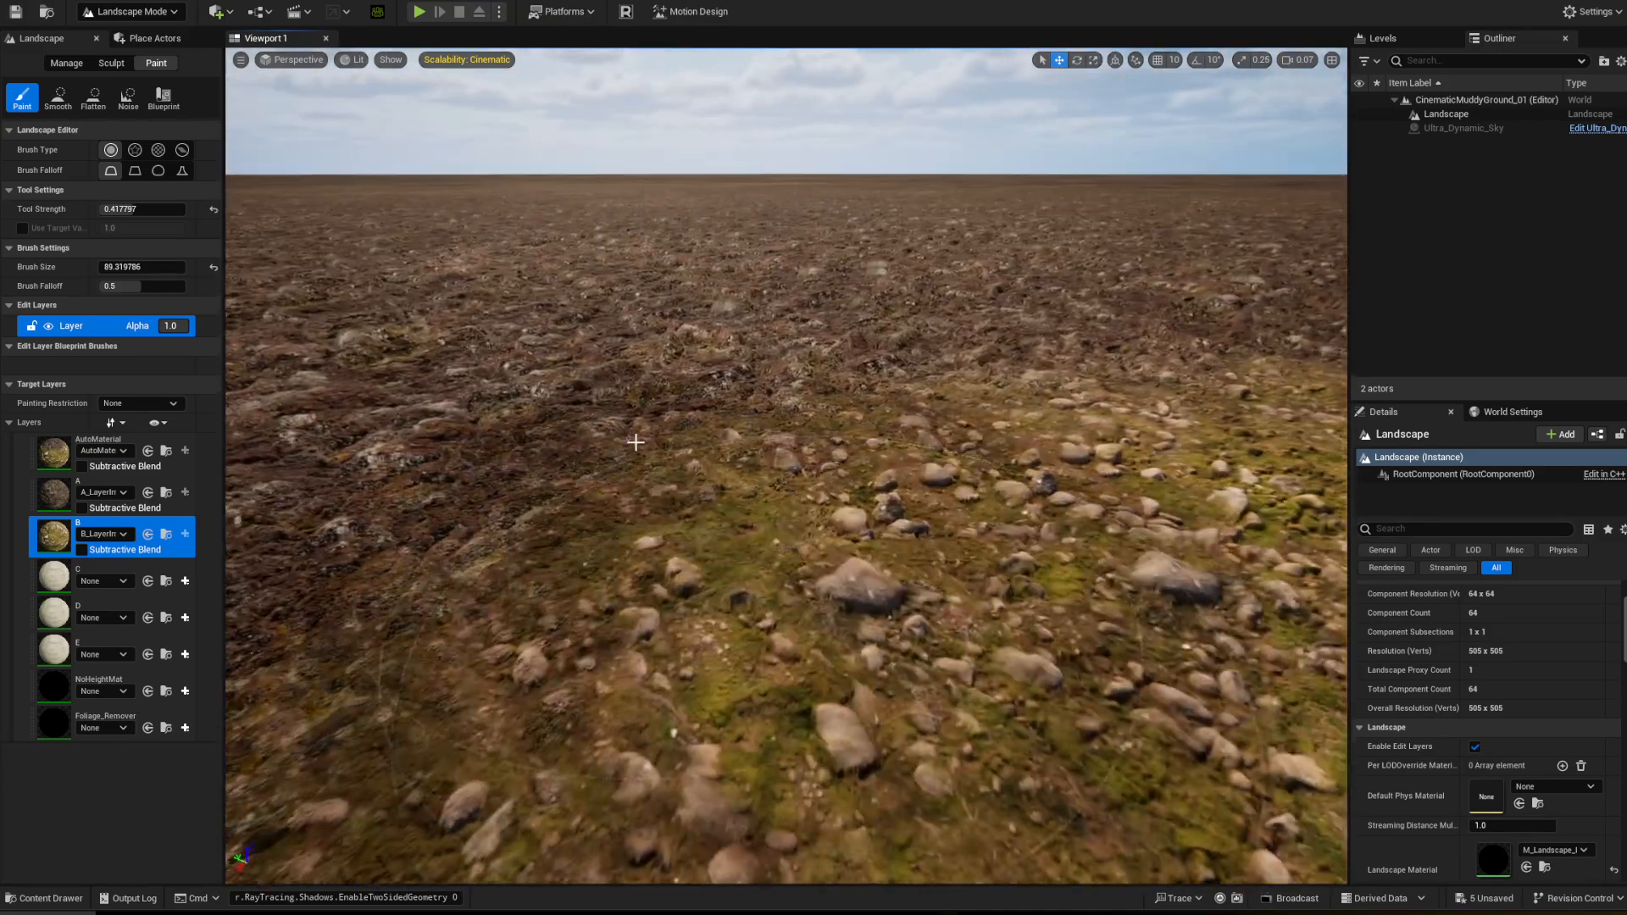
{"action": "left_click_drag", "start_coordinate": [563, 388], "coordinate": [594, 396]}
{"action": "right_click_drag", "start_coordinate": [594, 396], "coordinate": [646, 275]}
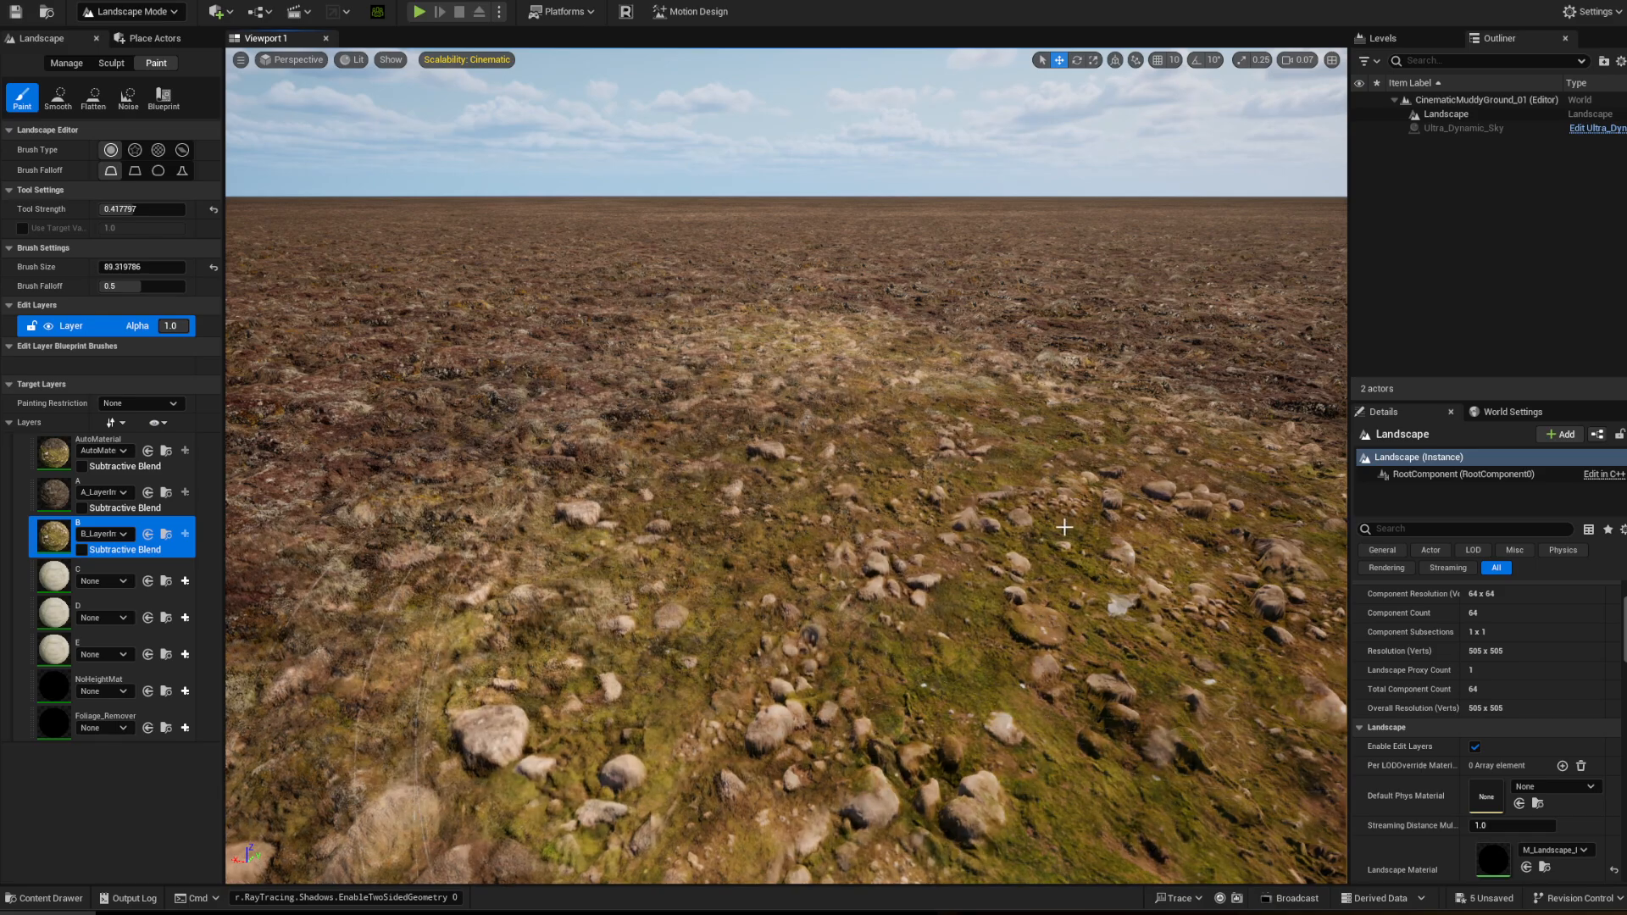
{"action": "right_click_drag", "start_coordinate": [975, 576], "coordinate": [873, 568]}
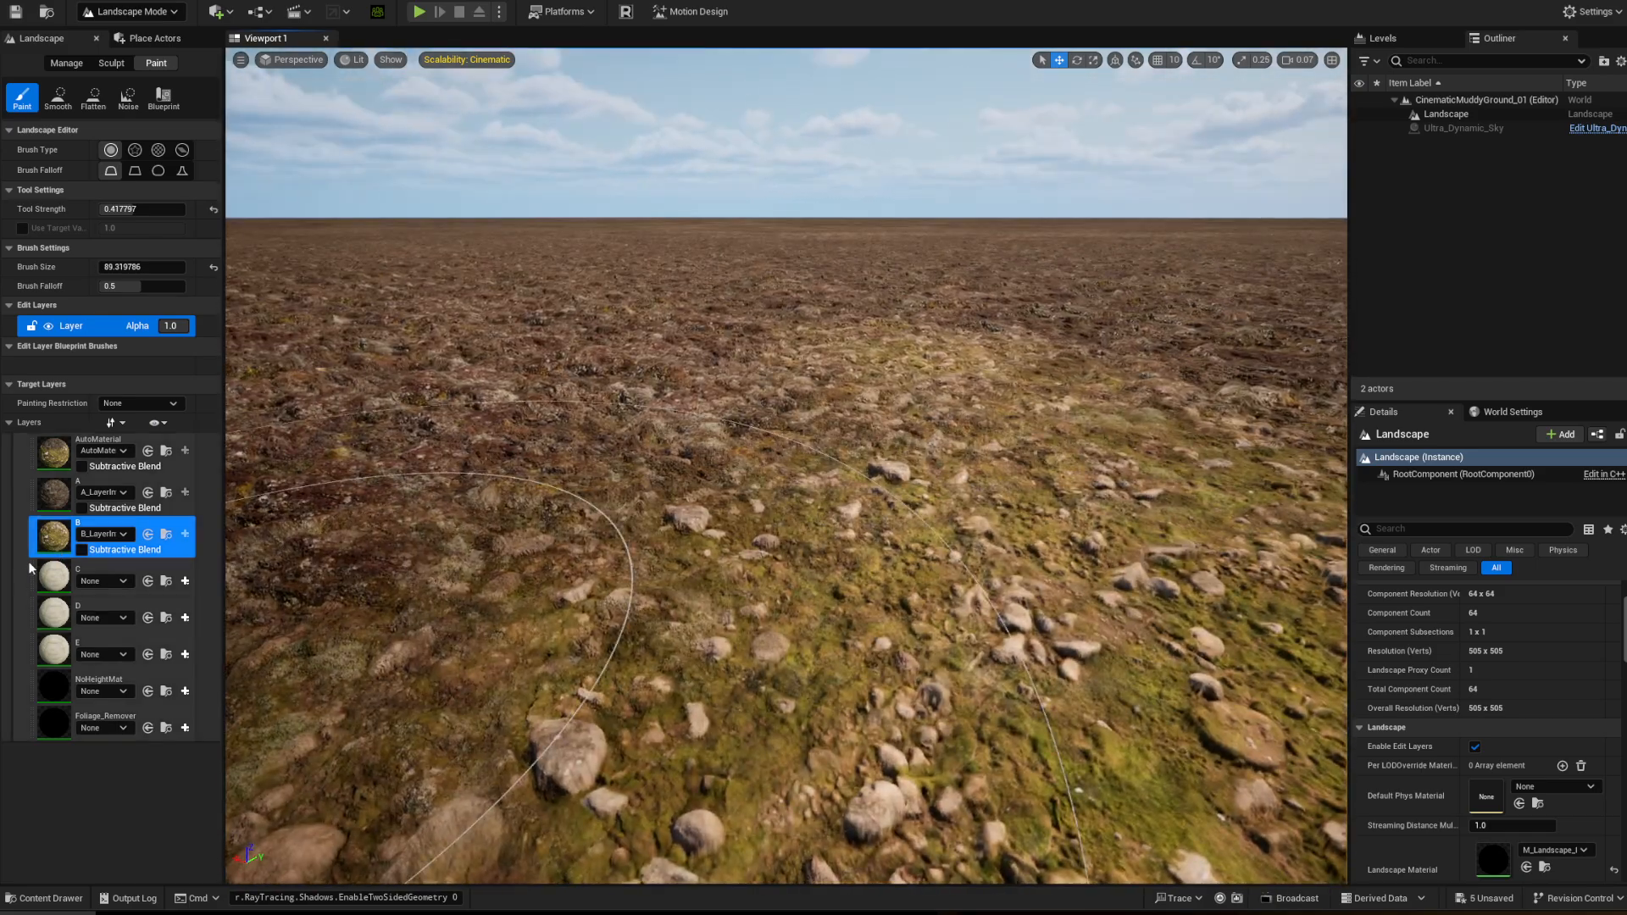
- Collapse the C_Material parameters and review the remaining parameter groups of the landscape material instance
{"action": "scroll", "coordinate": [842, 241], "scroll_direction": "down", "scroll_amount": 5}
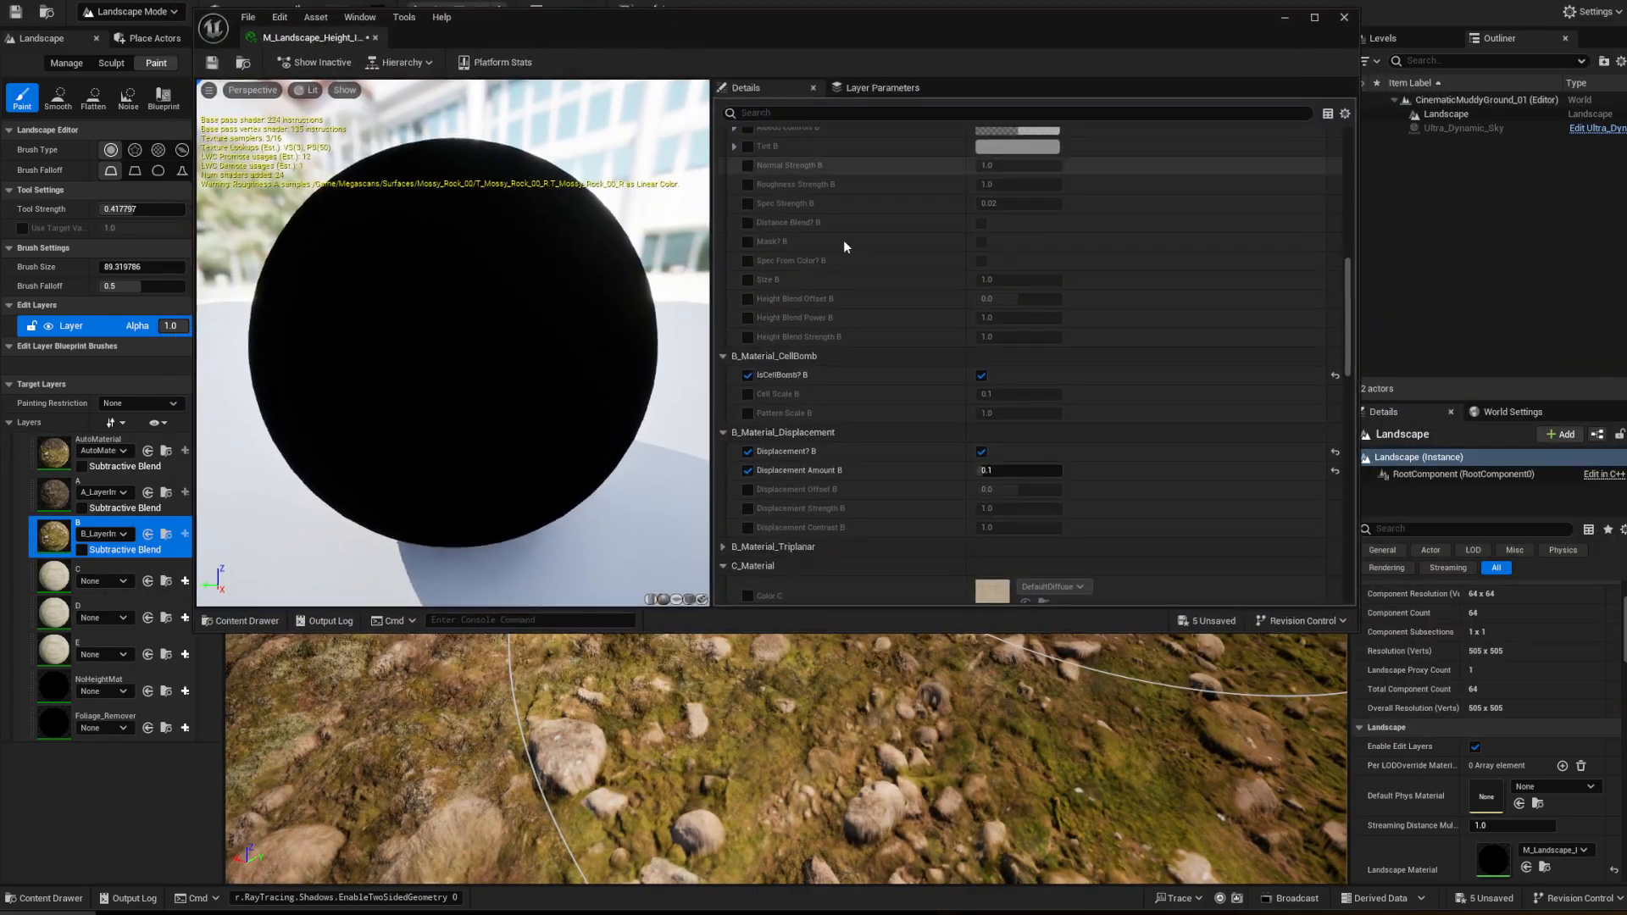
{"action": "scroll", "coordinate": [902, 380], "scroll_direction": "down", "scroll_amount": 3}
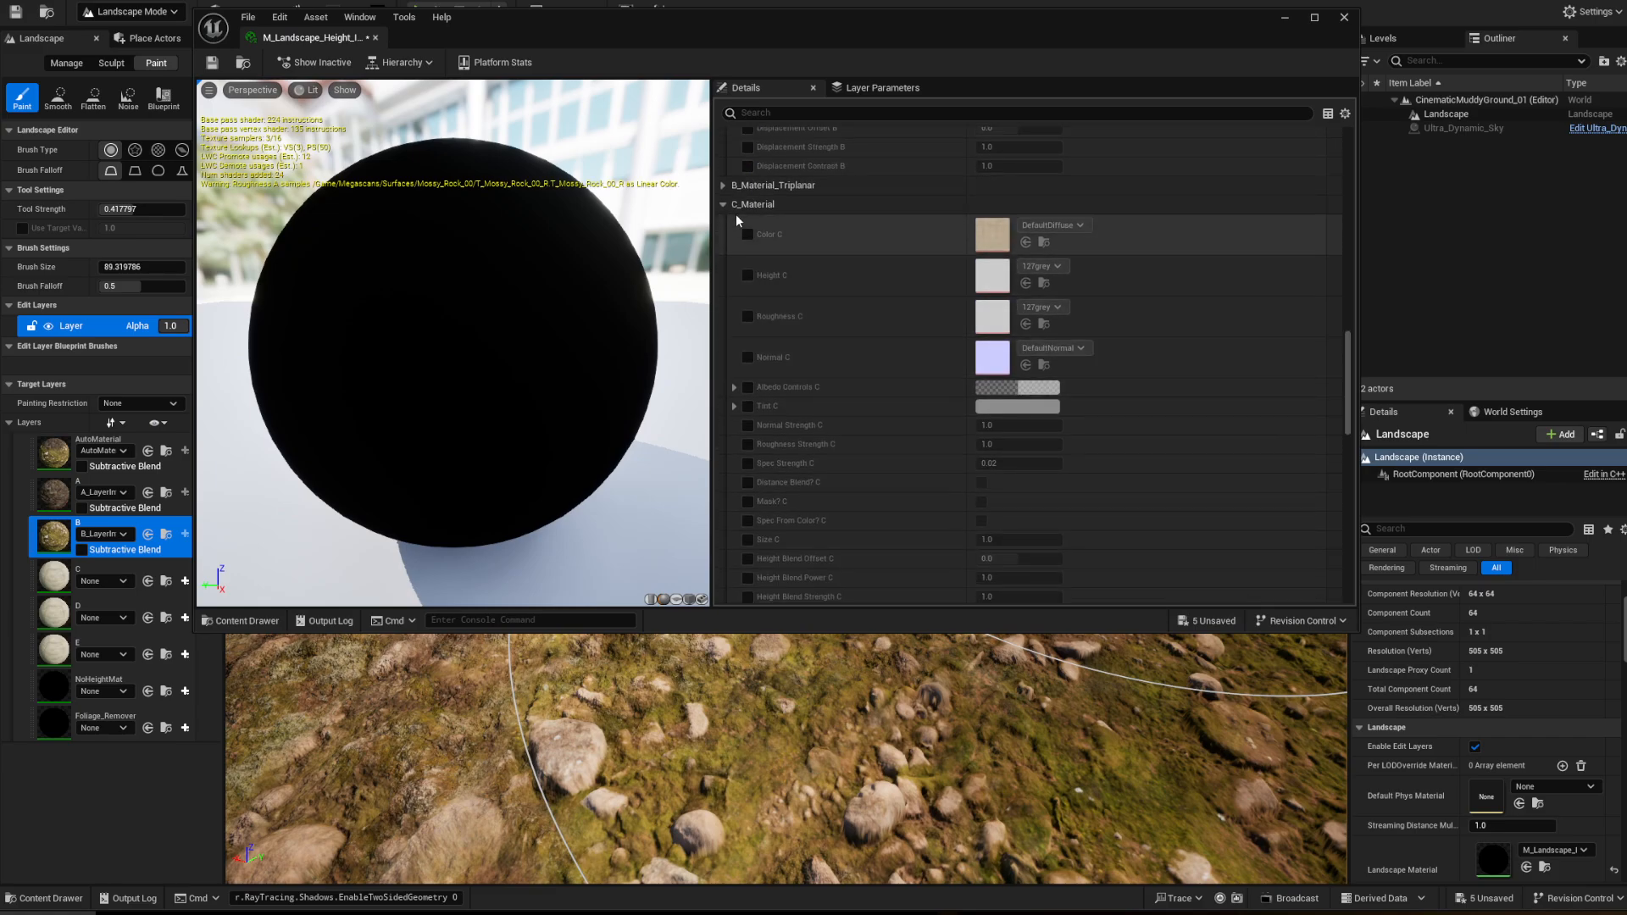
{"action": "left_click", "coordinate": [727, 216]}
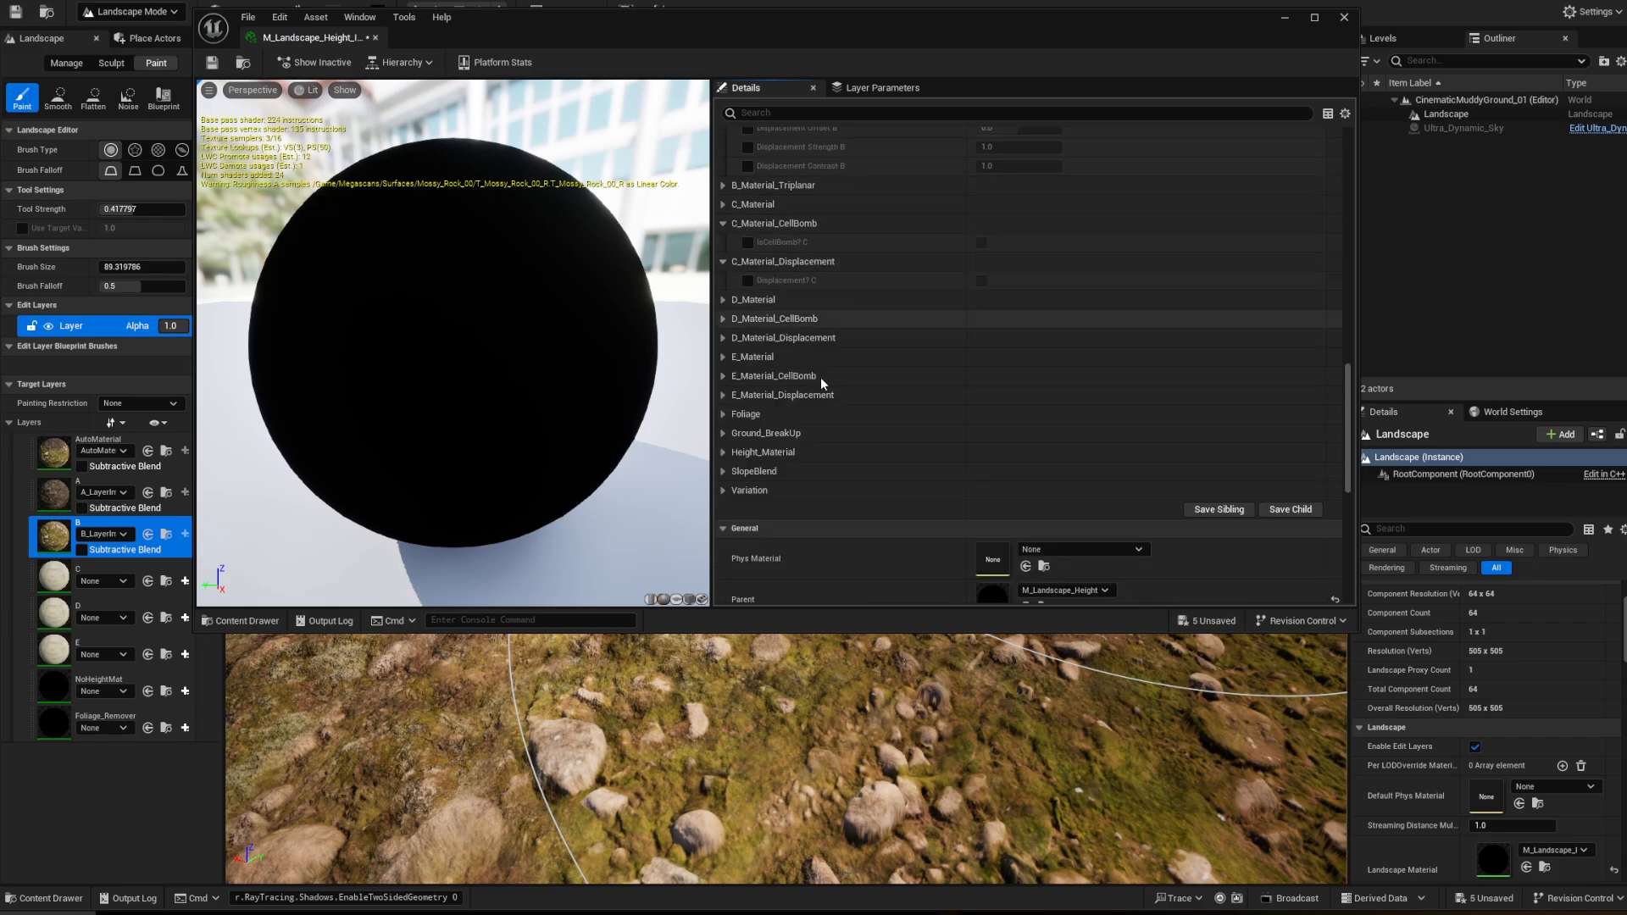
{"action": "left_click_drag", "start_coordinate": [549, 38], "coordinate": [1626, 68]}
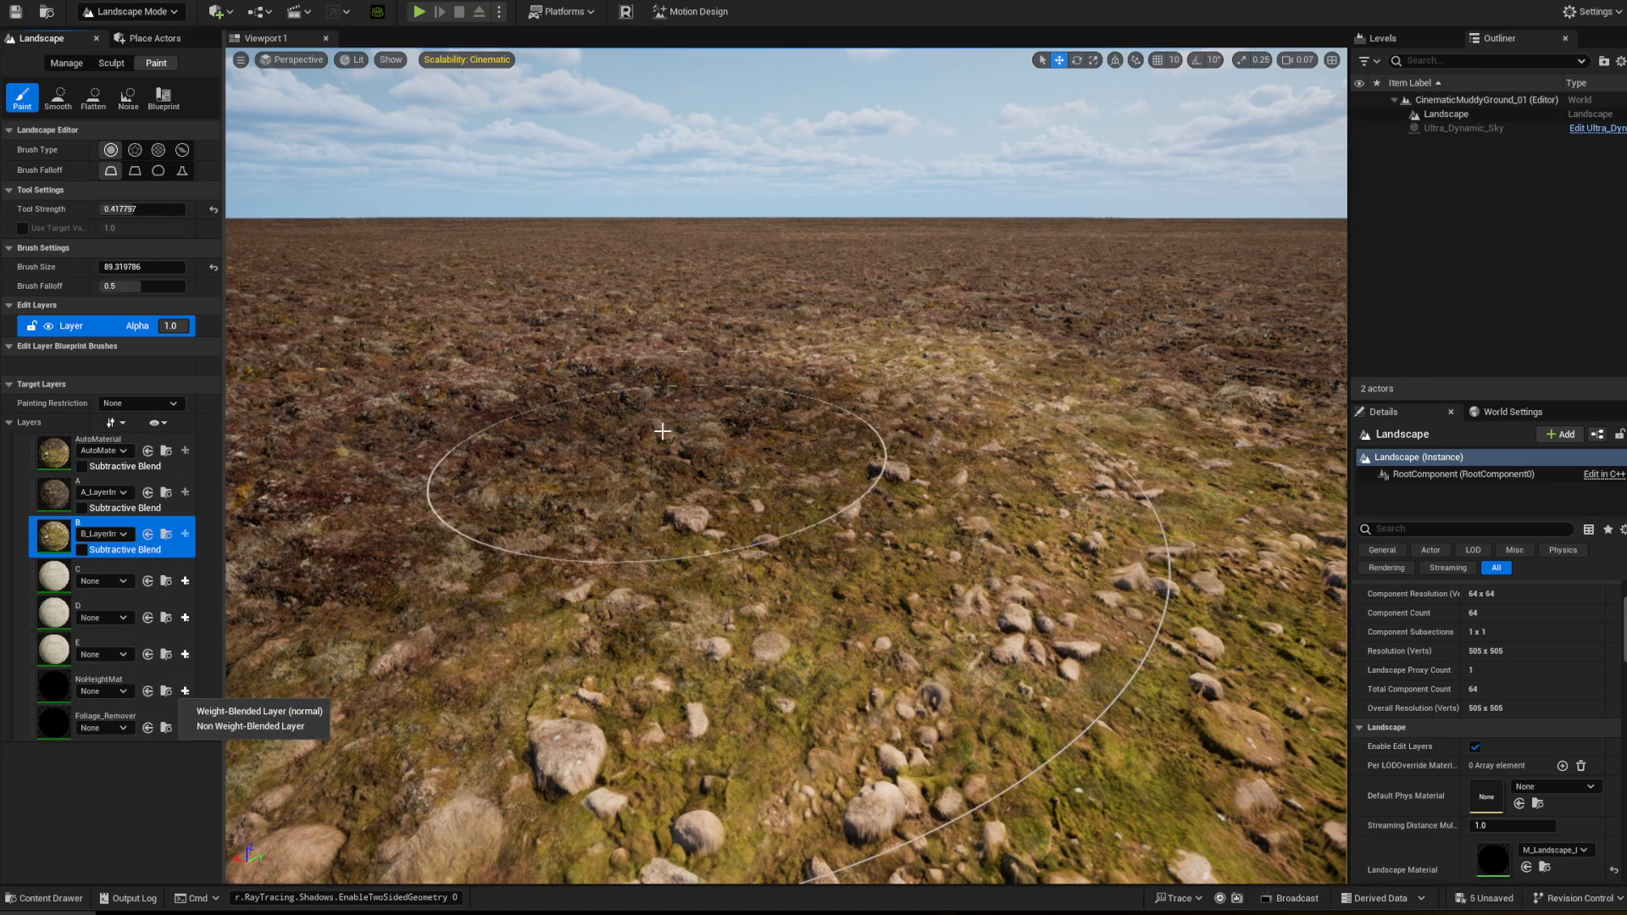
- Sculpt a rounded mound over the painted patch and a long hilly ridge beside it to create steep slopes
{"action": "mouse_move", "coordinate": [610, 542]}
{"action": "right_mouse_down"}
{"action": "mouse_move", "coordinate": [612, 646]}
{"action": "mouse_move", "coordinate": [745, 380]}
{"action": "mouse_move", "coordinate": [749, 458]}
{"action": "right_mouse_up"}
{"action": "scroll", "coordinate": [746, 380], "scroll_direction": "up", "scroll_amount": 1}
{"action": "left_click", "coordinate": [111, 64]}
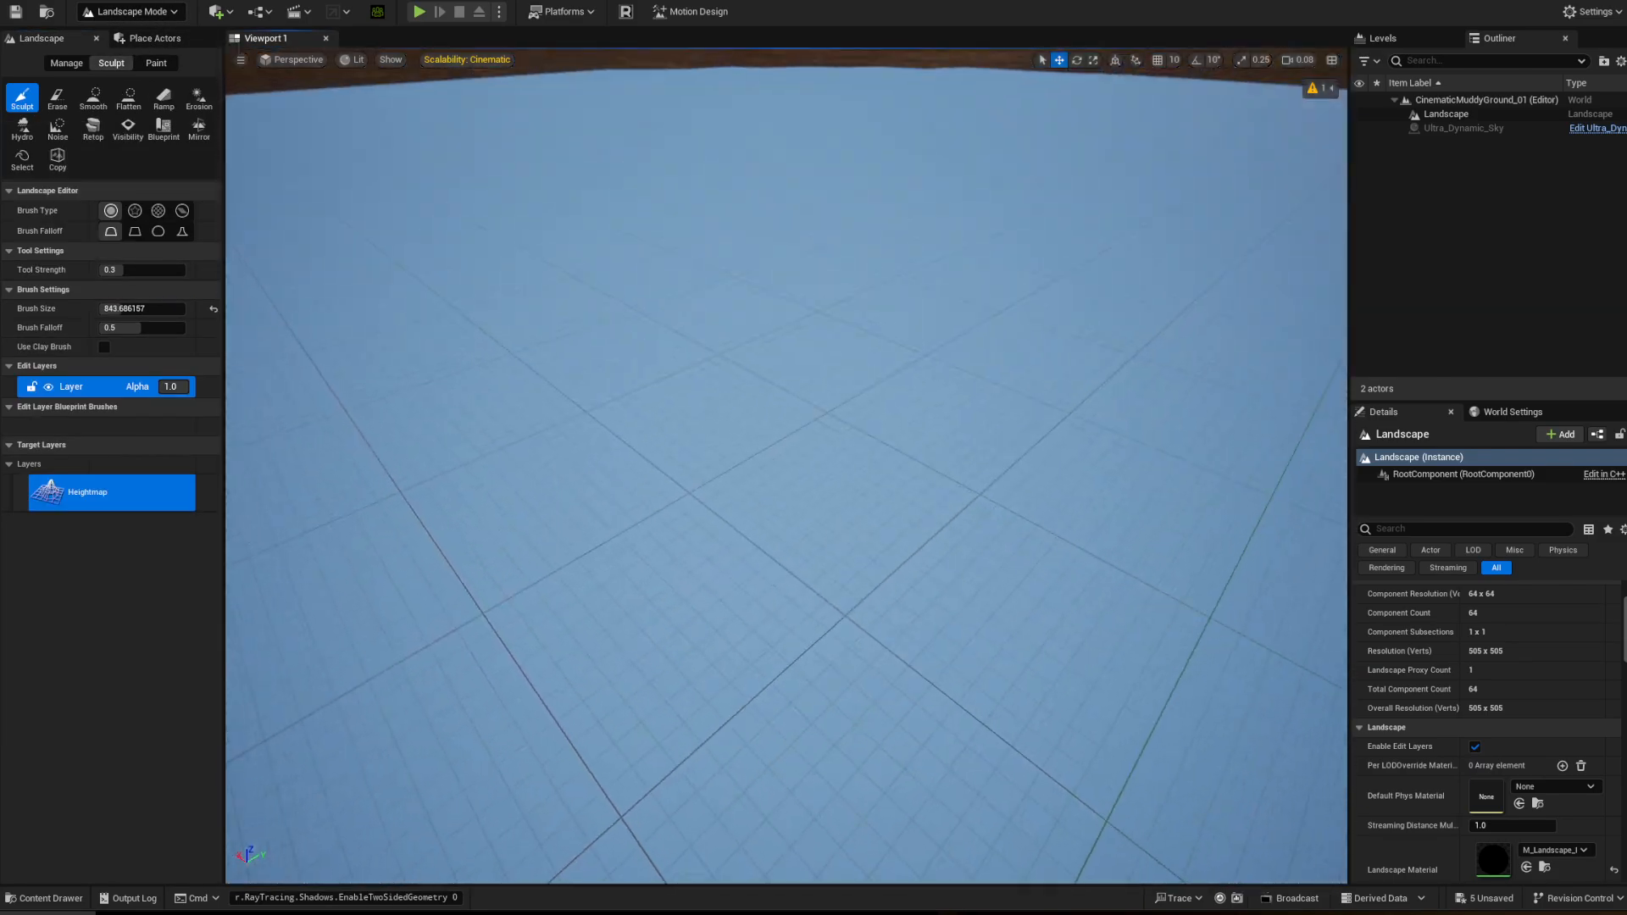
{"action": "scroll", "coordinate": [710, 117], "scroll_direction": "up", "scroll_amount": 12}
{"action": "mouse_move", "coordinate": [711, 117]}
{"action": "right_mouse_down"}
{"action": "mouse_move", "coordinate": [711, 85]}
{"action": "mouse_move", "coordinate": [746, 144]}
{"action": "mouse_move", "coordinate": [711, 117]}
{"action": "right_mouse_up"}
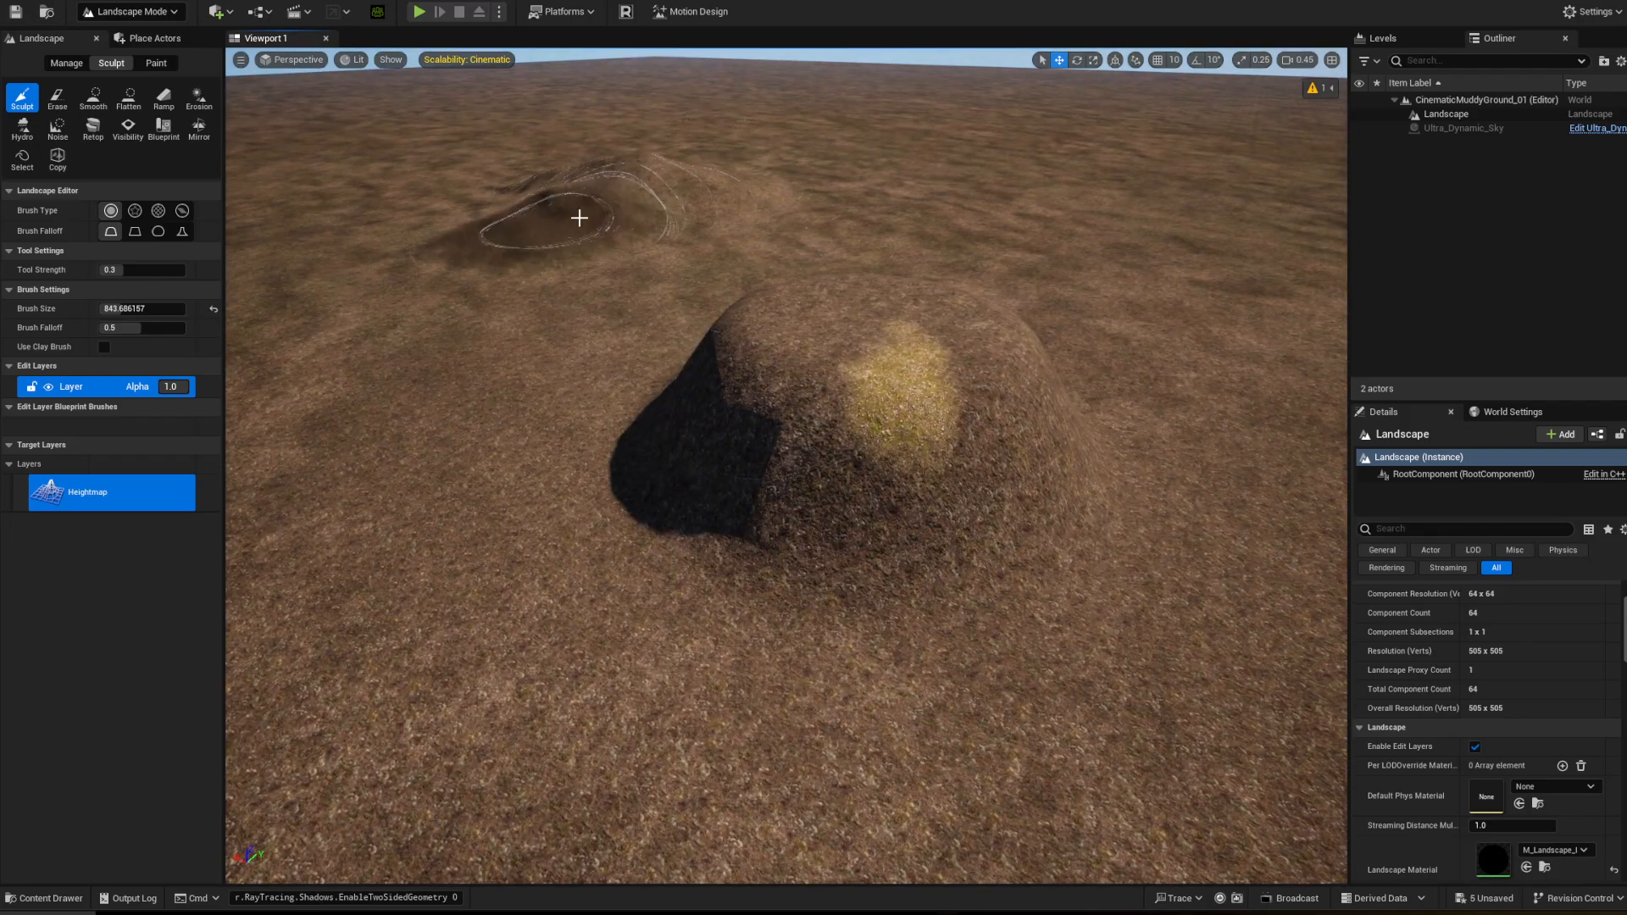
{"action": "left_click_drag", "start_coordinate": [579, 219], "coordinate": [369, 449]}
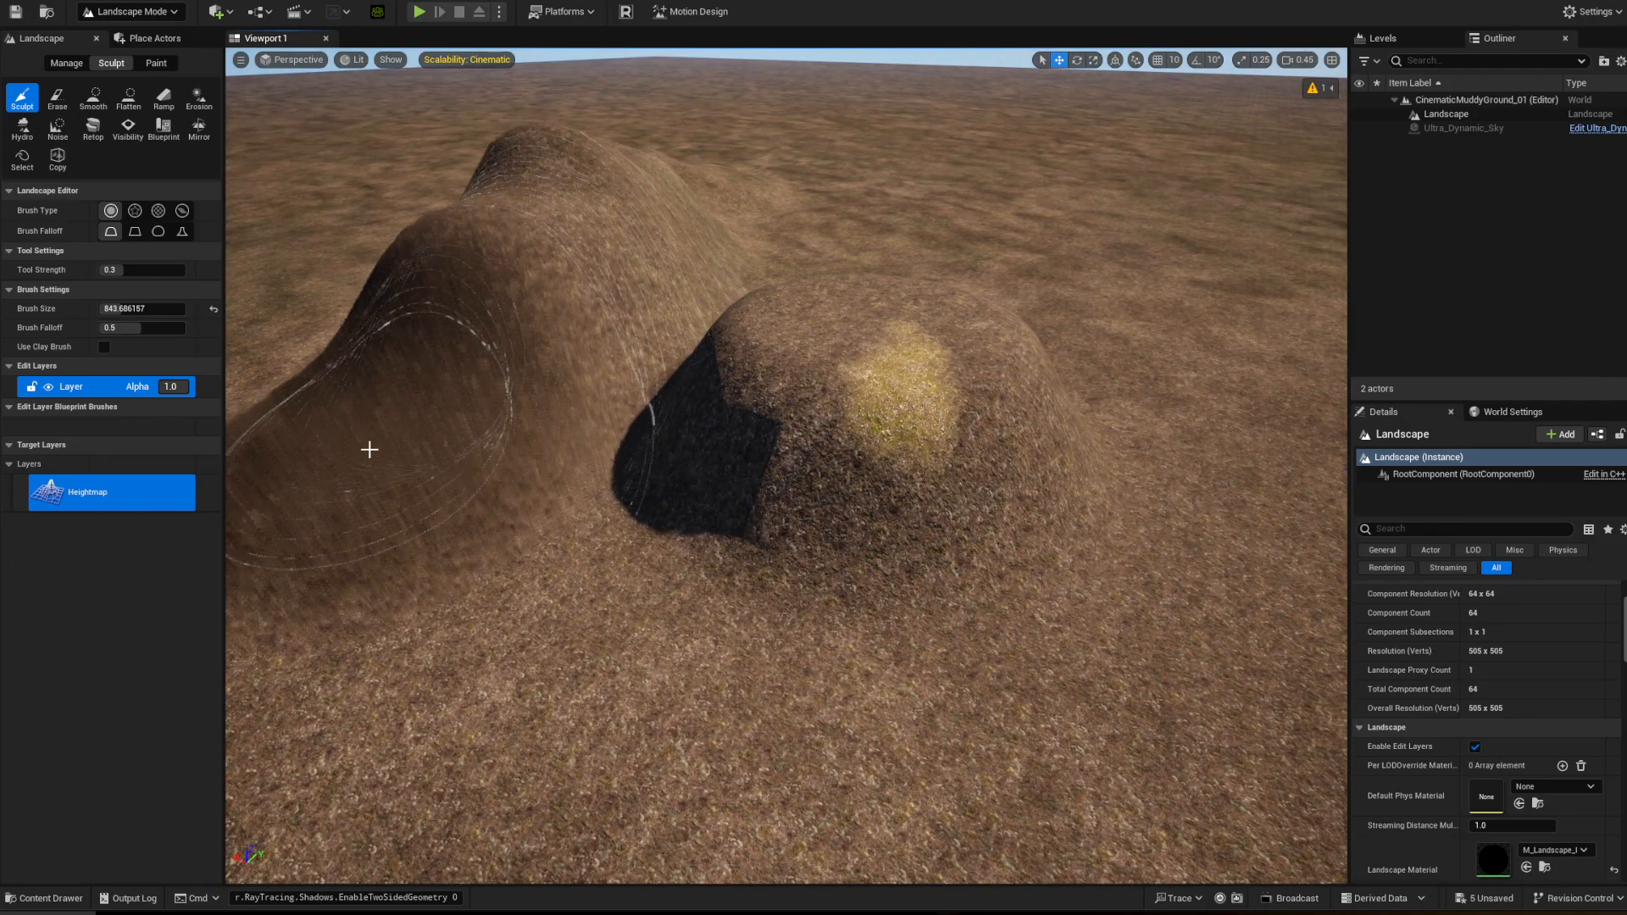
{"action": "mouse_move", "coordinate": [369, 449]}
{"action": "right_mouse_down"}
{"action": "mouse_move", "coordinate": [398, 449]}
{"action": "mouse_move", "coordinate": [339, 407]}
{"action": "mouse_move", "coordinate": [348, 356]}
{"action": "mouse_move", "coordinate": [559, 339]}
{"action": "mouse_move", "coordinate": [766, 356]}
{"action": "right_mouse_up"}
{"action": "key", "text": "w"}
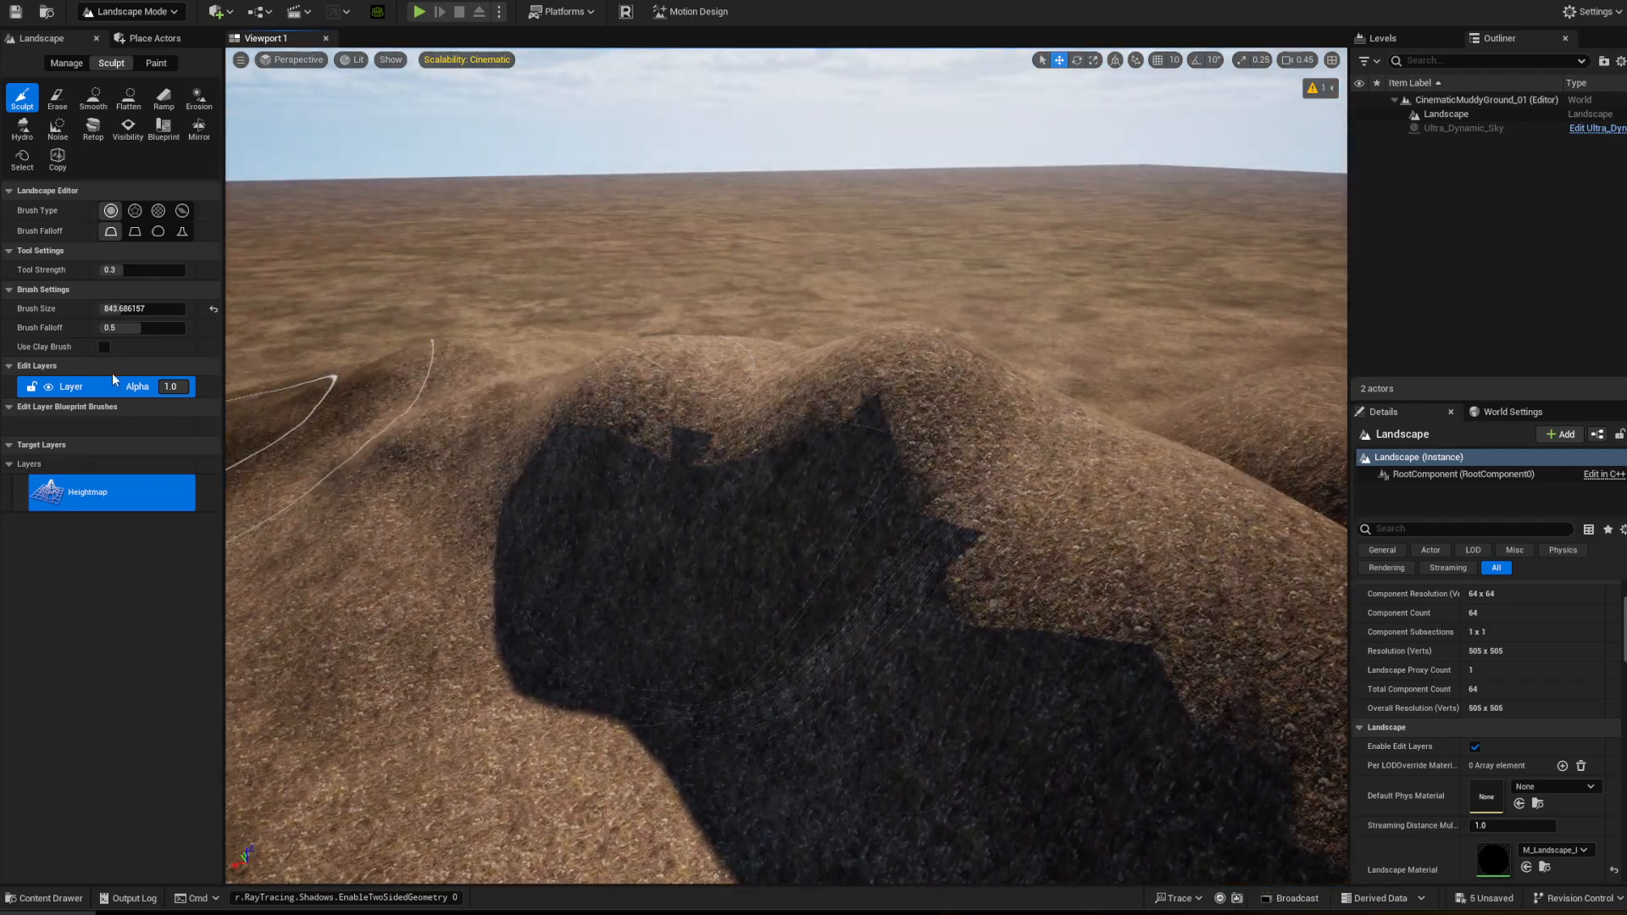
{"action": "right_click_drag", "start_coordinate": [795, 534], "coordinate": [688, 539]}
{"action": "key", "text": "d"}
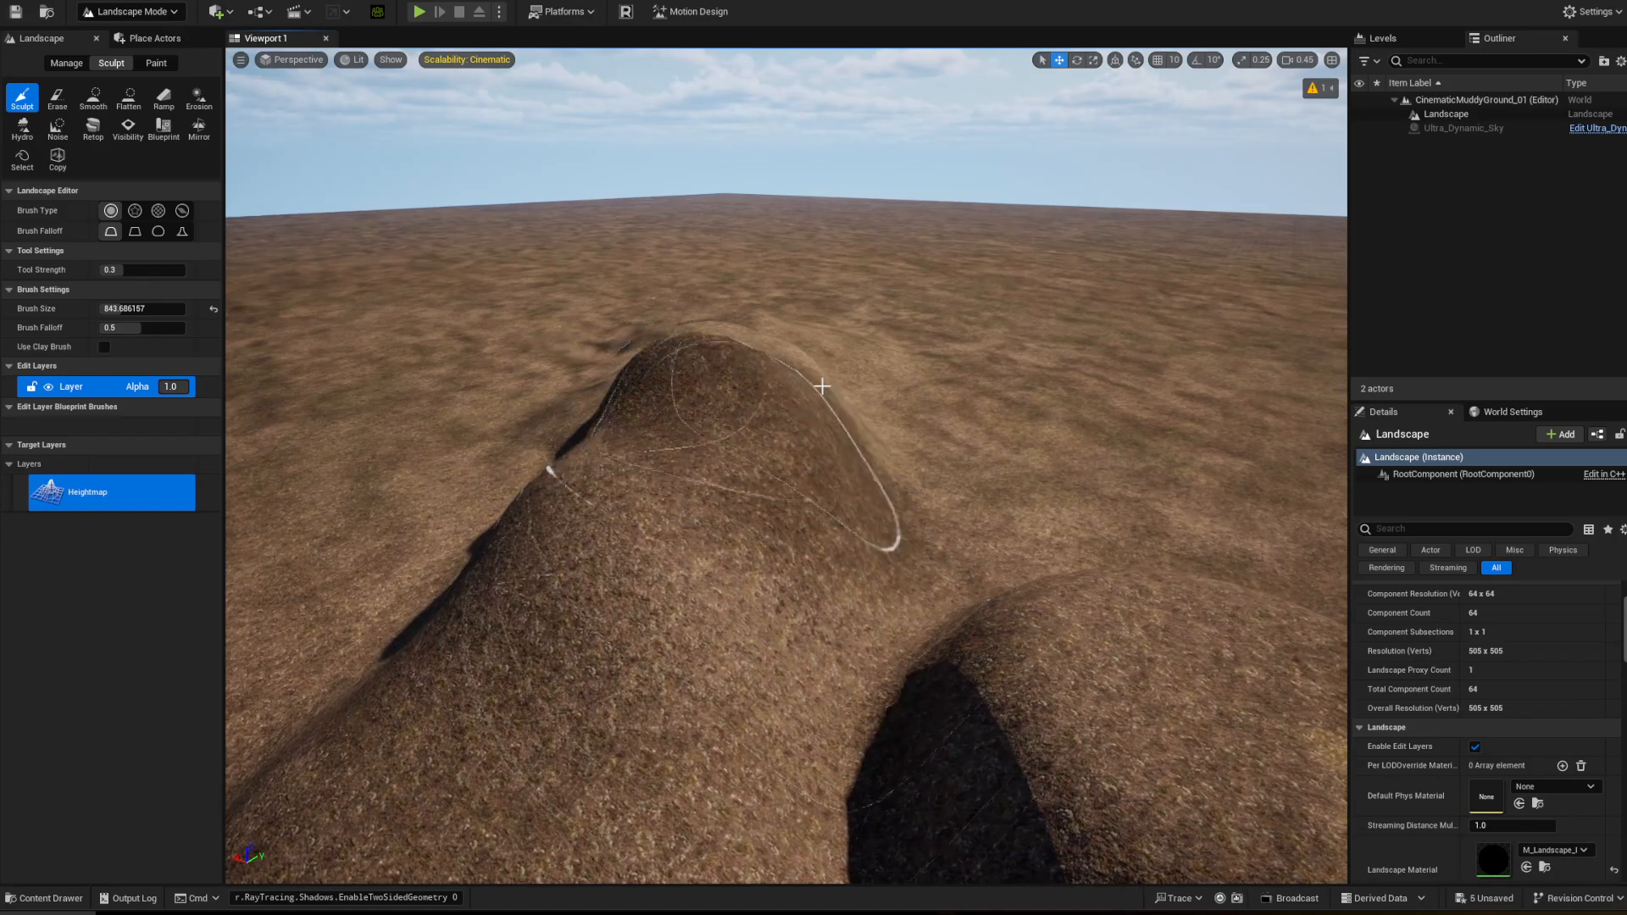
- Fill the landscape with the AutoMaterial layer and inspect how the ridge's slopes are textured
{"action": "left_click", "coordinate": [157, 64]}
{"action": "right_click", "coordinate": [103, 437]}
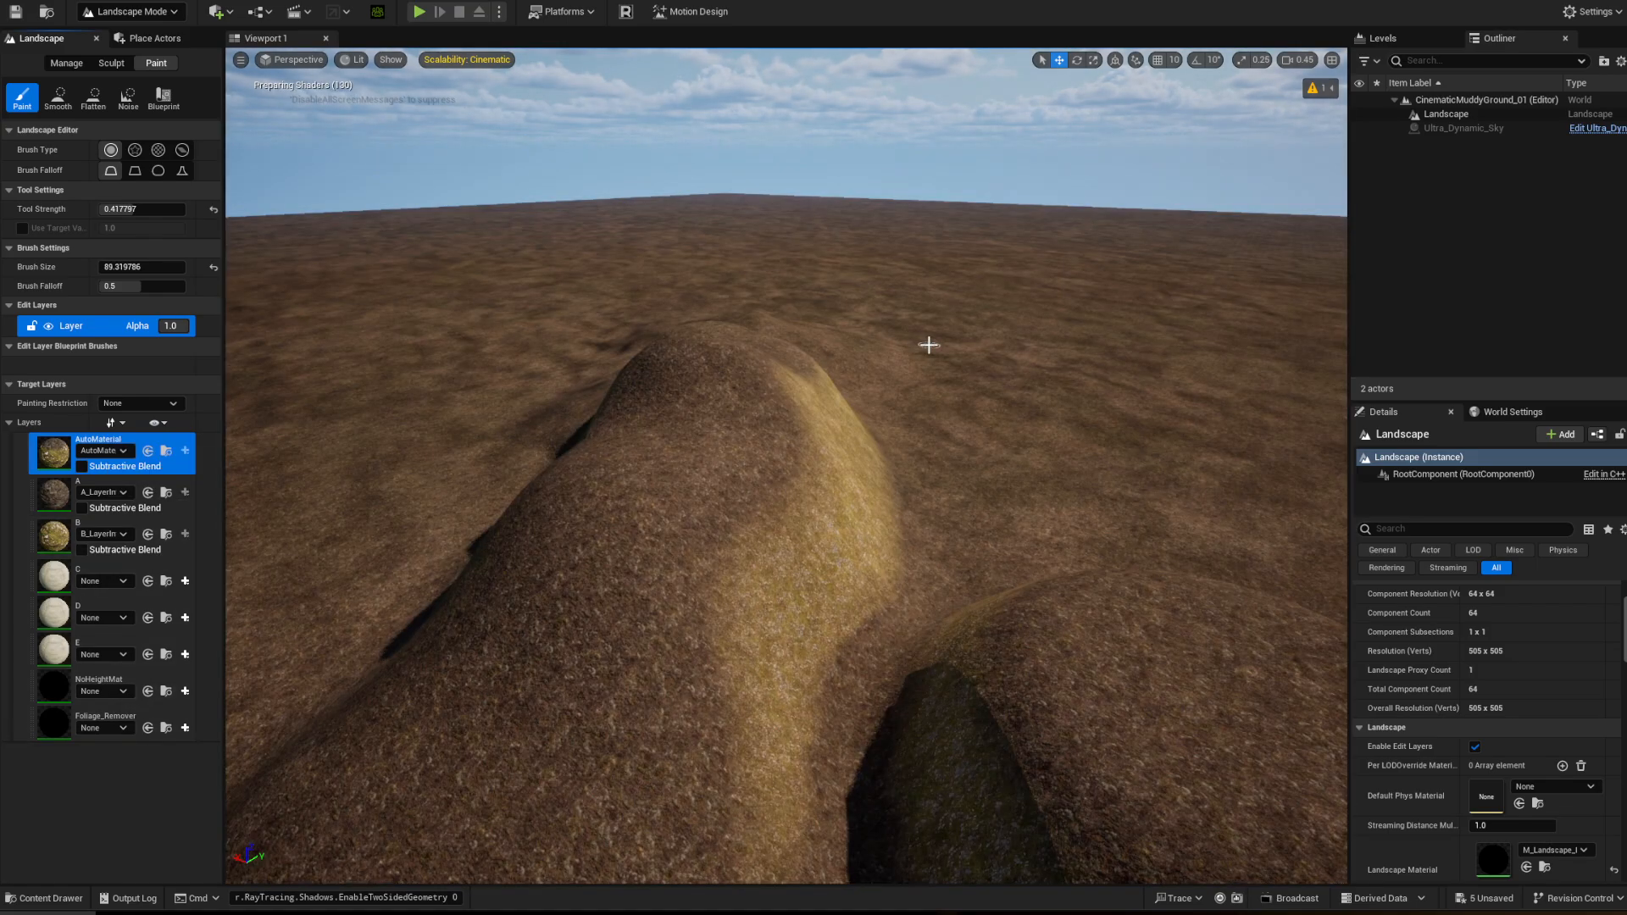
{"action": "mouse_move", "coordinate": [860, 472]}
{"action": "right_mouse_down"}
{"action": "mouse_move", "coordinate": [775, 509]}
{"action": "mouse_move", "coordinate": [762, 458]}
{"action": "mouse_move", "coordinate": [982, 529]}
{"action": "right_mouse_up"}
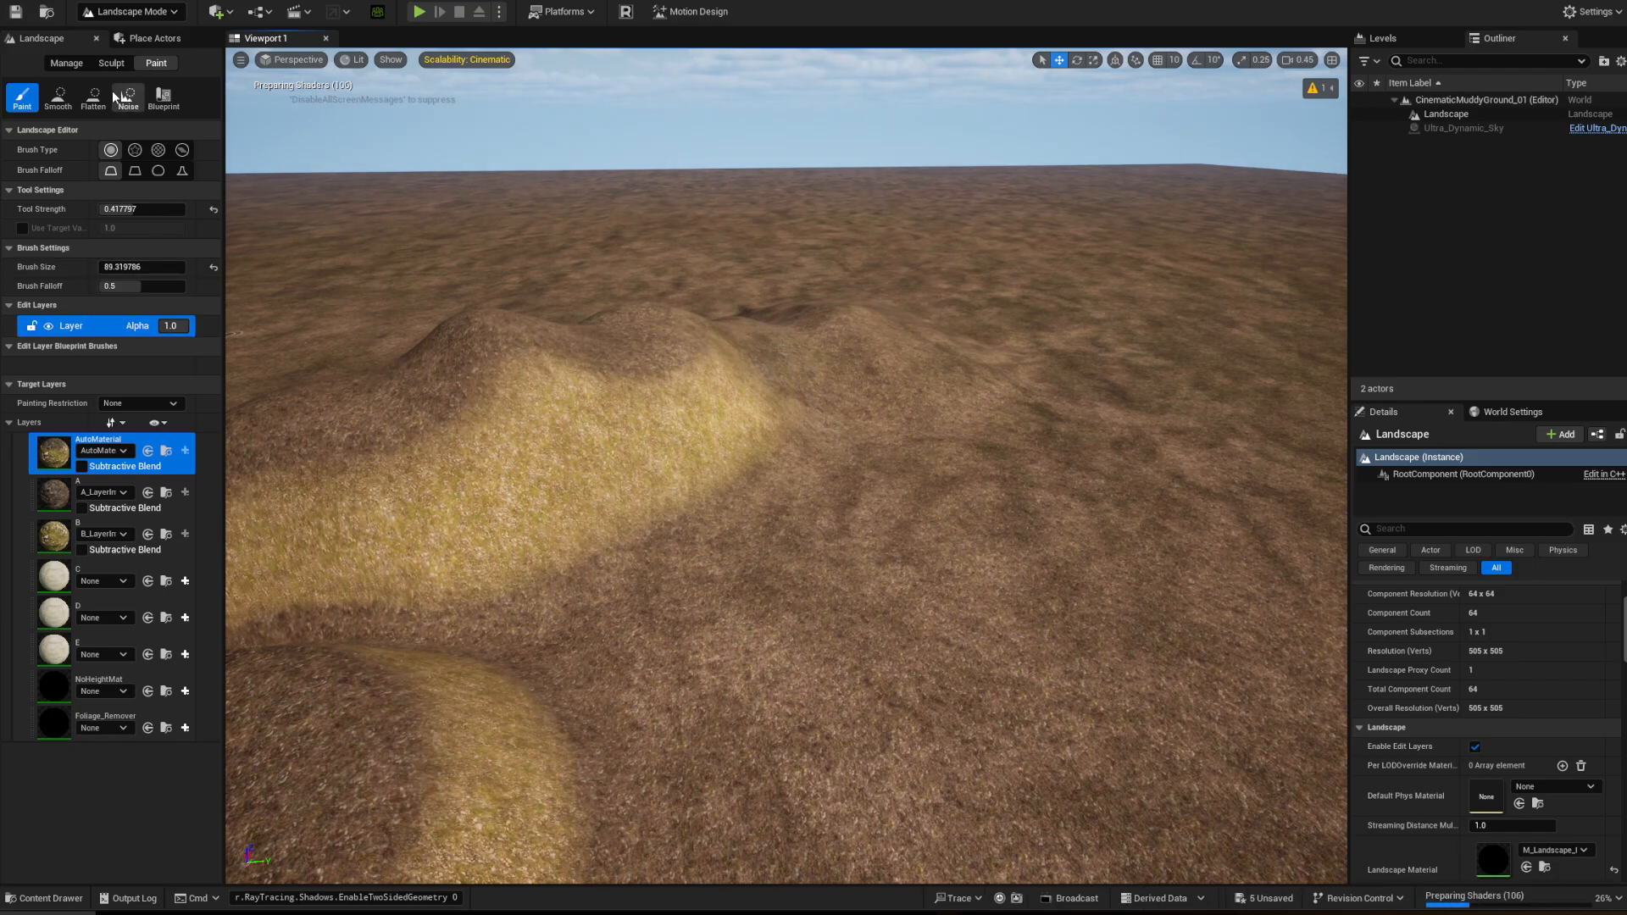
- Sculpt a taller hill at the end of the ridge and inspect the automatic texture on its steep side
{"action": "left_click", "coordinate": [111, 63]}
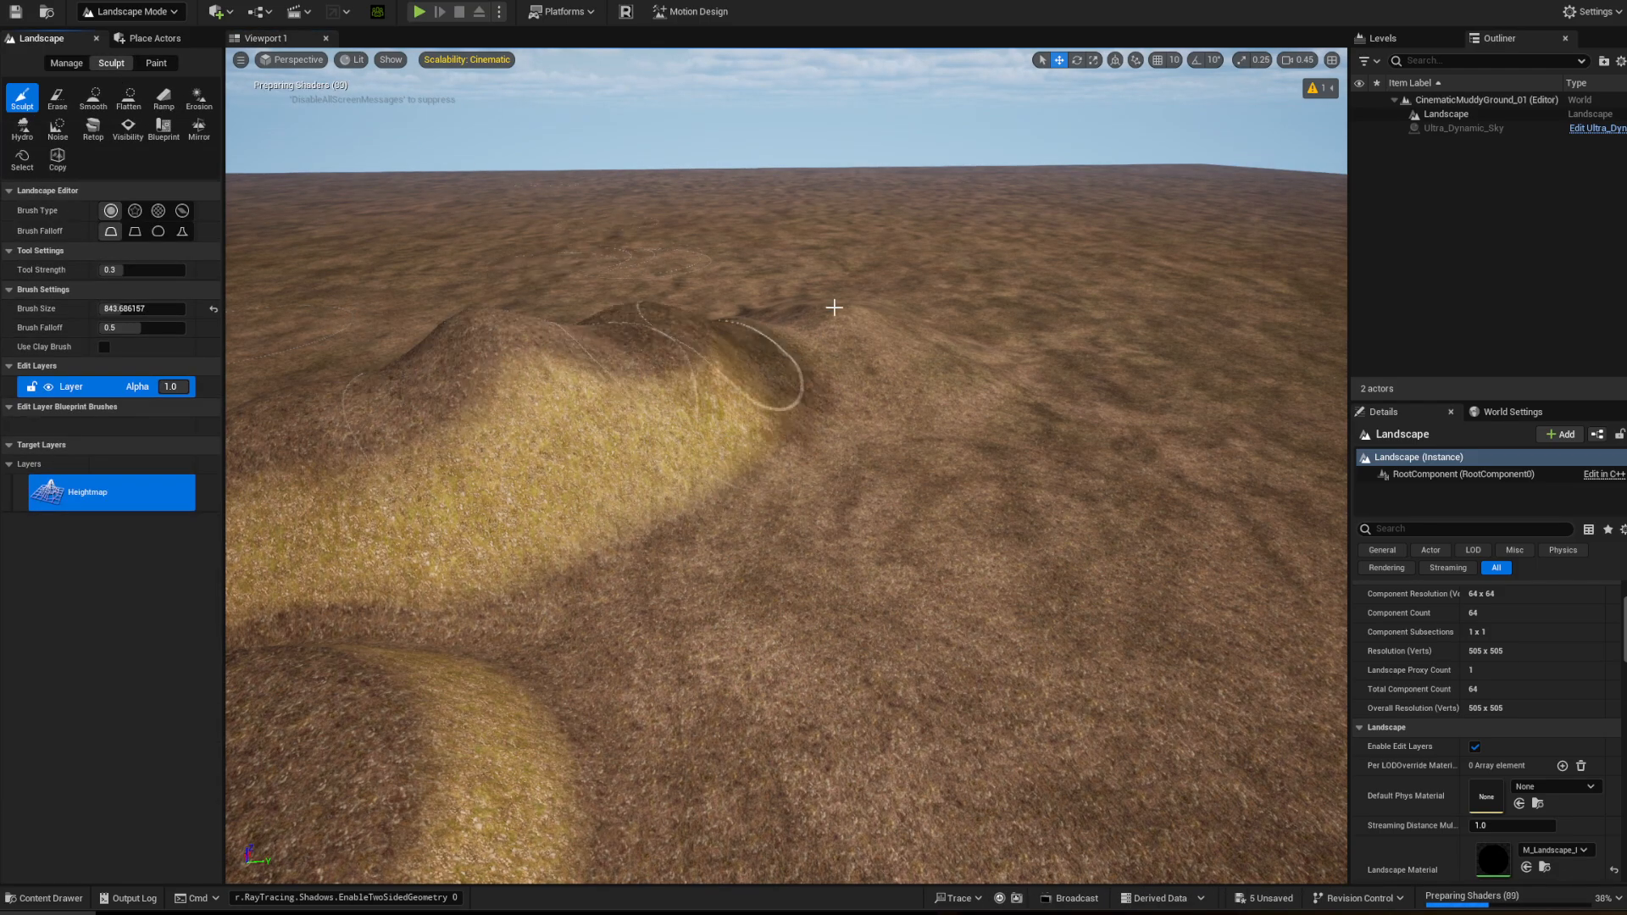
{"action": "mouse_move", "coordinate": [834, 306]}
{"action": "left_mouse_down"}
{"action": "mouse_move", "coordinate": [848, 339]}
{"action": "mouse_move", "coordinate": [788, 327]}
{"action": "mouse_move", "coordinate": [900, 339]}
{"action": "mouse_move", "coordinate": [753, 457]}
{"action": "left_mouse_up"}
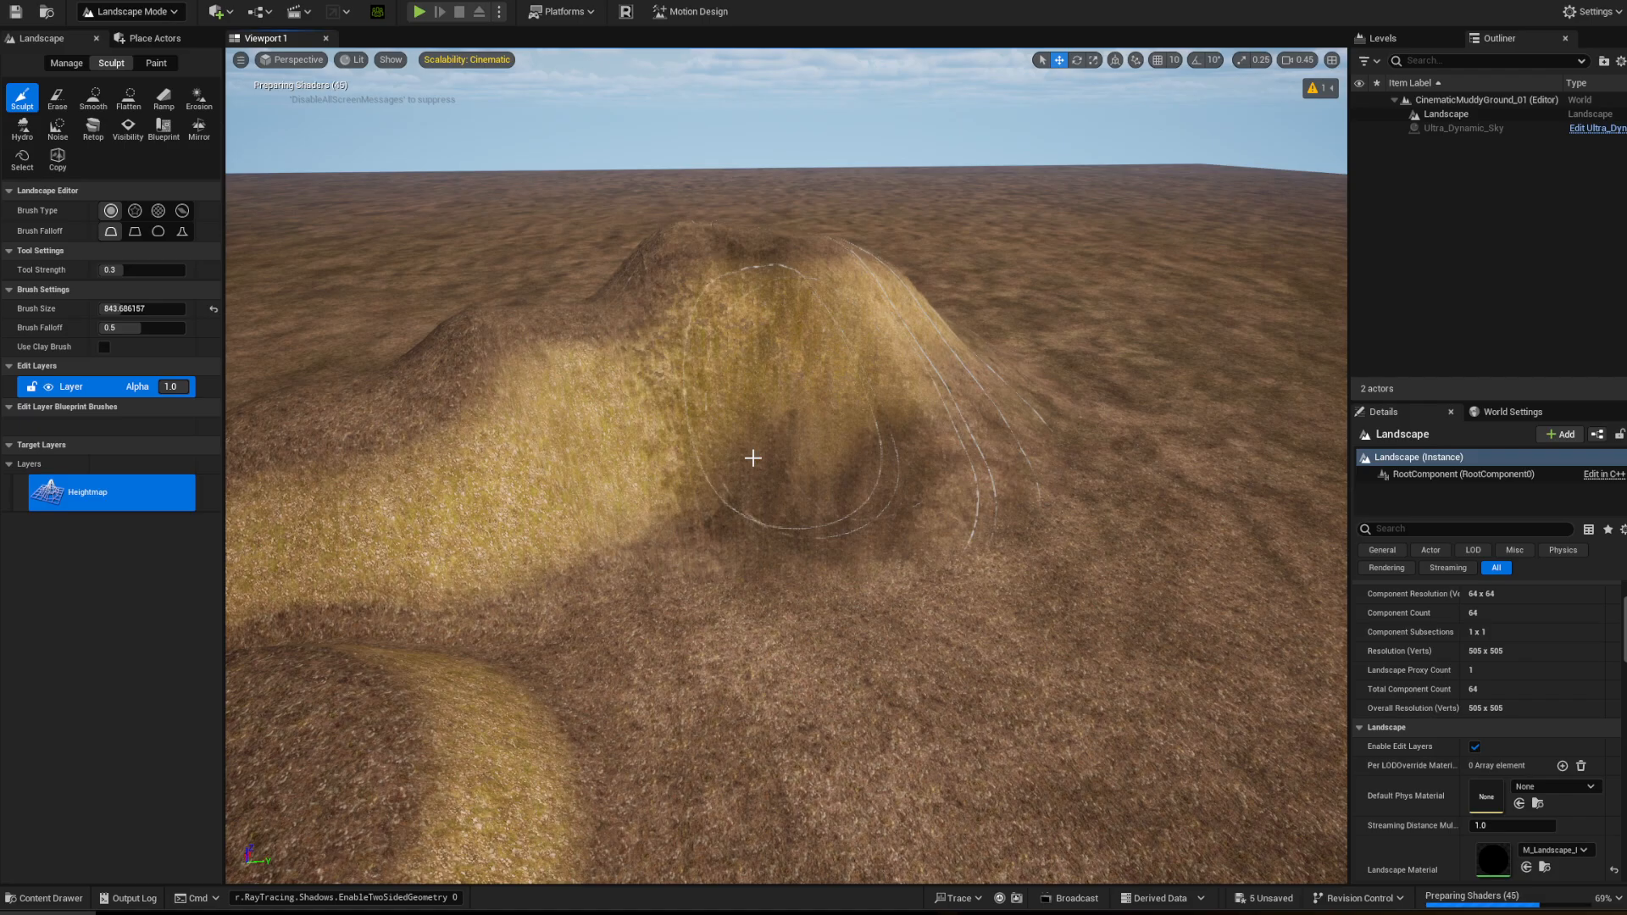
{"action": "key", "text": "w"}
{"action": "mouse_move", "coordinate": [752, 458]}
{"action": "right_mouse_down"}
{"action": "mouse_move", "coordinate": [694, 475]}
{"action": "mouse_move", "coordinate": [678, 500]}
{"action": "right_mouse_up"}
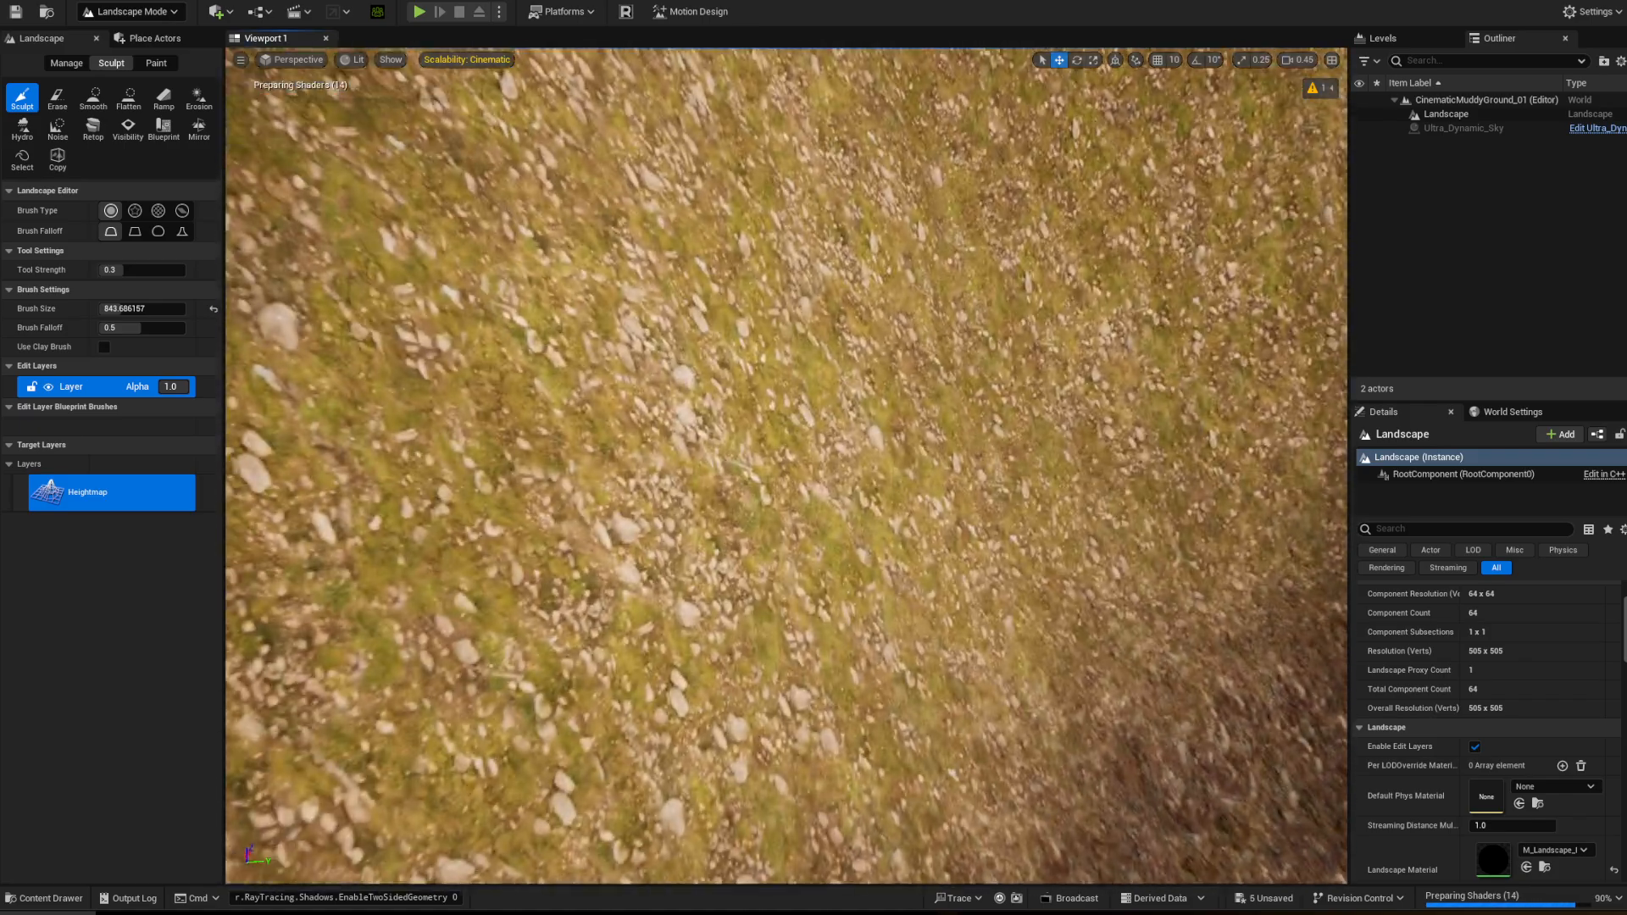
{"action": "key", "text": "s"}
{"action": "mouse_move", "coordinate": [843, 482]}
{"action": "right_mouse_down"}
{"action": "mouse_move", "coordinate": [839, 424]}
{"action": "mouse_move", "coordinate": [835, 437]}
{"action": "mouse_move", "coordinate": [788, 417]}
{"action": "right_mouse_up"}
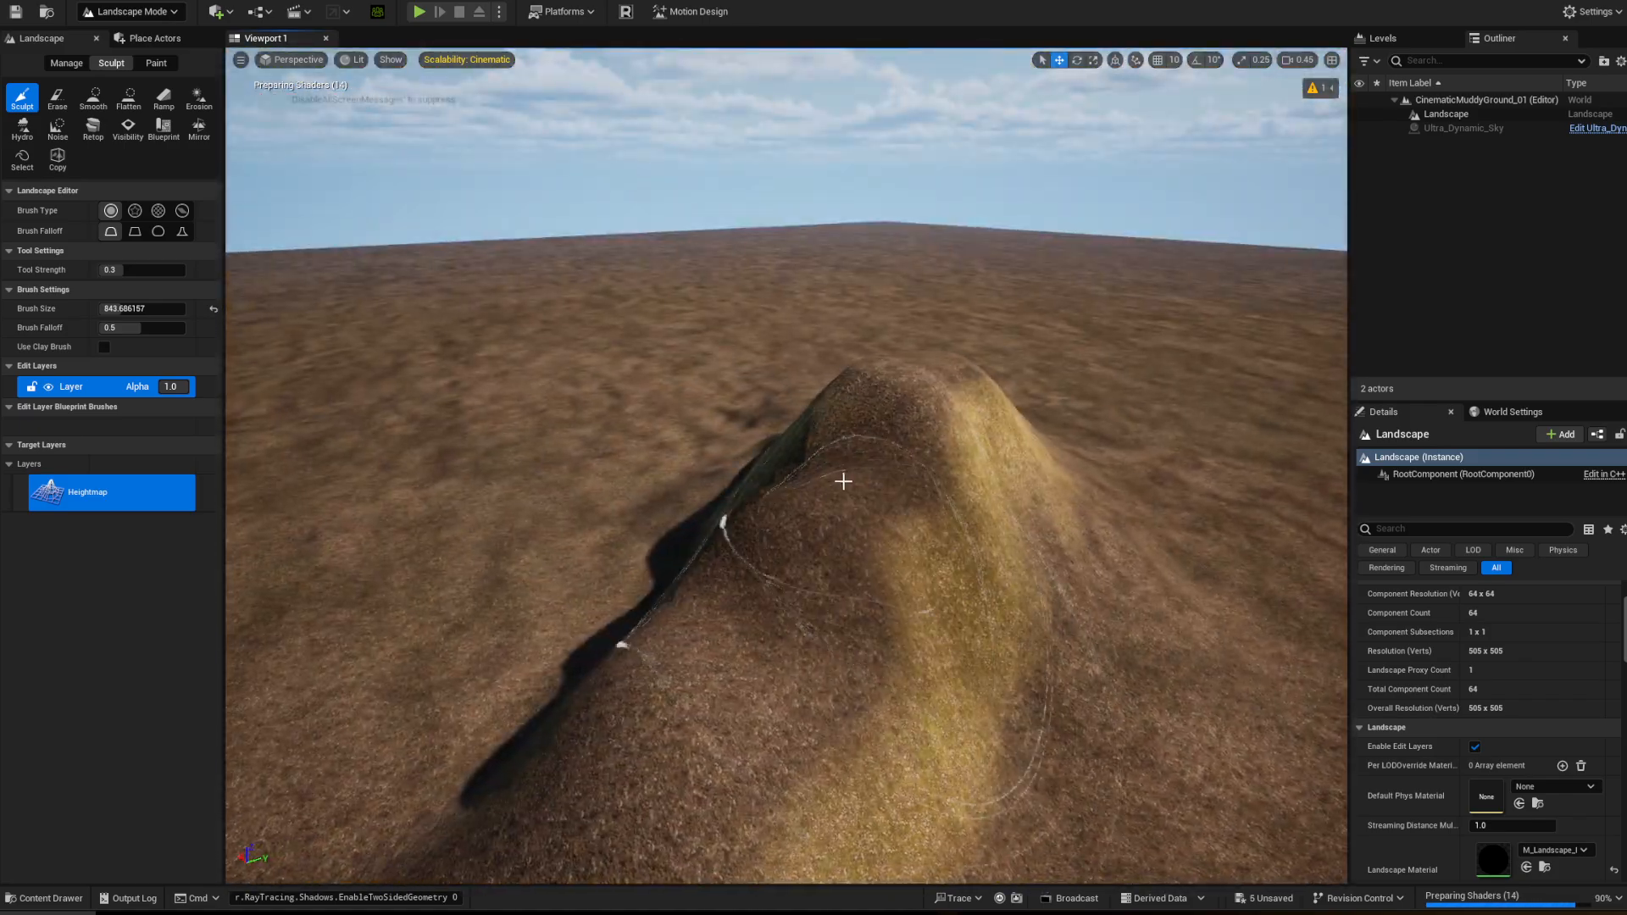
- Set the landscape paint brush size to about 390 and paint layer B over the ground beside the tall hill
{"action": "left_click", "coordinate": [156, 63]}
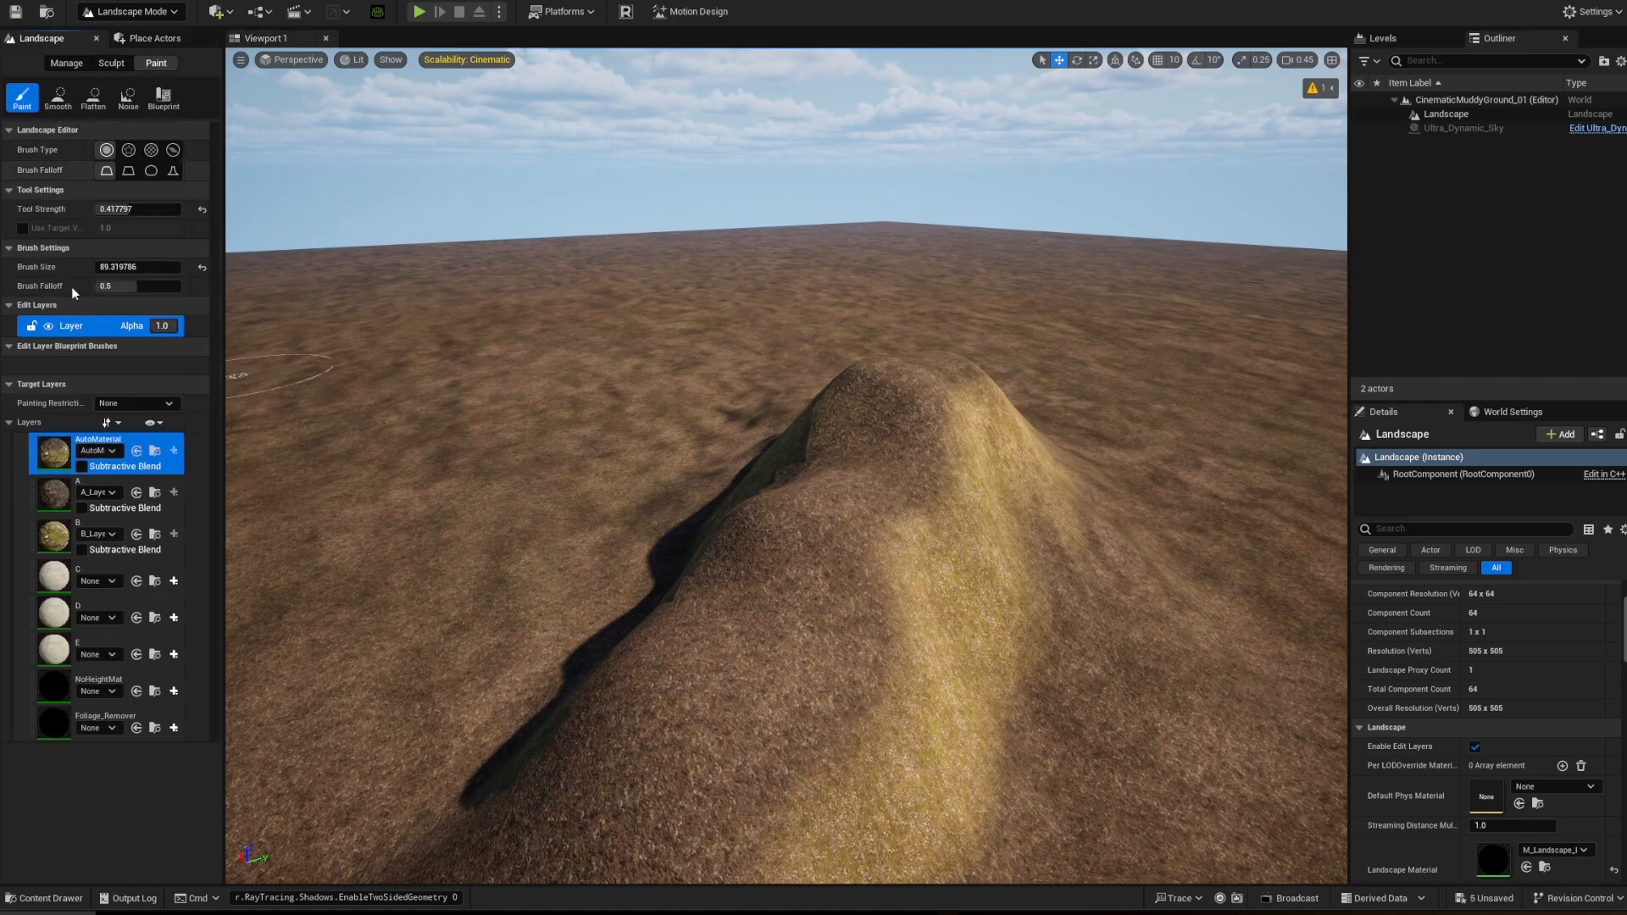
{"action": "left_click", "coordinate": [57, 537]}
{"action": "right_click_drag", "start_coordinate": [585, 540], "coordinate": [585, 540]}
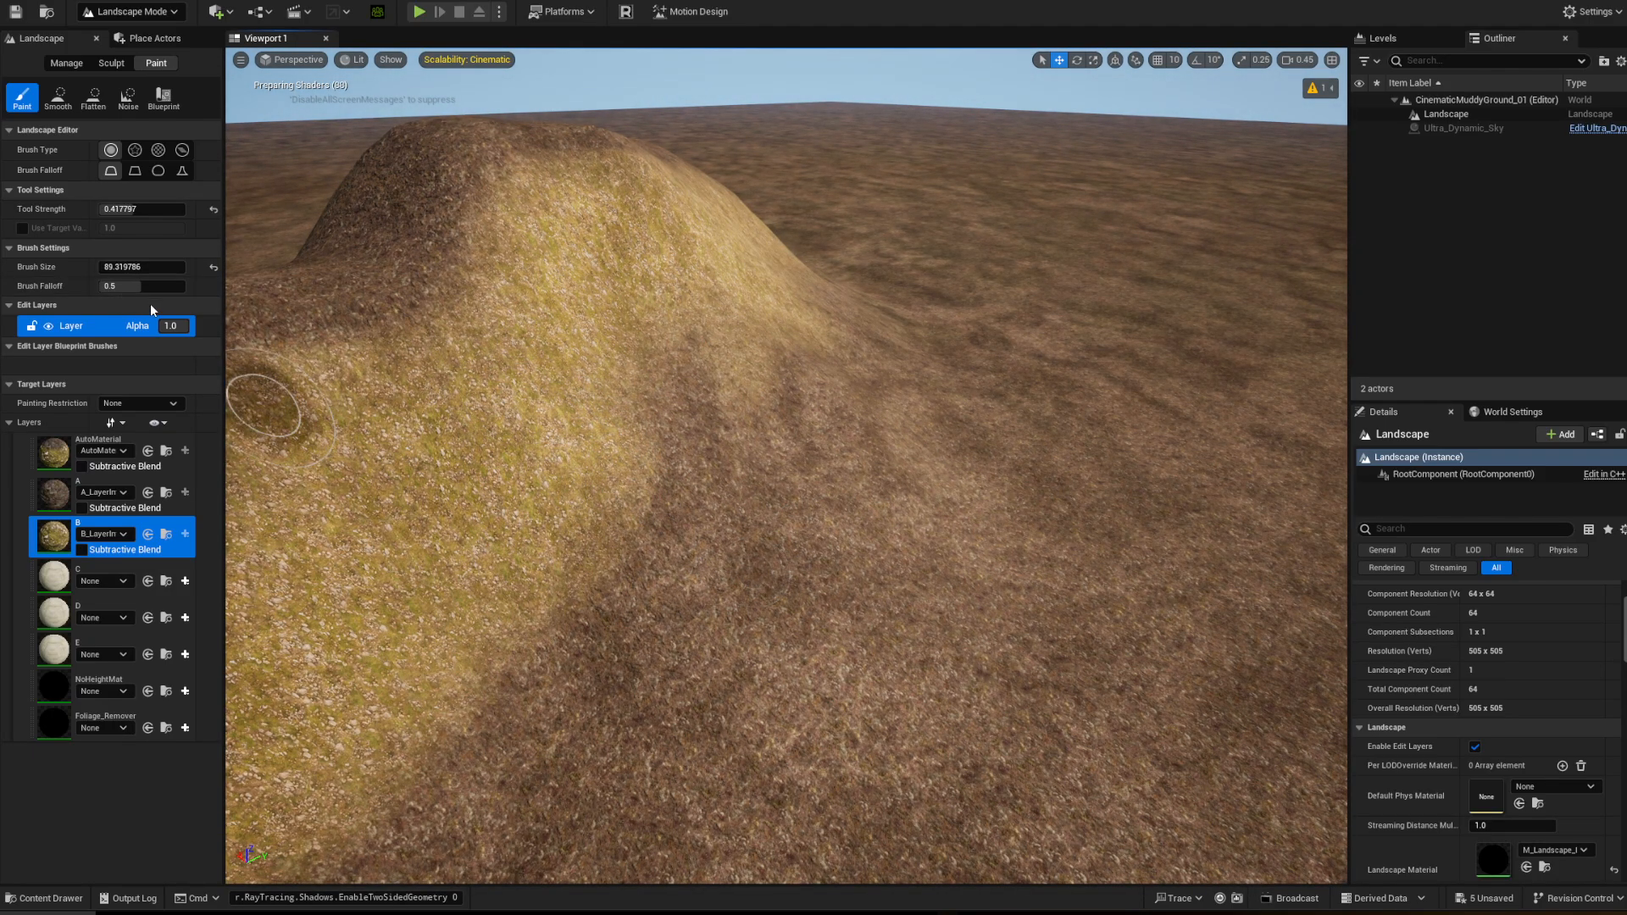
{"action": "left_click_drag", "start_coordinate": [123, 267], "coordinate": [170, 267]}
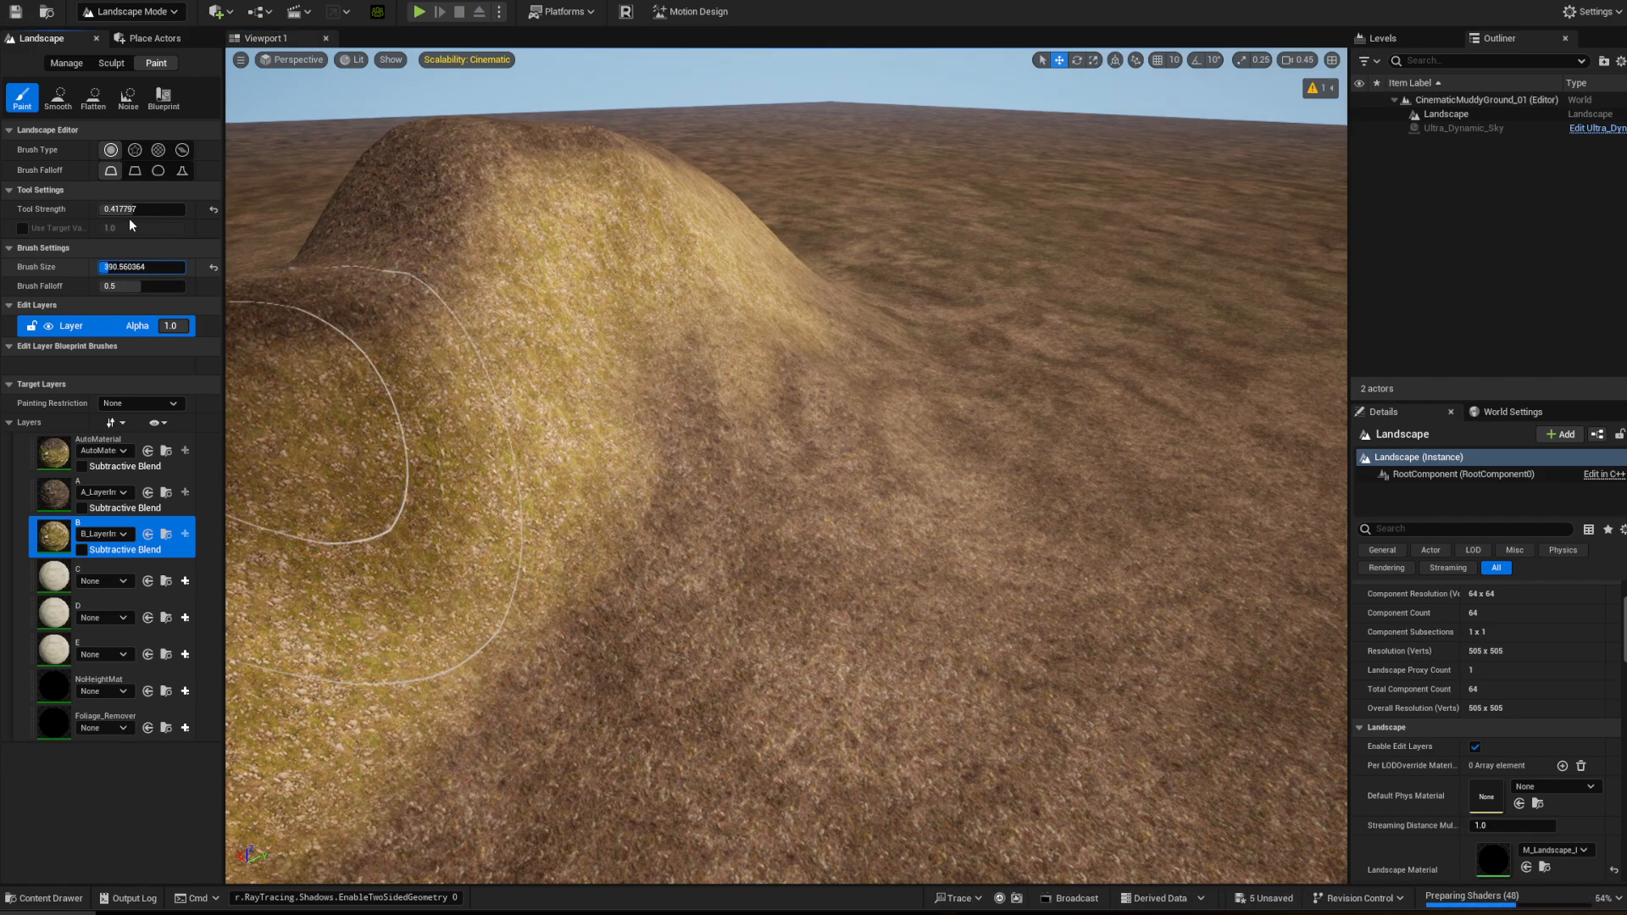
{"action": "mouse_move", "coordinate": [637, 378]}
{"action": "left_mouse_down"}
{"action": "mouse_move", "coordinate": [398, 441]}
{"action": "mouse_move", "coordinate": [746, 381]}
{"action": "mouse_move", "coordinate": [894, 592]}
{"action": "mouse_move", "coordinate": [975, 674]}
{"action": "mouse_move", "coordinate": [1207, 604]}
{"action": "mouse_move", "coordinate": [903, 496]}
{"action": "mouse_move", "coordinate": [915, 635]}
{"action": "left_mouse_up"}
- Inspect the painted layer B ground close up between the hills, examining its mossy stone displacement
{"action": "mouse_move", "coordinate": [915, 636]}
{"action": "right_mouse_down"}
{"action": "mouse_move", "coordinate": [788, 618]}
{"action": "mouse_move", "coordinate": [762, 568]}
{"action": "mouse_move", "coordinate": [474, 424]}
{"action": "mouse_move", "coordinate": [529, 530]}
{"action": "mouse_move", "coordinate": [543, 517]}
{"action": "mouse_move", "coordinate": [746, 619]}
{"action": "mouse_move", "coordinate": [611, 593]}
{"action": "right_mouse_up"}
{"action": "key", "text": "w"}
{"action": "scroll", "coordinate": [787, 466], "scroll_direction": "down", "scroll_amount": 5}
{"action": "scroll", "coordinate": [787, 466], "scroll_direction": "down", "scroll_amount": 1}
{"action": "key", "text": "w"}
{"action": "key", "text": "w"}
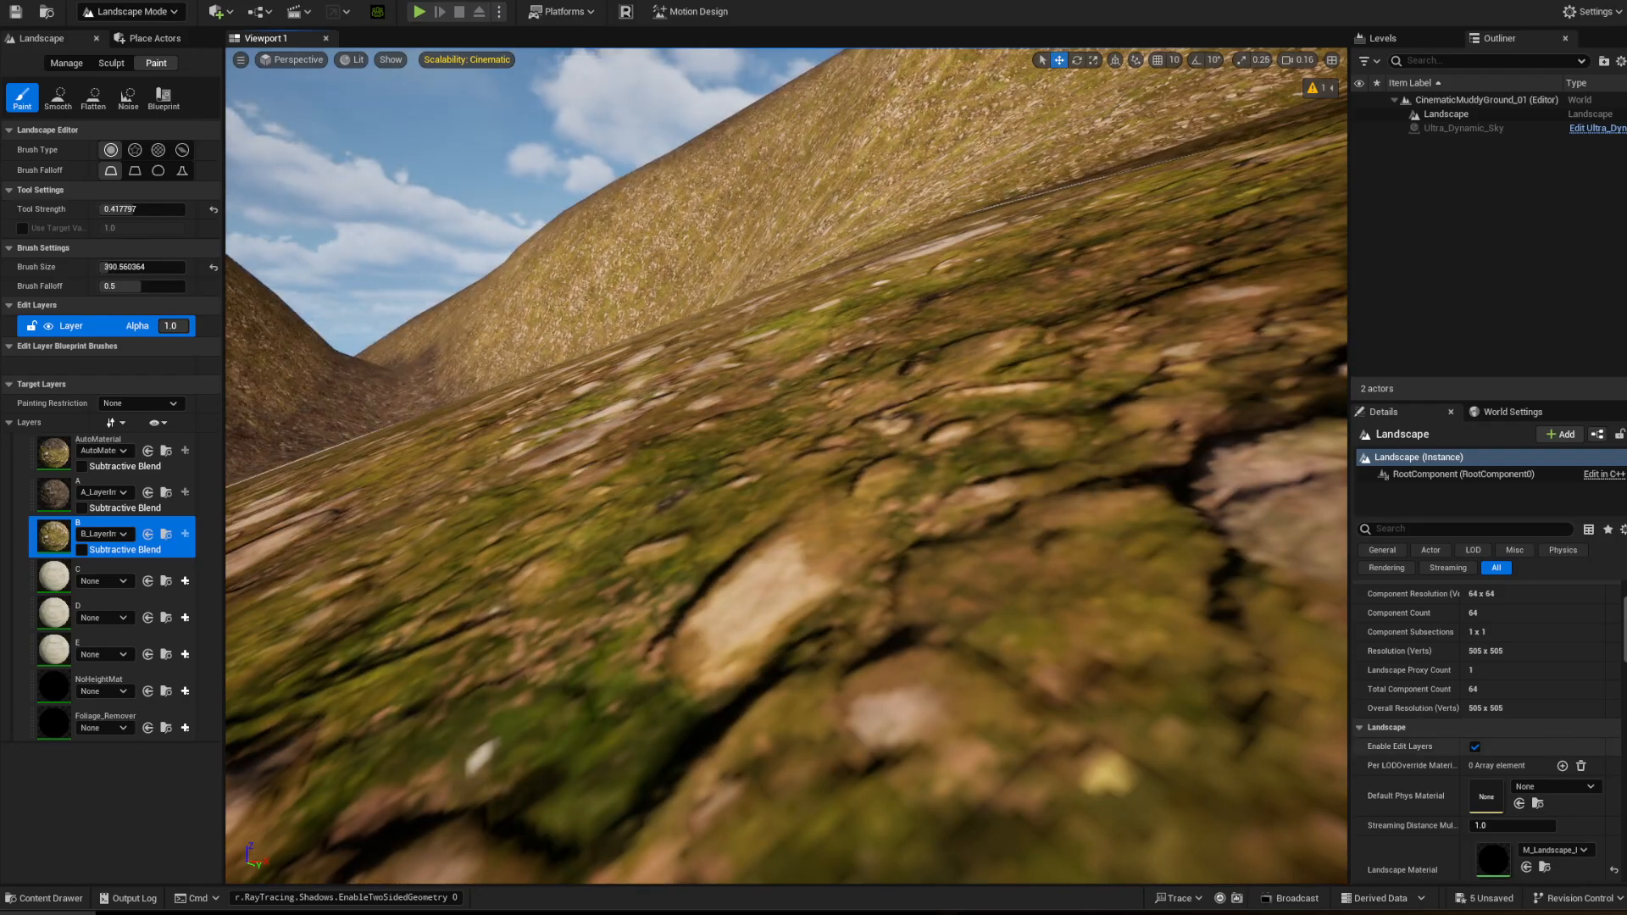
{"action": "key", "text": "w"}
{"action": "right_click_drag", "start_coordinate": [386, 285], "coordinate": [665, 283]}
{"action": "key", "text": "w"}
{"action": "scroll", "coordinate": [787, 467], "scroll_direction": "down", "scroll_amount": 2}
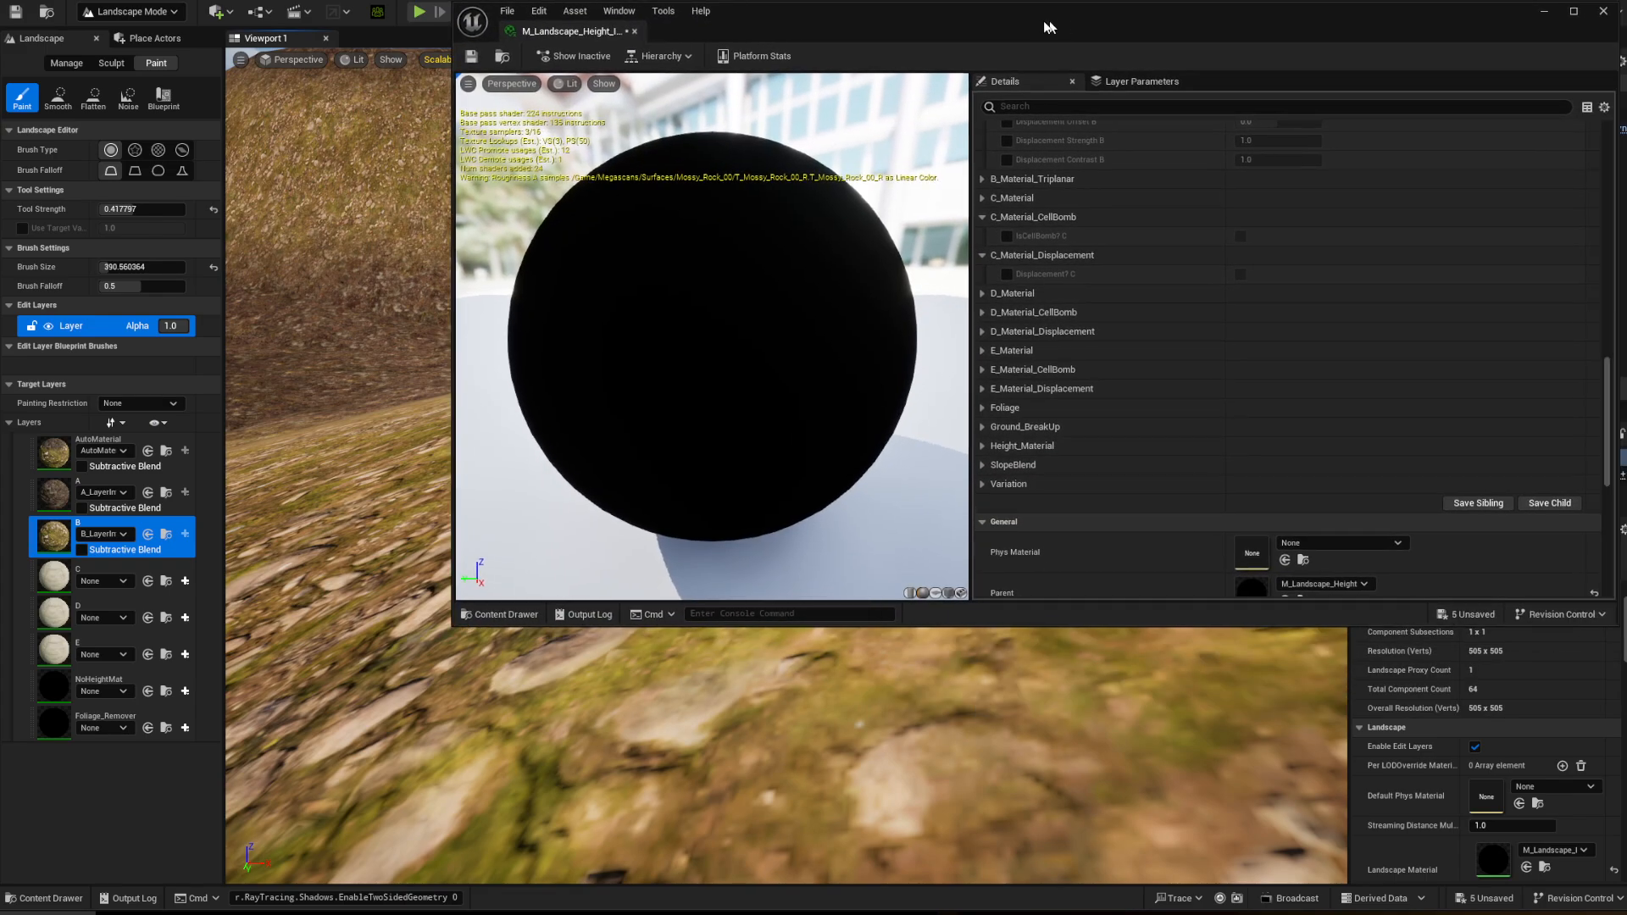
- Set Displacement Amount B to 0.1 in the landscape material instance and inspect the stony ground in the valley
{"action": "scroll", "coordinate": [1000, 348], "scroll_direction": "down", "scroll_amount": 5}
{"action": "scroll", "coordinate": [1007, 312], "scroll_direction": "down", "scroll_amount": 1}
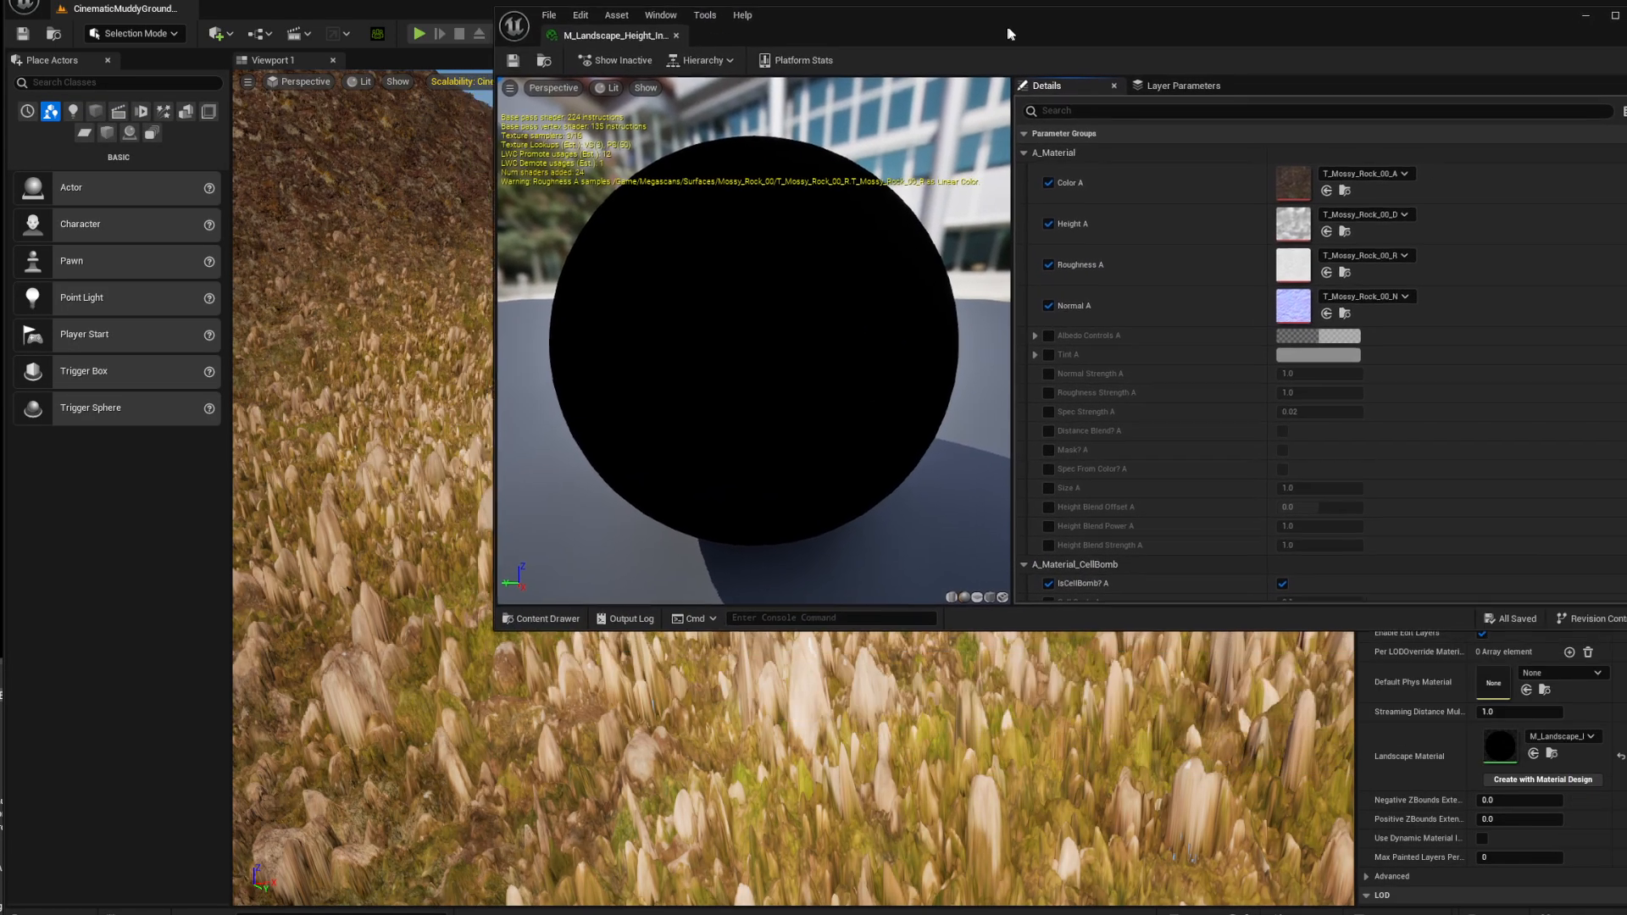
{"action": "scroll", "coordinate": [1284, 394], "scroll_direction": "down", "scroll_amount": 5}
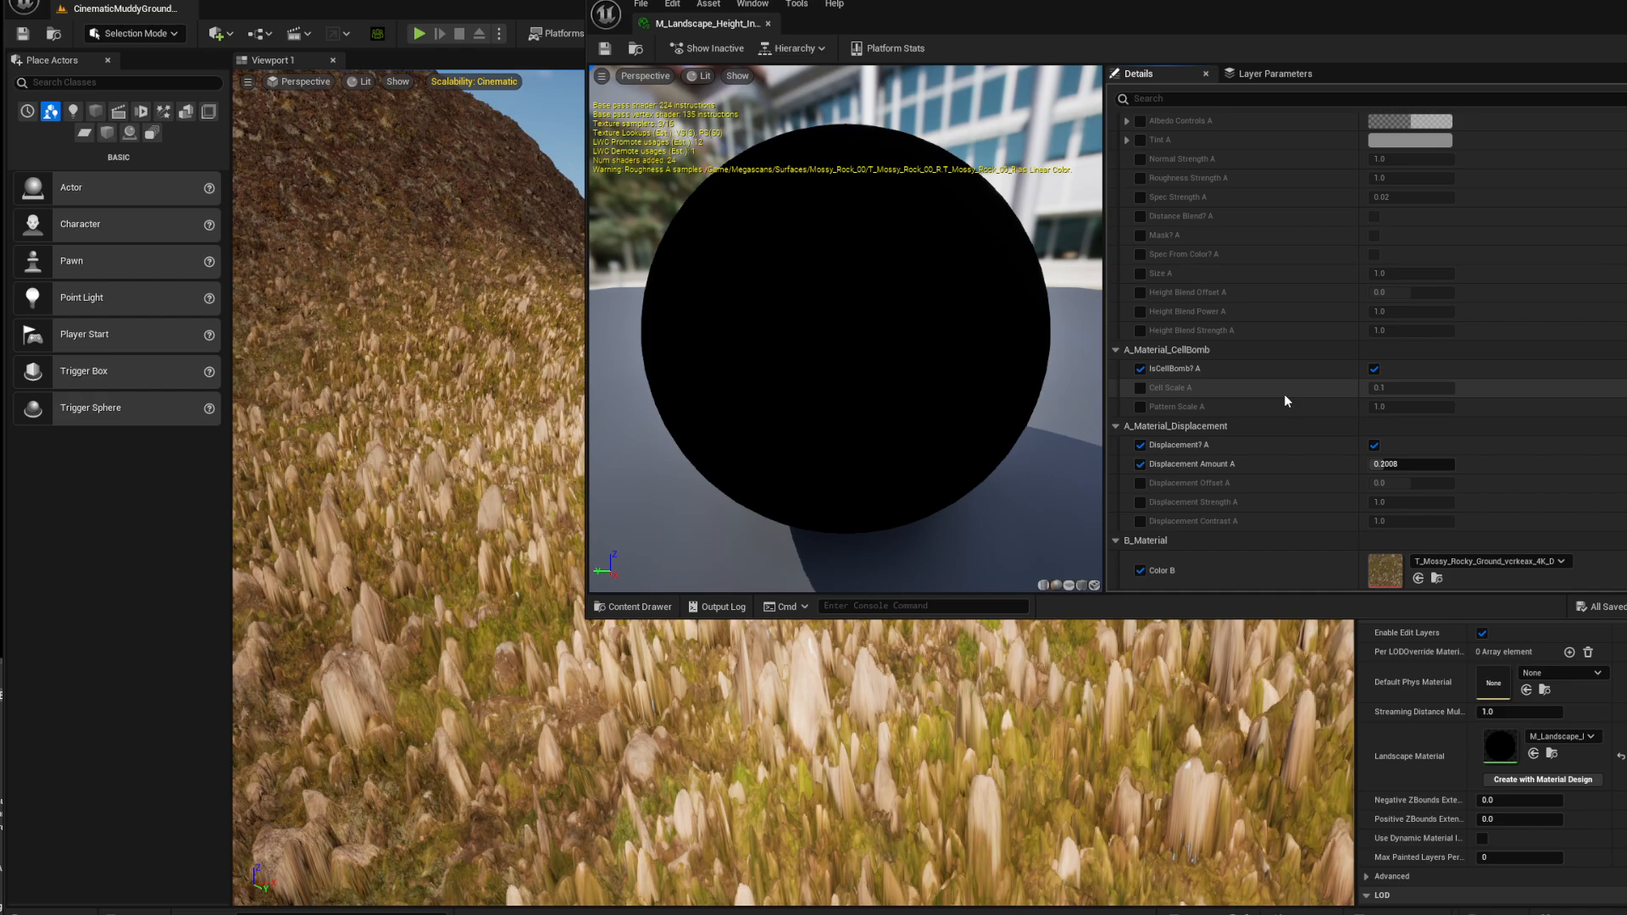
{"action": "scroll", "coordinate": [1284, 394], "scroll_direction": "down", "scroll_amount": 3}
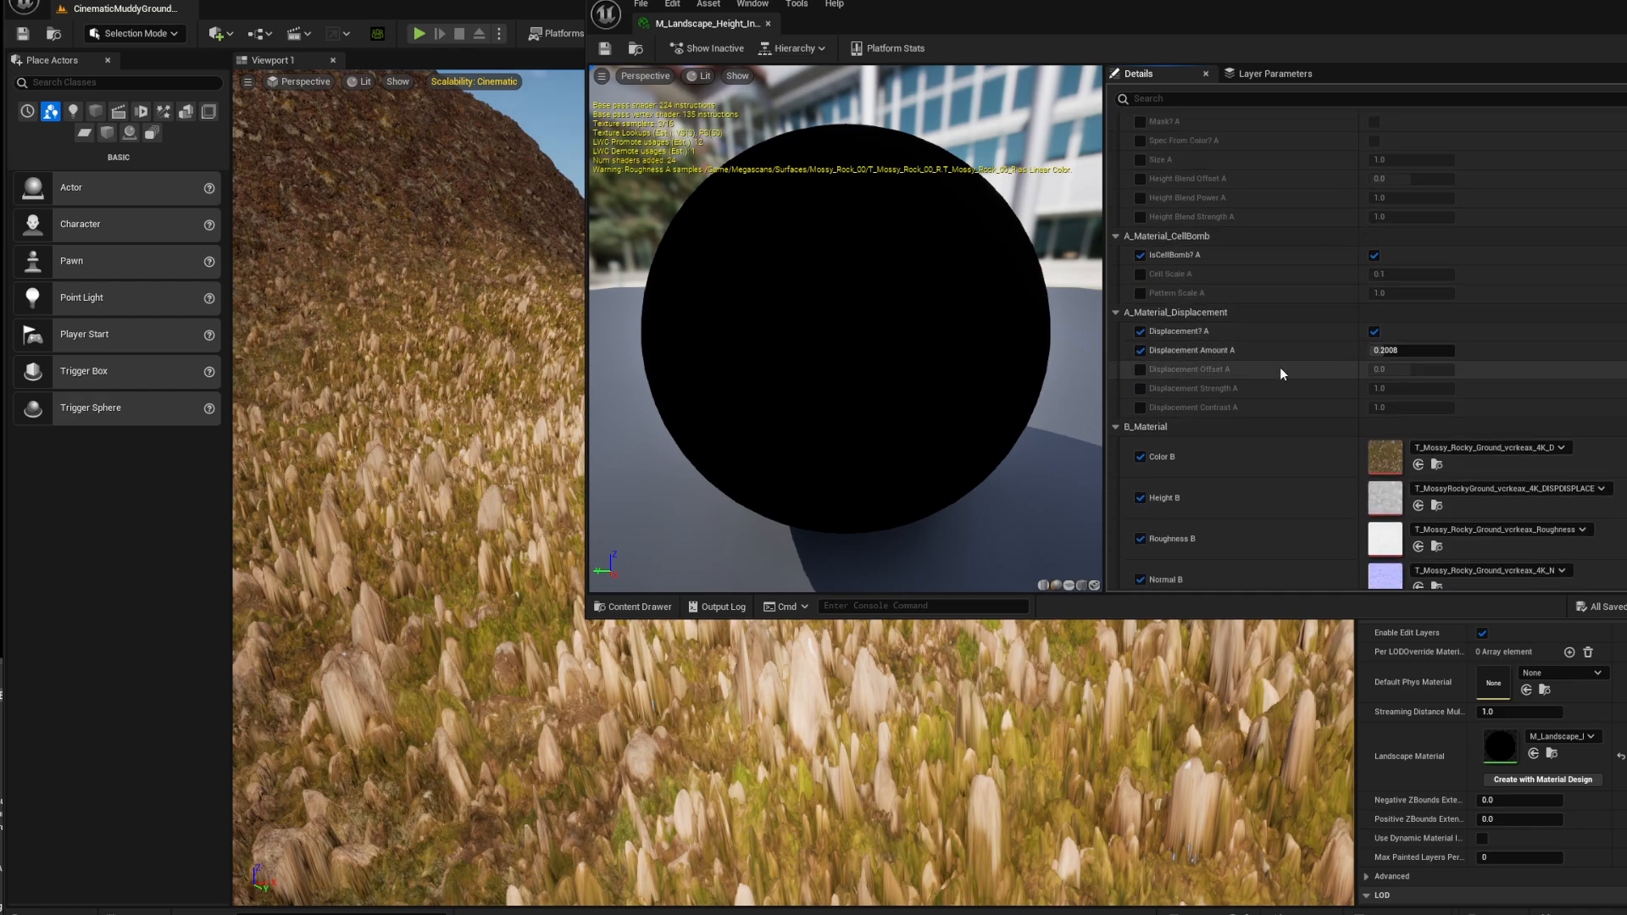
{"action": "scroll", "coordinate": [1365, 488], "scroll_direction": "down", "scroll_amount": 15}
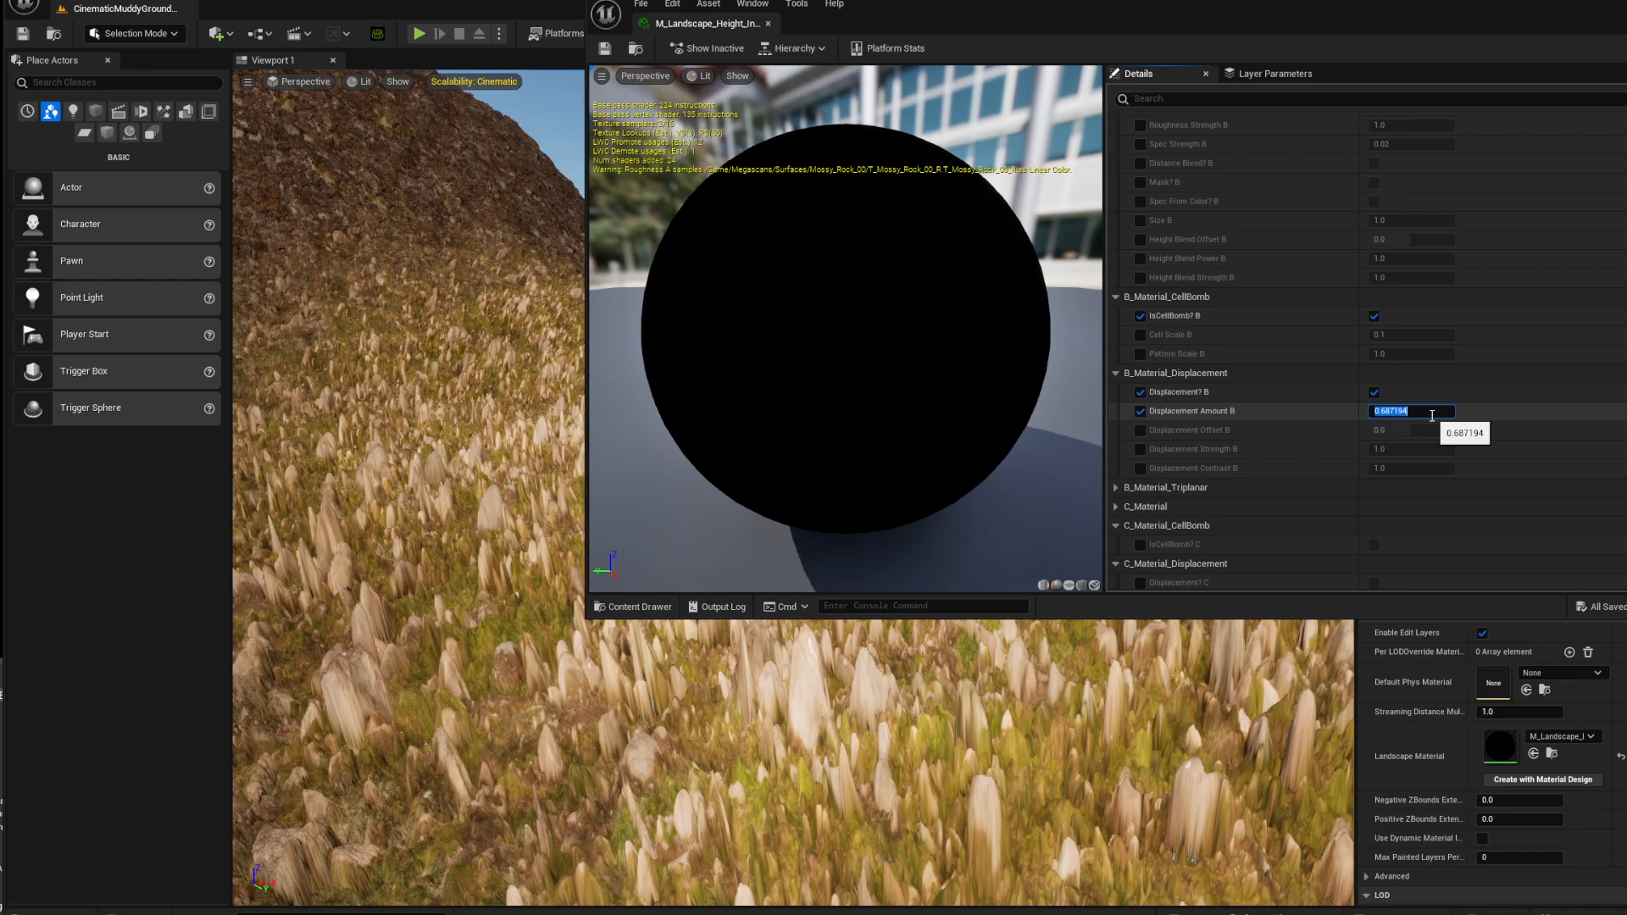
{"action": "key", "text": "Return"}
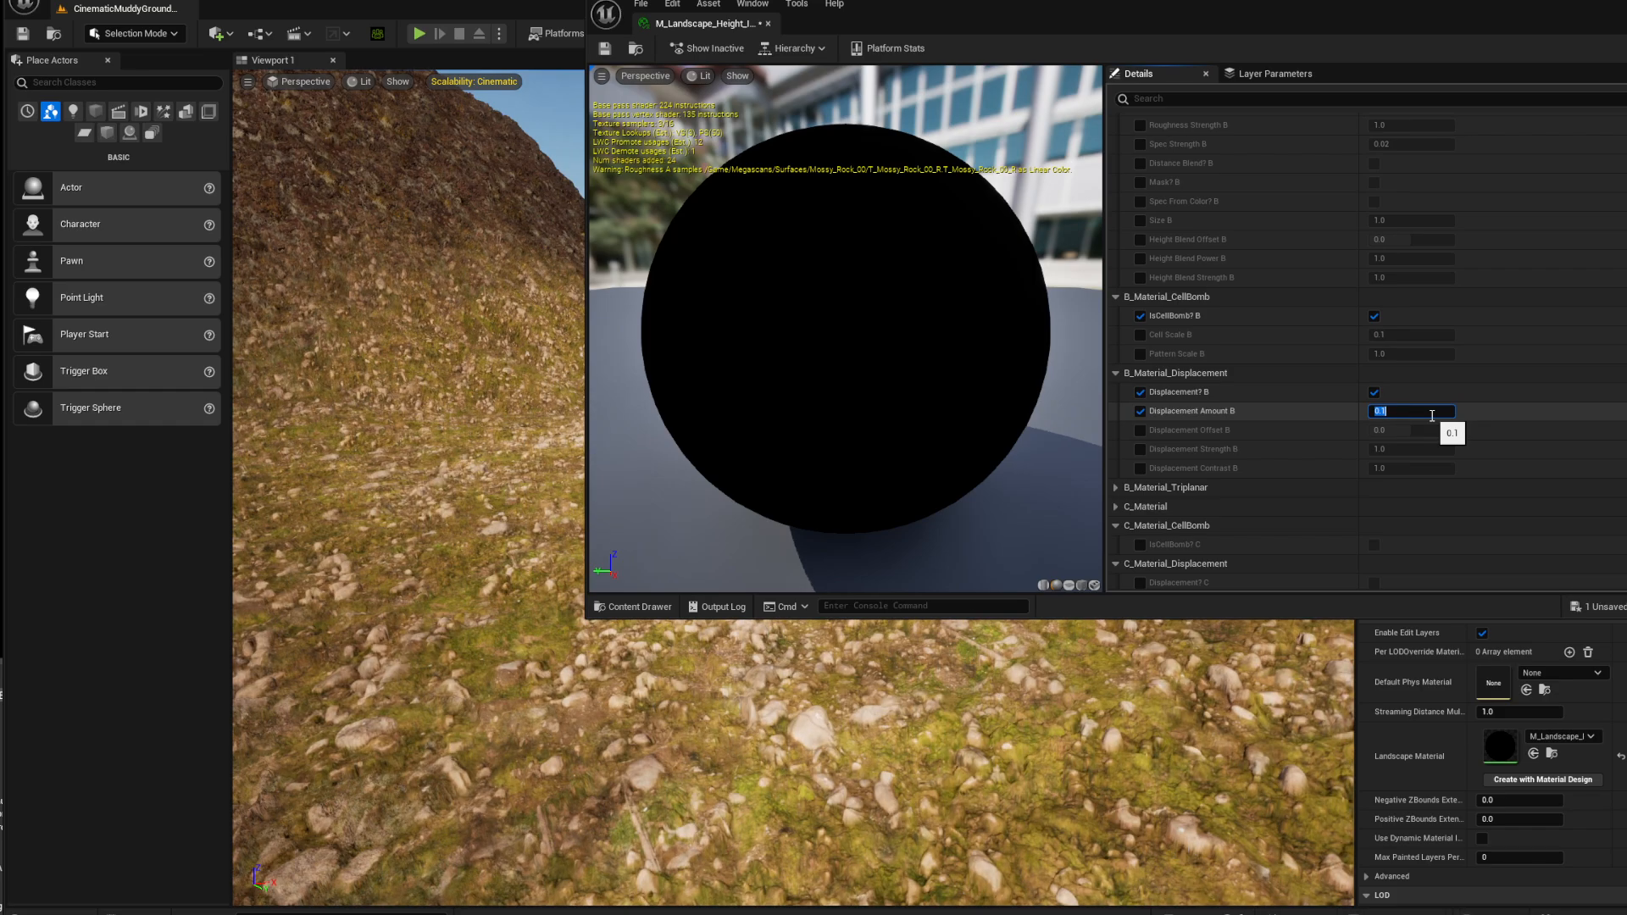
{"action": "left_click_drag", "start_coordinate": [1163, 2], "coordinate": [1569, 0]}
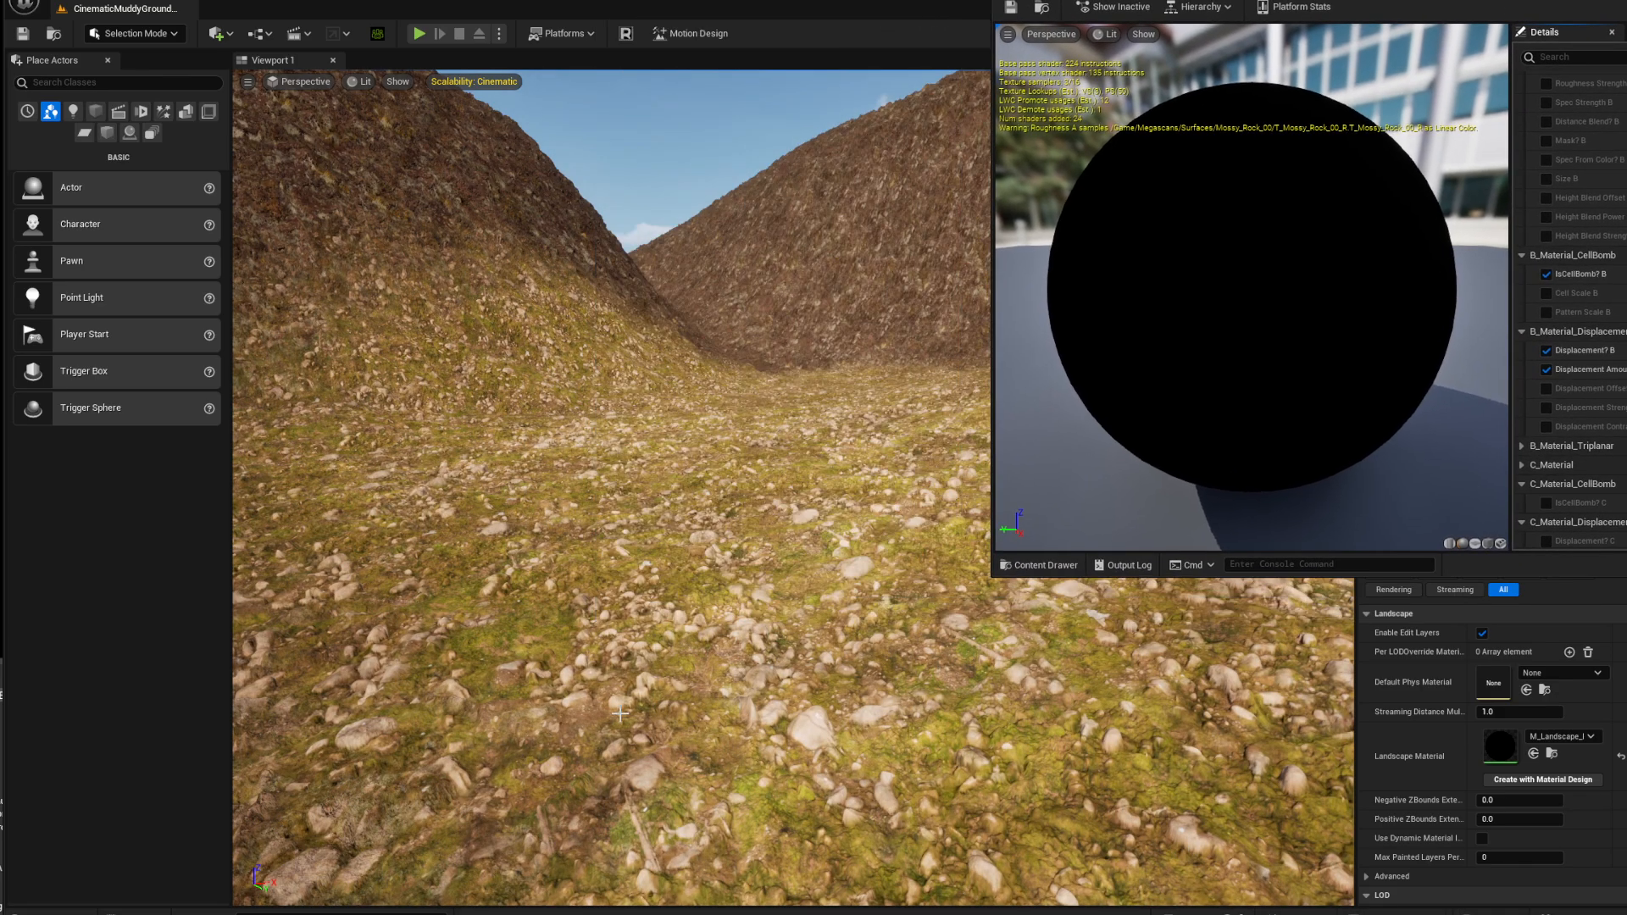
{"action": "right_click_drag", "start_coordinate": [614, 710], "coordinate": [581, 700]}
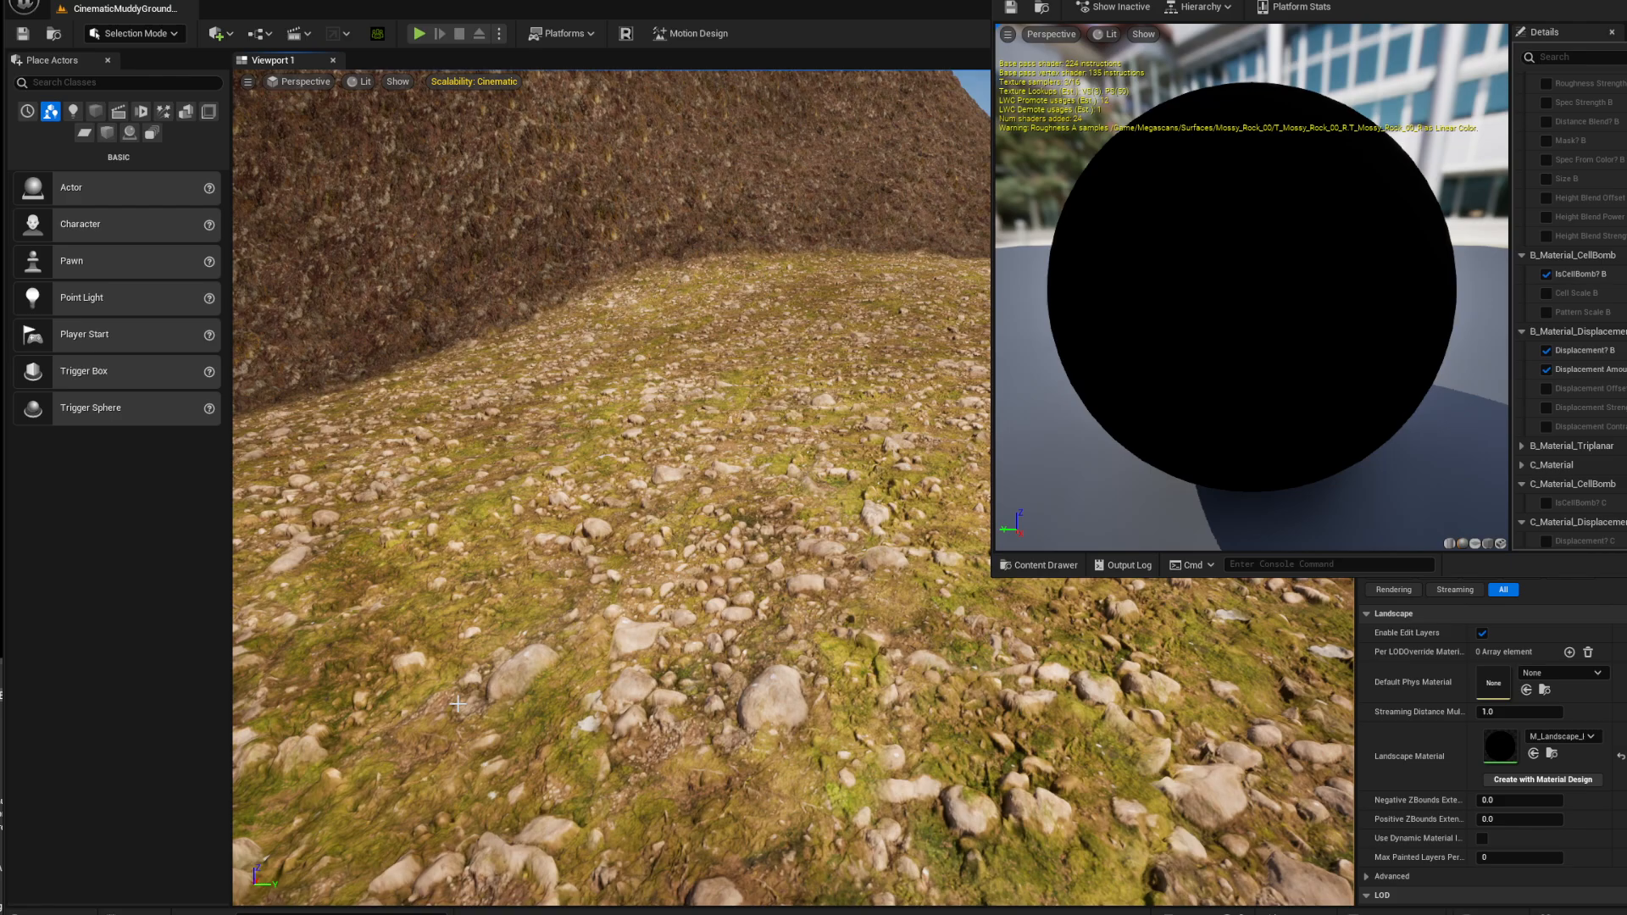
{"action": "right_click_drag", "start_coordinate": [653, 583], "coordinate": [584, 318]}
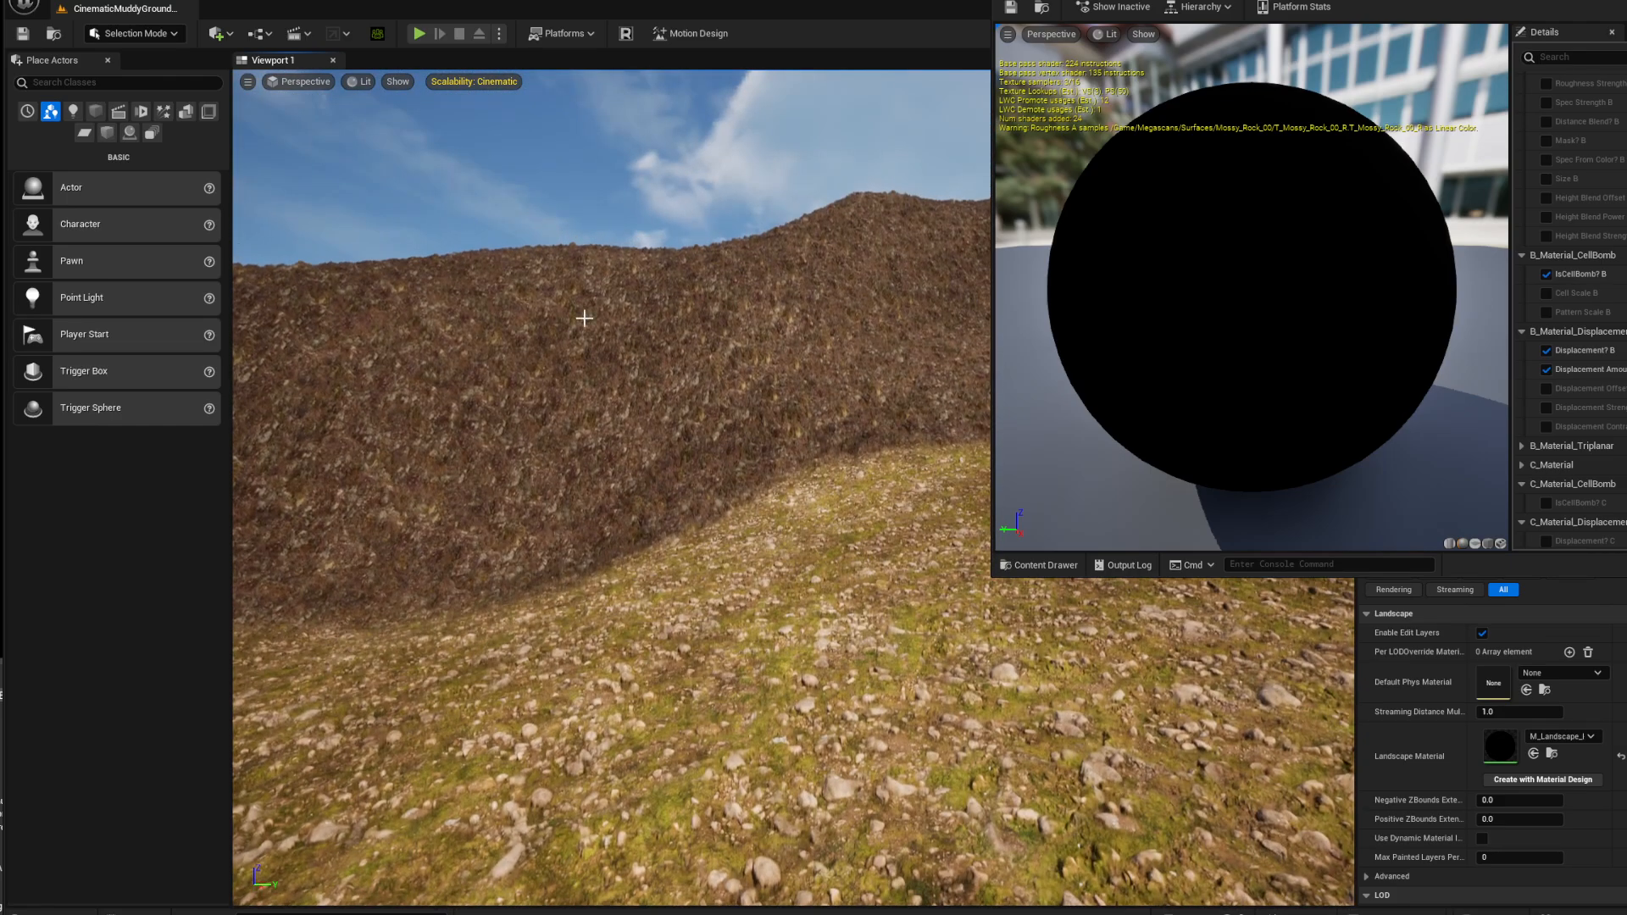
- Return to landscape painting and paint layer A from the foot of the steep slope onto the adjoining mossy ground
{"action": "left_click", "coordinate": [127, 34]}
{"action": "left_click", "coordinate": [141, 90]}
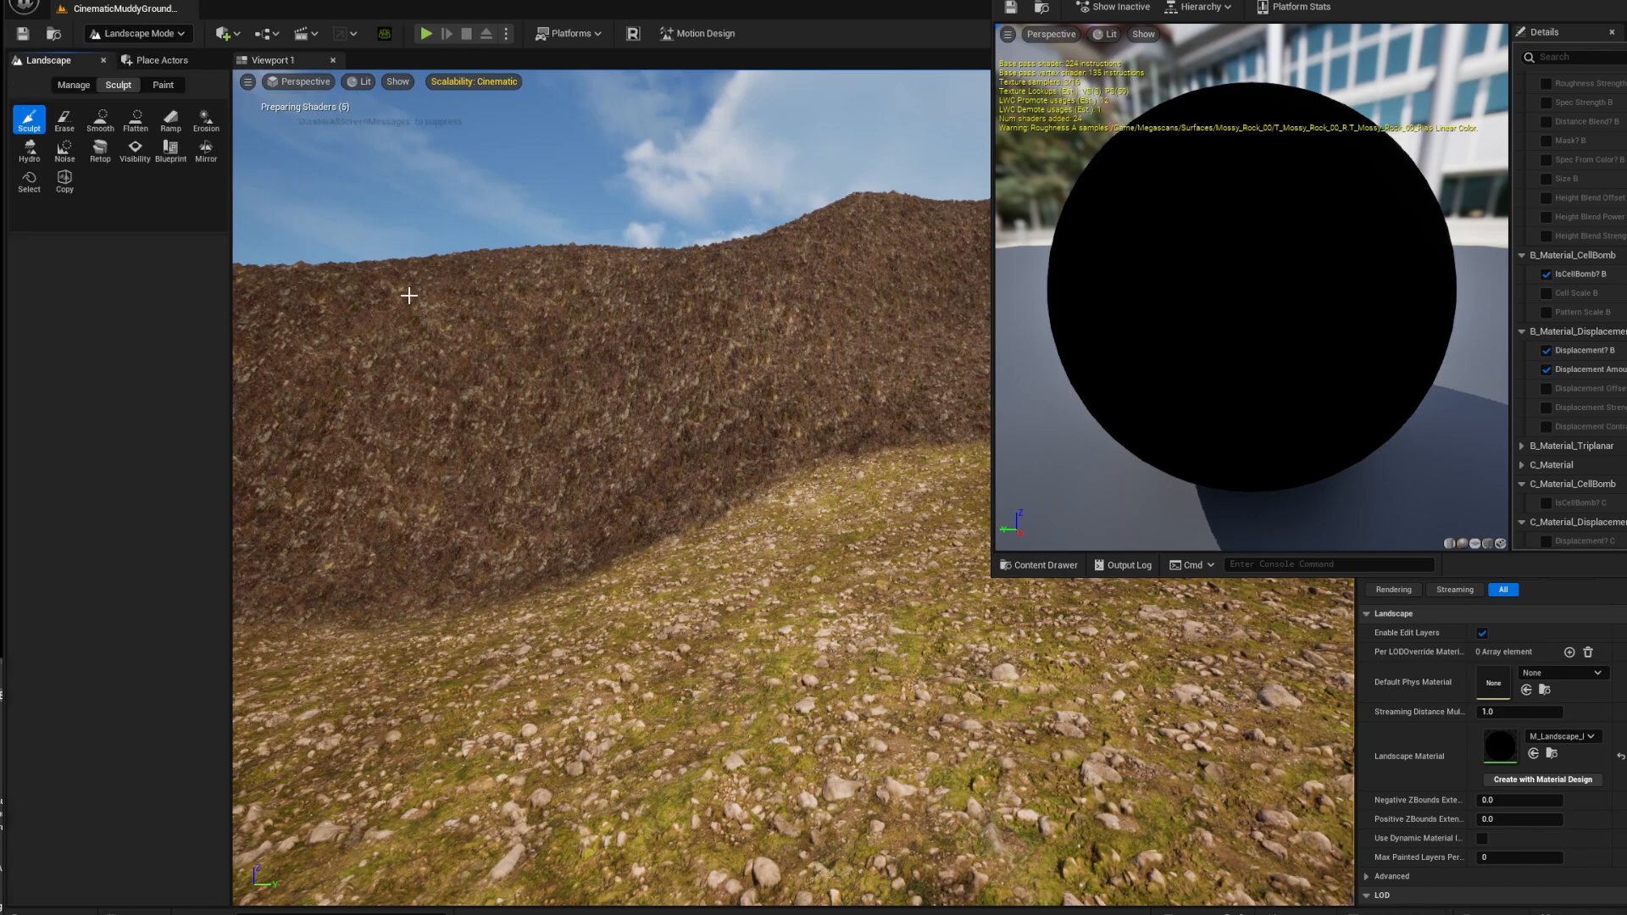
{"action": "left_click", "coordinate": [164, 85]}
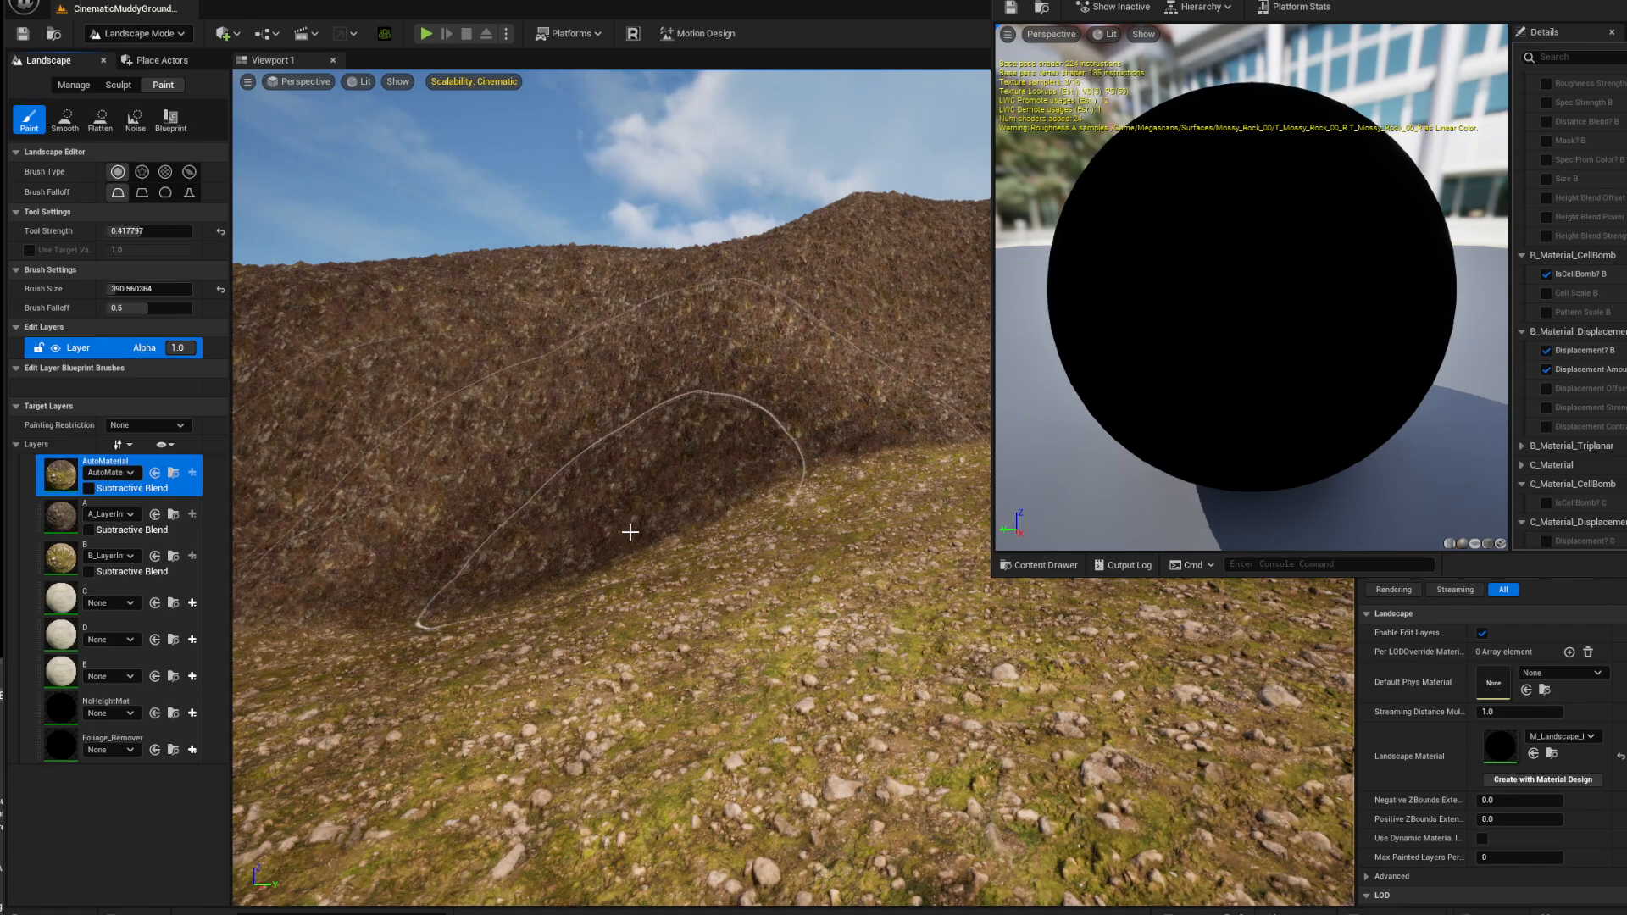
{"action": "left_click", "coordinate": [593, 534]}
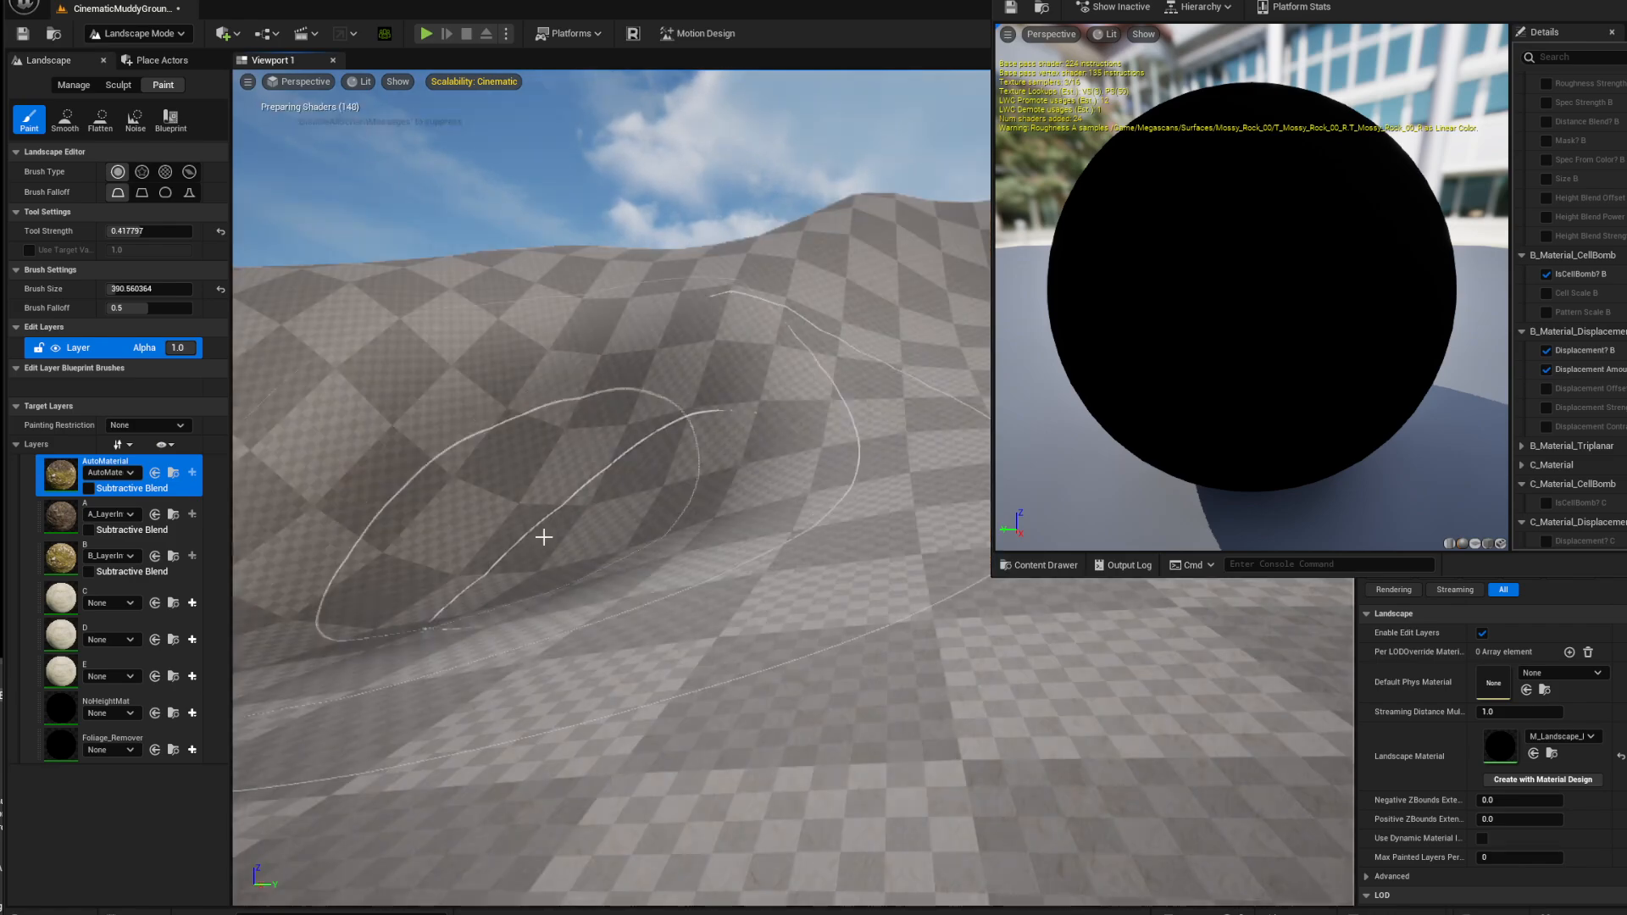
{"action": "left_click_drag", "start_coordinate": [614, 509], "coordinate": [699, 724]}
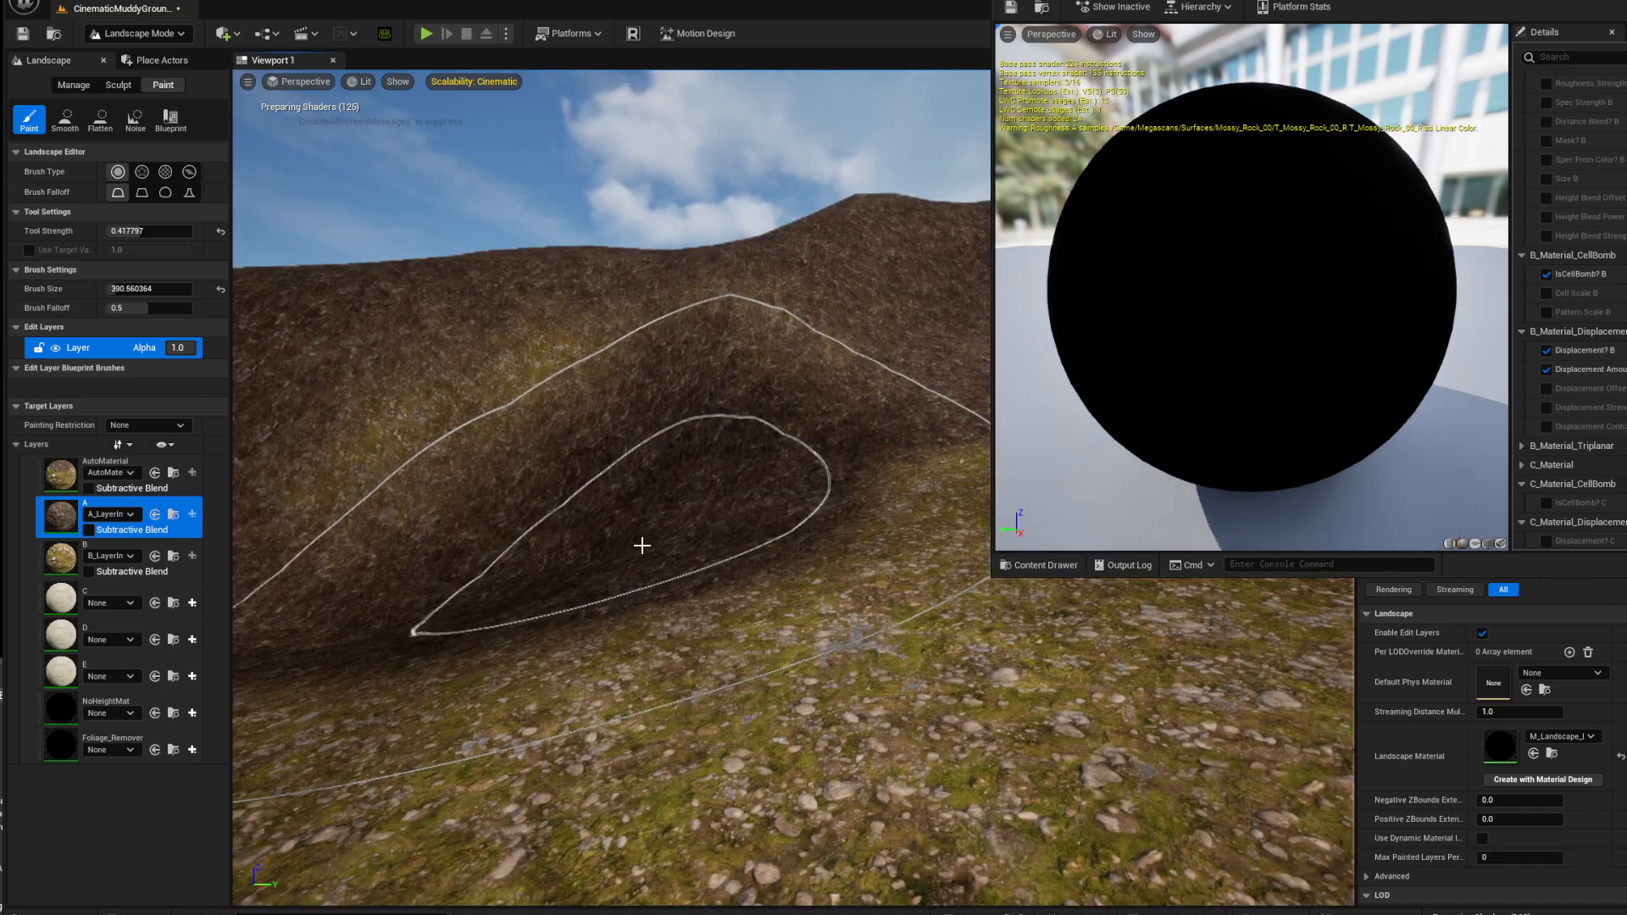
{"action": "mouse_move", "coordinate": [665, 552]}
{"action": "left_mouse_down"}
{"action": "mouse_move", "coordinate": [726, 516]}
{"action": "mouse_move", "coordinate": [791, 641]}
{"action": "left_mouse_up"}
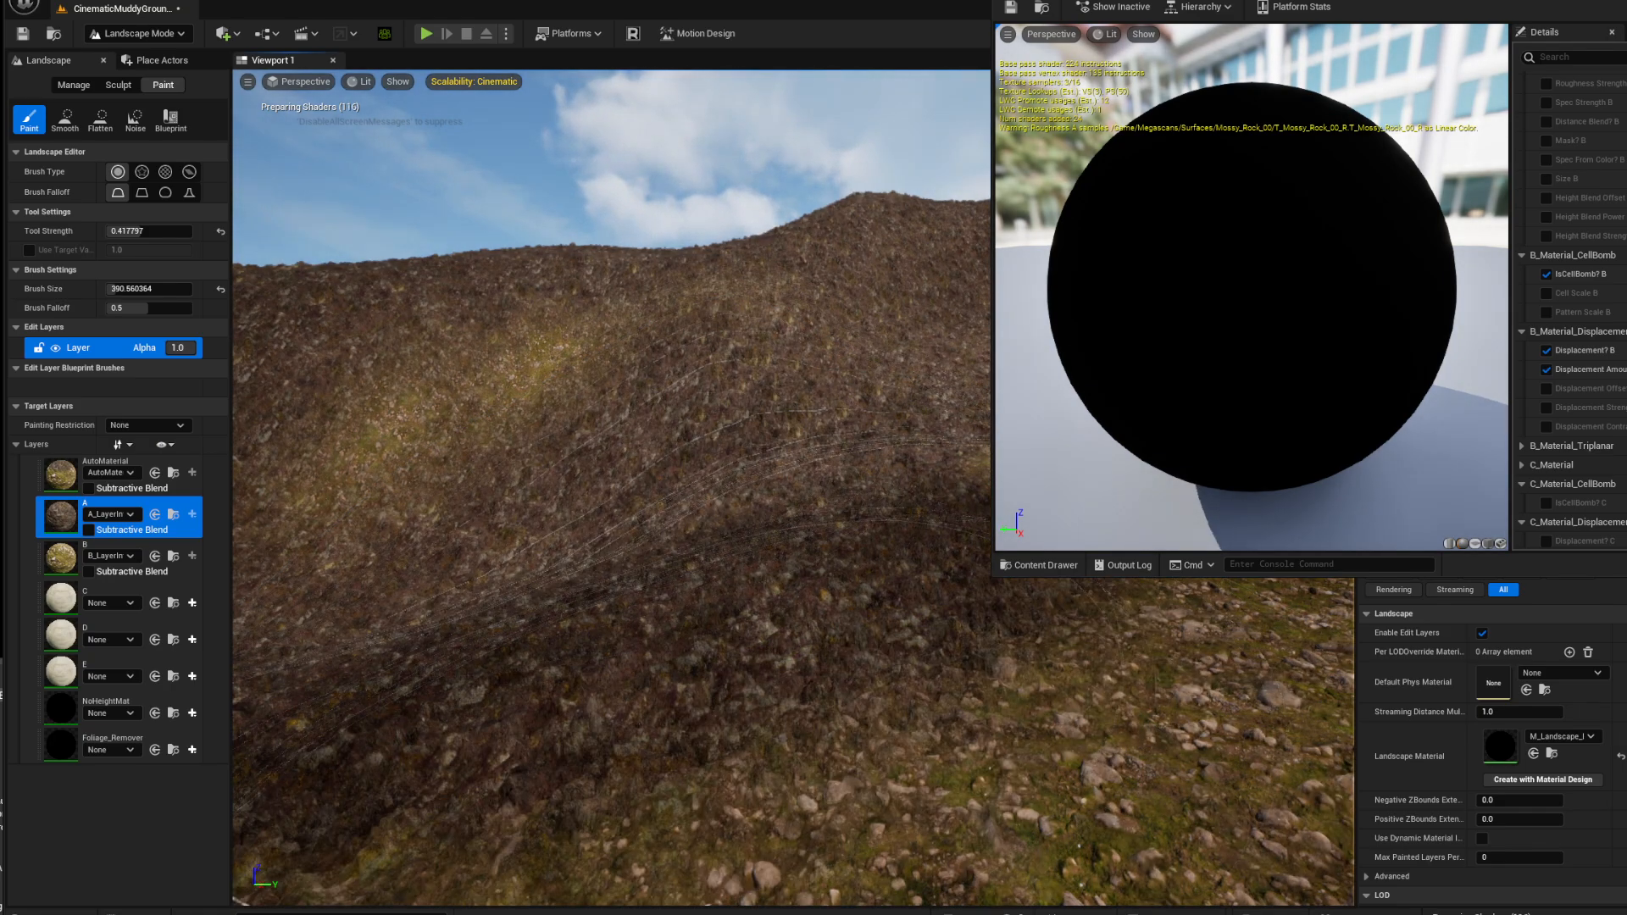
{"action": "right_click_drag", "start_coordinate": [733, 602], "coordinate": [733, 602]}
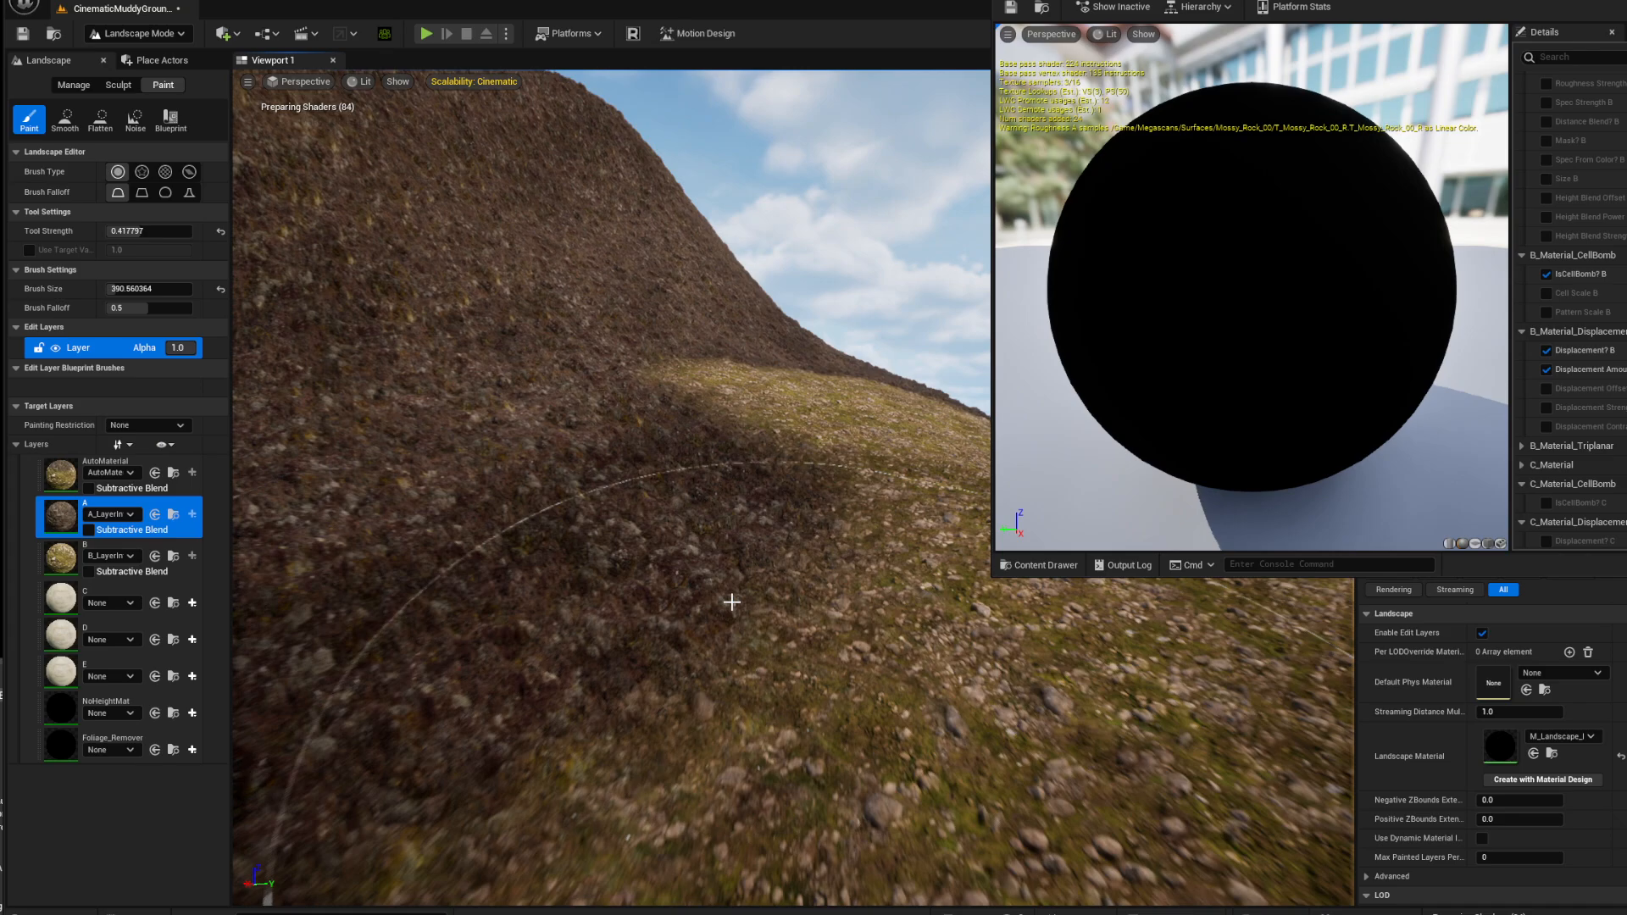
{"action": "mouse_move", "coordinate": [732, 601]}
{"action": "left_mouse_down"}
{"action": "mouse_move", "coordinate": [679, 562]}
{"action": "mouse_move", "coordinate": [574, 373]}
{"action": "mouse_move", "coordinate": [847, 466]}
{"action": "left_mouse_up"}
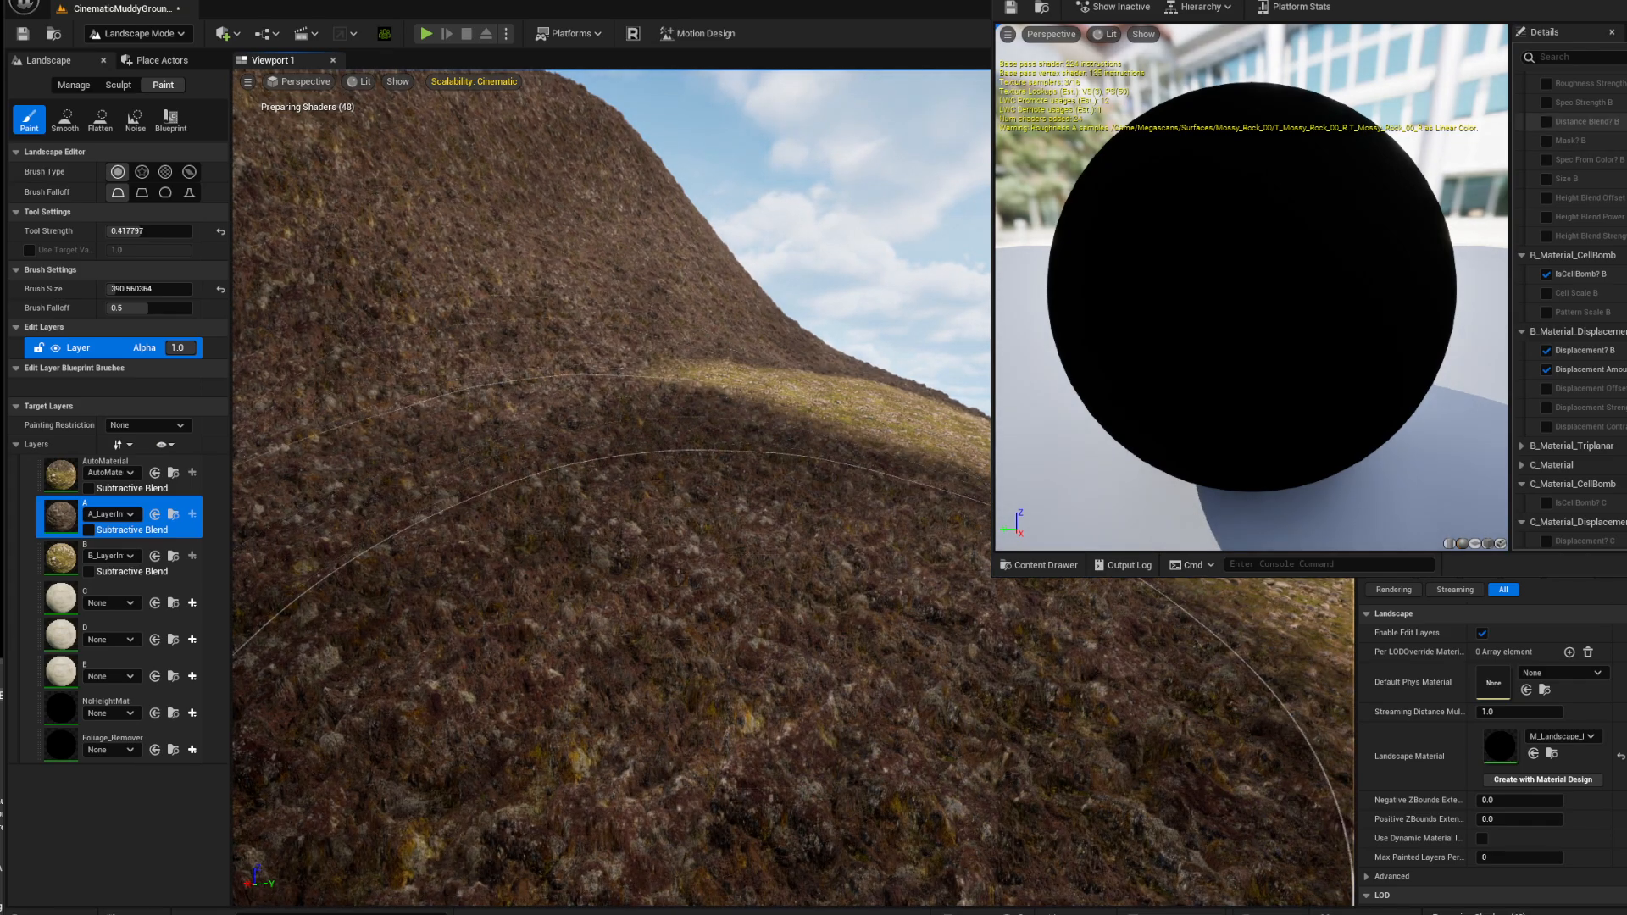
- Review the layer A displacement parameters, return to Selection Mode and examine the blend between the painted rock and the mossy stones
{"action": "left_click_drag", "start_coordinate": [1446, 2], "coordinate": [744, 85]}
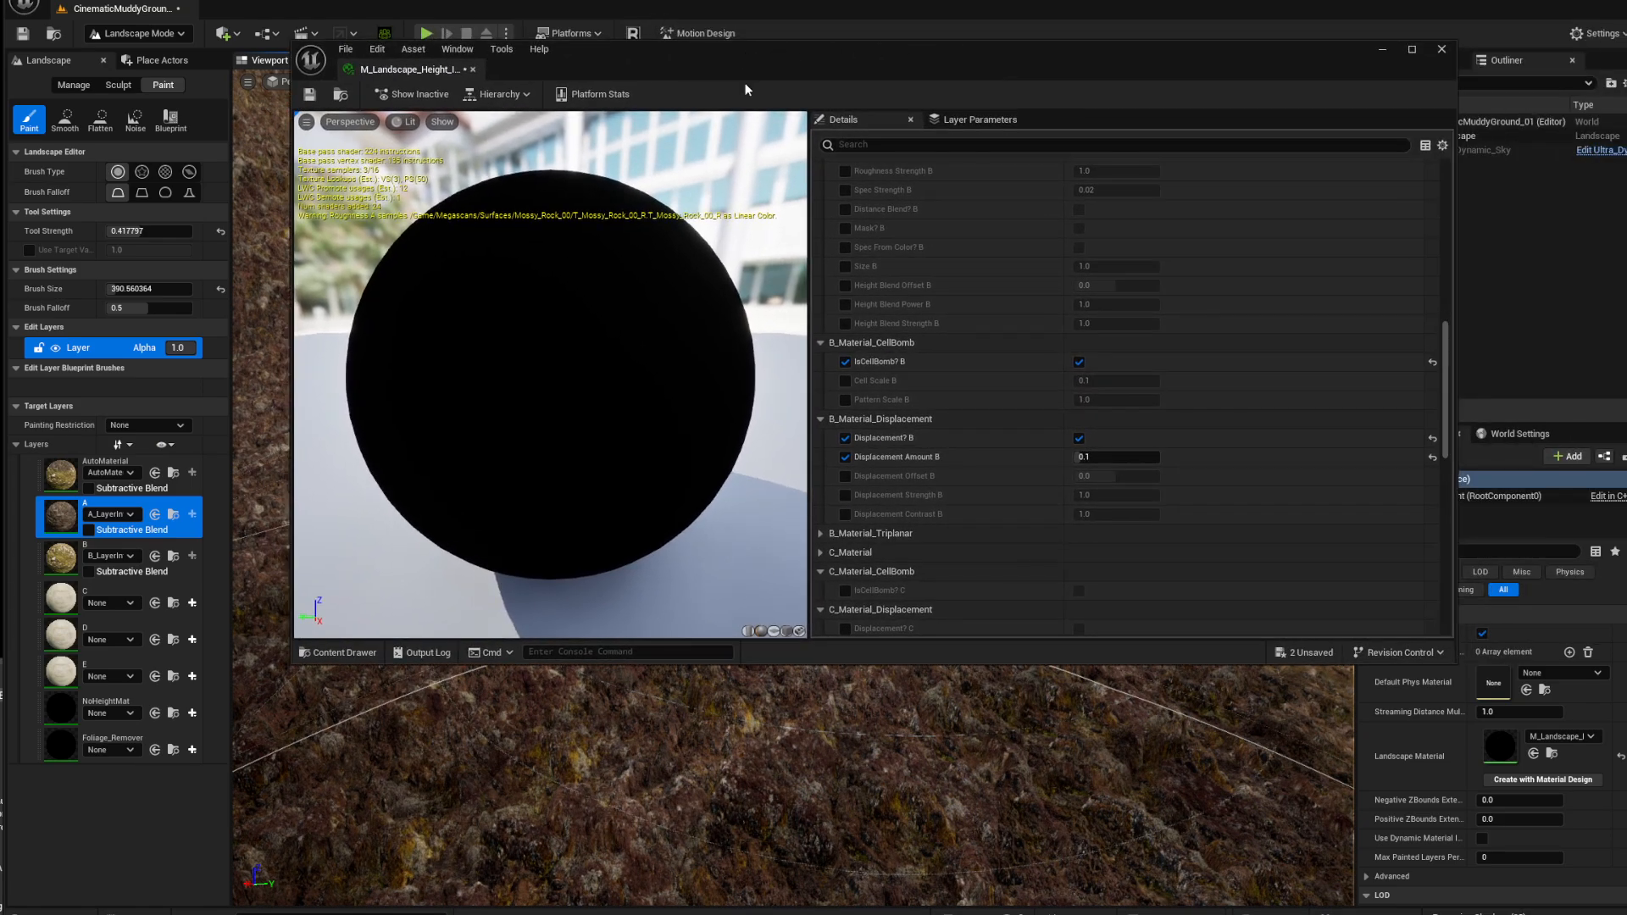
{"action": "scroll", "coordinate": [933, 356], "scroll_direction": "up", "scroll_amount": 10}
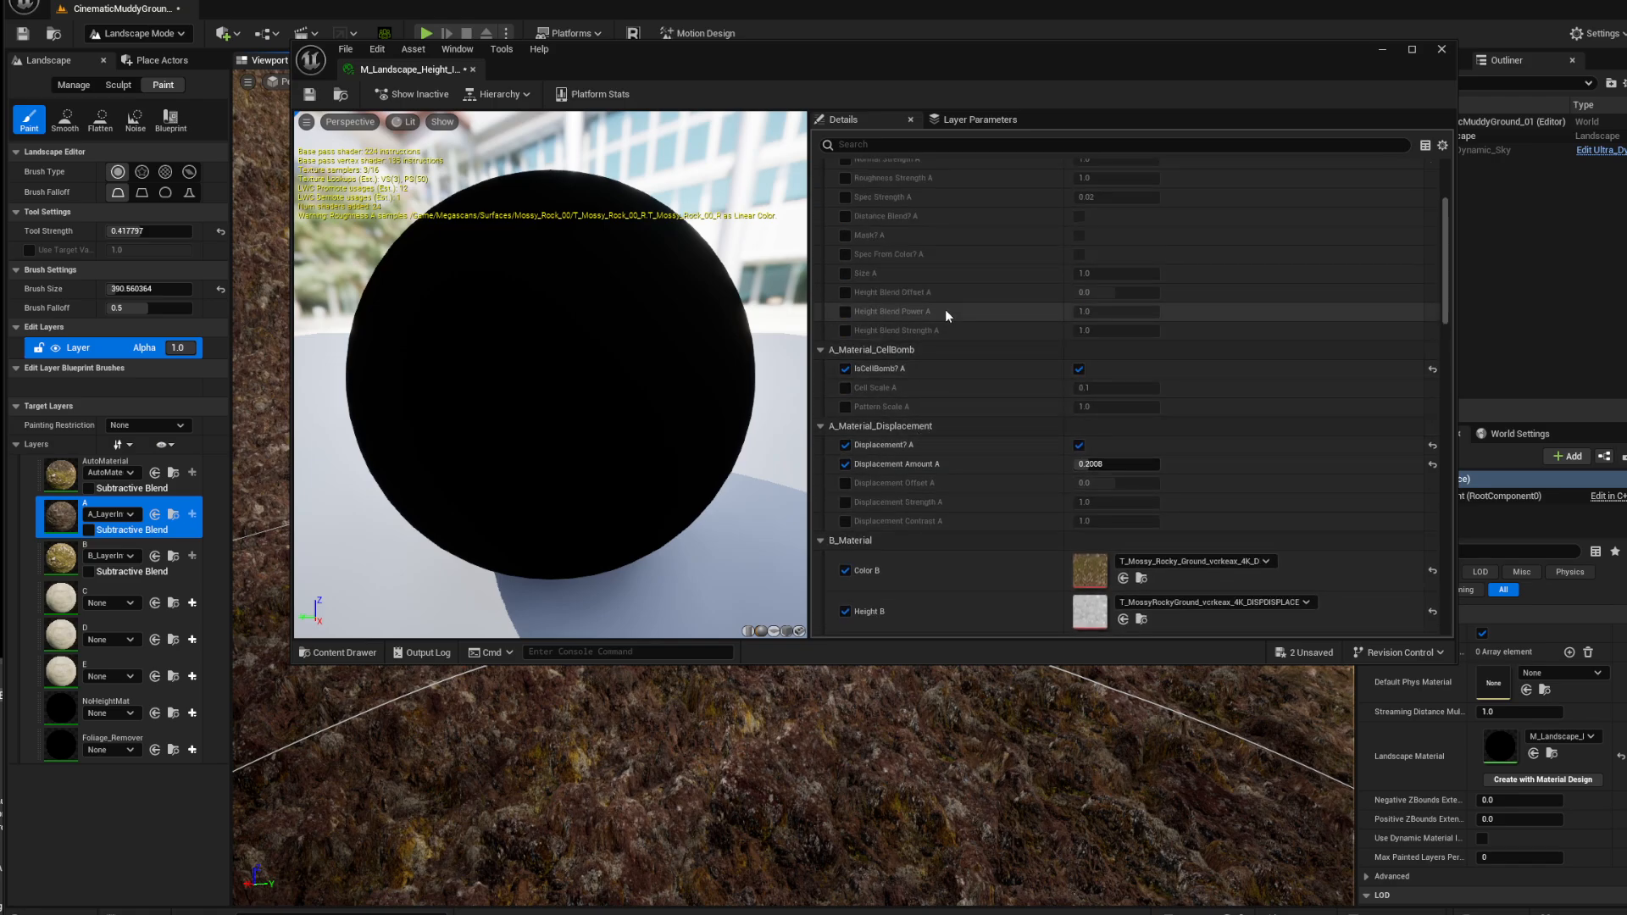
{"action": "scroll", "coordinate": [973, 352], "scroll_direction": "down", "scroll_amount": 2}
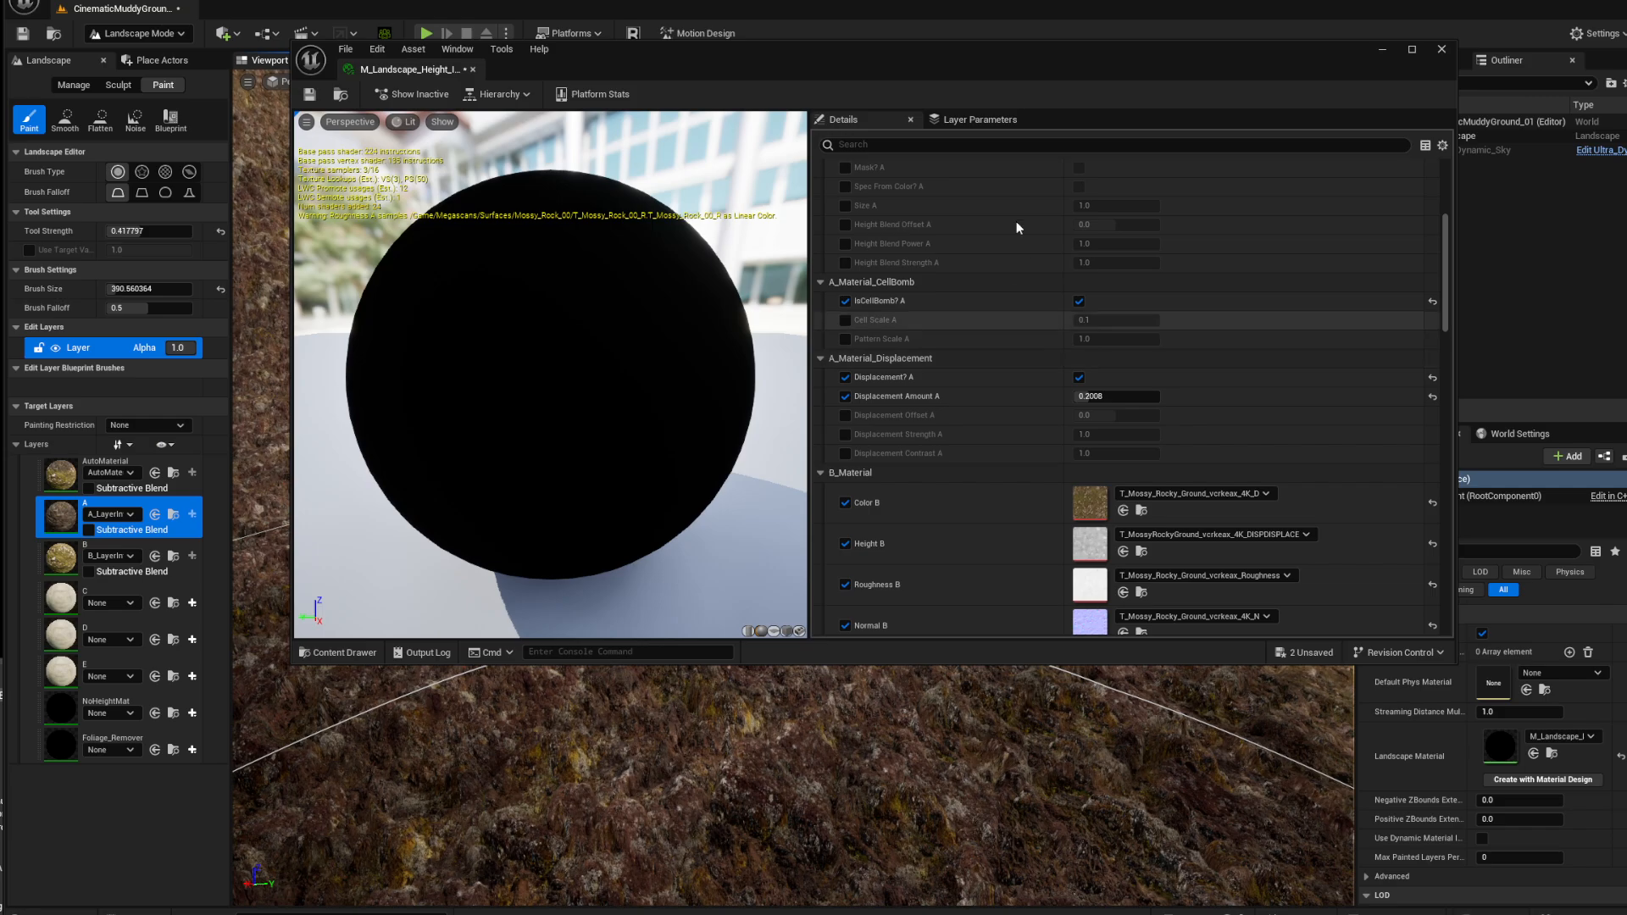
{"action": "left_click_drag", "start_coordinate": [884, 59], "coordinate": [1626, 106]}
{"action": "right_click_drag", "start_coordinate": [837, 527], "coordinate": [837, 527]}
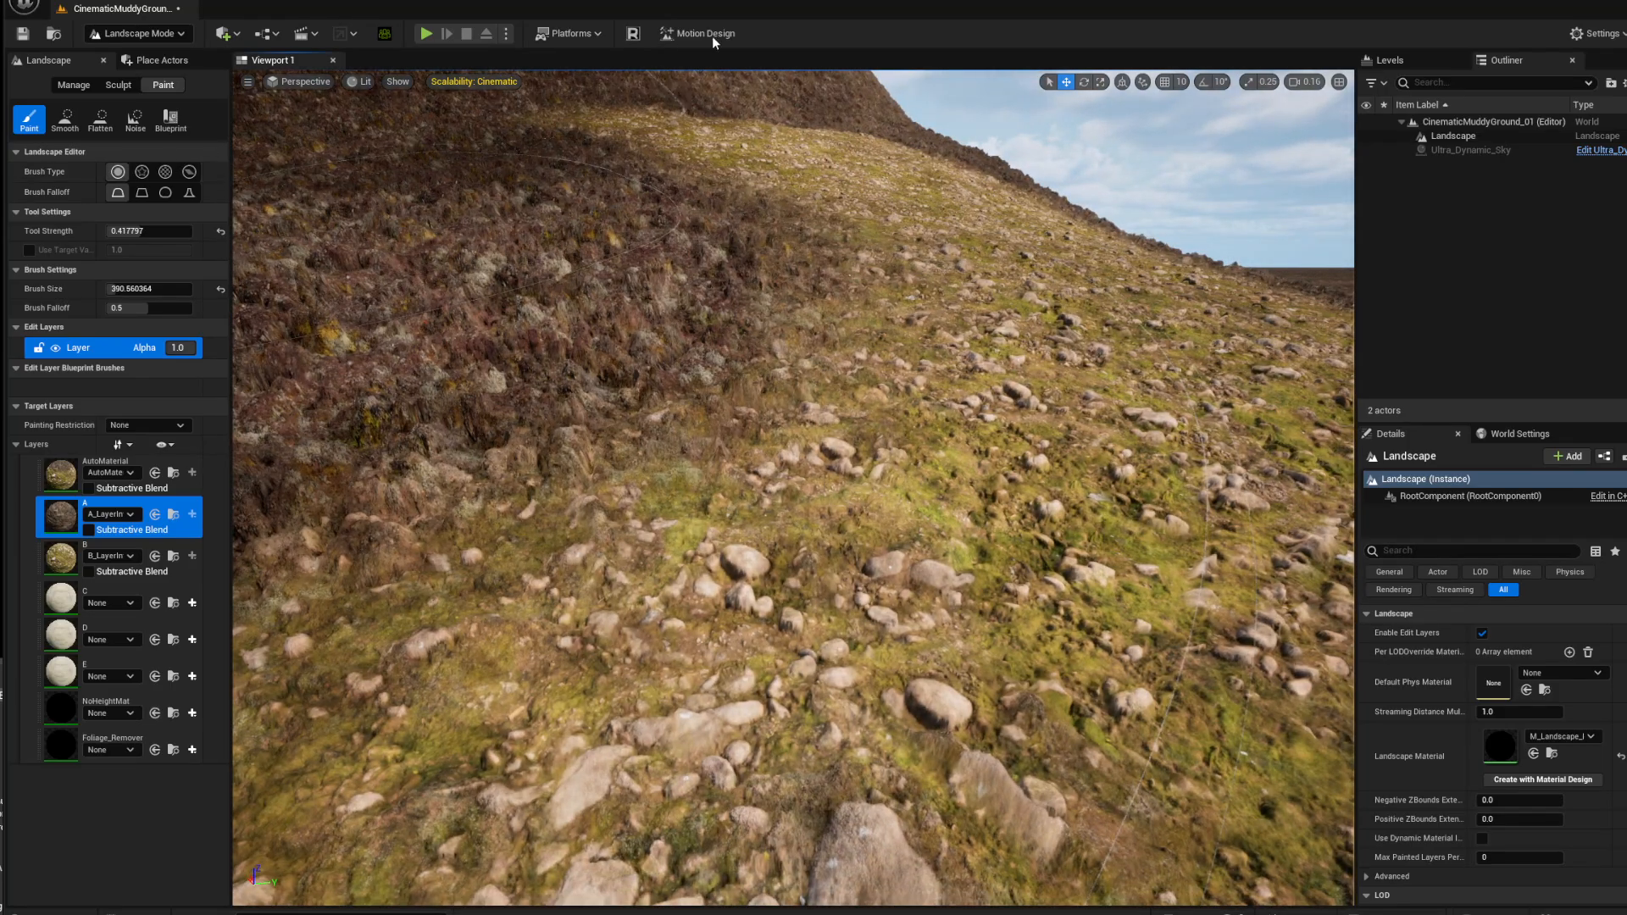
{"action": "left_click", "coordinate": [138, 33]}
{"action": "left_click", "coordinate": [149, 76]}
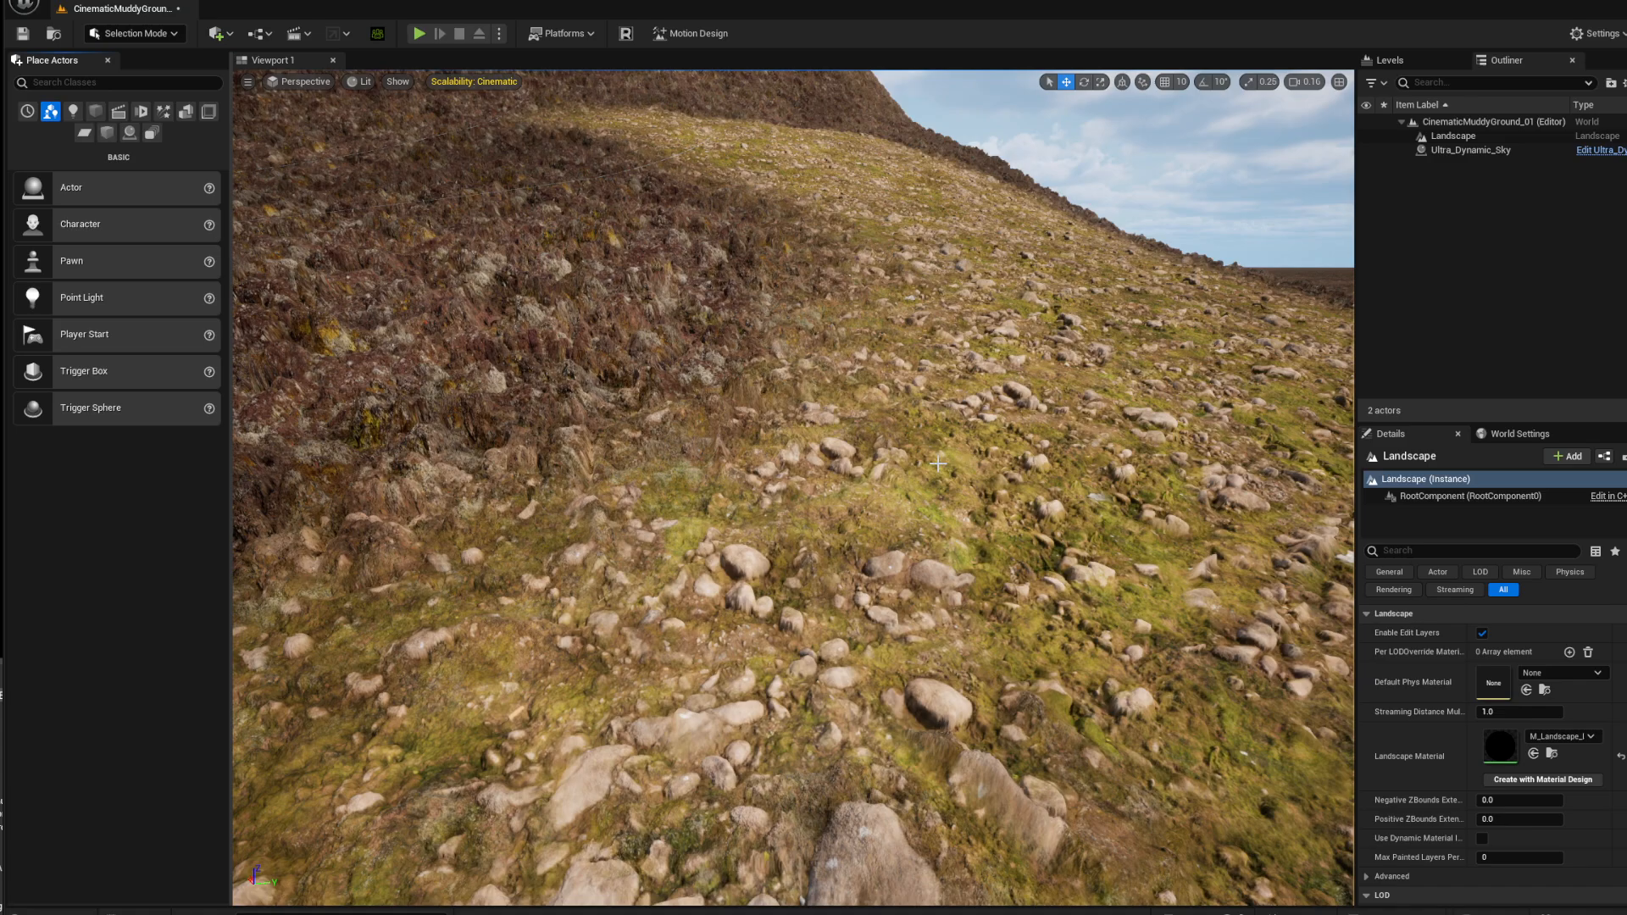
{"action": "right_click_drag", "start_coordinate": [793, 488], "coordinate": [763, 466]}
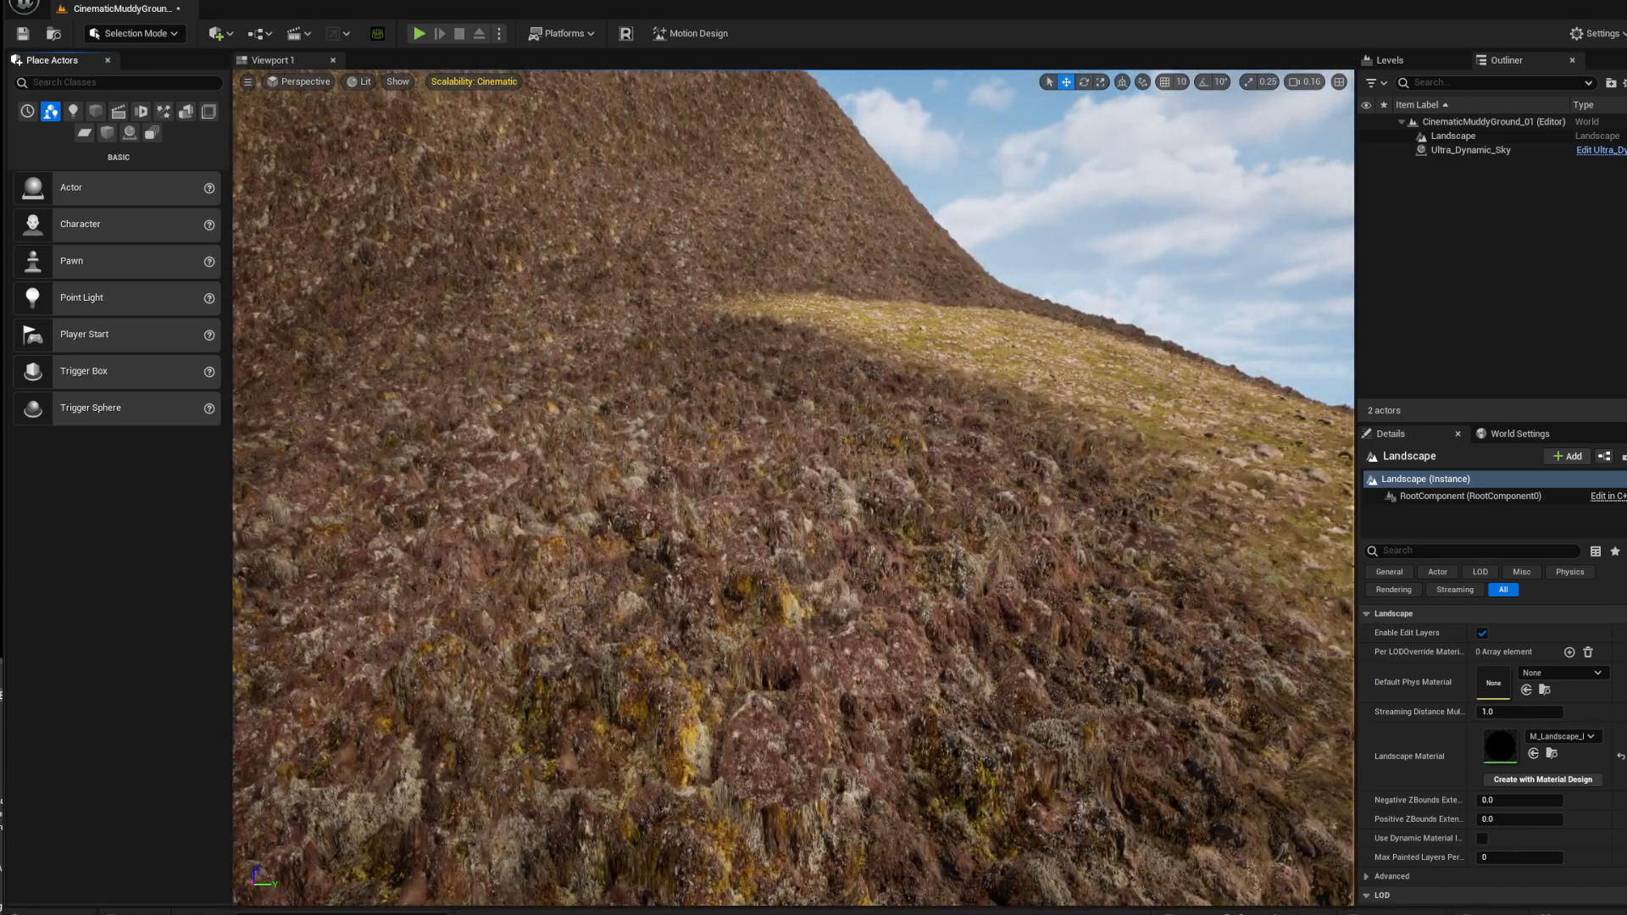
- Set Displacement Amount A to 0.1 in the landscape material instance and inspect the rocky slope
{"action": "left_click_drag", "start_coordinate": [1626, 118], "coordinate": [1088, 120]}
{"action": "scroll", "coordinate": [1443, 527], "scroll_direction": "up", "scroll_amount": 5}
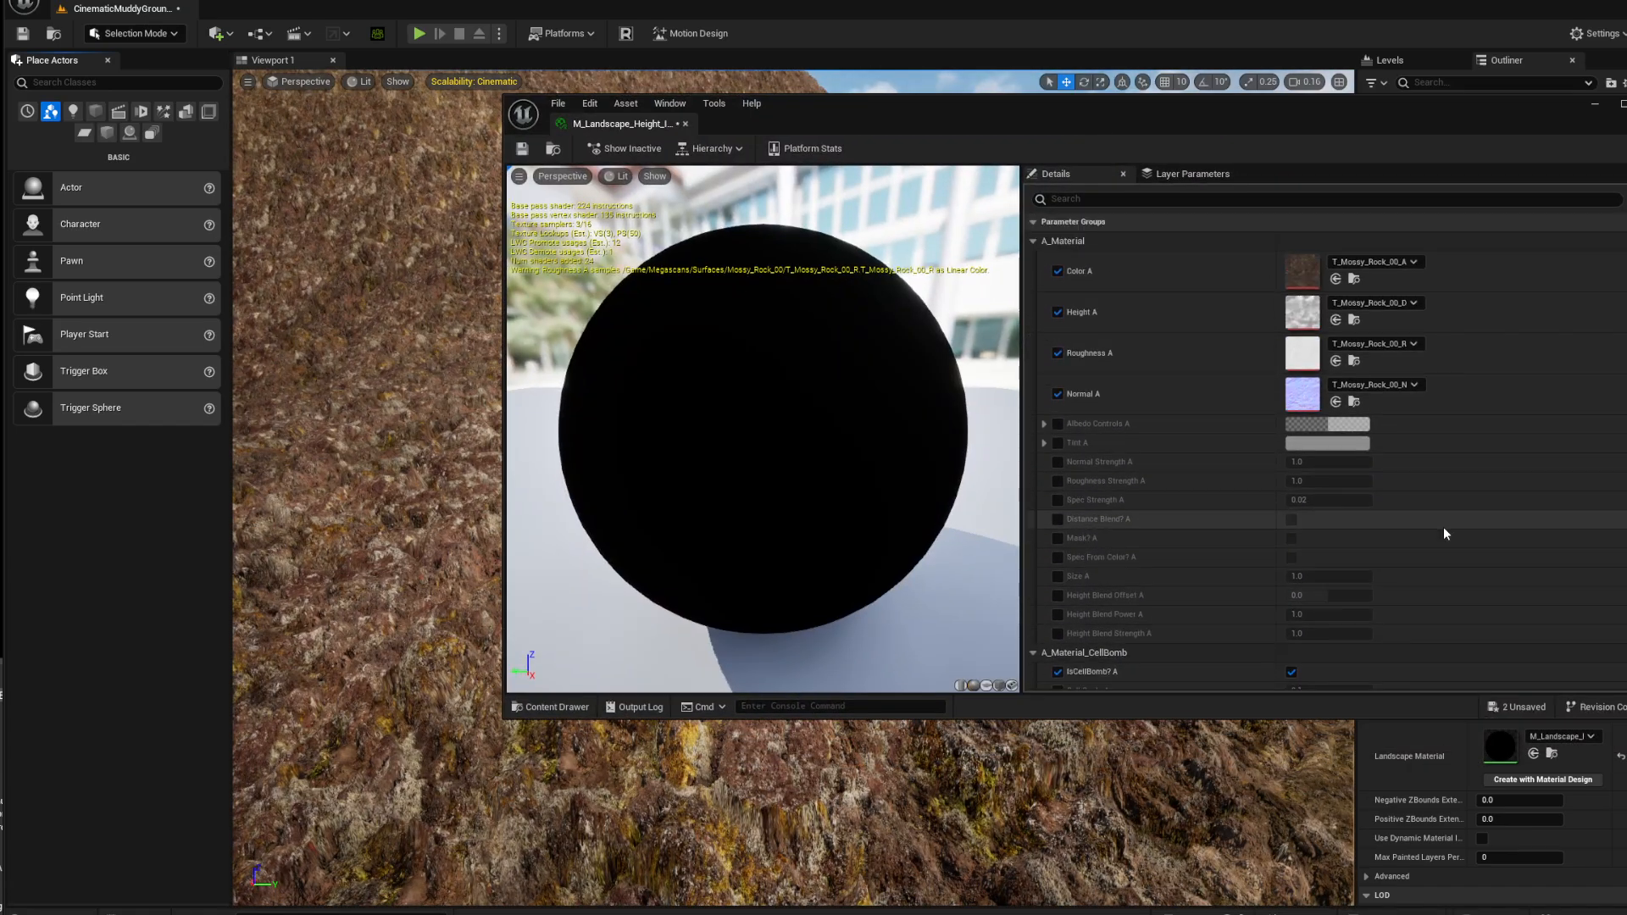
{"action": "scroll", "coordinate": [1340, 516], "scroll_direction": "down", "scroll_amount": 6}
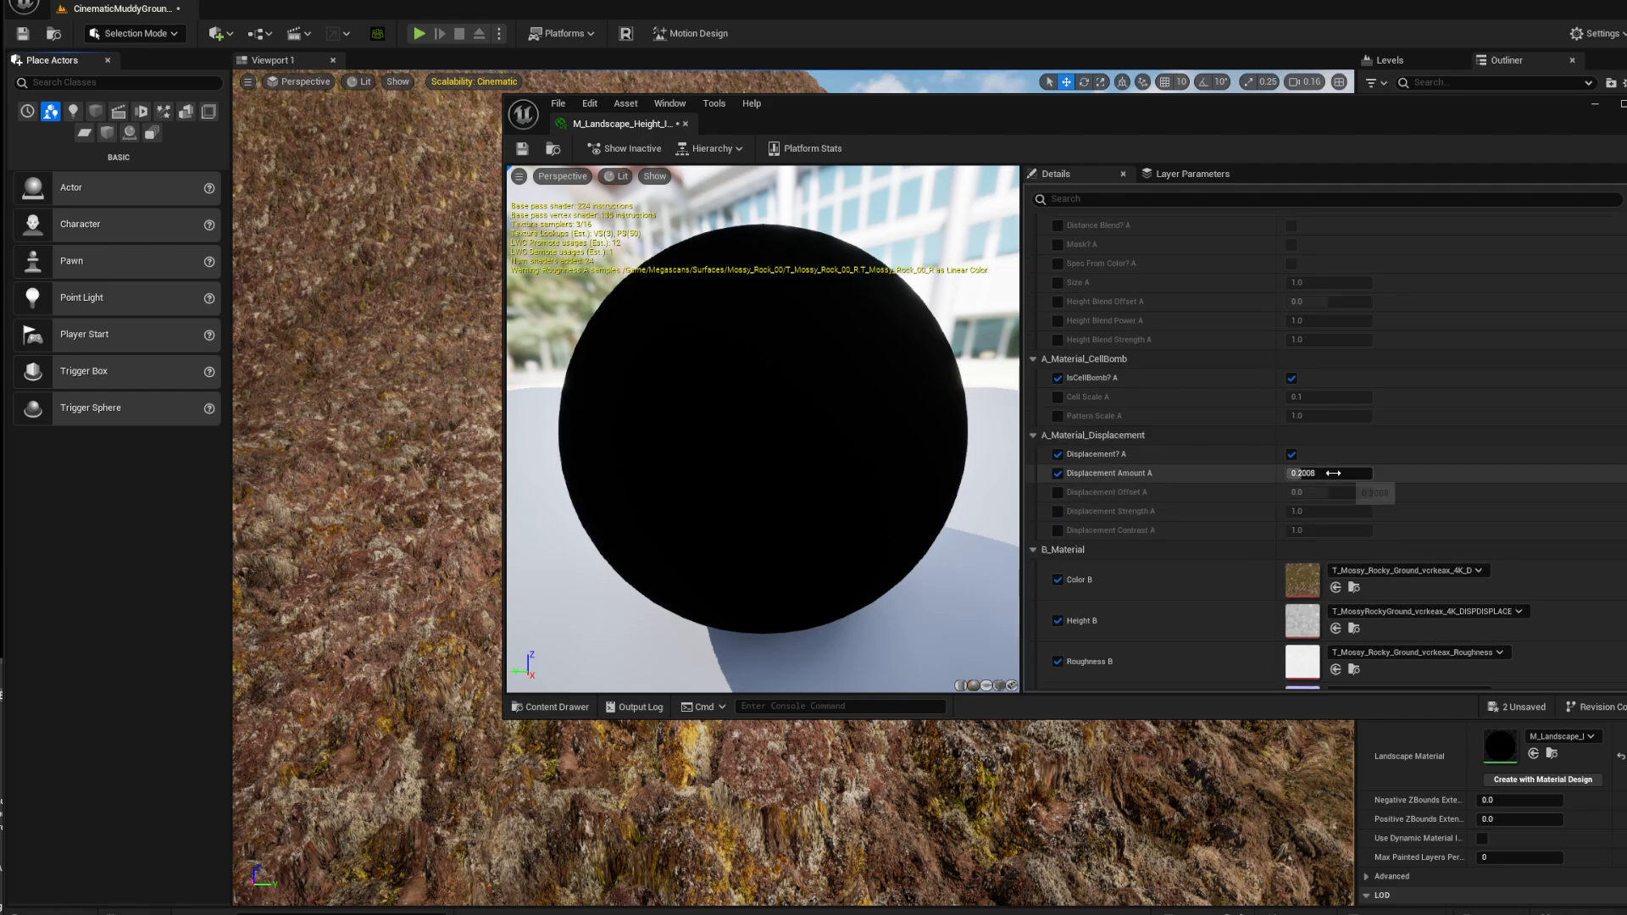
{"action": "left_click", "coordinate": [1335, 474]}
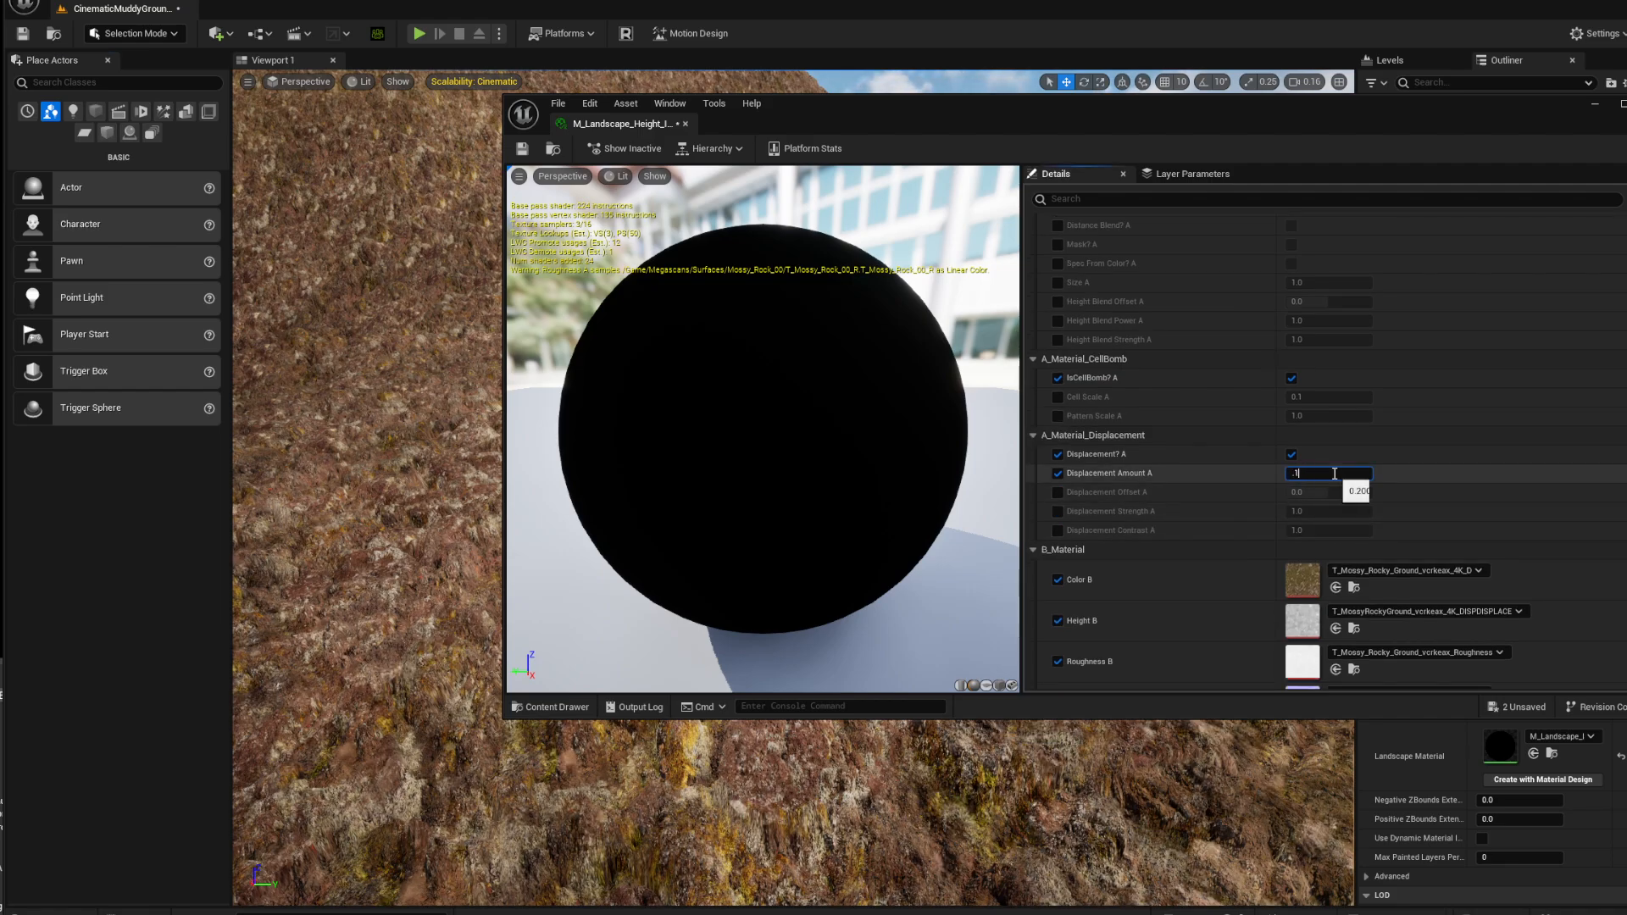
{"action": "type", "text": "0.1"}
{"action": "left_click_drag", "start_coordinate": [1087, 119], "coordinate": [1626, 123]}
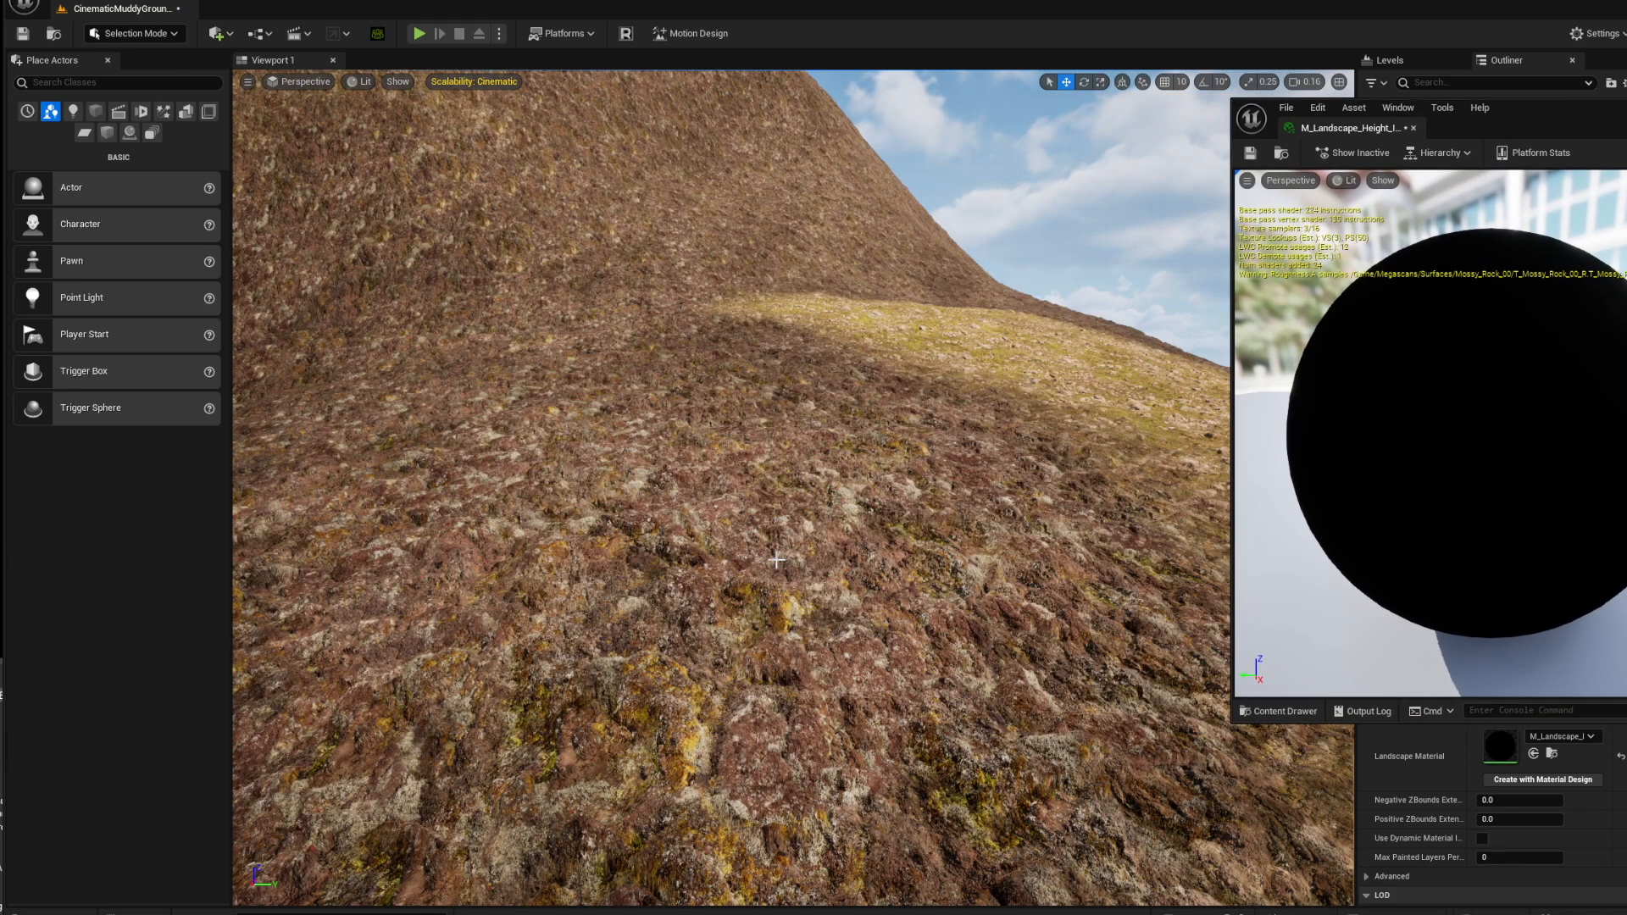
{"action": "right_click_drag", "start_coordinate": [763, 509], "coordinate": [662, 585]}
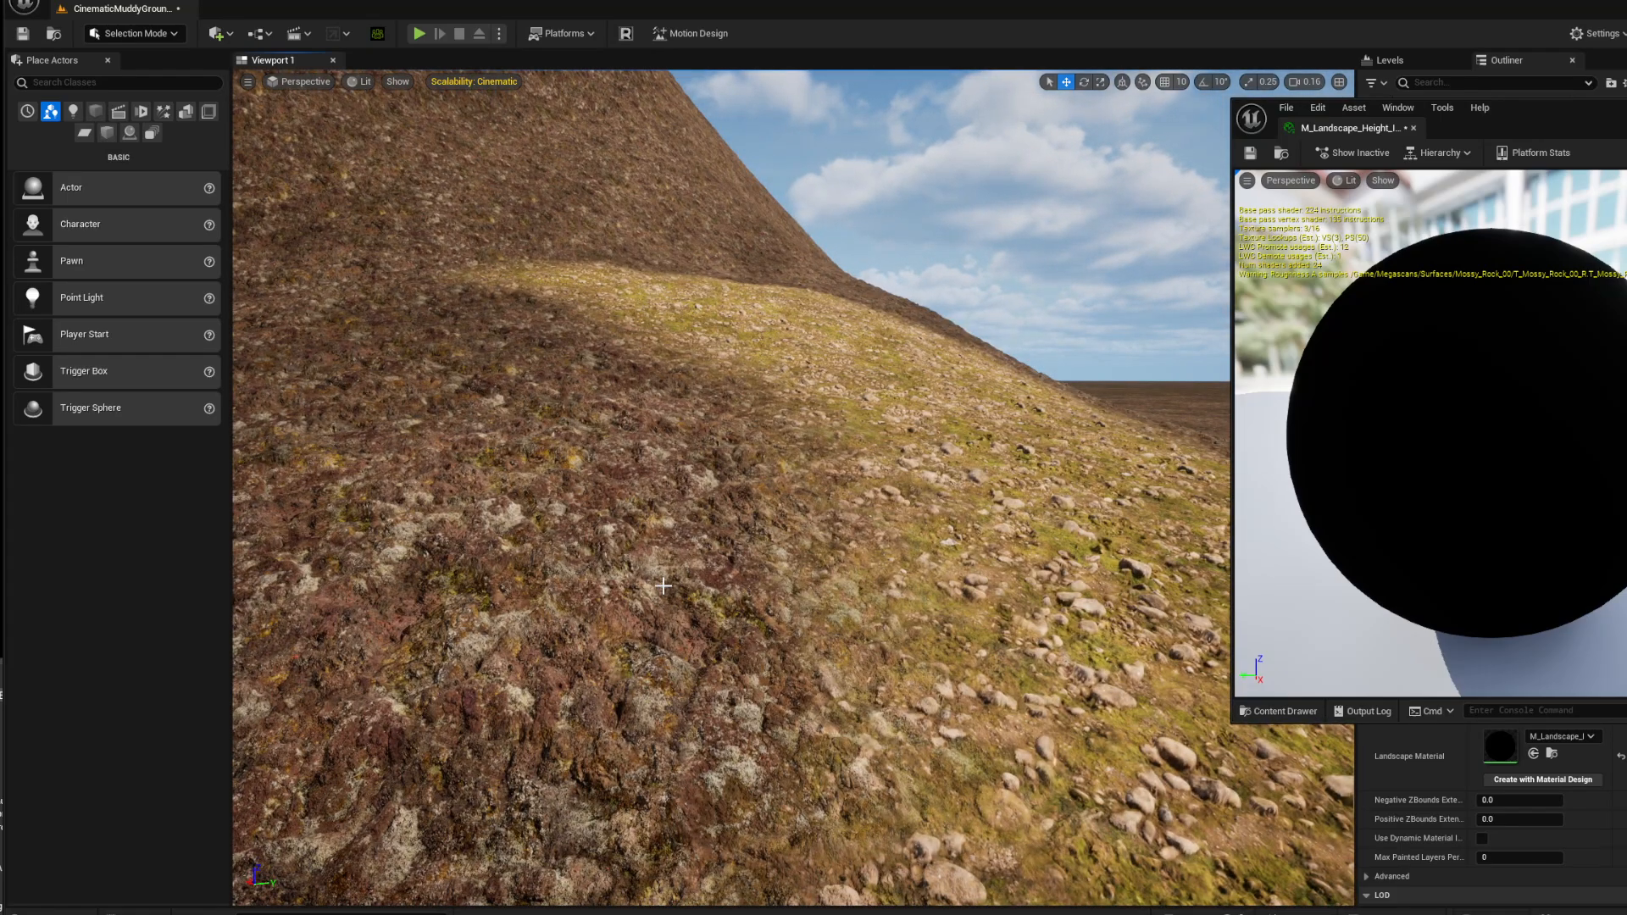
- Set the Ultra_Dynamic_Sky Time Of Day to about 1728 and inspect the valley in the low sunlight
{"action": "left_click", "coordinate": [1017, 221]}
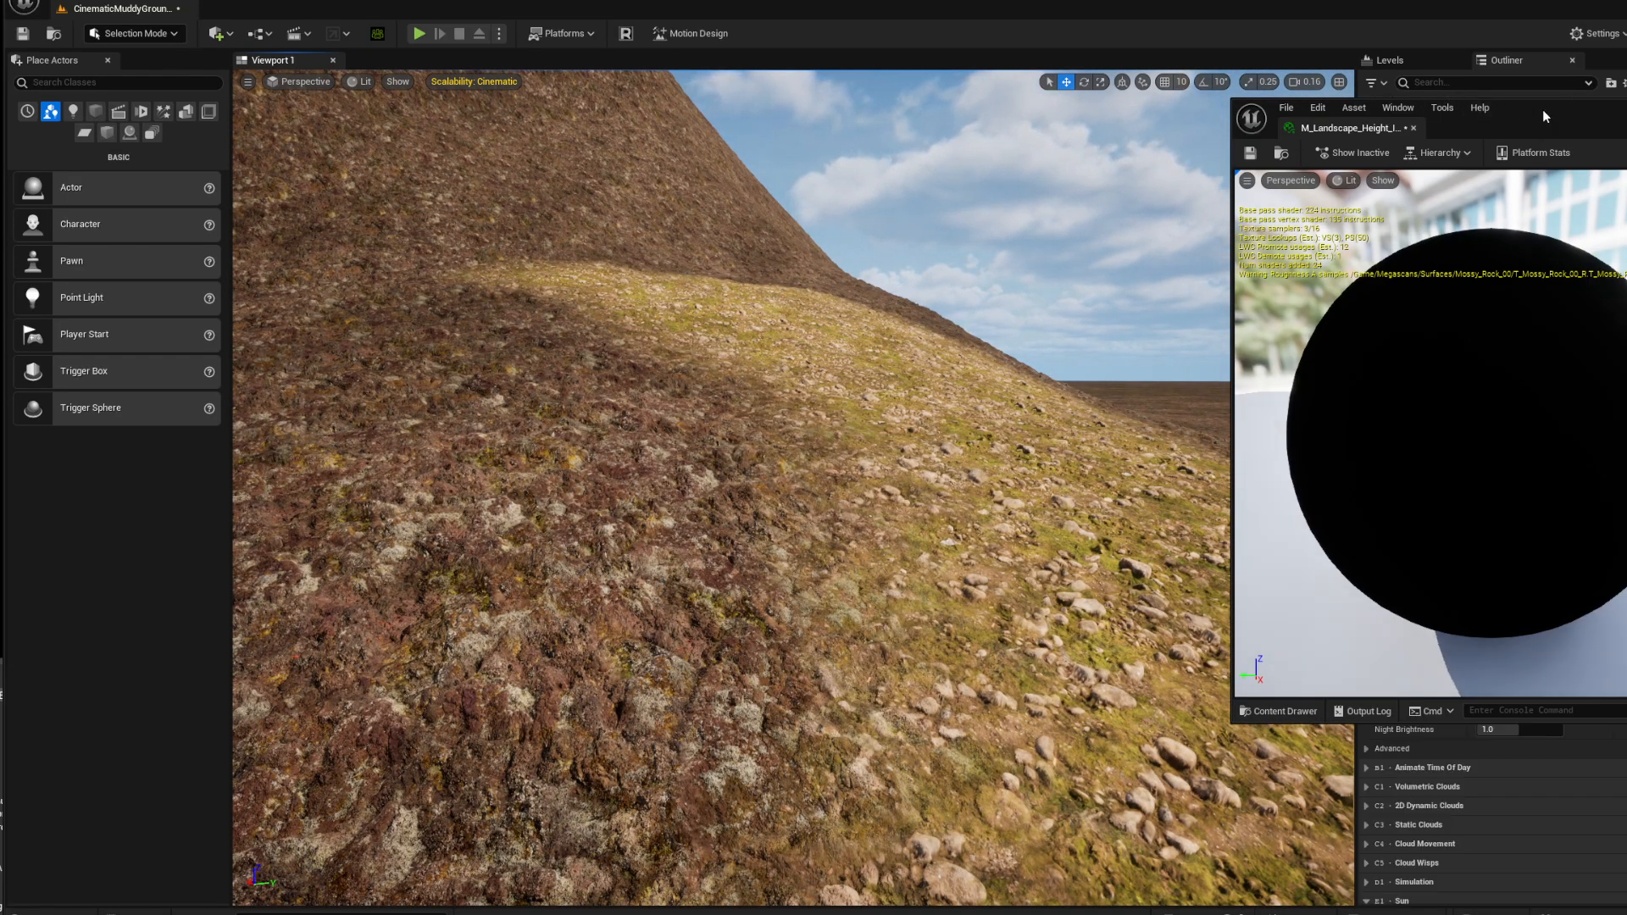
{"action": "left_click_drag", "start_coordinate": [1548, 112], "coordinate": [1626, 113]}
{"action": "scroll", "coordinate": [1493, 615], "scroll_direction": "up", "scroll_amount": 3}
{"action": "scroll", "coordinate": [1538, 630], "scroll_direction": "up", "scroll_amount": 2}
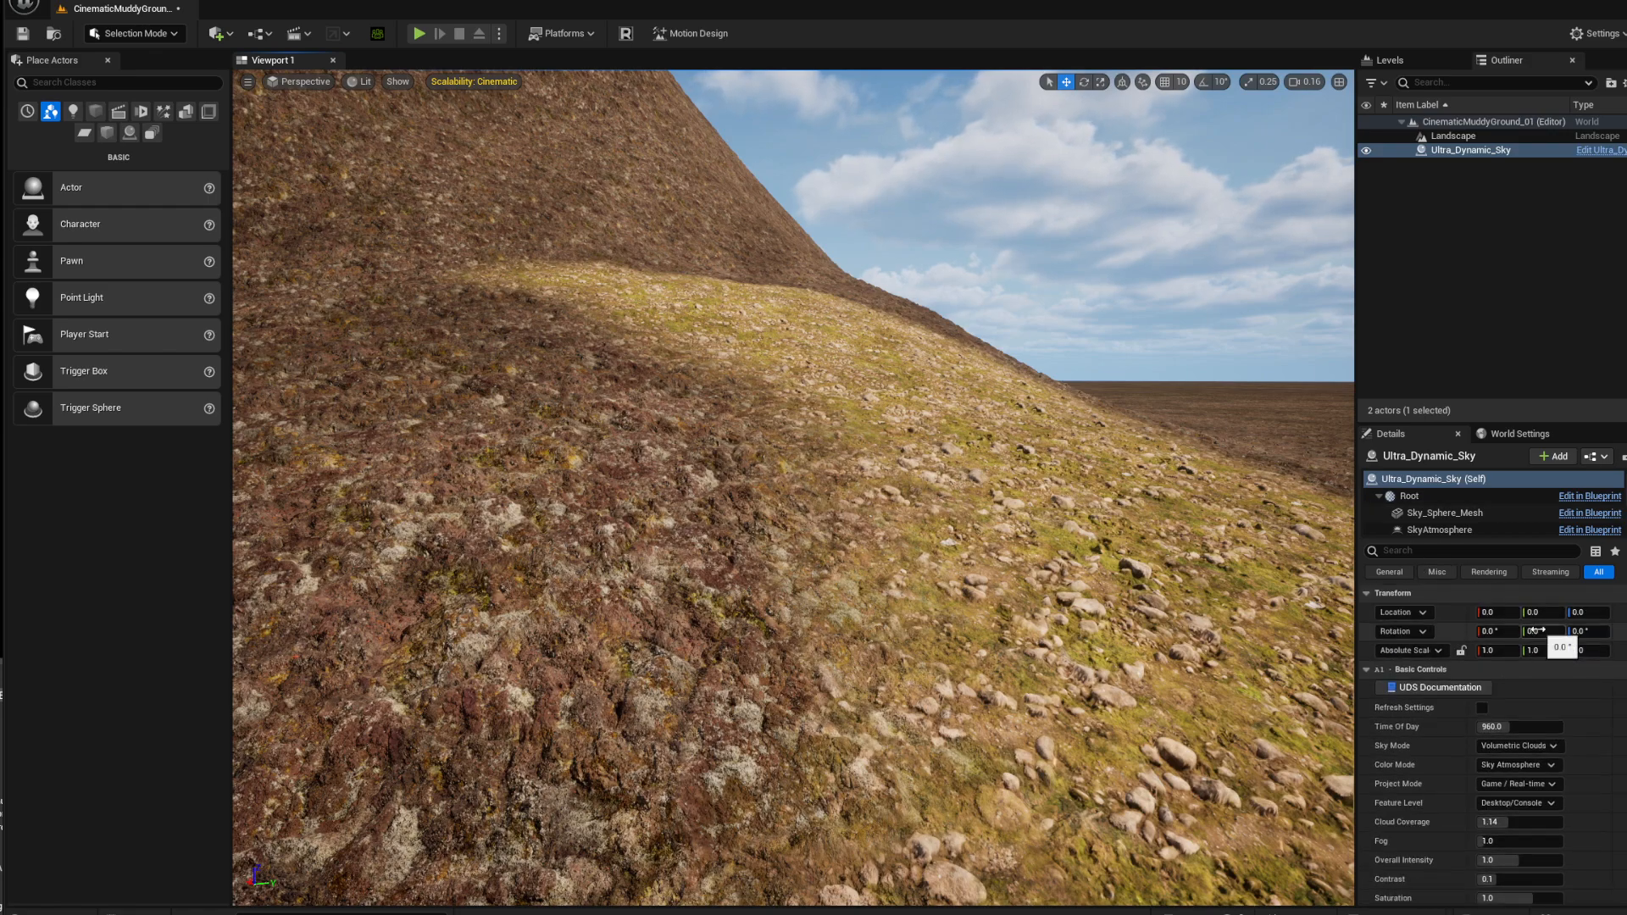
{"action": "left_click_drag", "start_coordinate": [1515, 728], "coordinate": [1539, 727]}
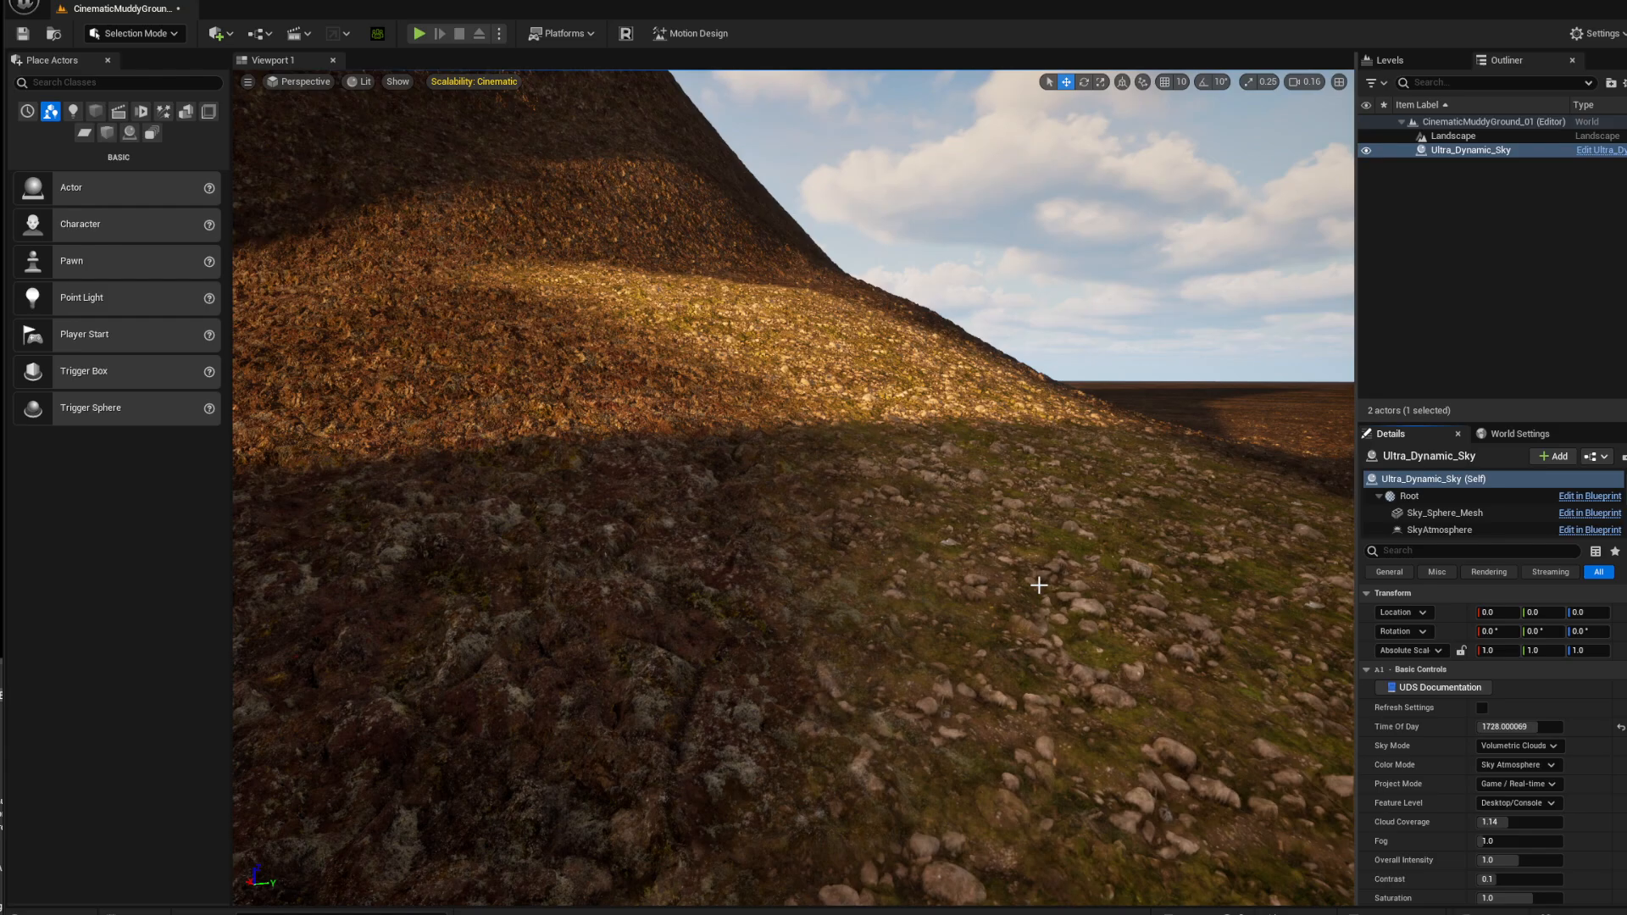
{"action": "key", "text": "w"}
{"action": "right_click_drag", "start_coordinate": [1035, 581], "coordinate": [989, 552]}
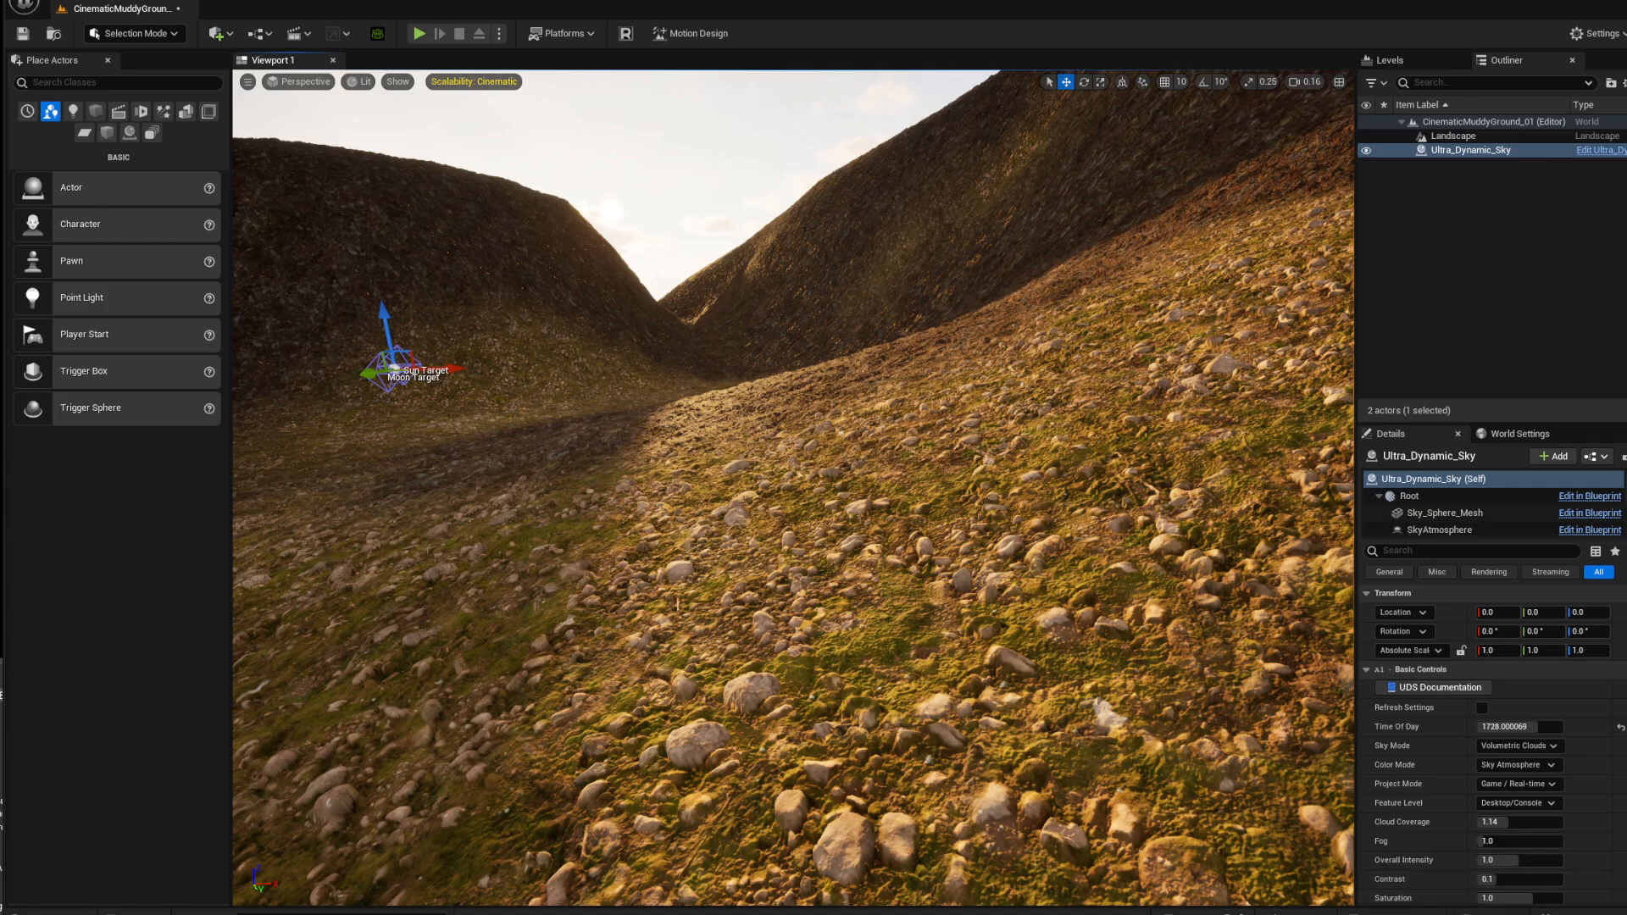
{"action": "mouse_move", "coordinate": [1530, 913]}
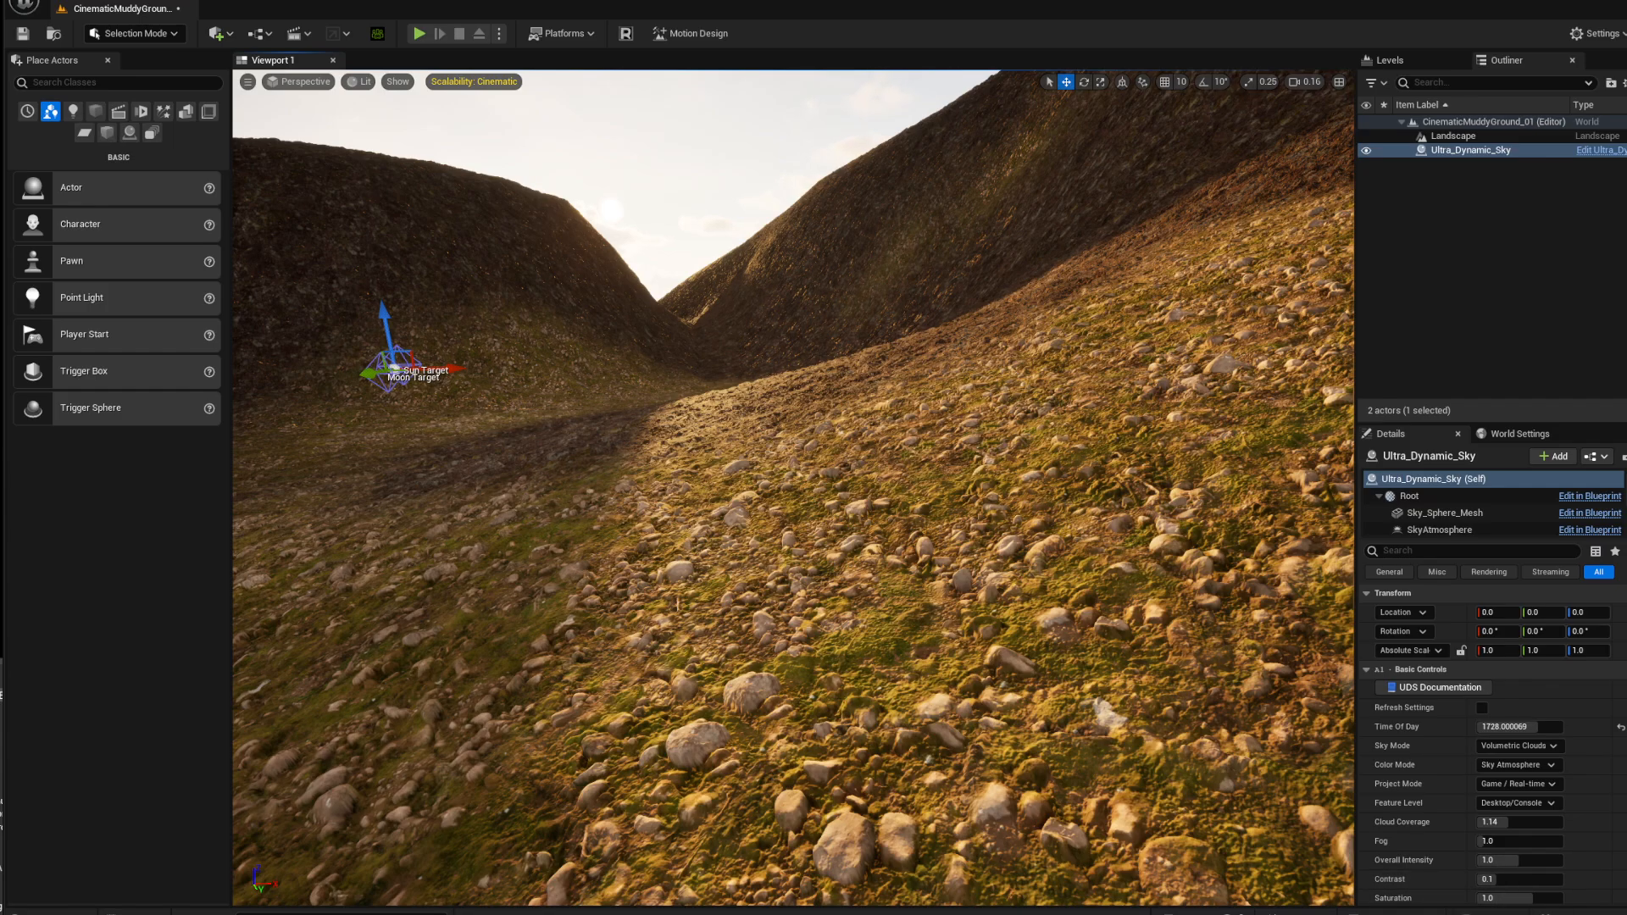